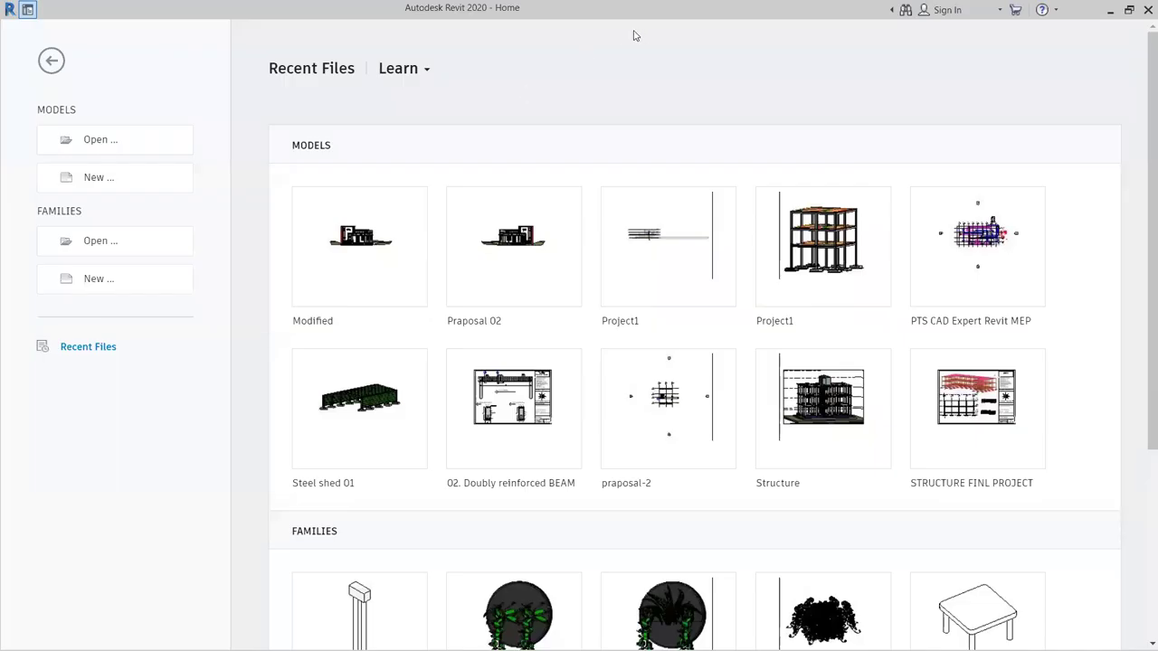
- Browse to New folder on the desktop and preview the Structure model file without opening it
click(137, 152)
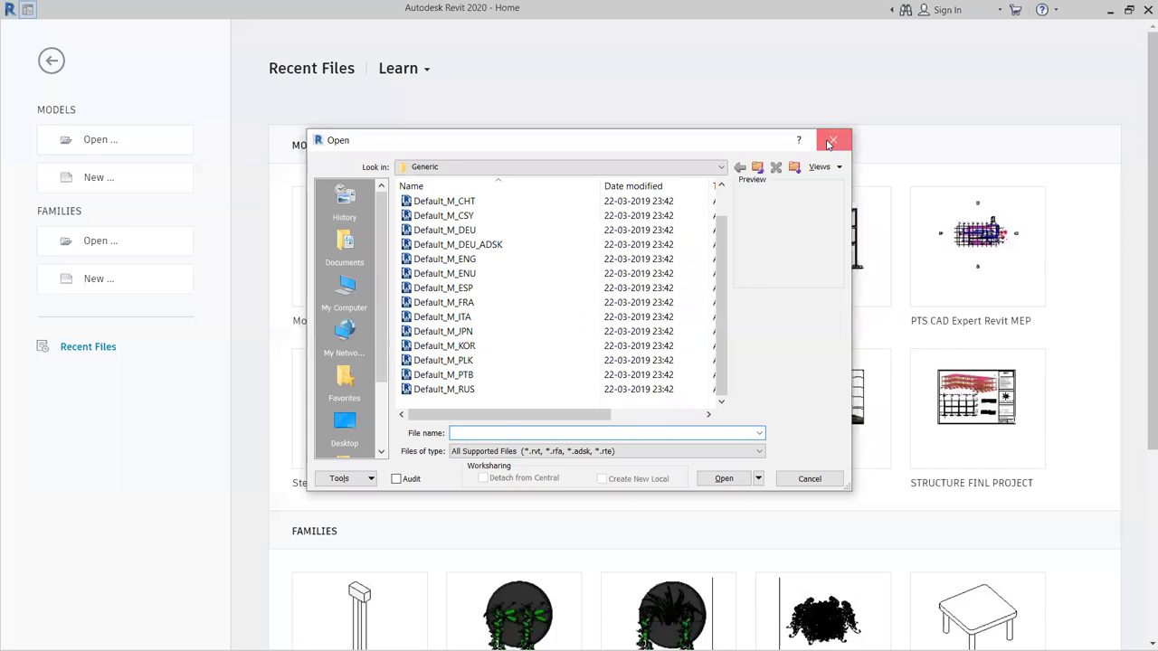
click(831, 141)
click(147, 145)
click(344, 380)
click(344, 429)
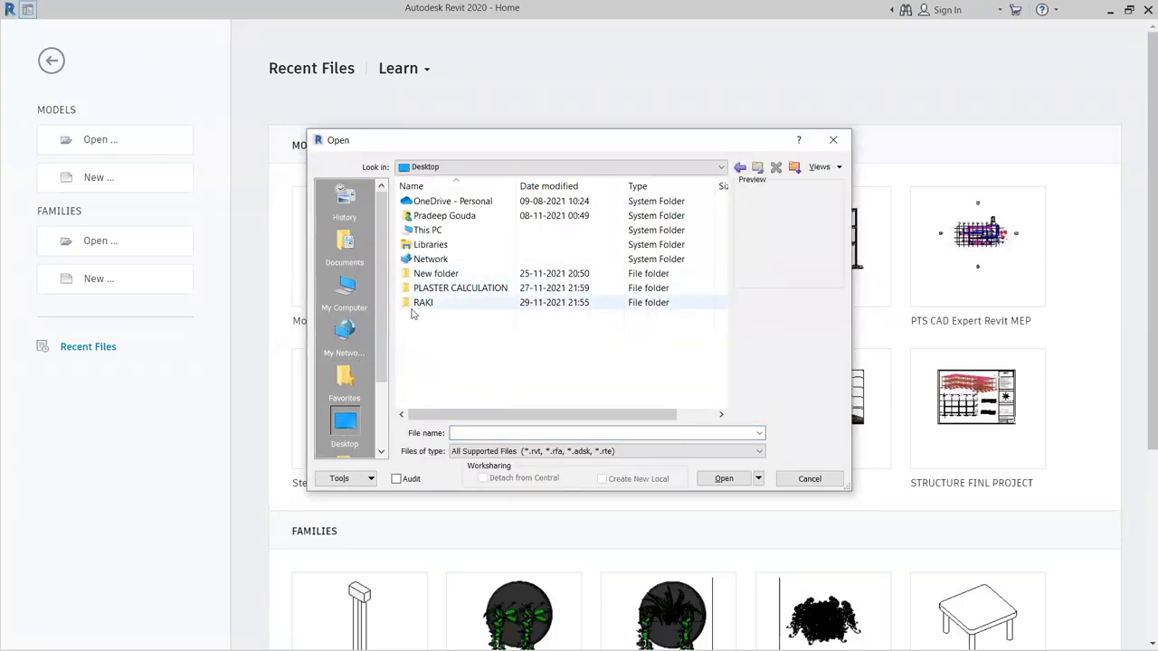
double_click(435, 274)
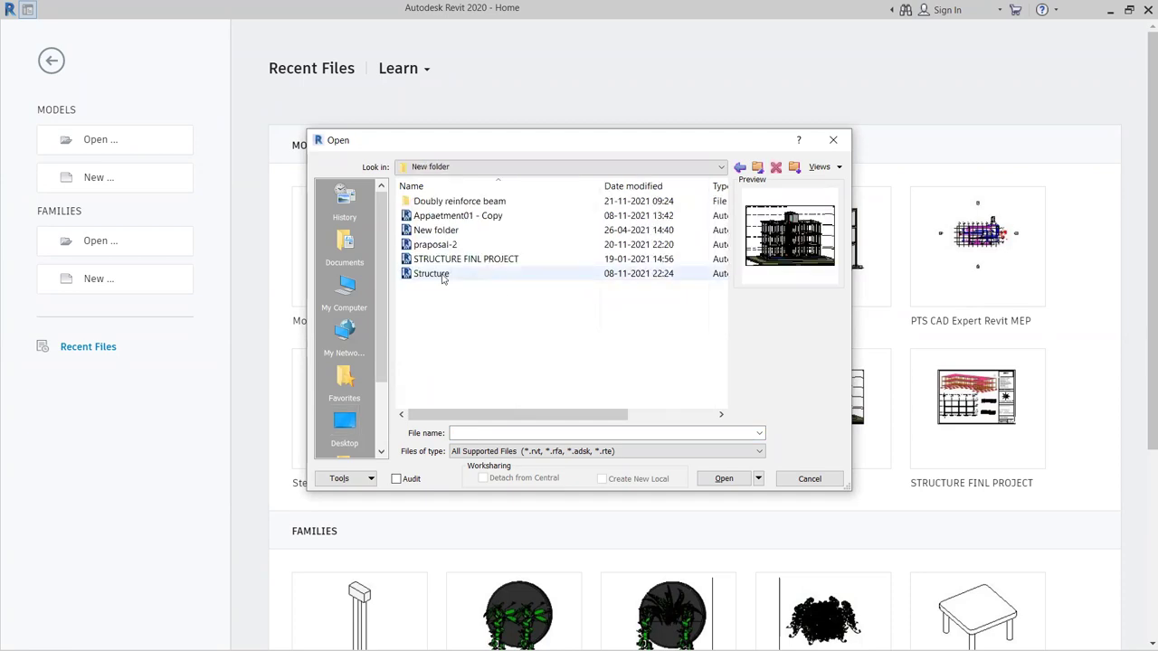
click(443, 276)
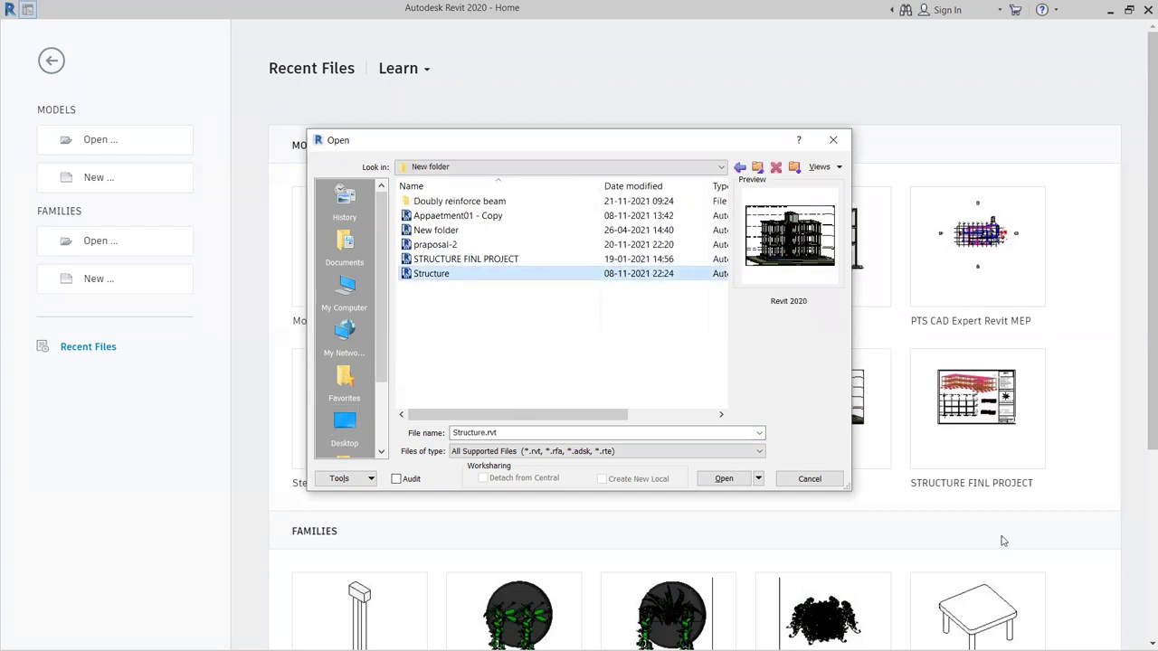
click(832, 141)
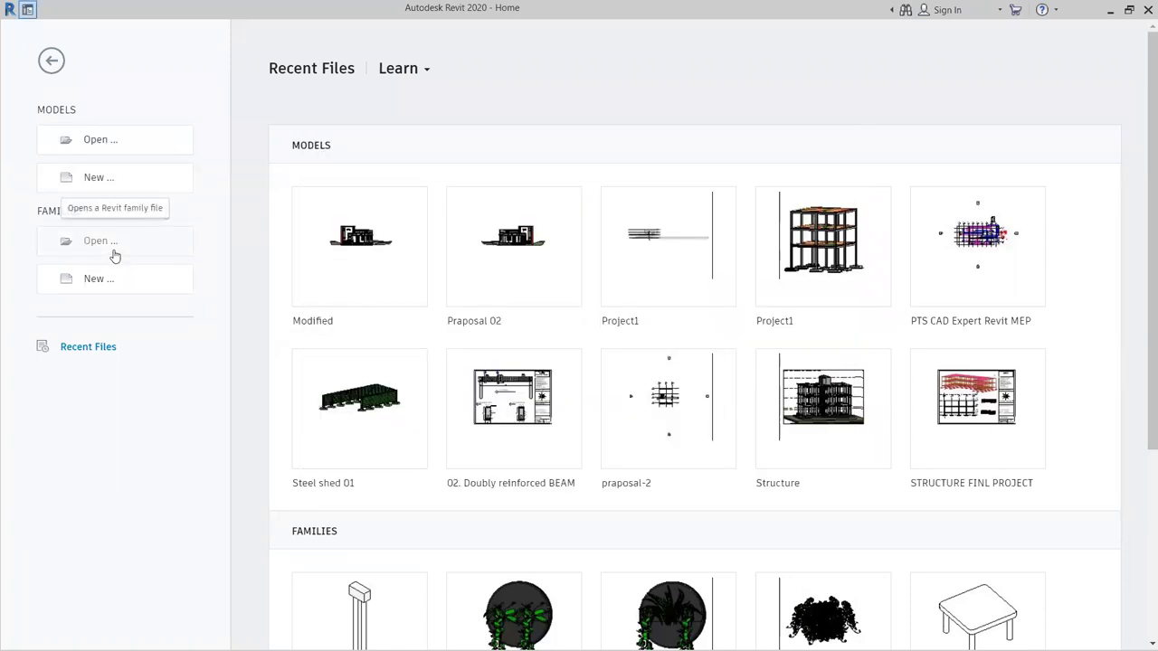
- Create a new project from the Architectural Template
scroll(584, 444, down, 3)
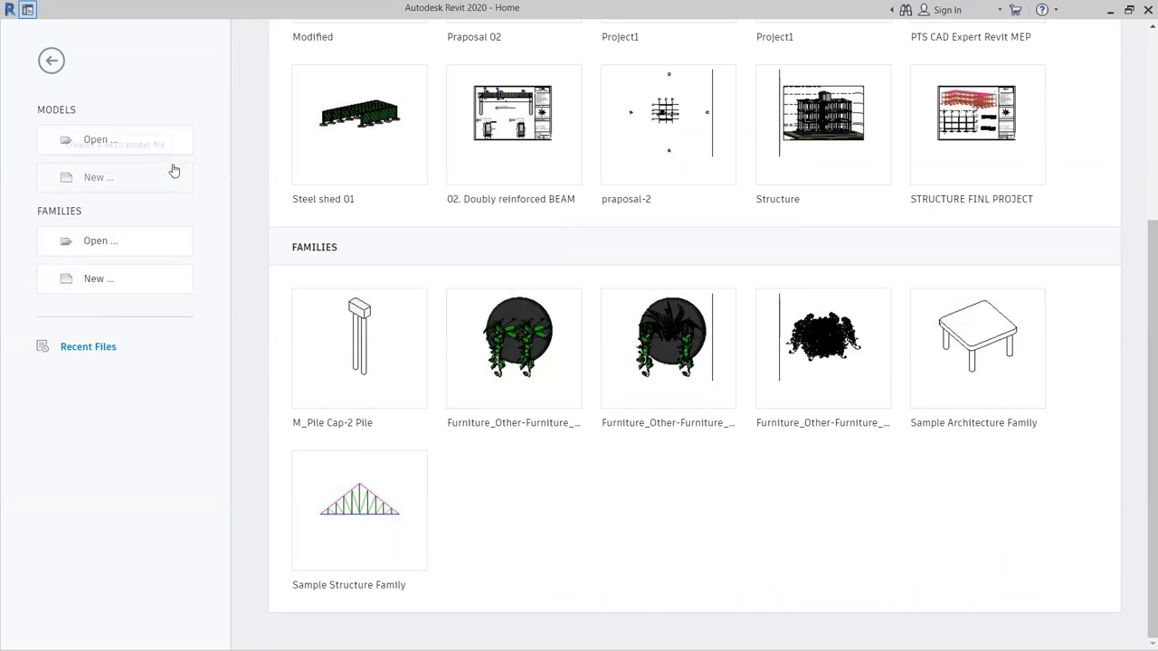
scroll(292, 176, up, 3)
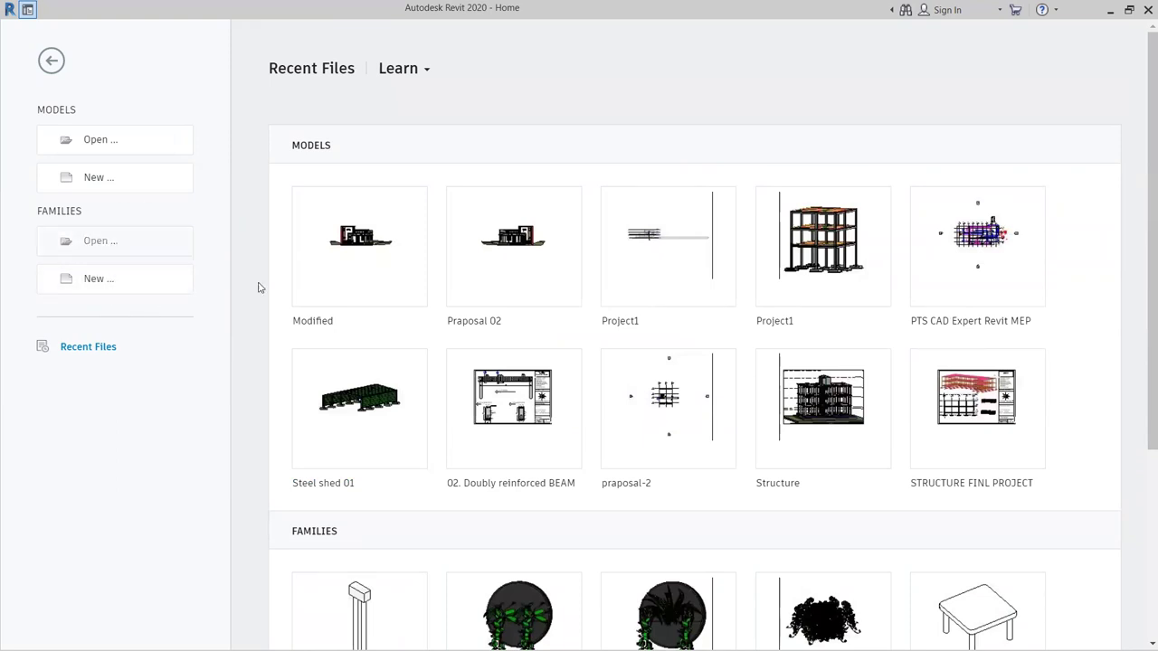
click(118, 179)
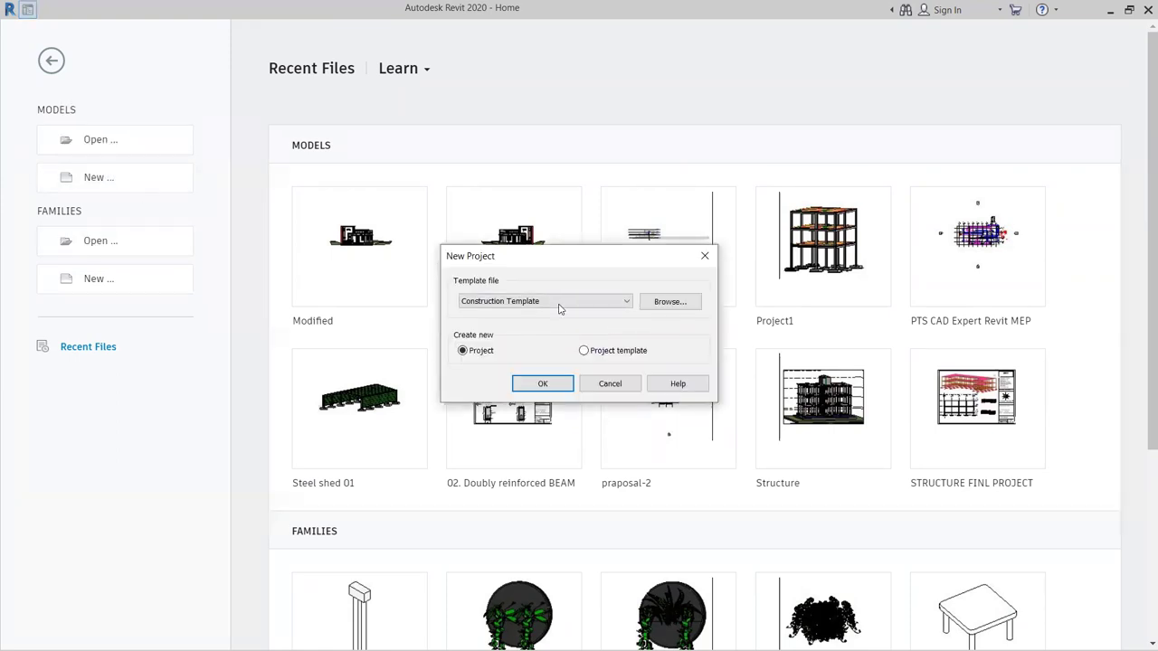
click(520, 302)
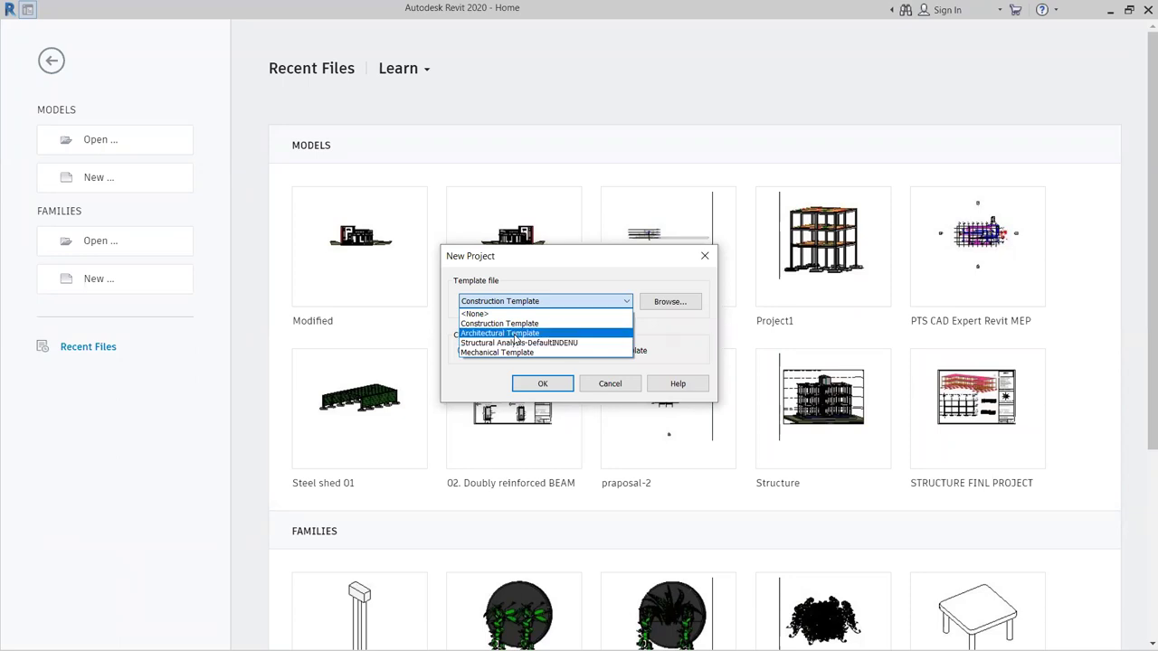
click(513, 335)
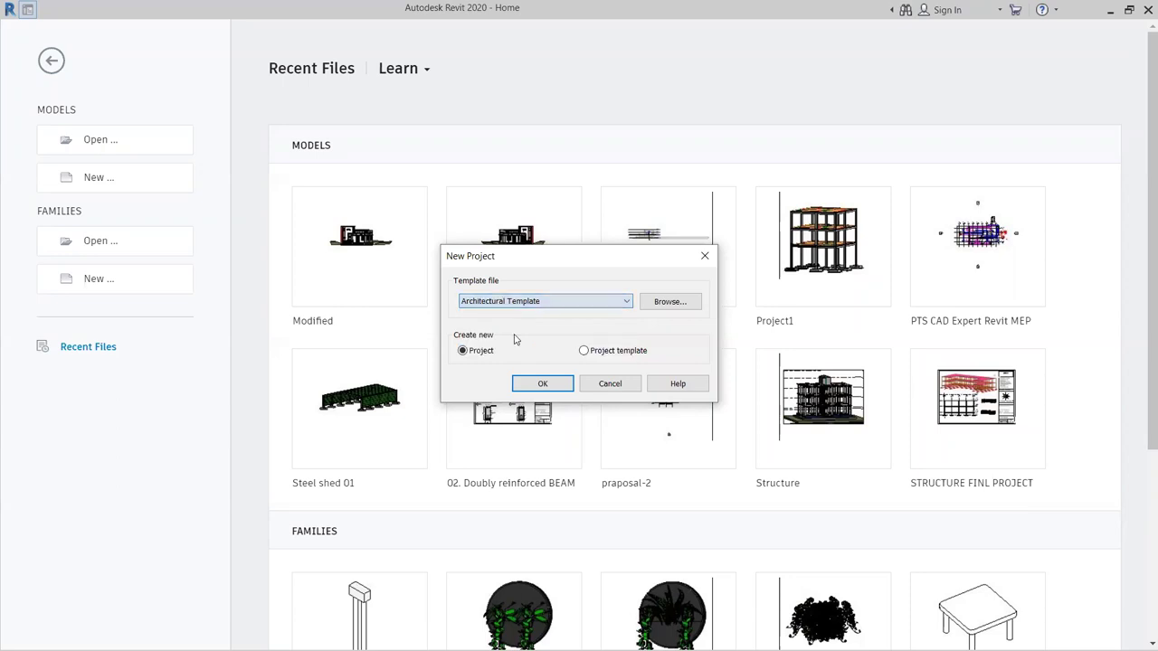
click(542, 383)
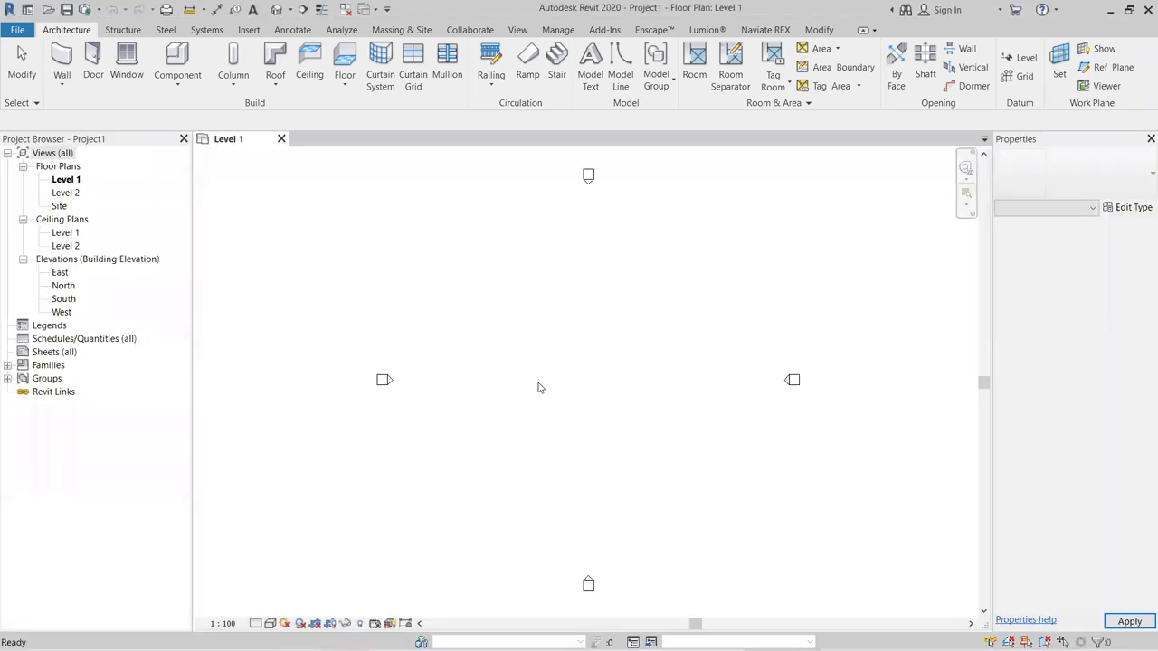
- Examine the Quick Access Toolbar customization options and the option to add the Ramp tool to that toolbar
scroll(620, 405, up, 2)
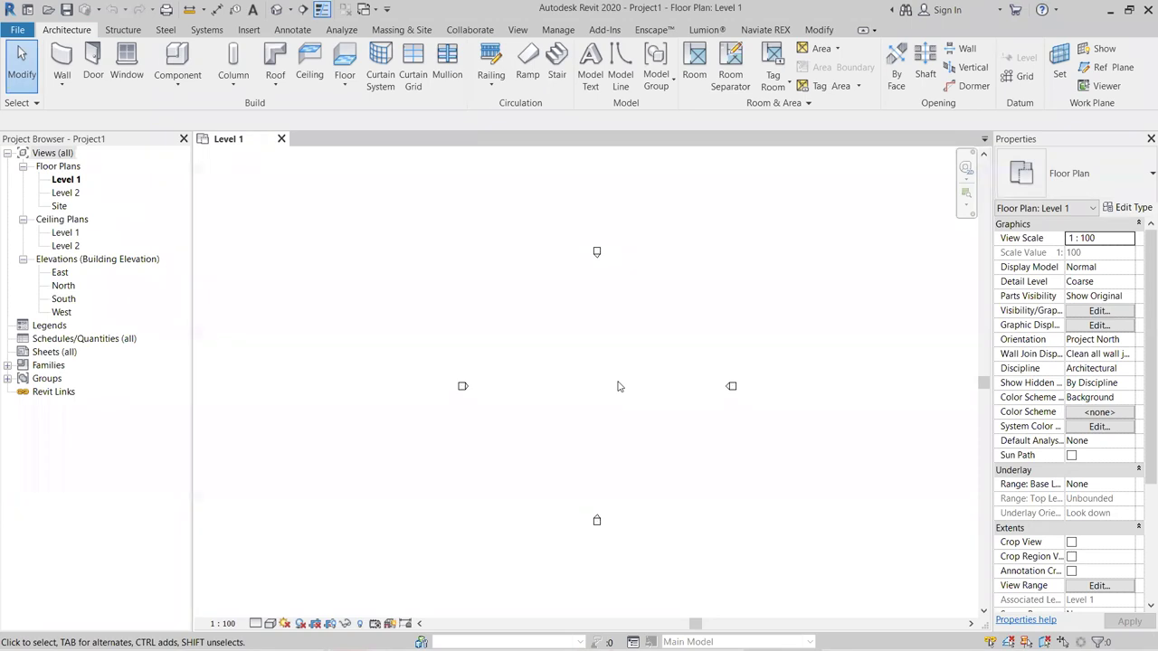
scroll(624, 393, up, 1)
click(387, 9)
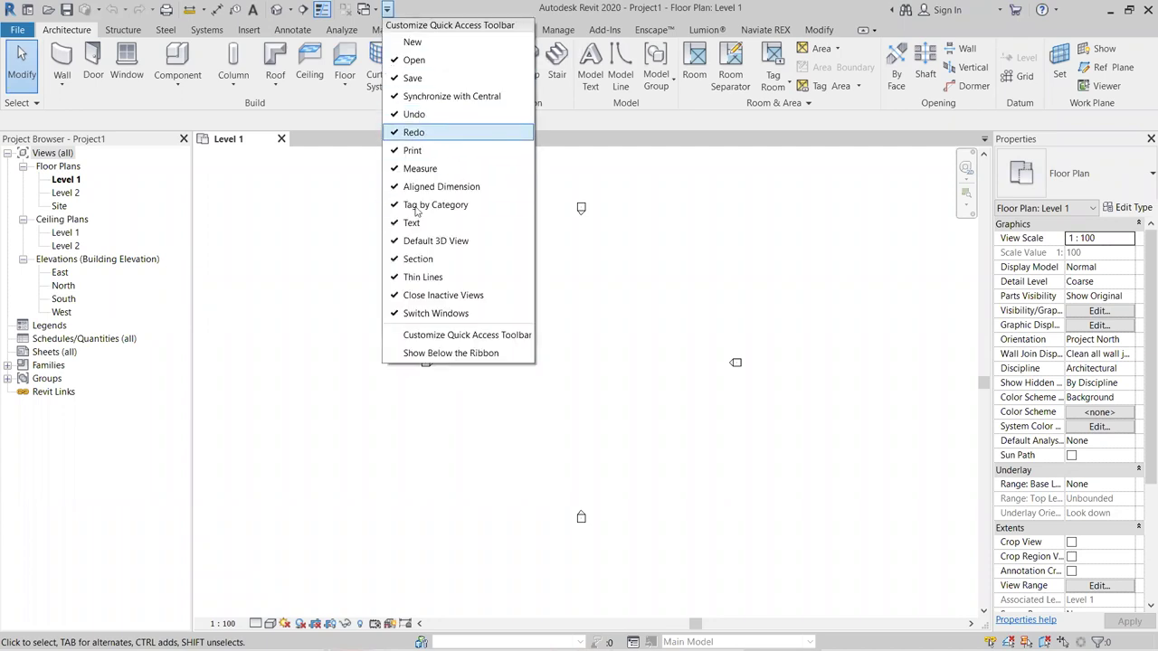
click(719, 221)
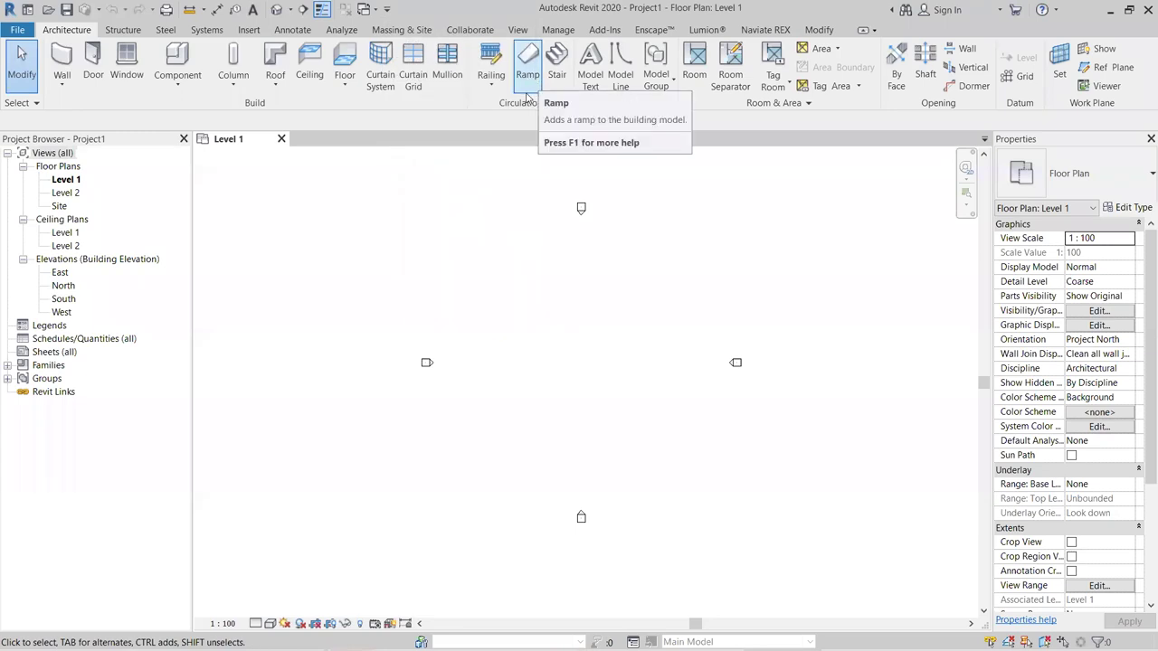
right_click(528, 90)
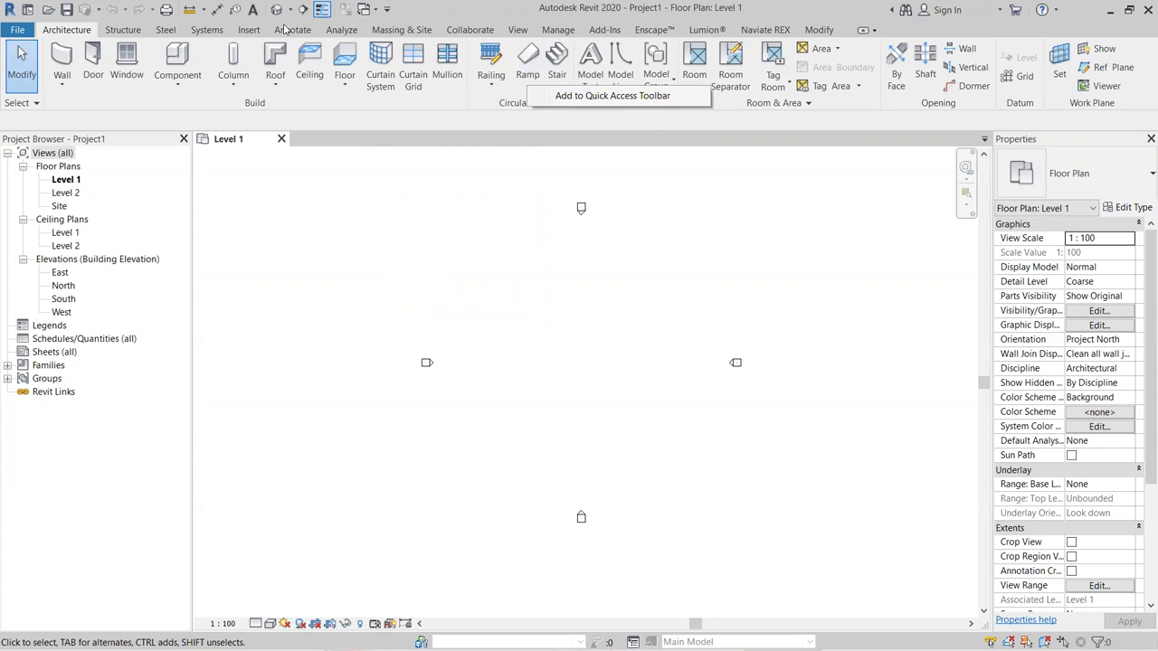
click(409, 216)
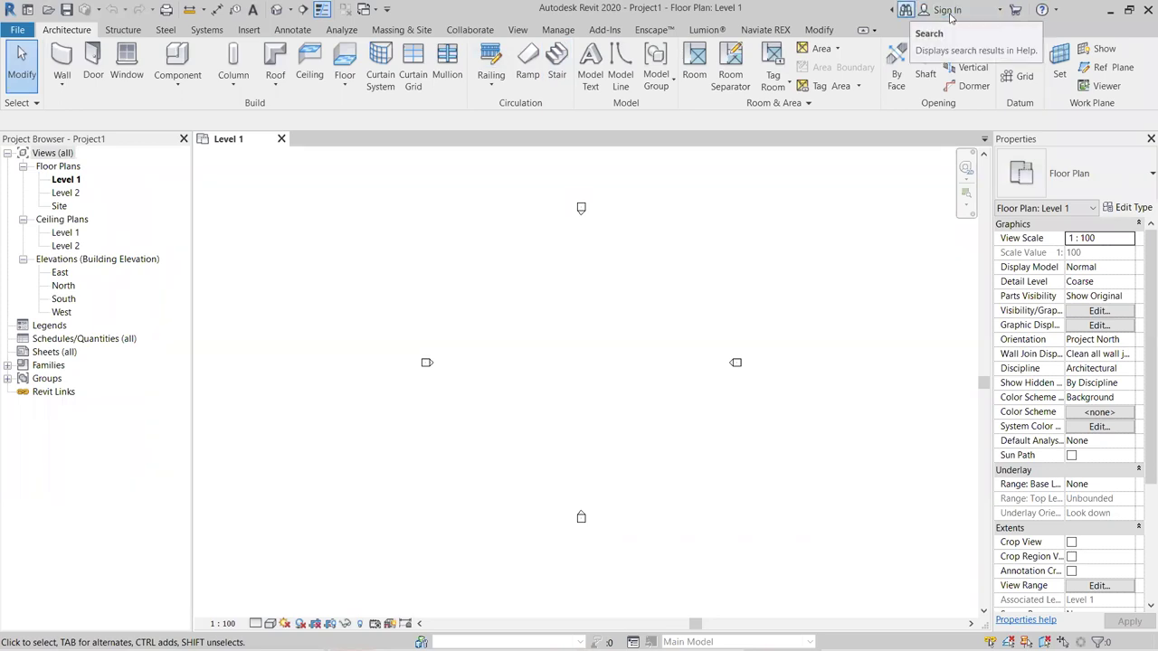
- Examine the zoom options and the navigation wheel for the Level 1 floor plan
click(966, 205)
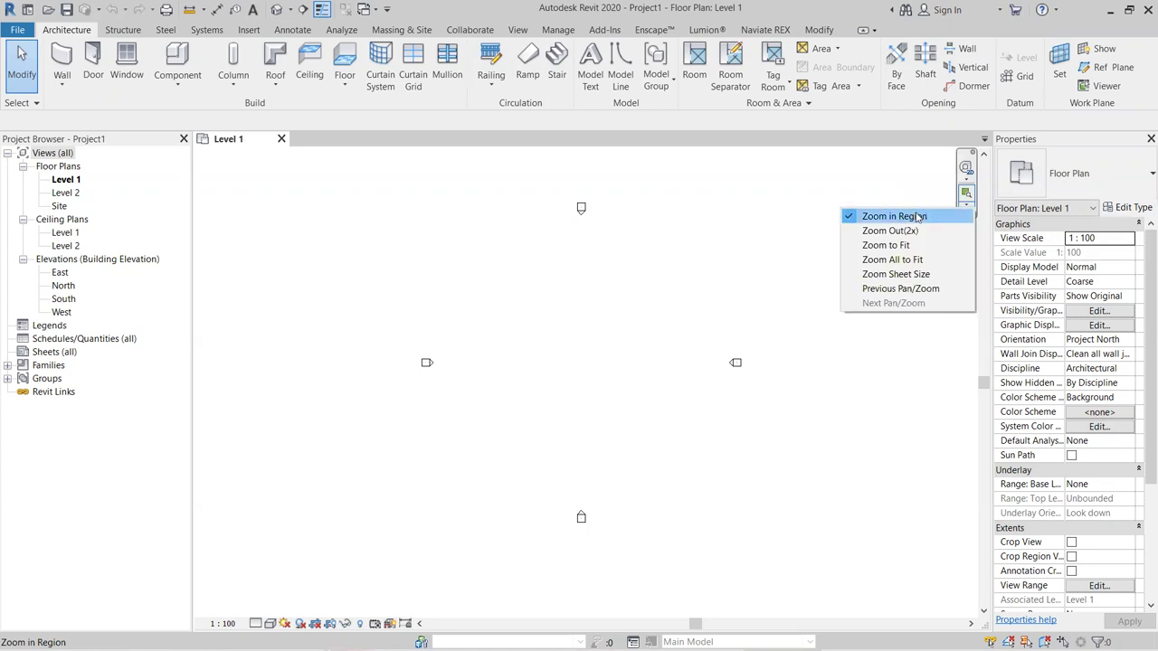
click(966, 168)
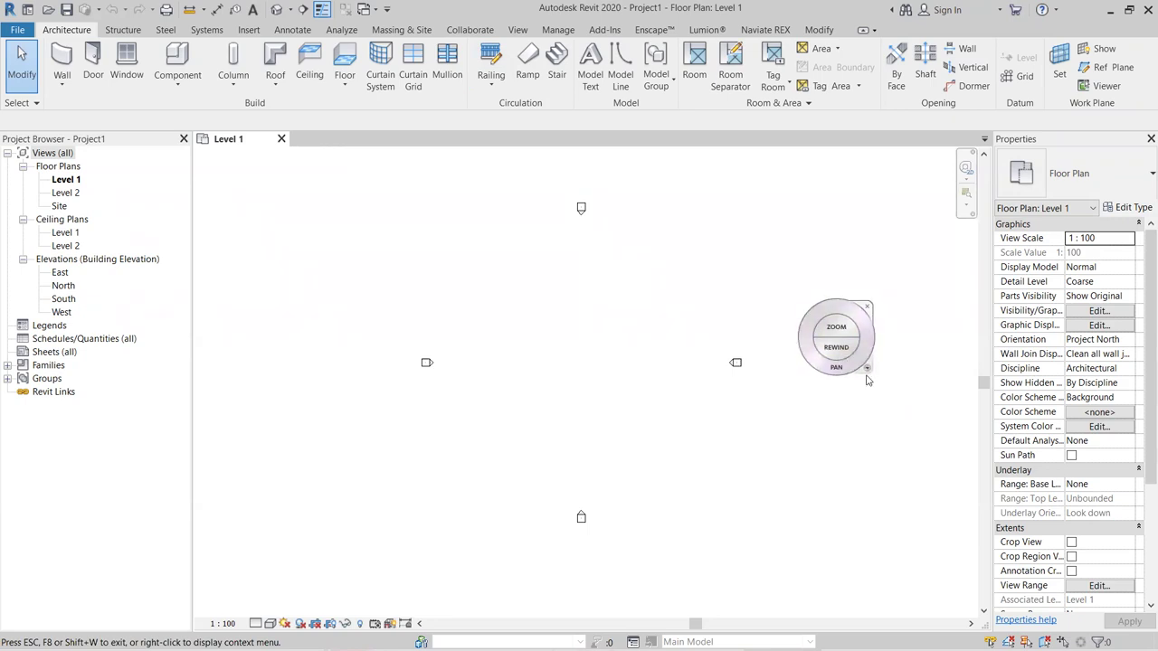
click(869, 307)
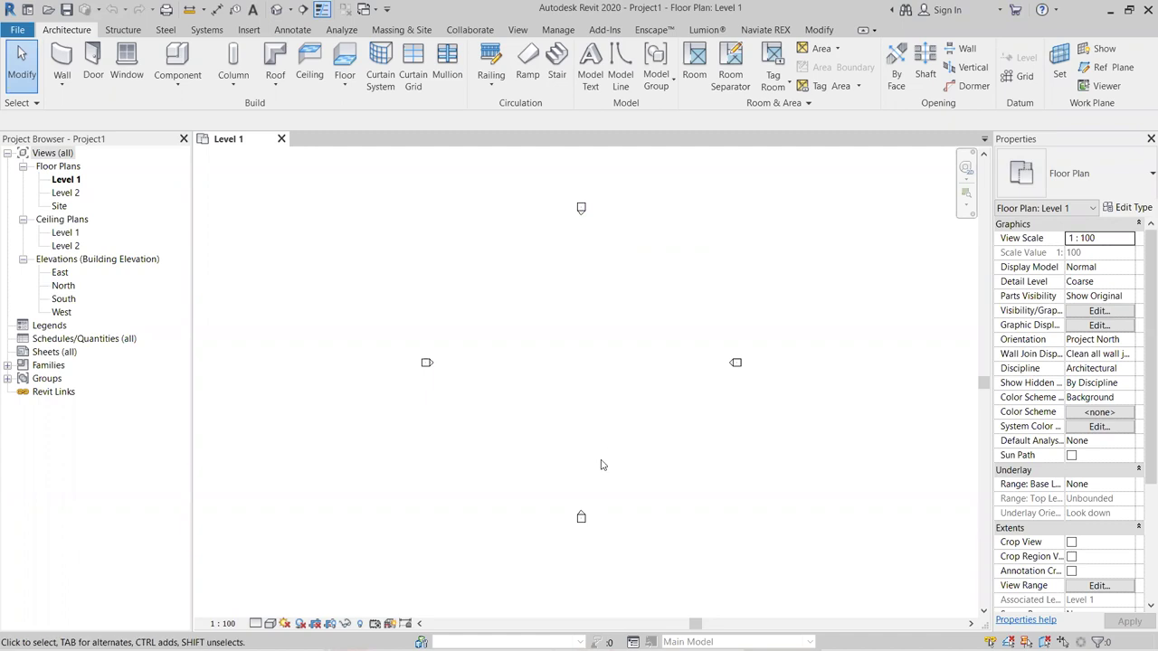
- Examine the visual style options available for the Level 1 floor plan
scroll(798, 457, down, 2)
middle_drag(712, 431, 547, 397)
scroll(502, 375, up, 1)
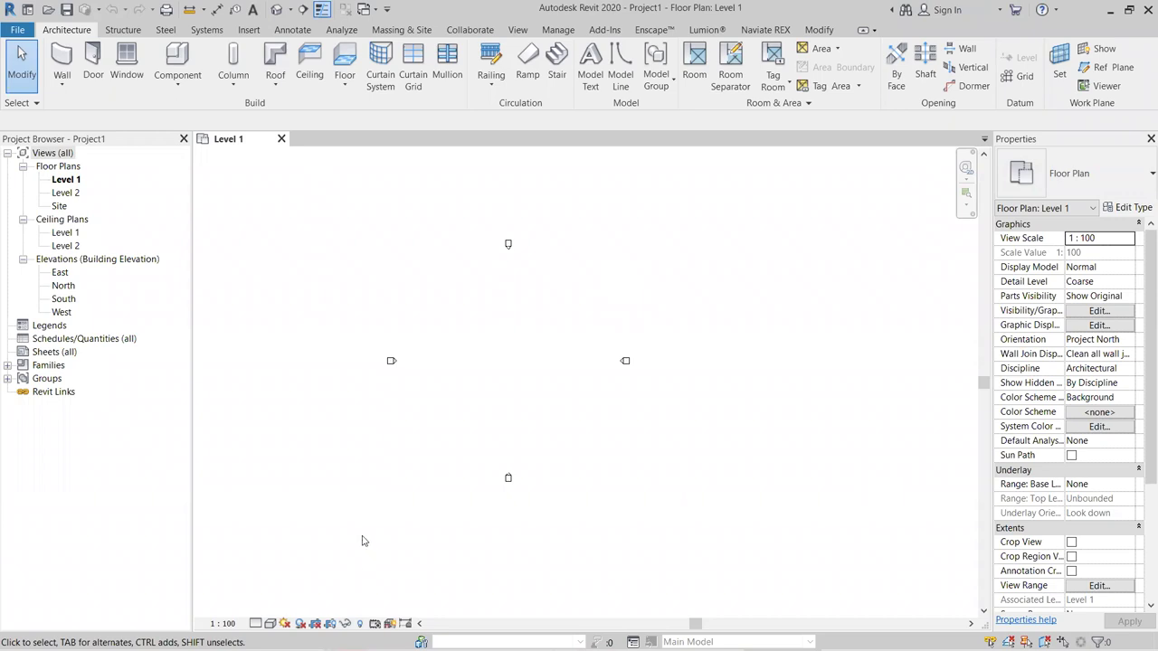
click(271, 623)
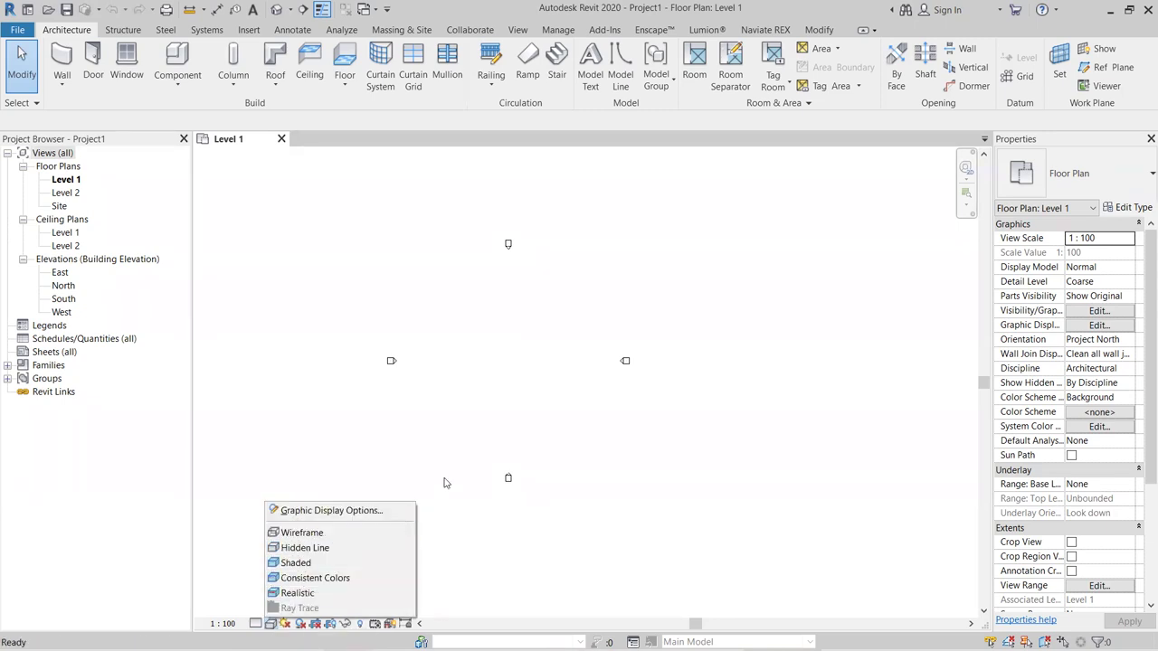
click(426, 500)
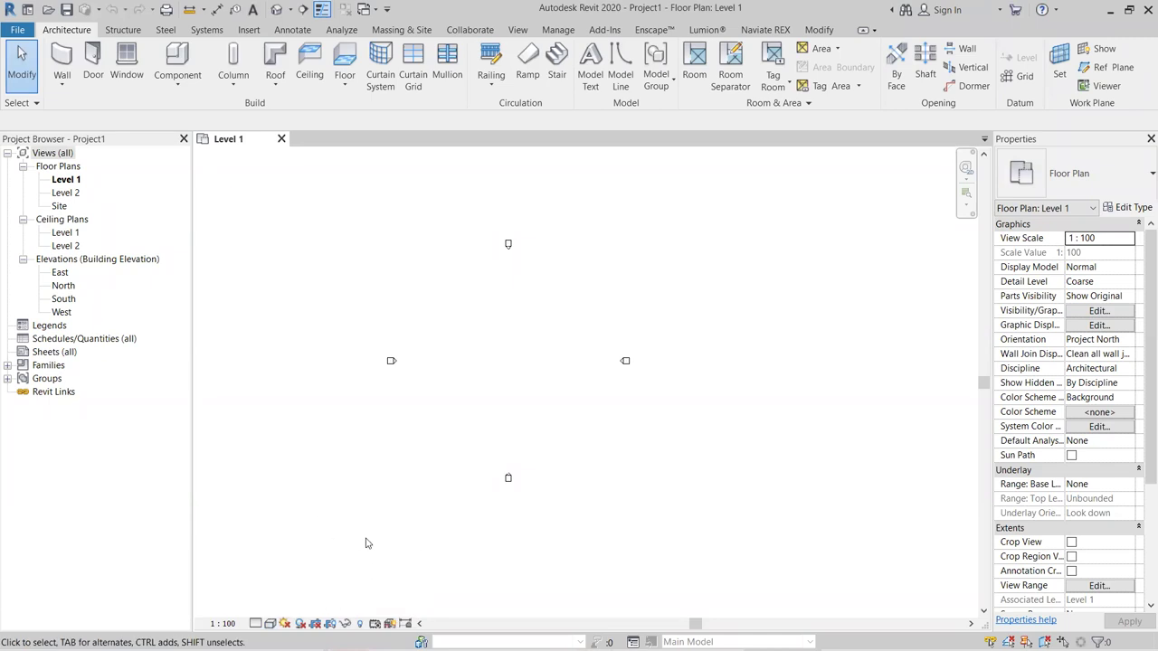
middle_drag(538, 383, 569, 398)
scroll(573, 398, up, 2)
middle_drag(712, 397, 641, 406)
- Review the structure, steel, systems, insert, annotation, analysis, massing and collaboration tools, and return to the architecture tools
click(129, 31)
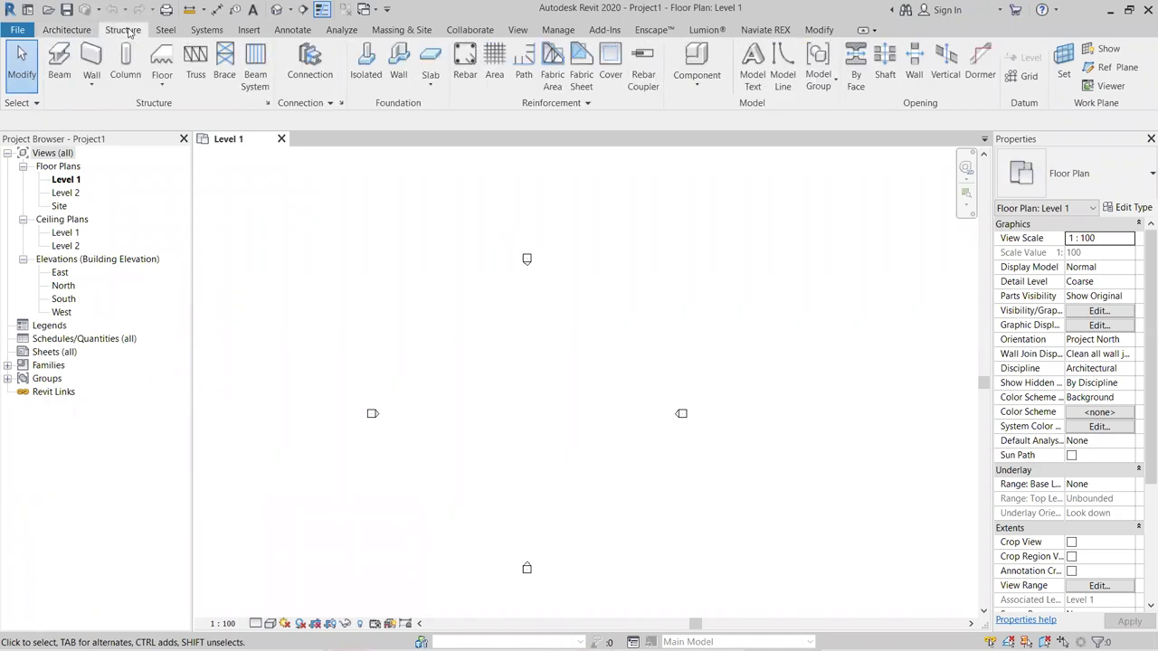
click(175, 31)
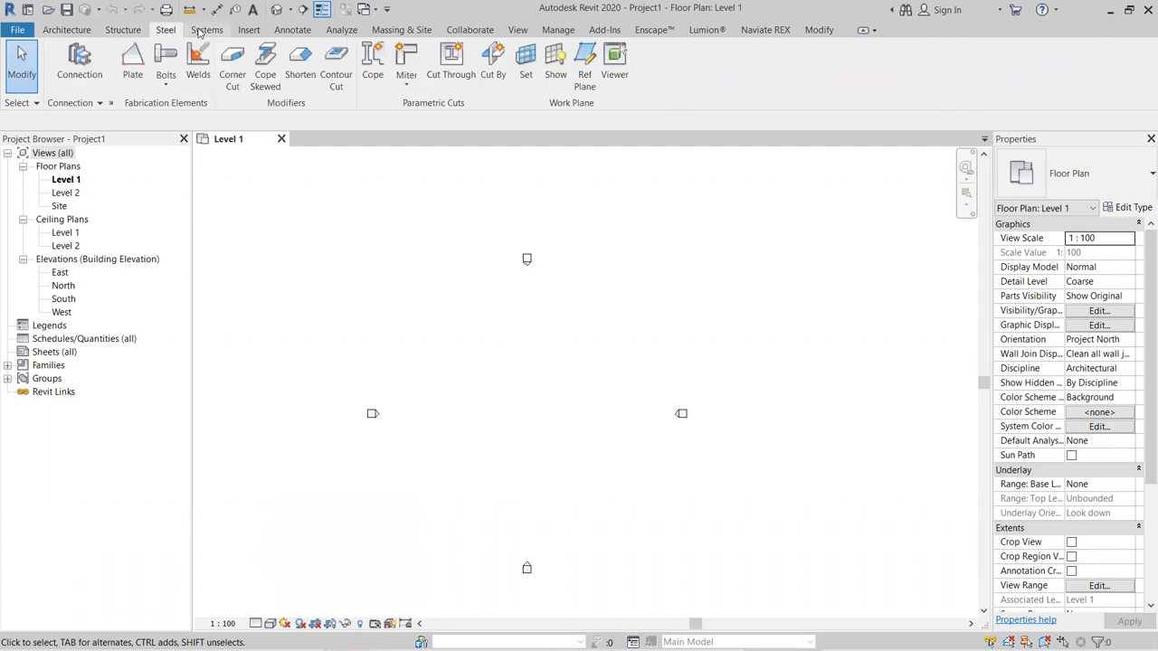
click(206, 31)
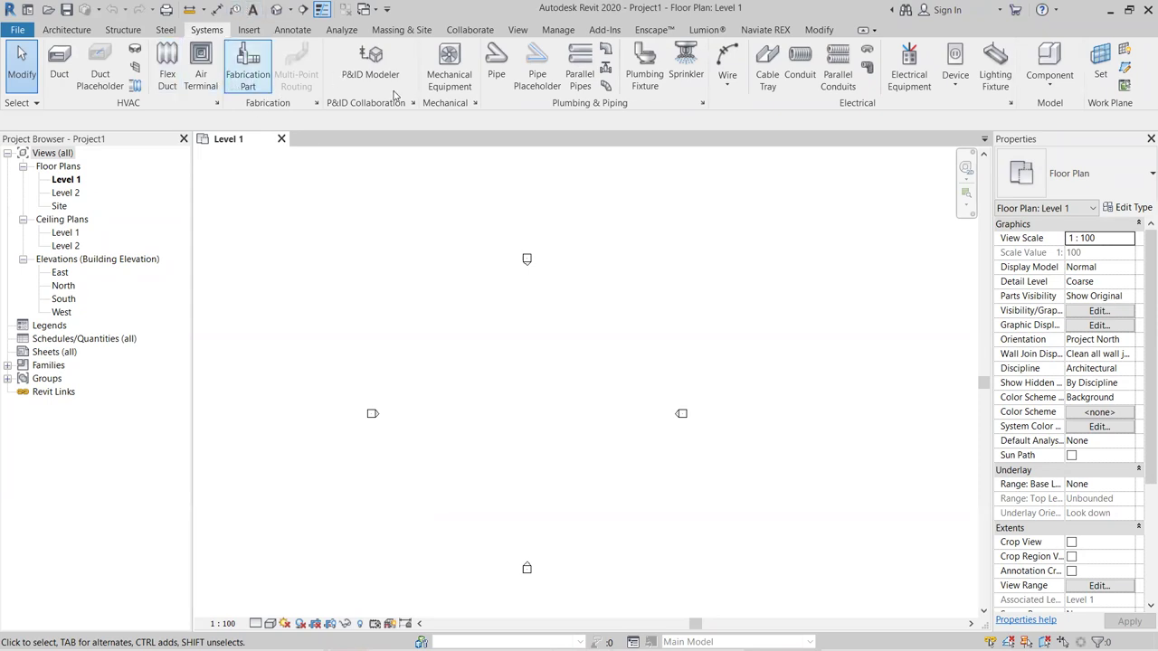
click(249, 30)
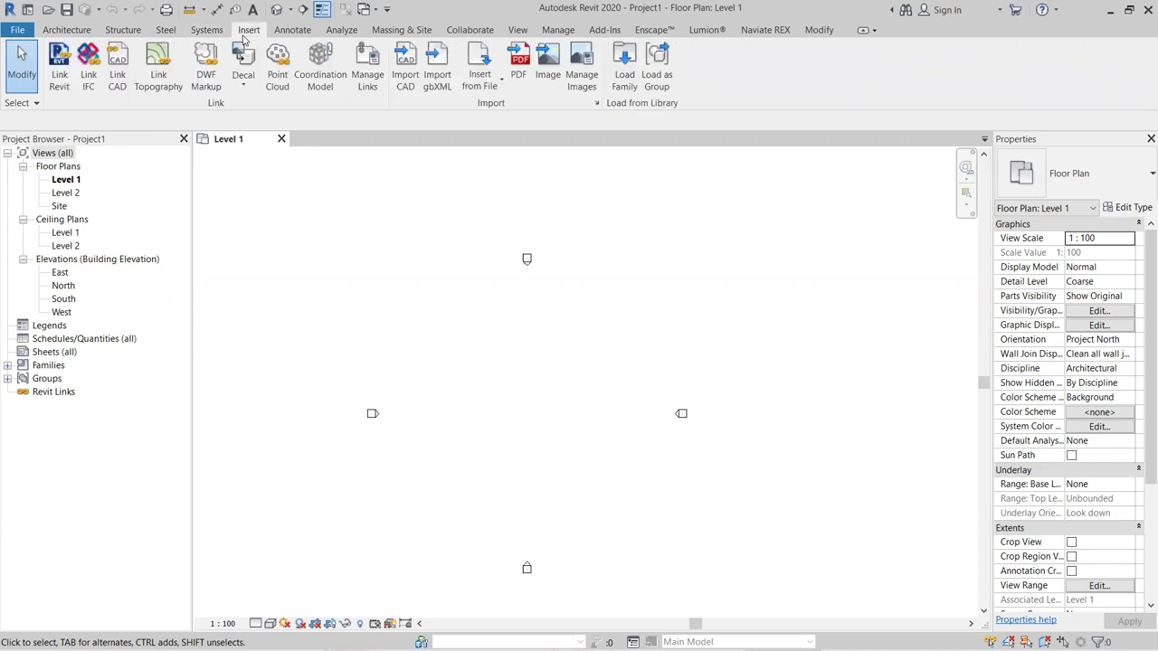
click(294, 31)
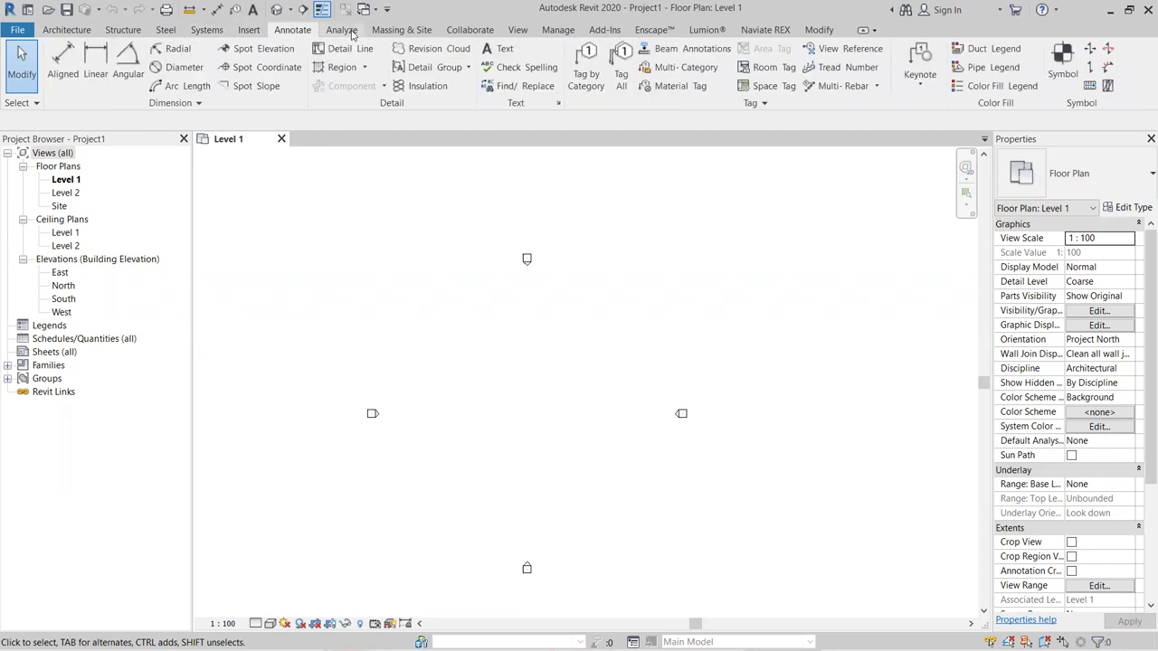
click(344, 30)
click(411, 33)
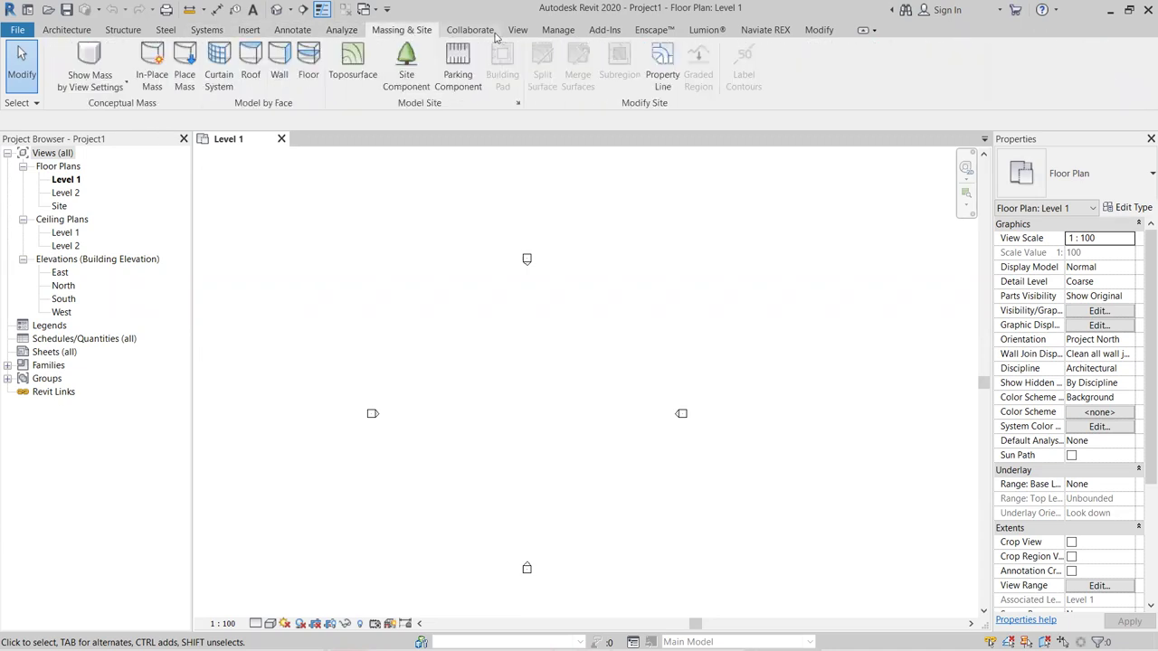
click(480, 33)
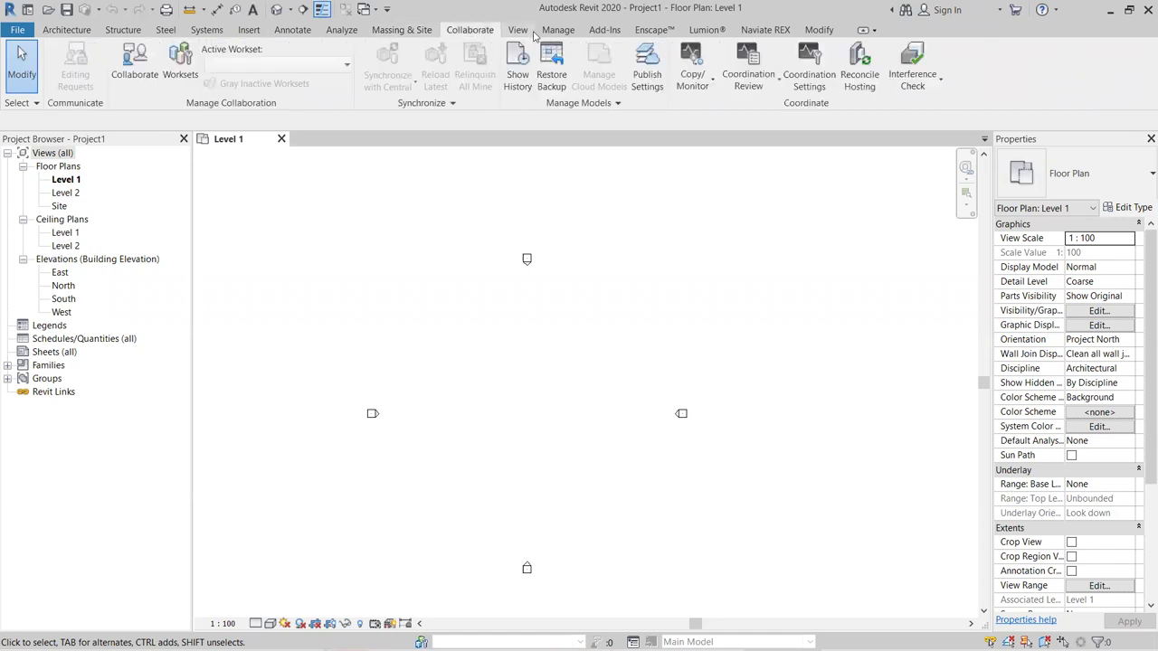
click(74, 34)
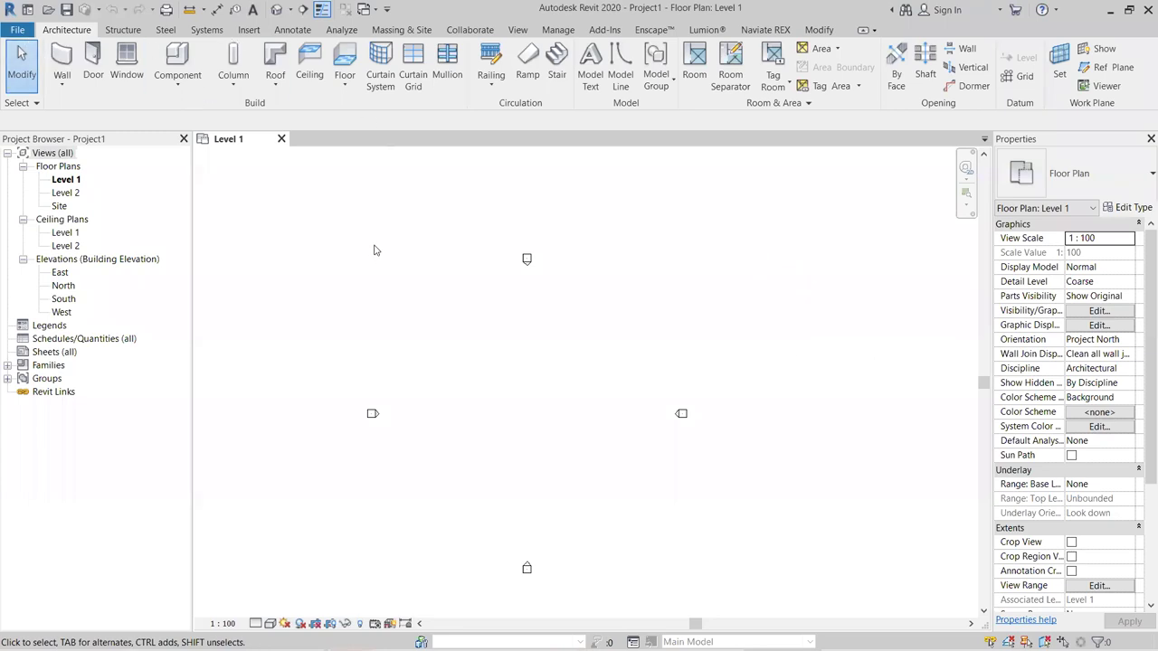
- Close the Project Browser and Properties palettes to enlarge the drawing area
click(183, 140)
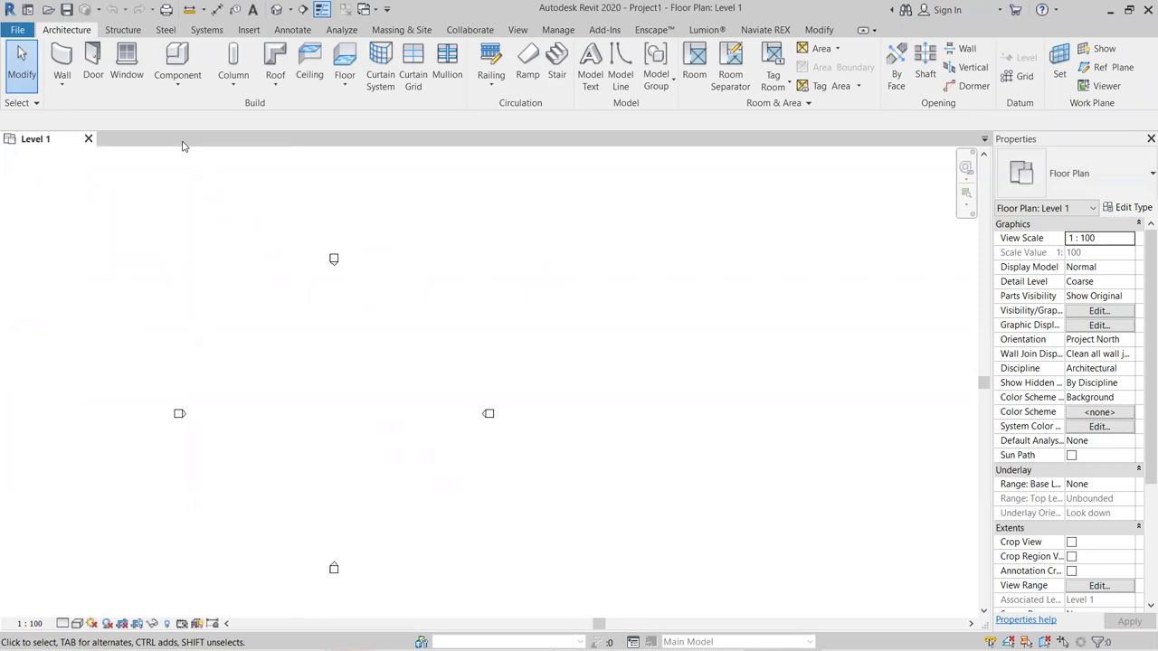
click(1149, 140)
middle_drag(703, 317, 773, 313)
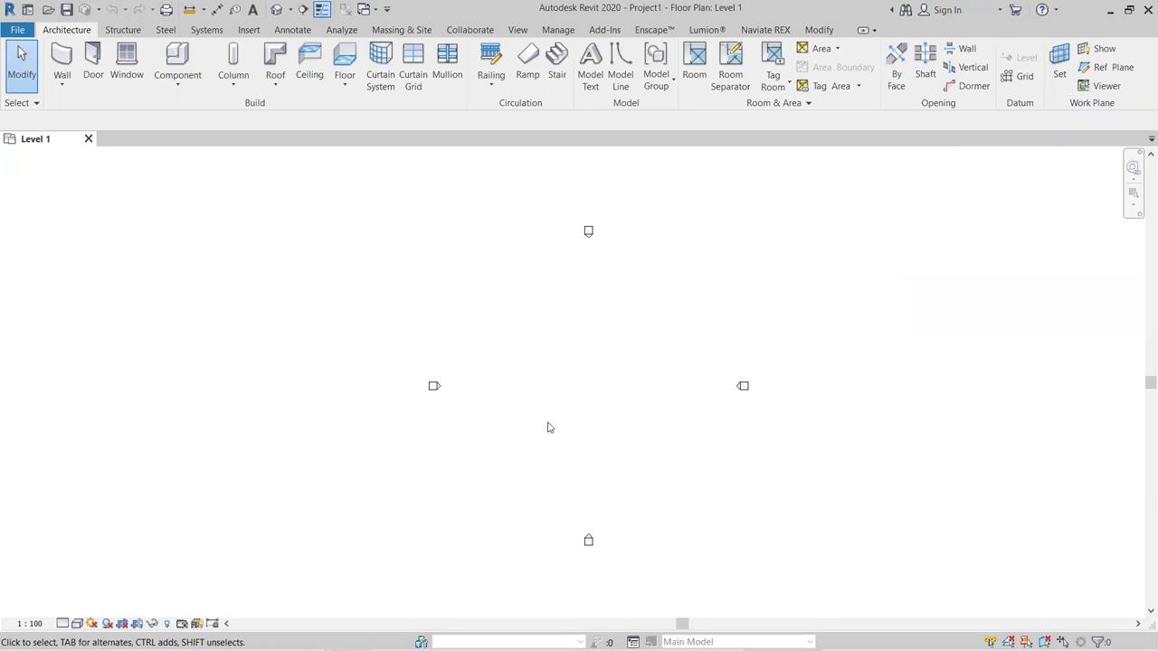
- Reopen the Project Browser and Properties palettes and dock them on opposite sides of the drawing area
key(p)
key(b)
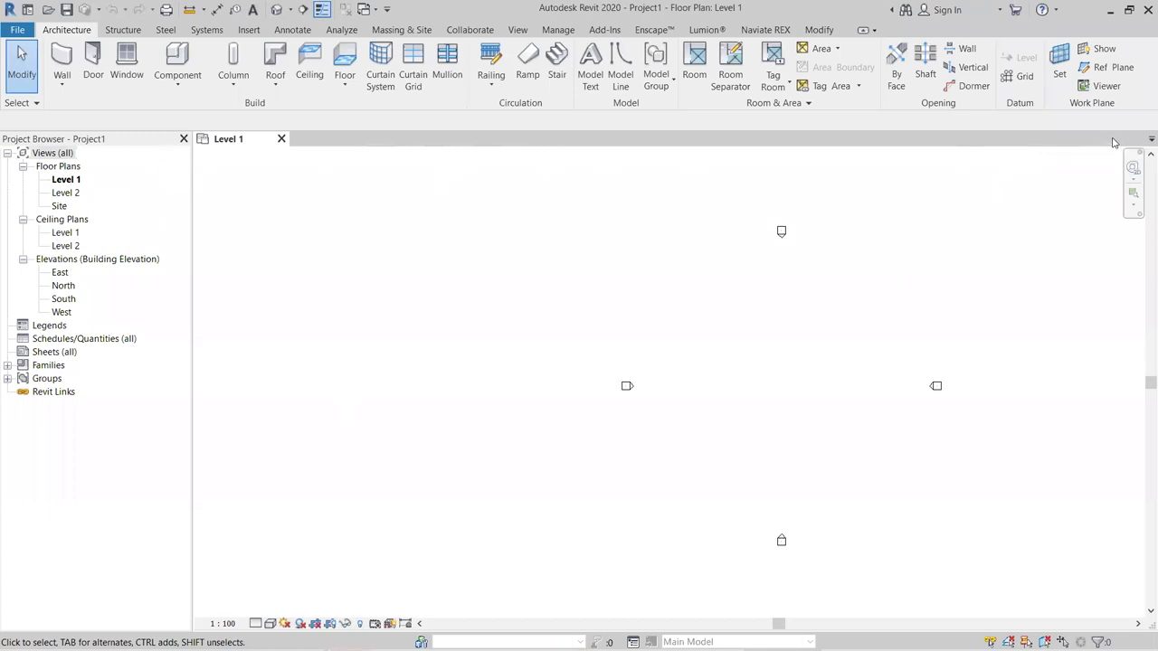
key(ctrl+1)
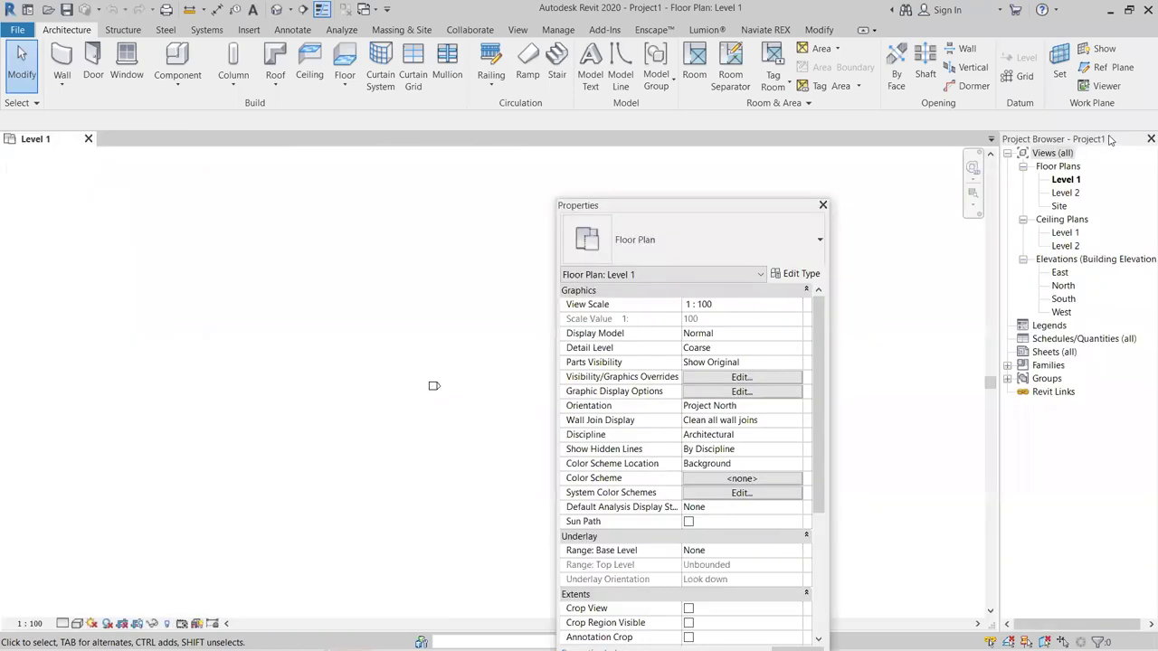
drag(1110, 141, 773, 145)
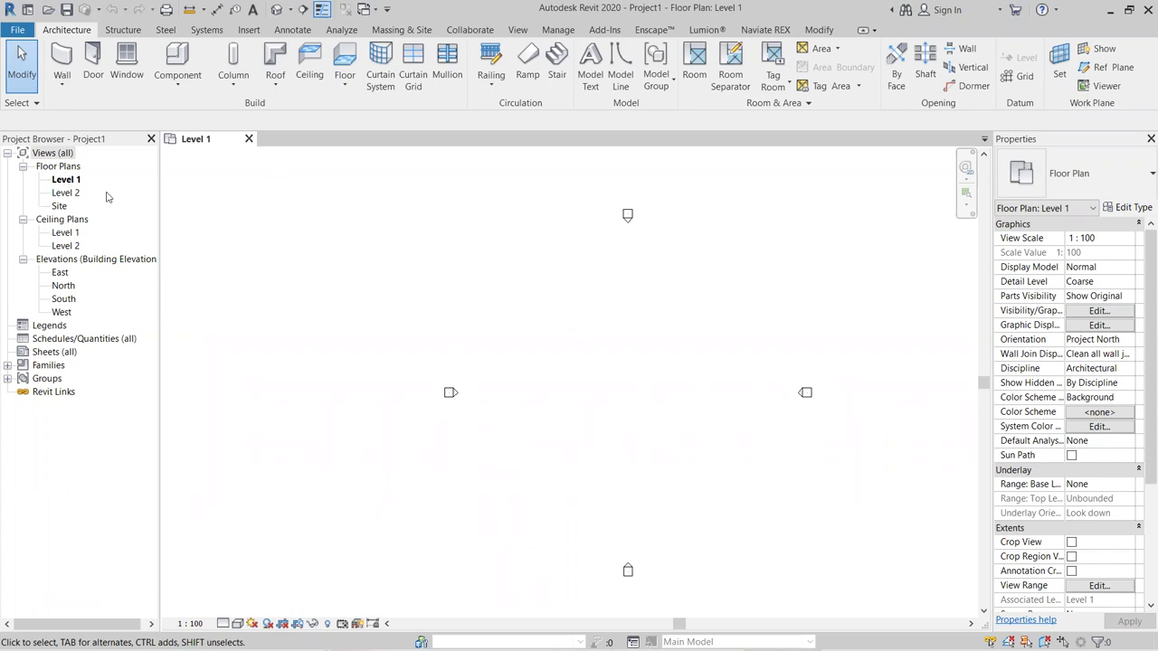
- Set the project's length units to meters with 2 decimal places and the m unit symbol
scroll(715, 366, down, 3)
middle_drag(674, 366, 610, 355)
key(u)
key(n)
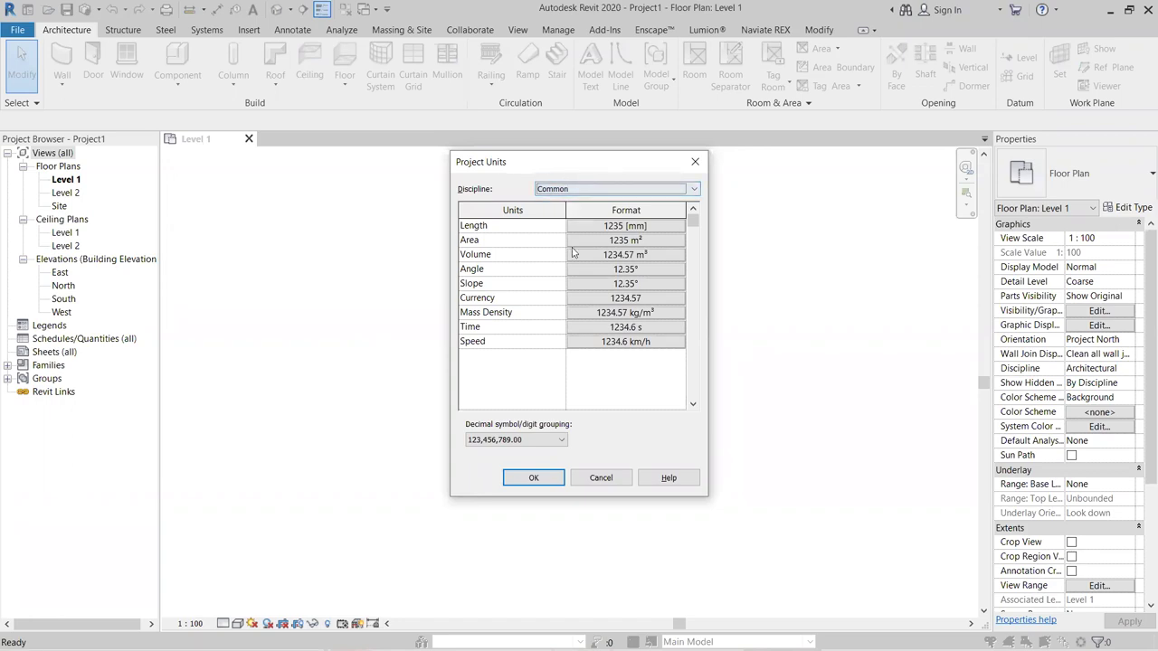
click(656, 229)
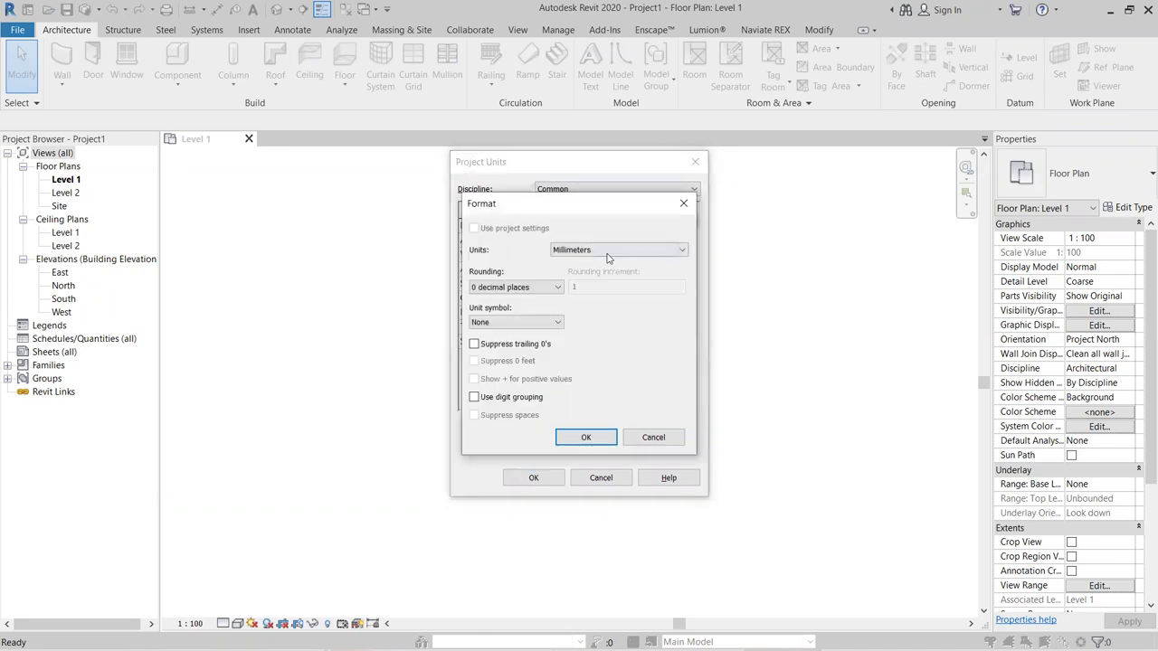
click(616, 250)
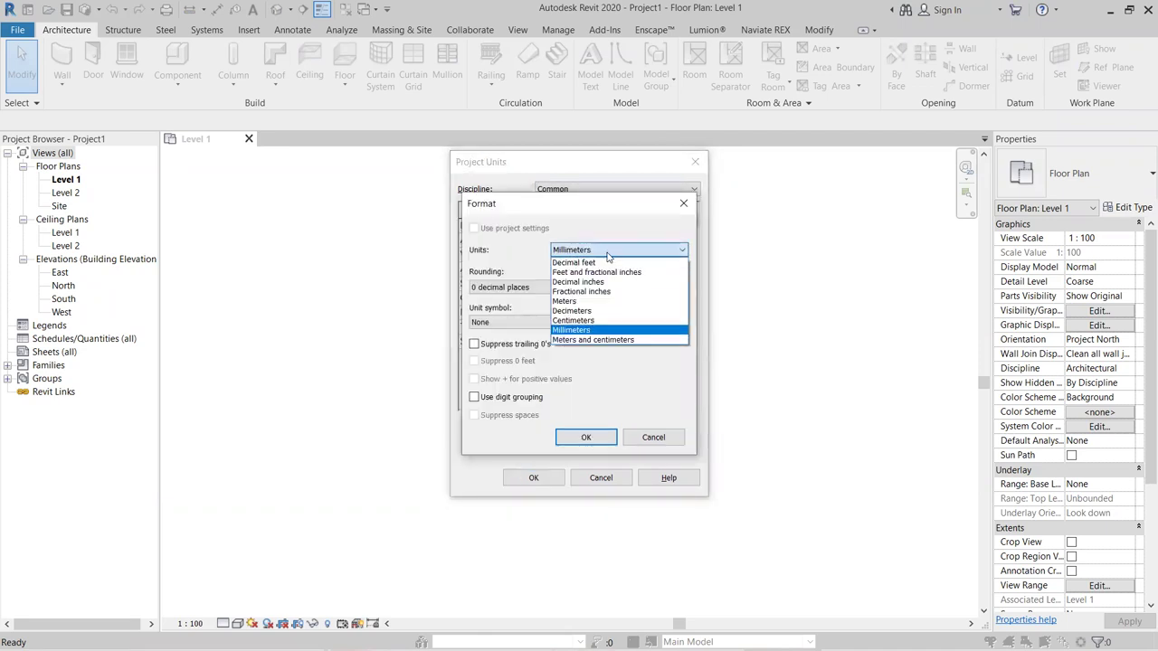
click(564, 303)
click(514, 287)
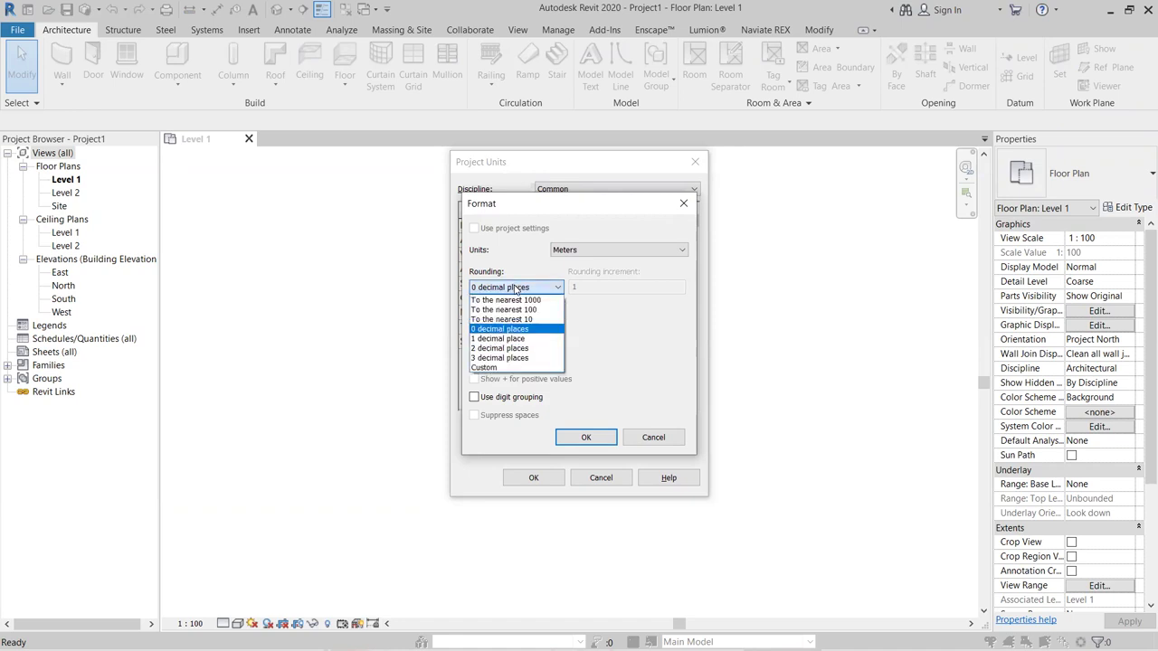
click(504, 351)
click(527, 324)
click(511, 345)
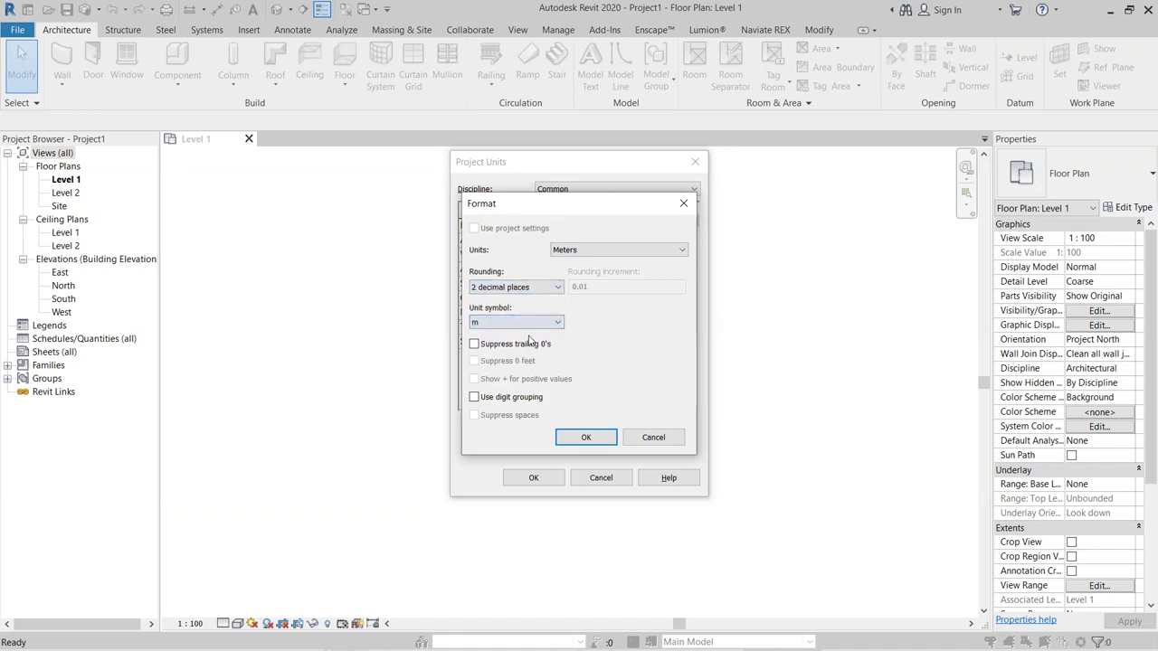
click(588, 438)
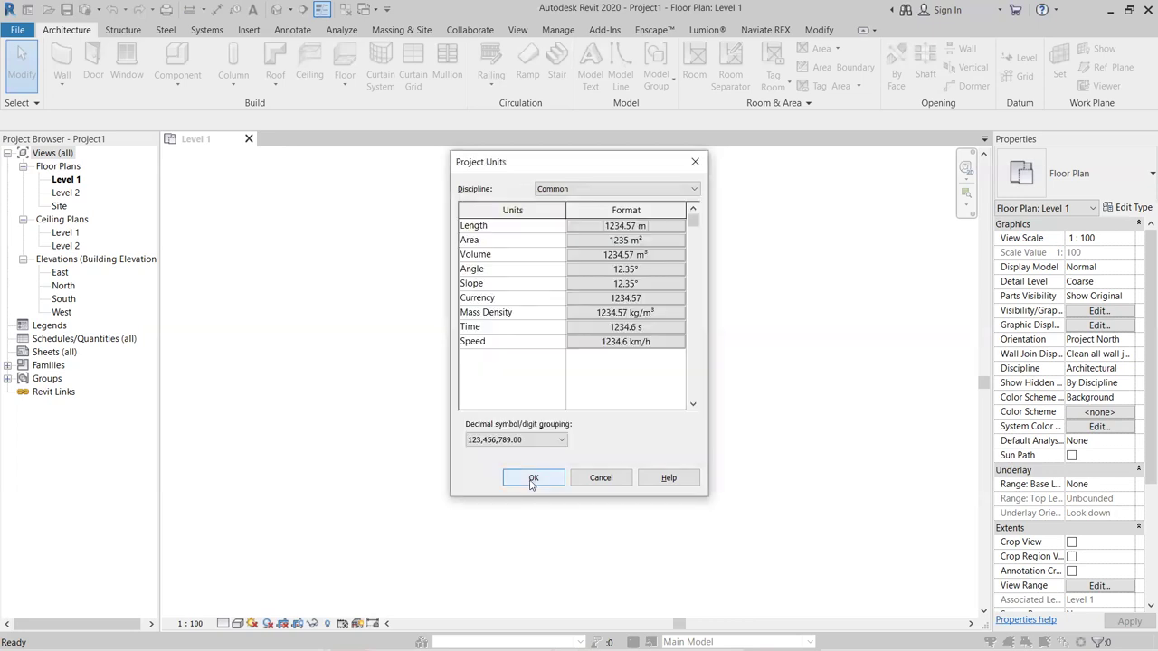
click(533, 480)
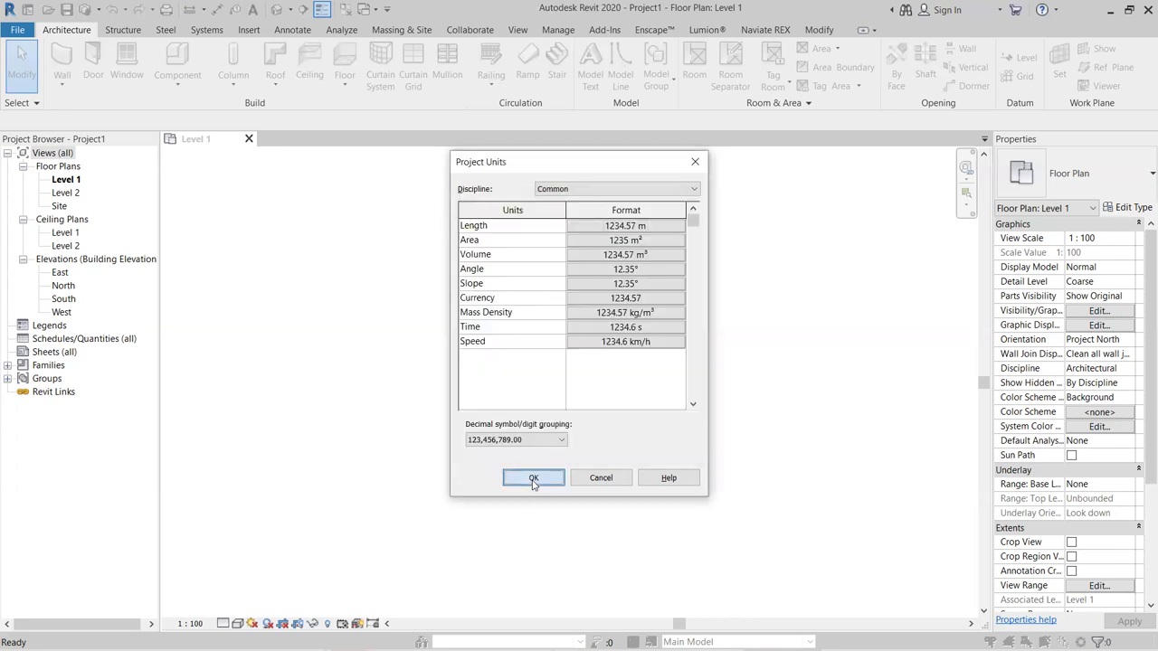
- Open the East building elevation and bring the heads of Level 1 and Level 2 into close view
scroll(624, 339, up, 2)
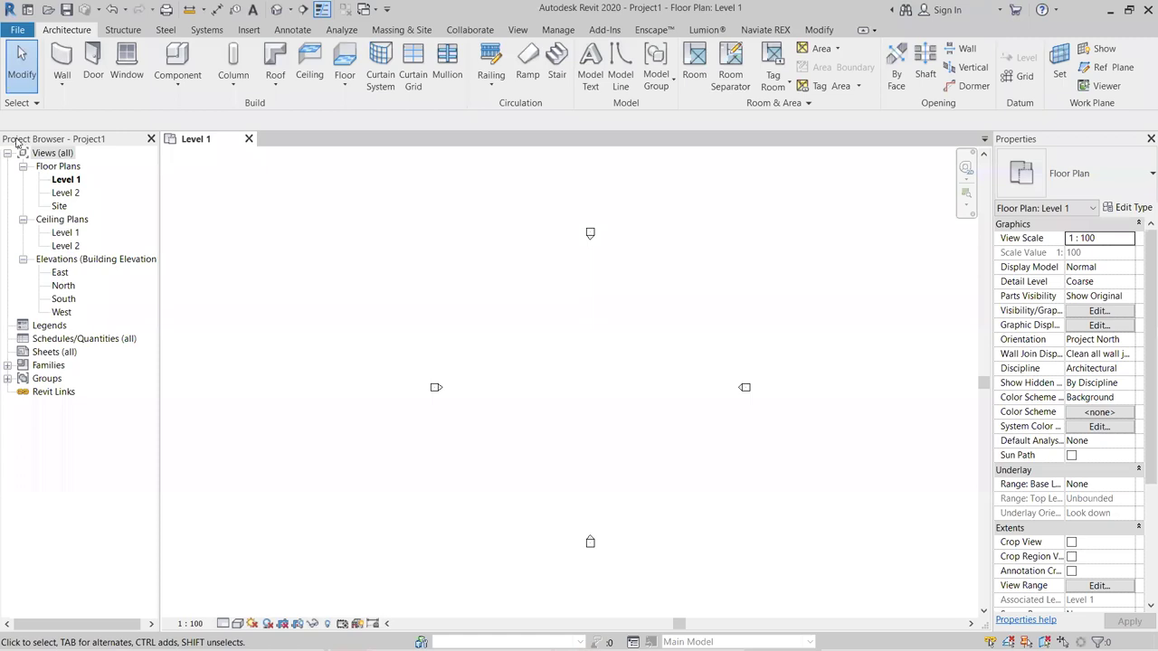
double_click(61, 273)
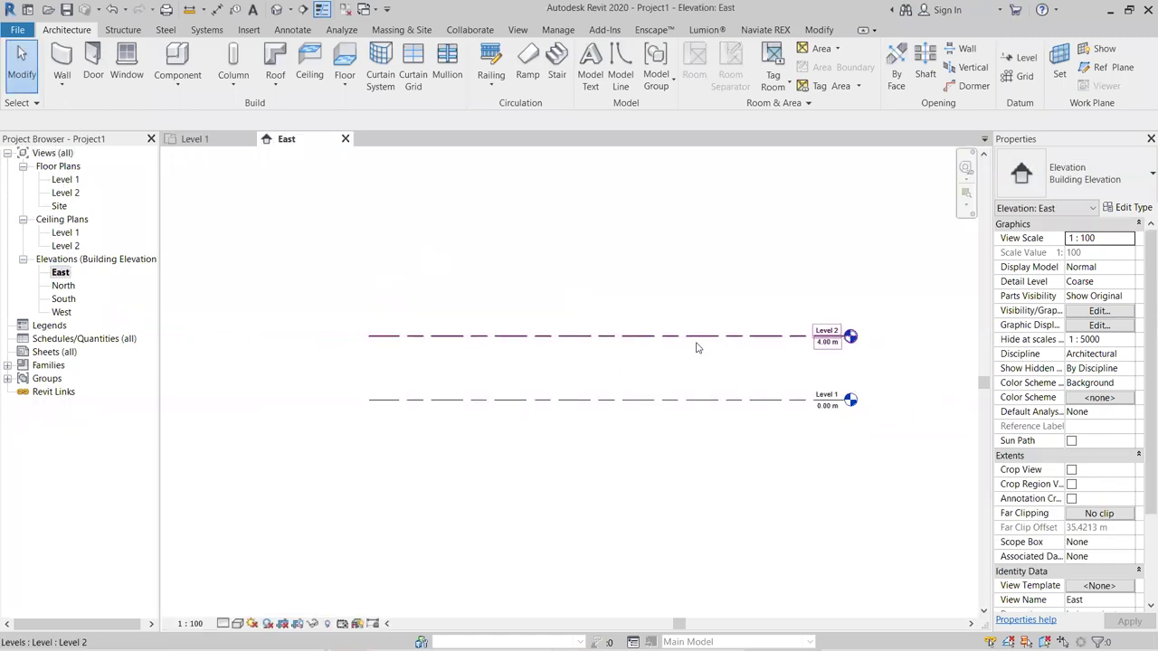
scroll(734, 331, up, 3)
scroll(737, 328, down, 3)
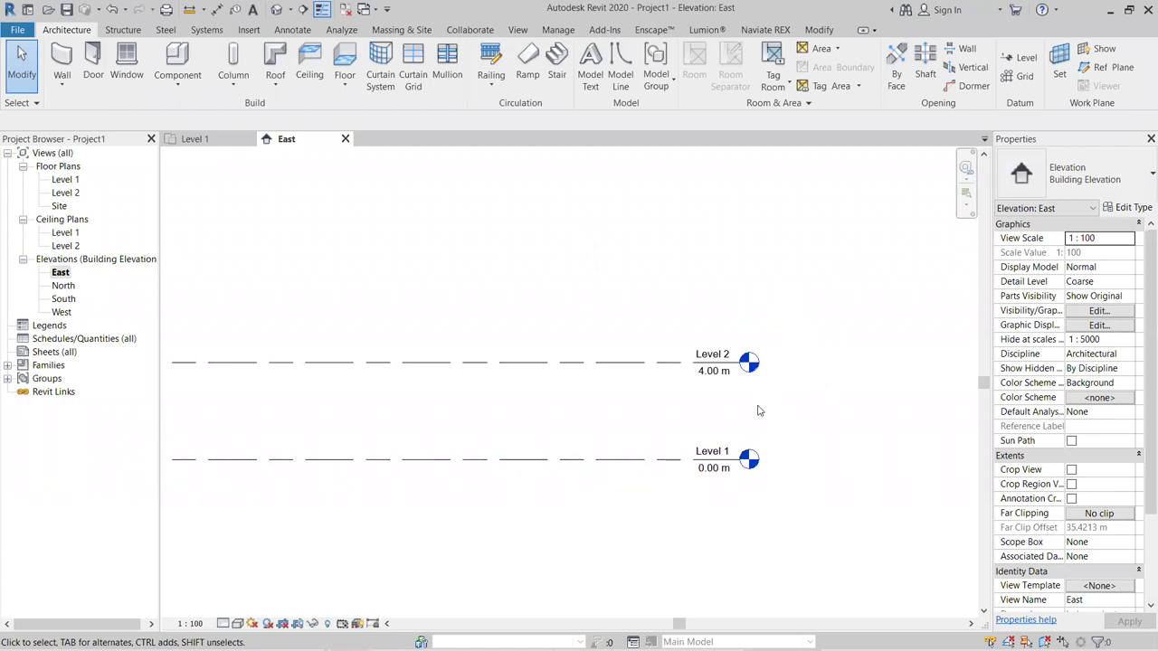
scroll(715, 384, up, 2)
scroll(787, 443, down, 1)
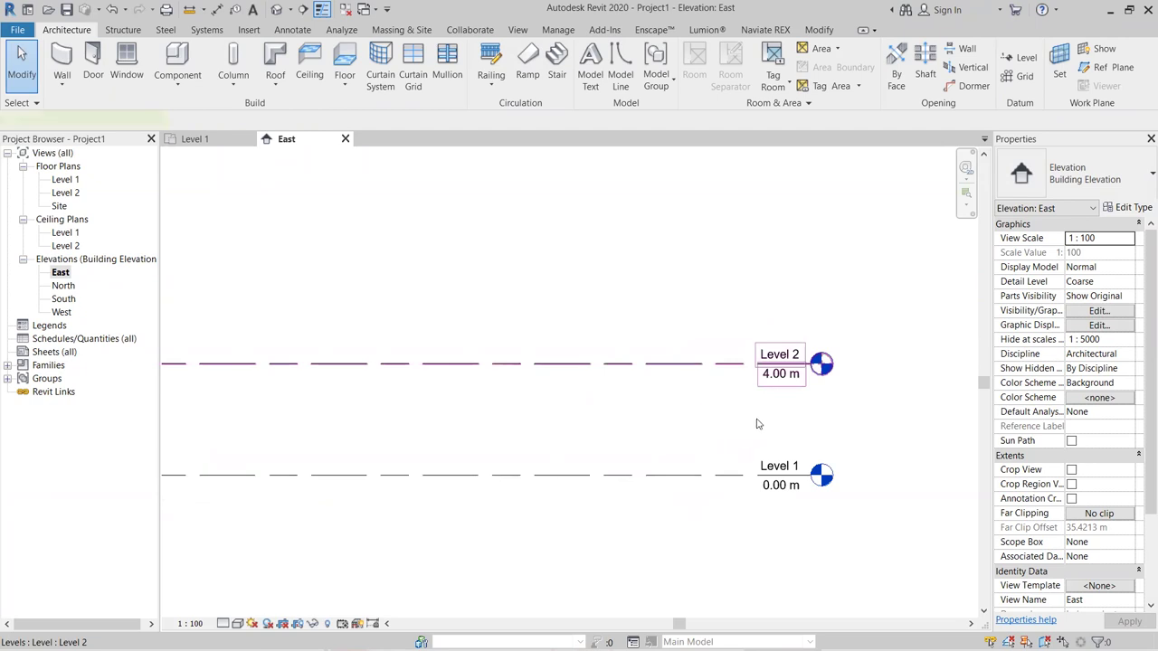
- Examine the Level 2 line, its distance above Level 1 and the name and elevation shown at each level head
click(755, 422)
scroll(750, 419, up, 1)
scroll(671, 416, down, 2)
middle_drag(573, 426, 647, 391)
scroll(506, 419, up, 2)
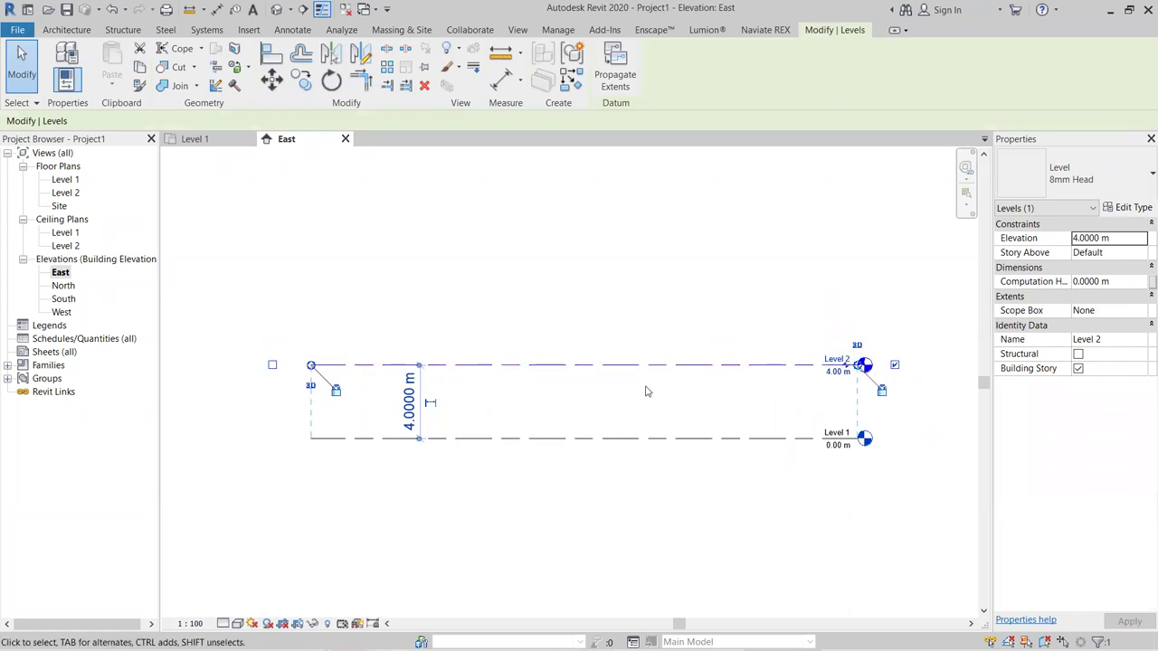
click(565, 400)
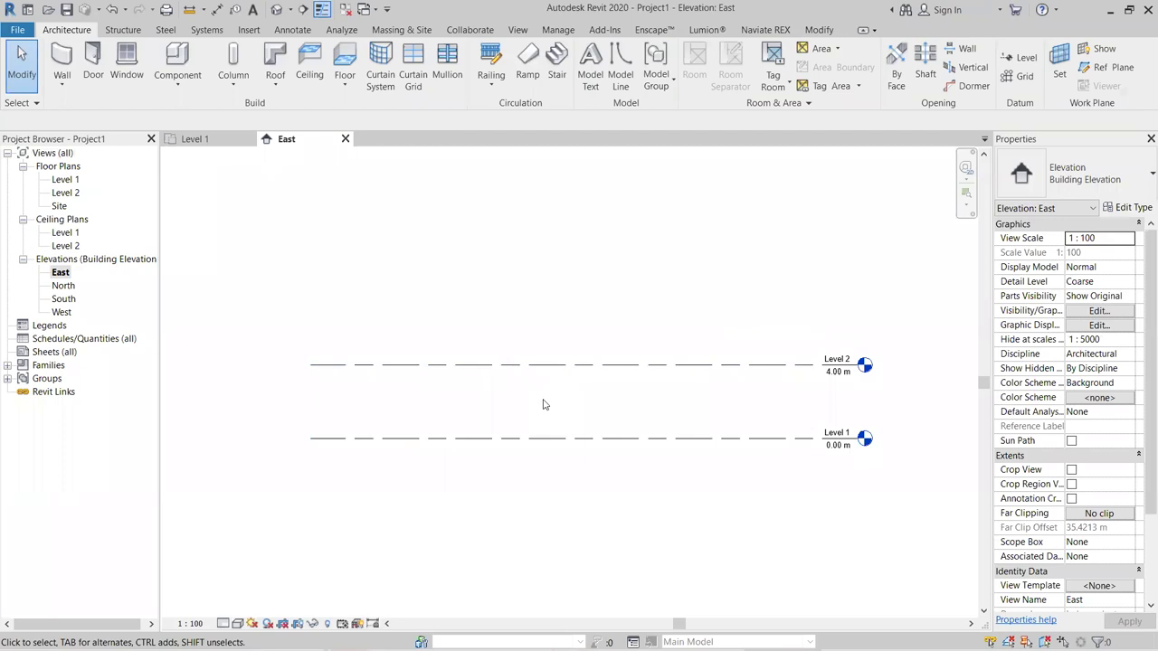
scroll(802, 390, up, 2)
scroll(832, 390, down, 1)
scroll(869, 390, up, 1)
scroll(870, 390, up, 2)
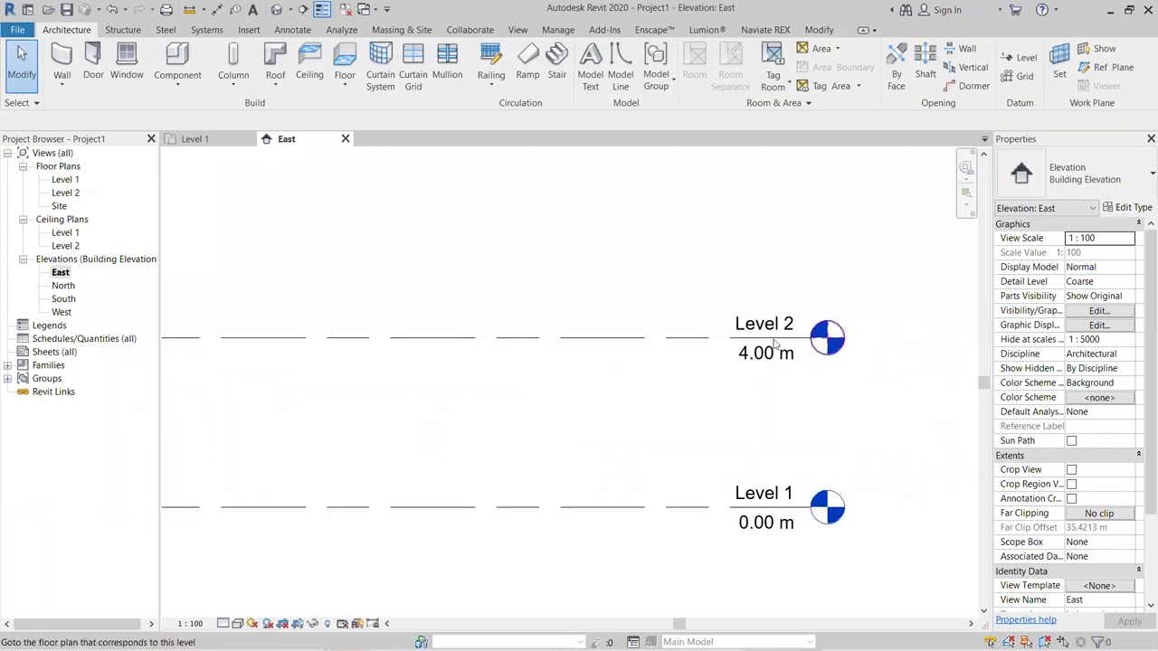
scroll(778, 388, down, 2)
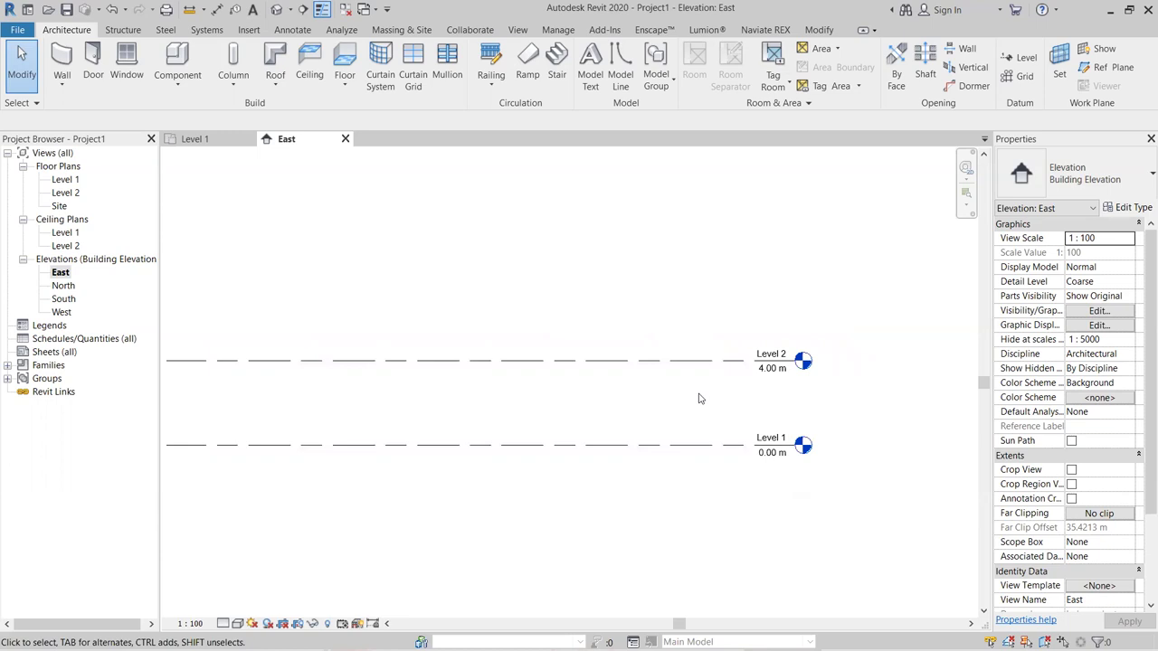
- Set the elevation of Level 2 to 3.2 m
scroll(793, 387, up, 3)
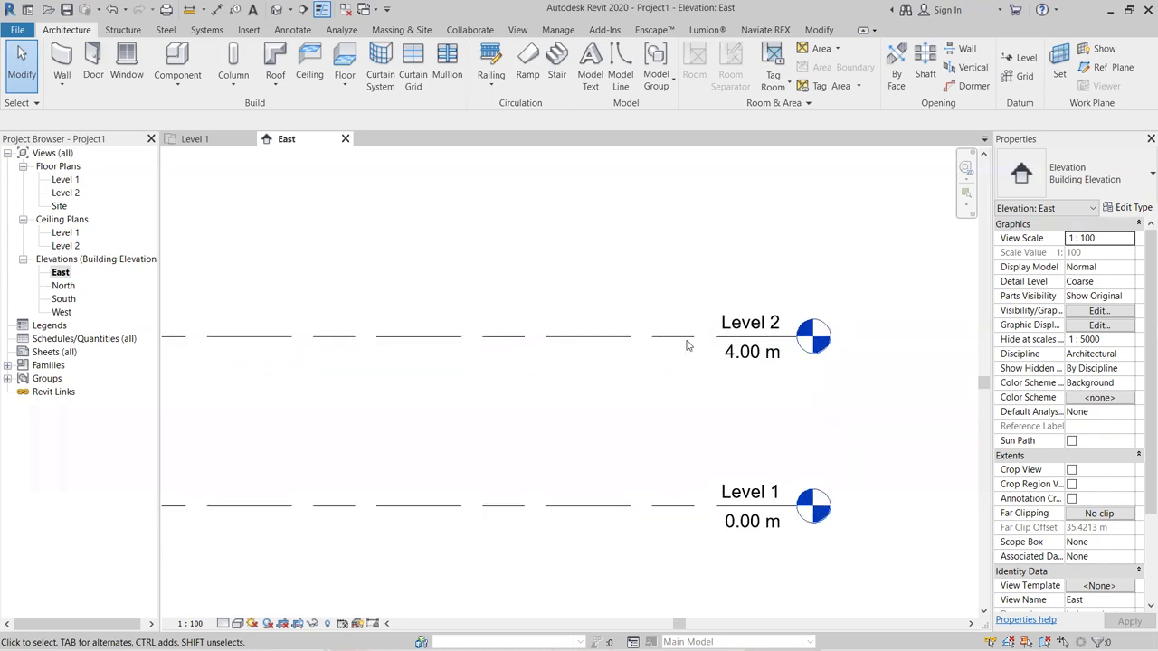
click(773, 363)
click(770, 359)
text(3)
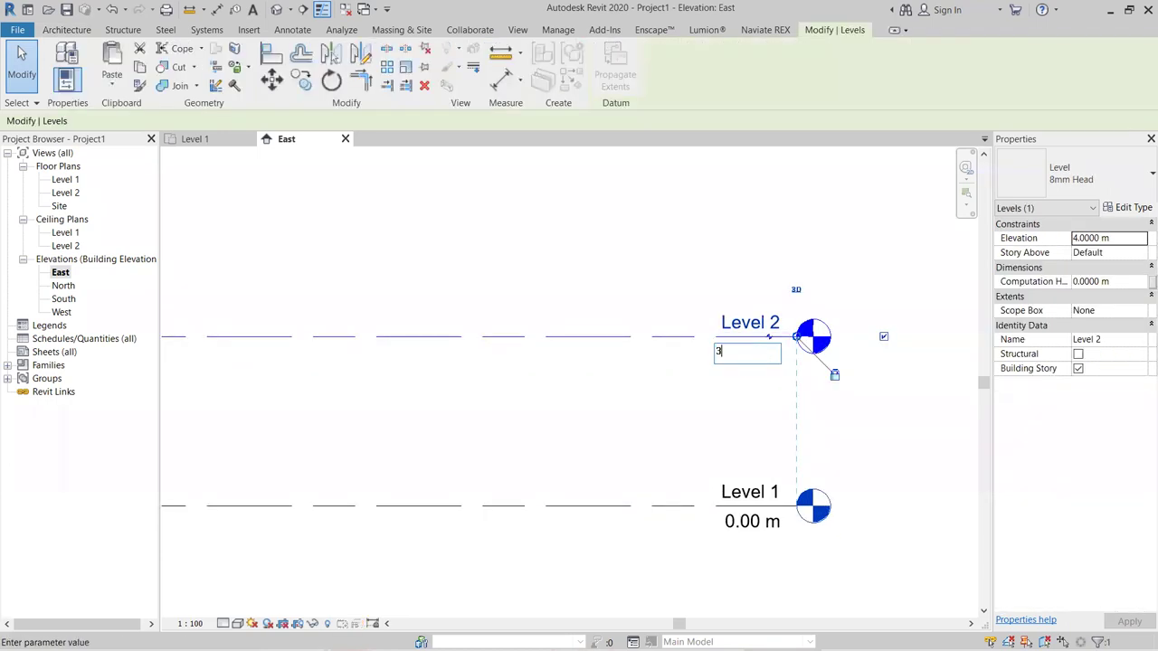
key(Return)
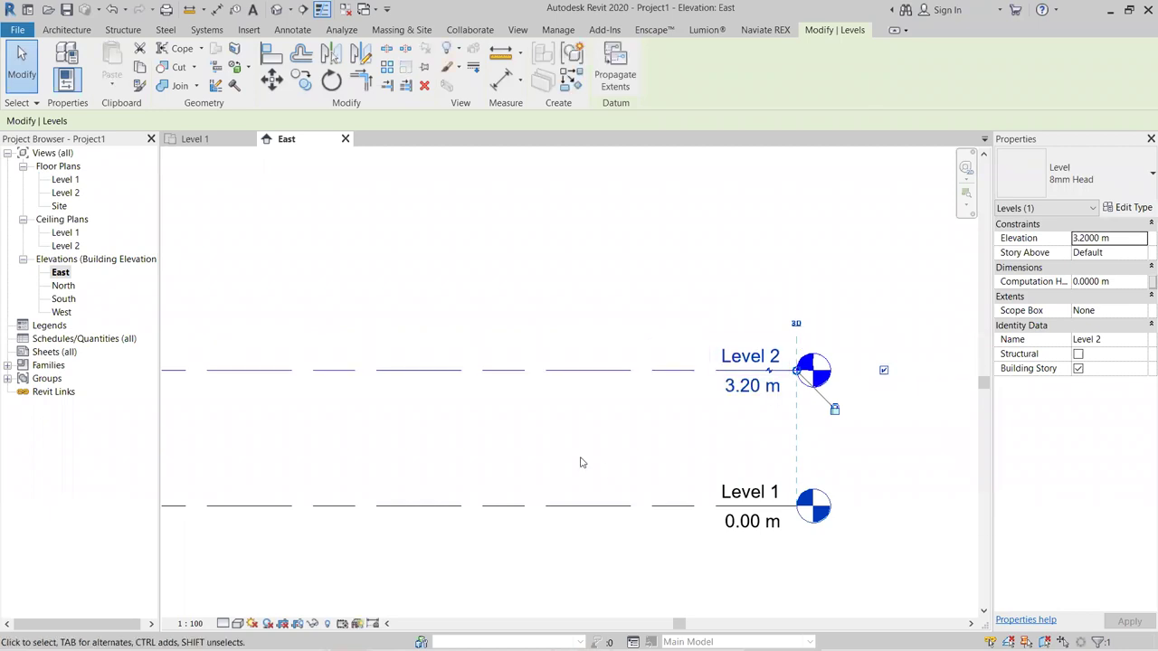
click(572, 456)
scroll(862, 383, down, 2)
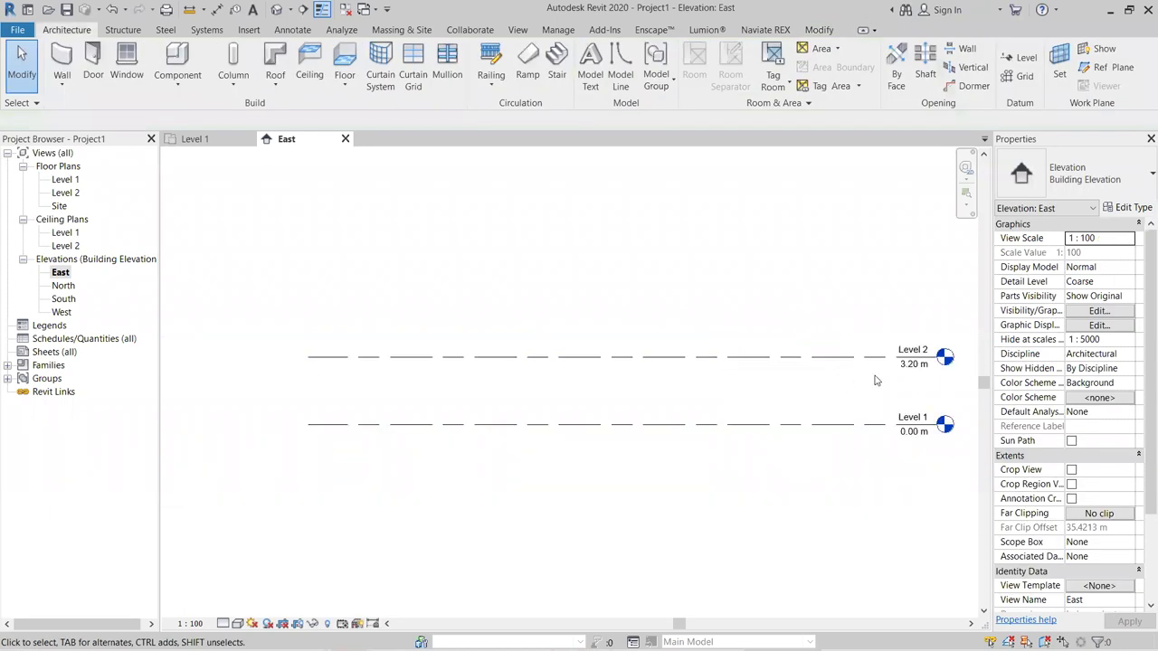
- Check the height between Level 1 and Level 2 on the level's temporary dimension
click(629, 362)
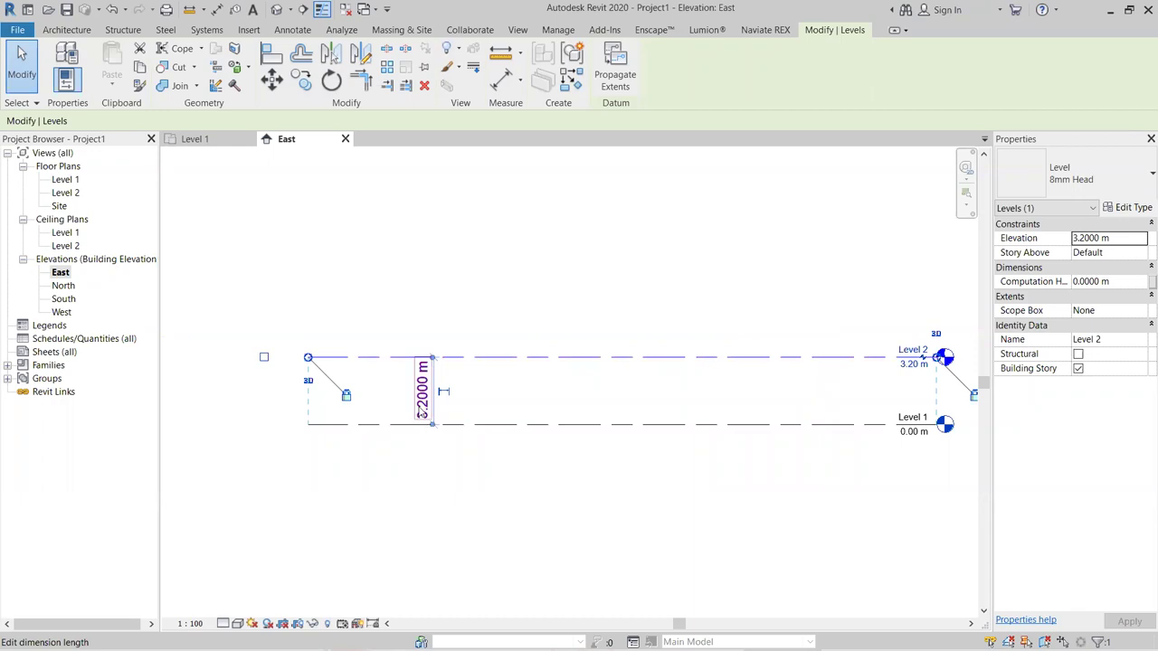
click(568, 391)
scroll(678, 351, down, 1)
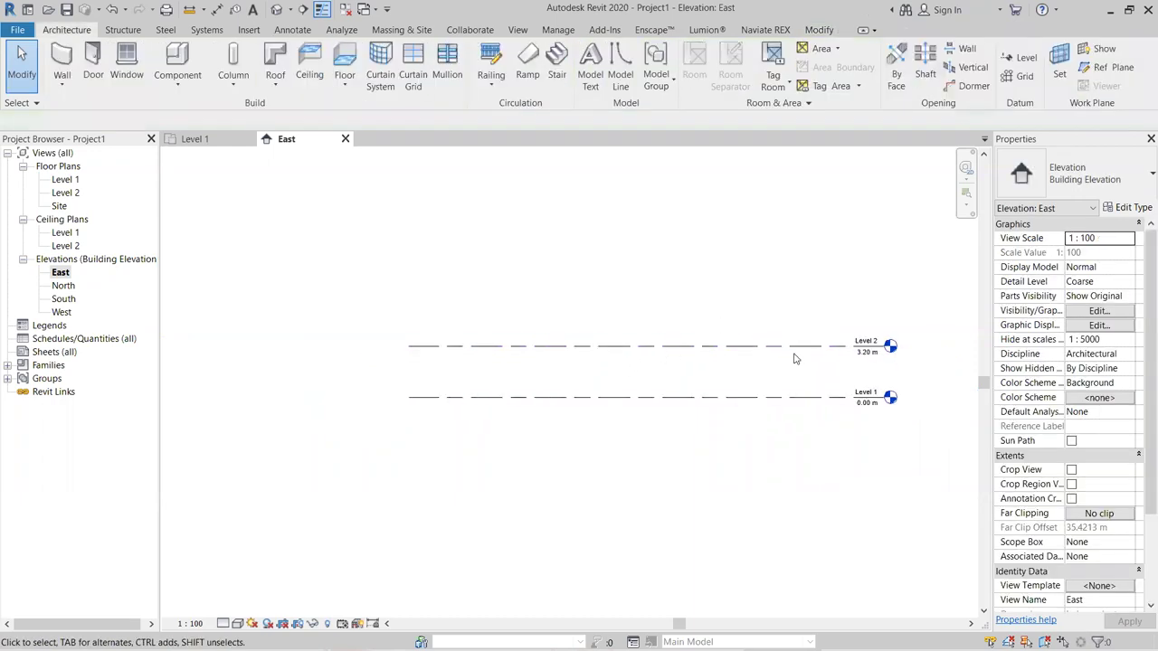
scroll(795, 360, up, 1)
scroll(812, 356, up, 1)
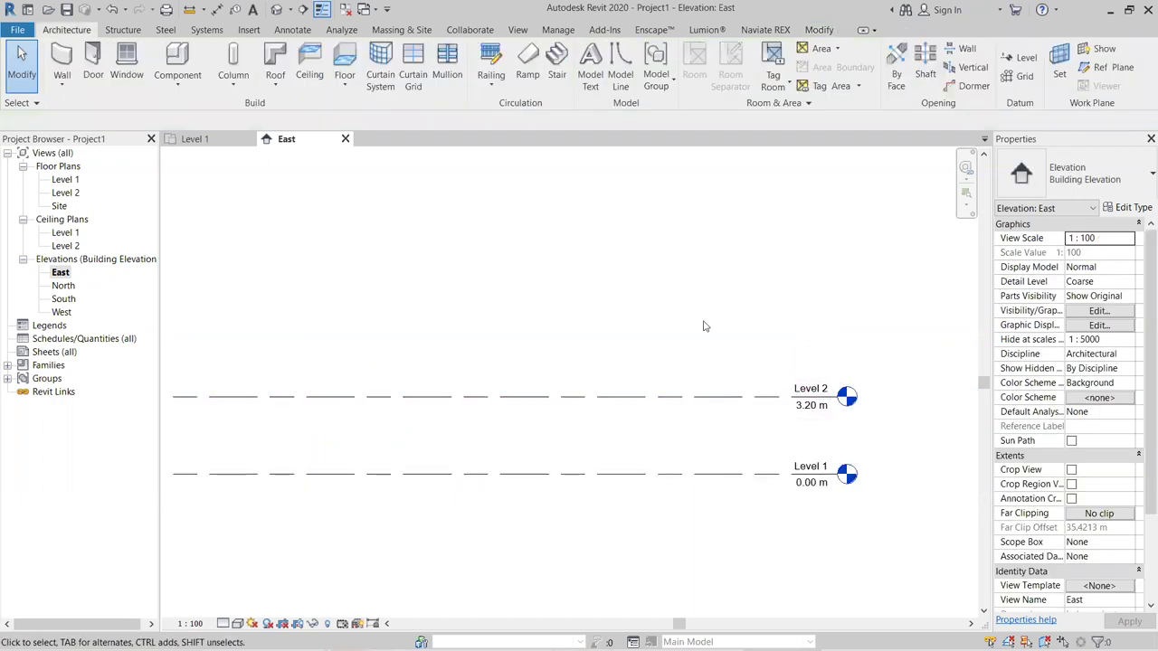
- Draw two new levels above Level 2, at about 6.10 m and 9.50 m, aligned with the ends of the existing levels
click(1026, 58)
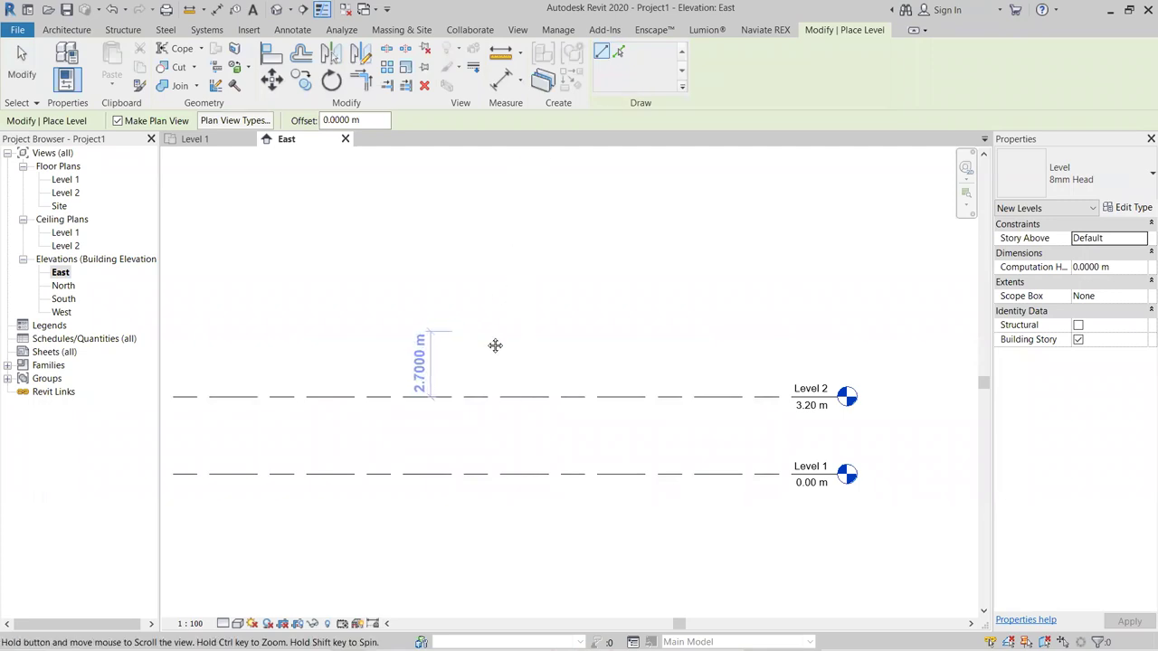
click(218, 332)
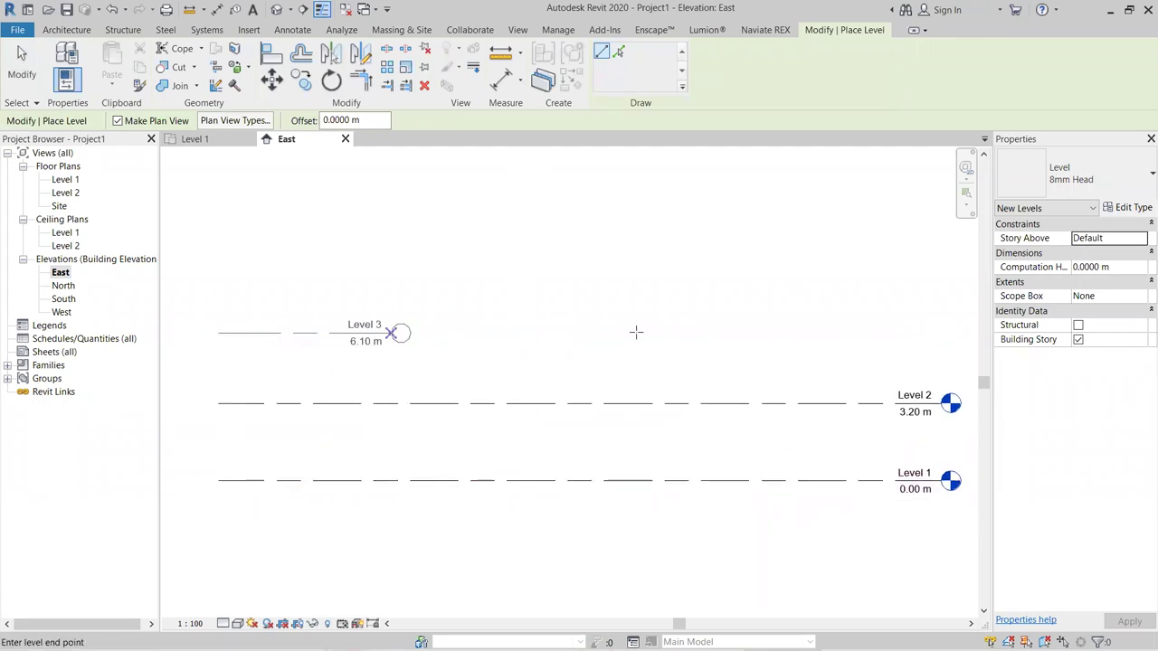
click(939, 333)
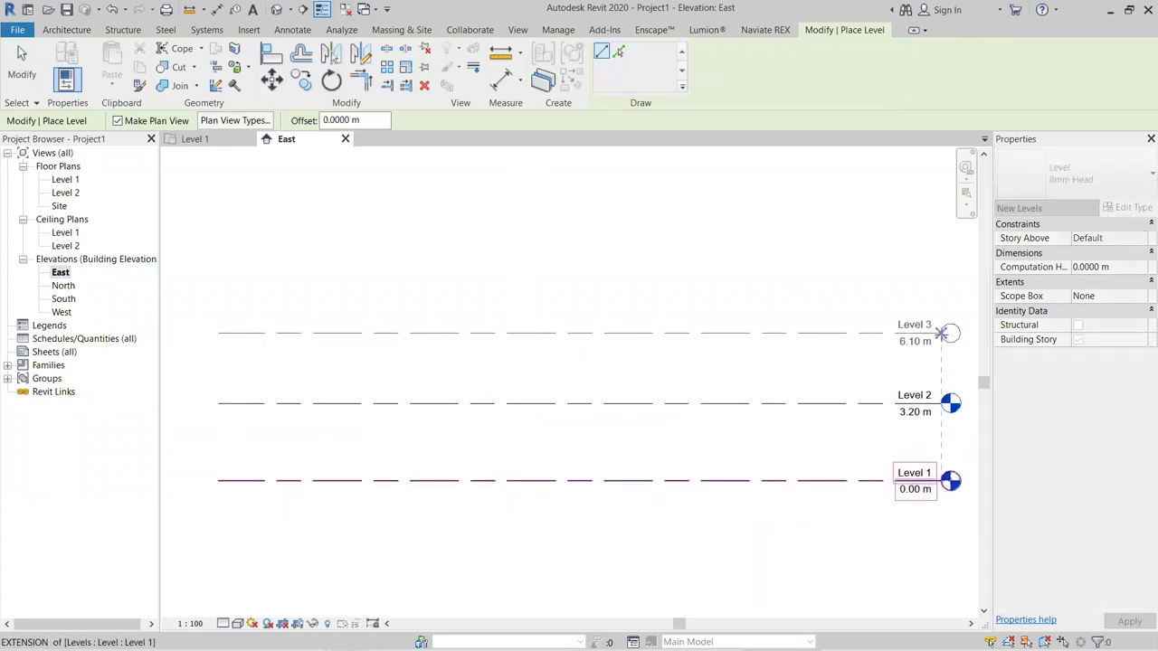
click(218, 251)
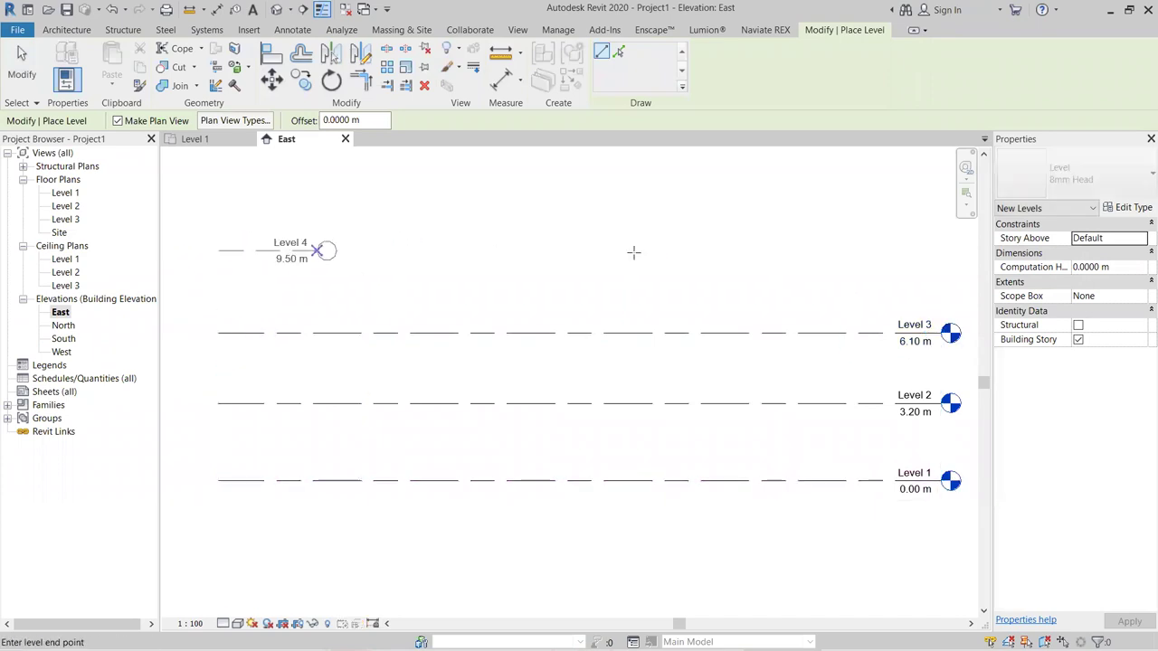
click(938, 250)
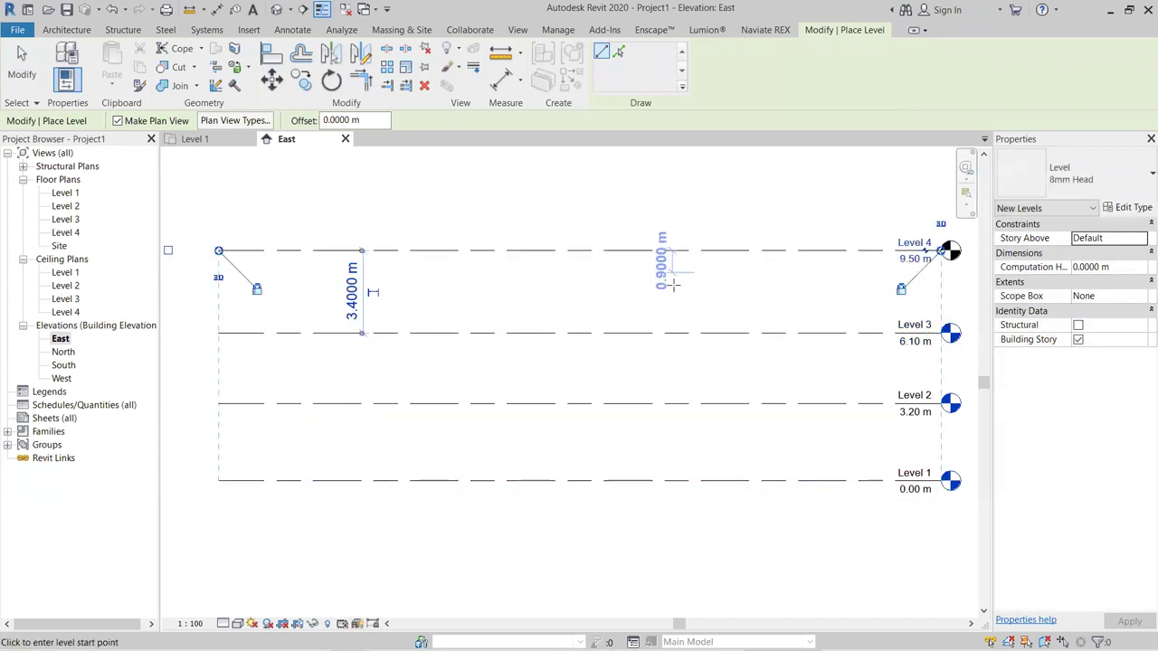
- Add a level 3.2 m above Level 4 by picking its line with a 3.2 m offset
click(619, 52)
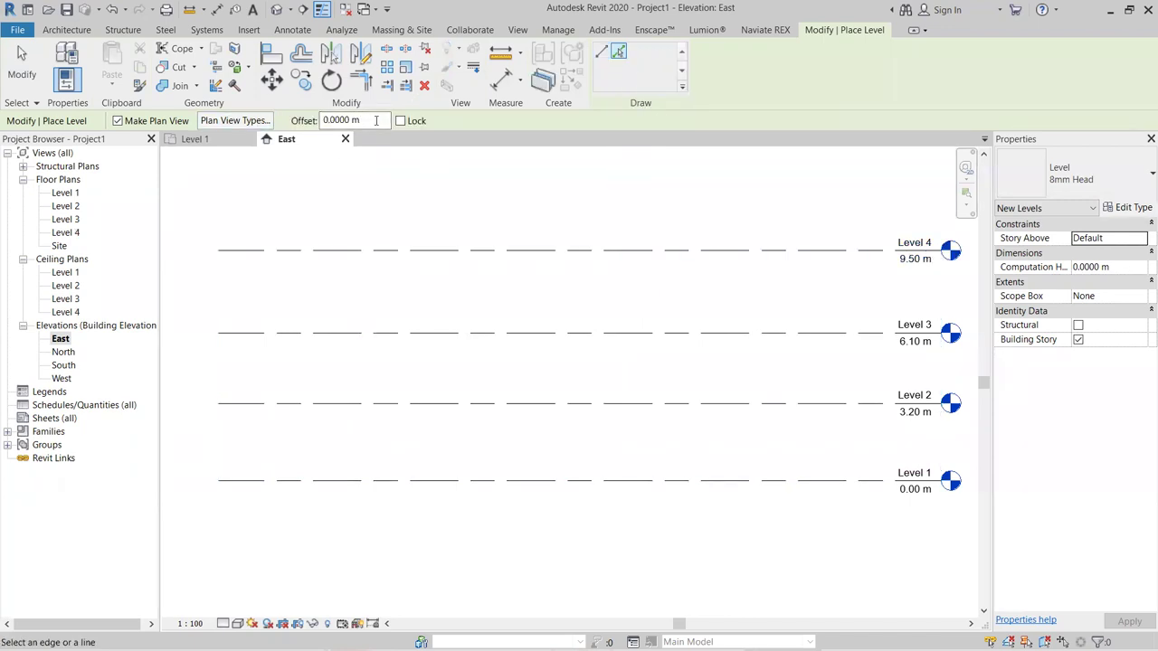
click(377, 121)
text(3.2)
key(Return)
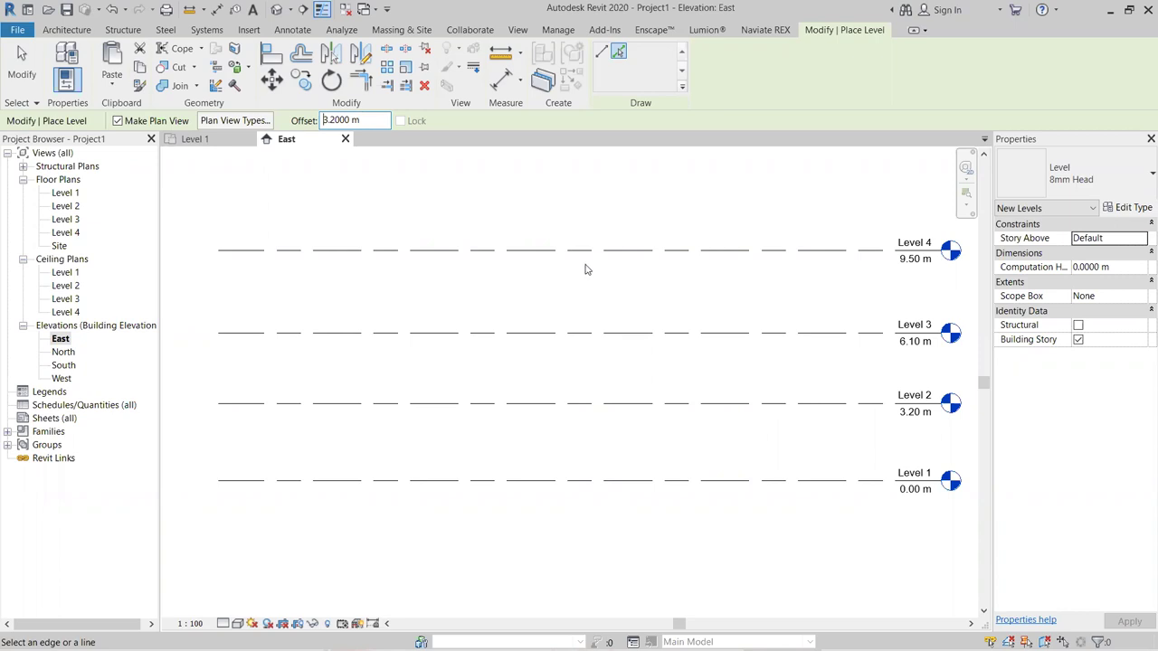
middle_drag(498, 191, 477, 298)
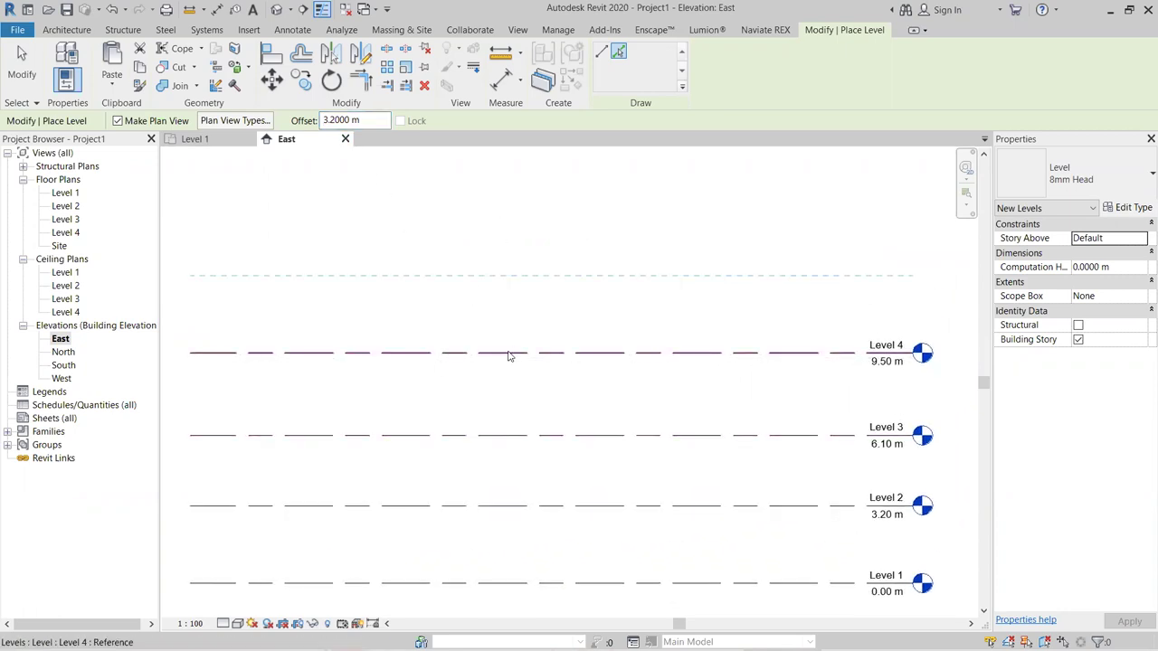
click(555, 353)
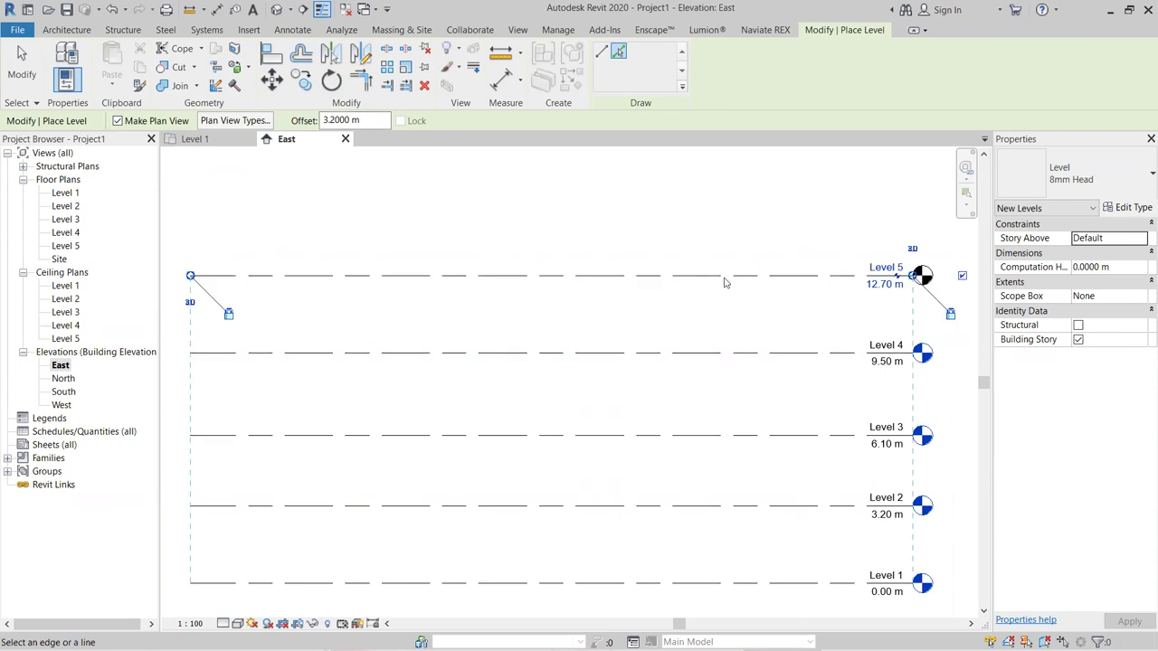
- Add two more levels above Level 5, picking the topmost level each time with the 3.2 m offset
middle_drag(765, 246, 757, 329)
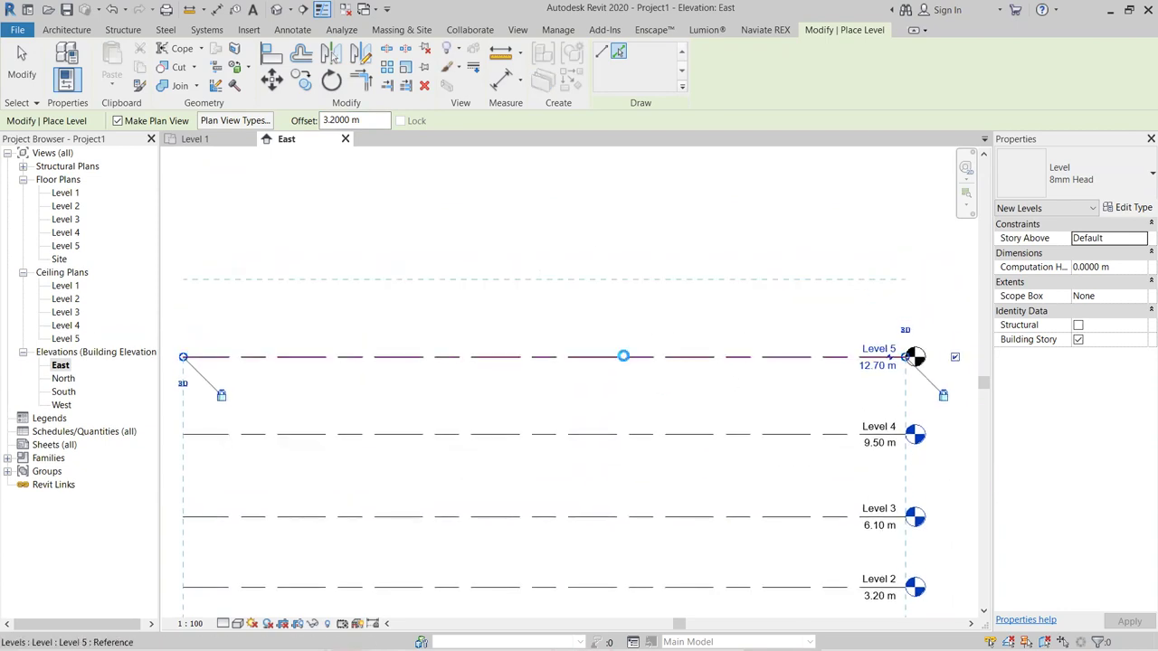
click(623, 355)
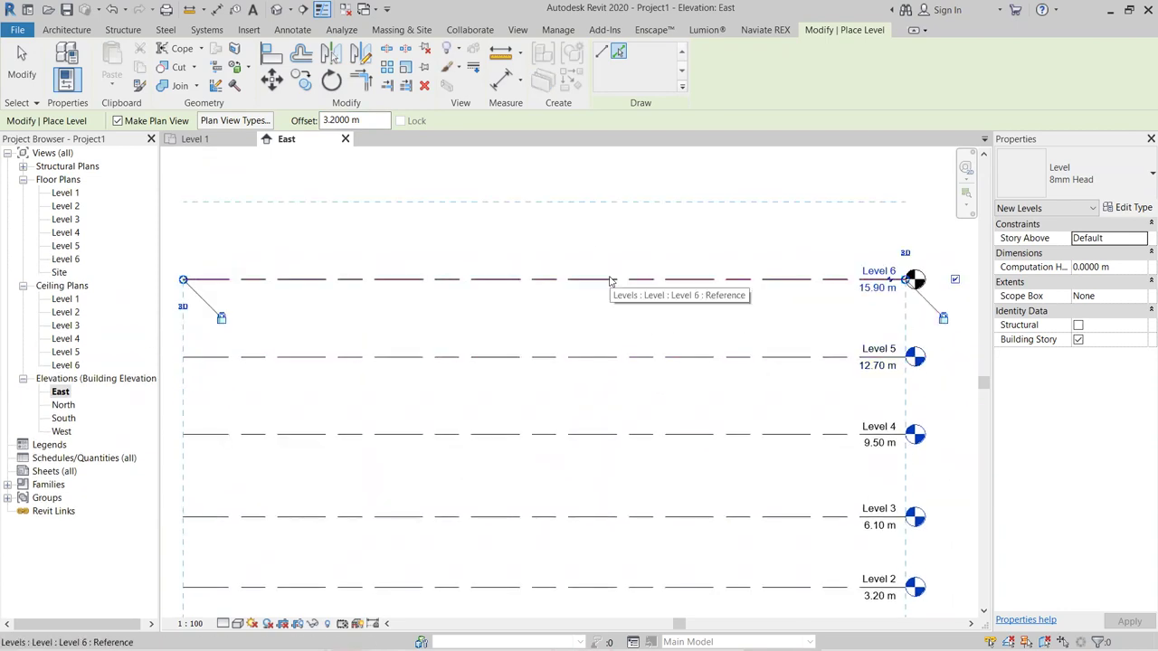
click(644, 268)
scroll(640, 305, down, 3)
middle_drag(657, 455, 595, 368)
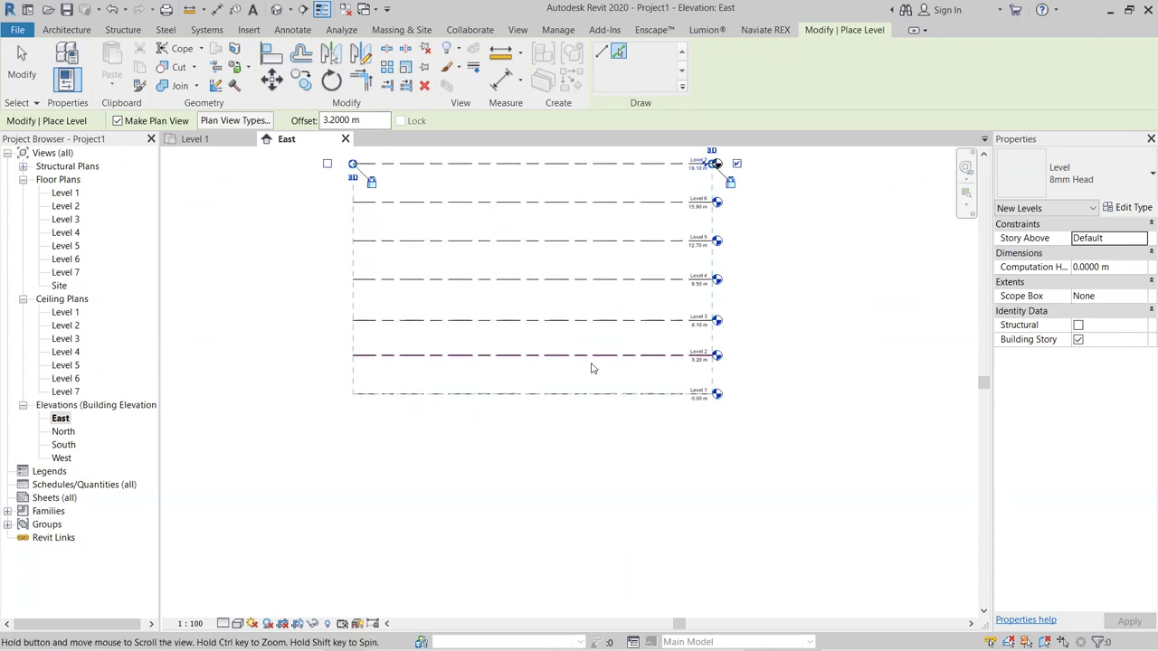
scroll(588, 404, up, 3)
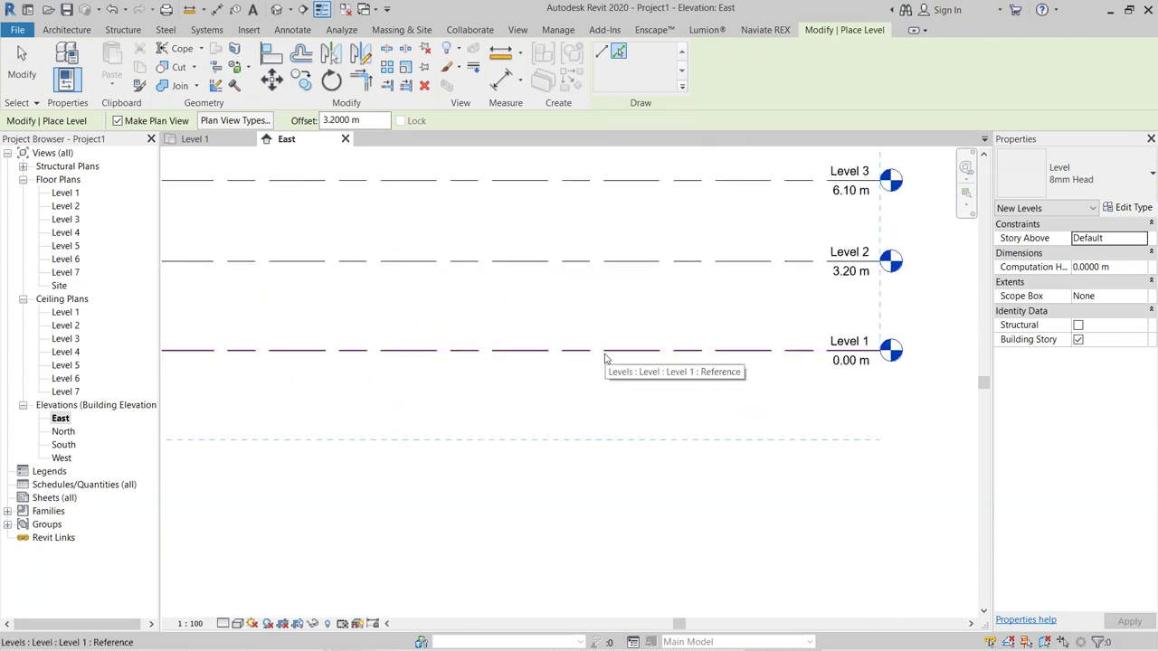
- Add three levels below Level 1, picking the lowest level each time with the 3.2 m offset, and end the command
click(605, 359)
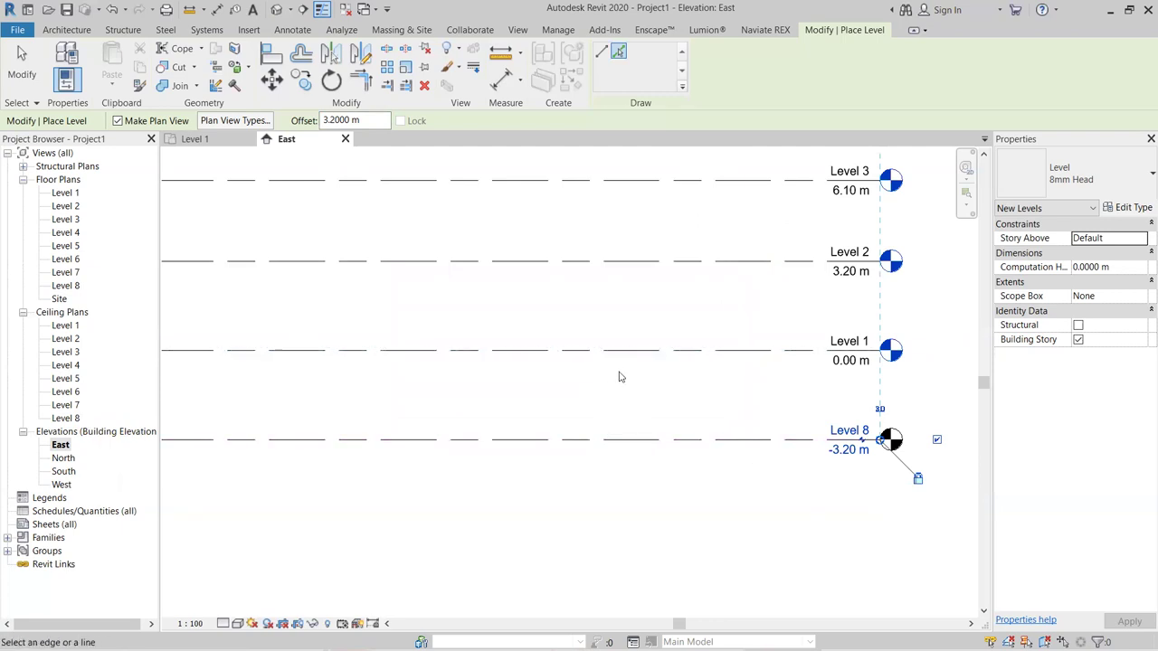
scroll(620, 384, down, 5)
scroll(588, 353, up, 5)
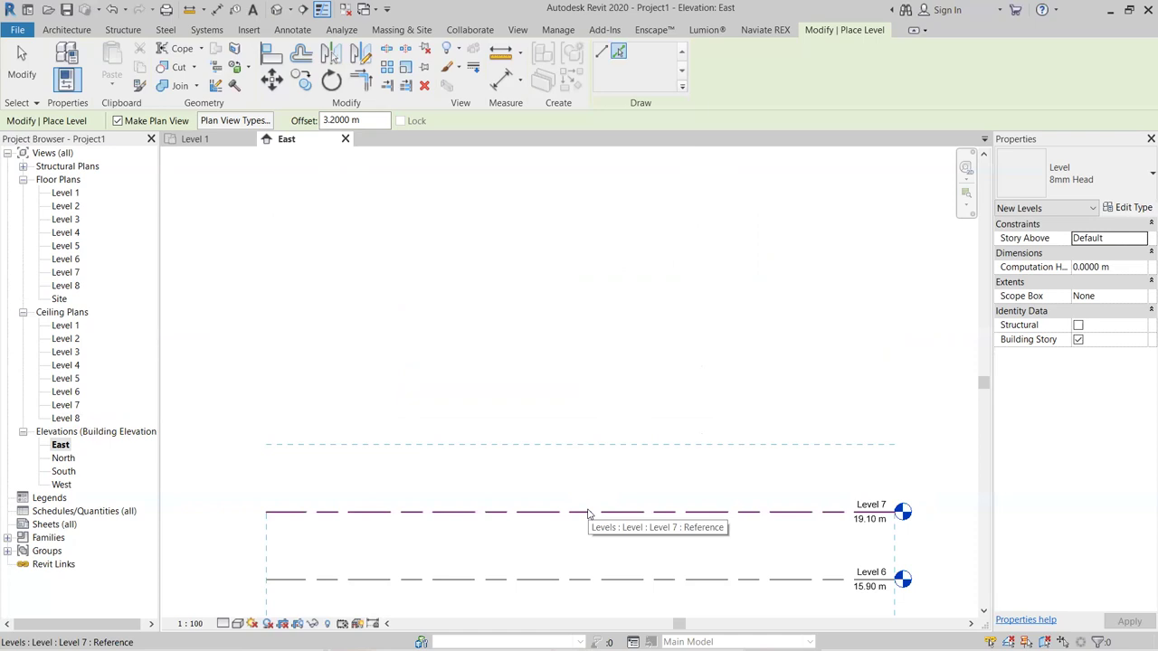
middle_drag(591, 512, 570, 274)
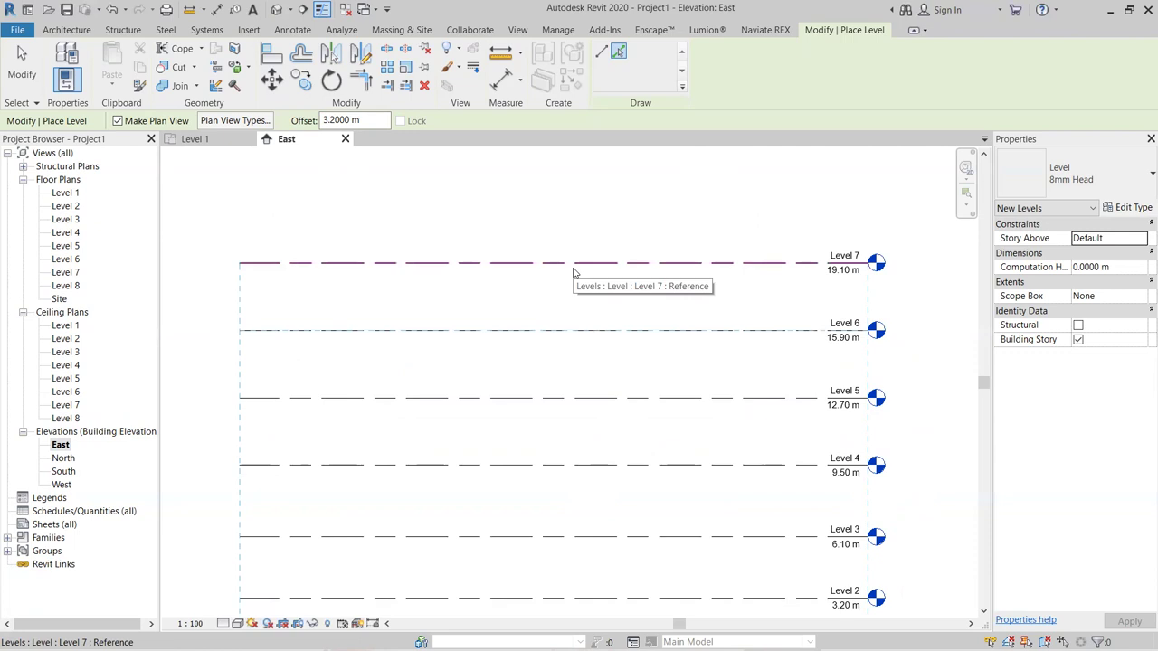
scroll(573, 275, down, 4)
middle_drag(607, 473, 592, 401)
scroll(553, 292, up, 6)
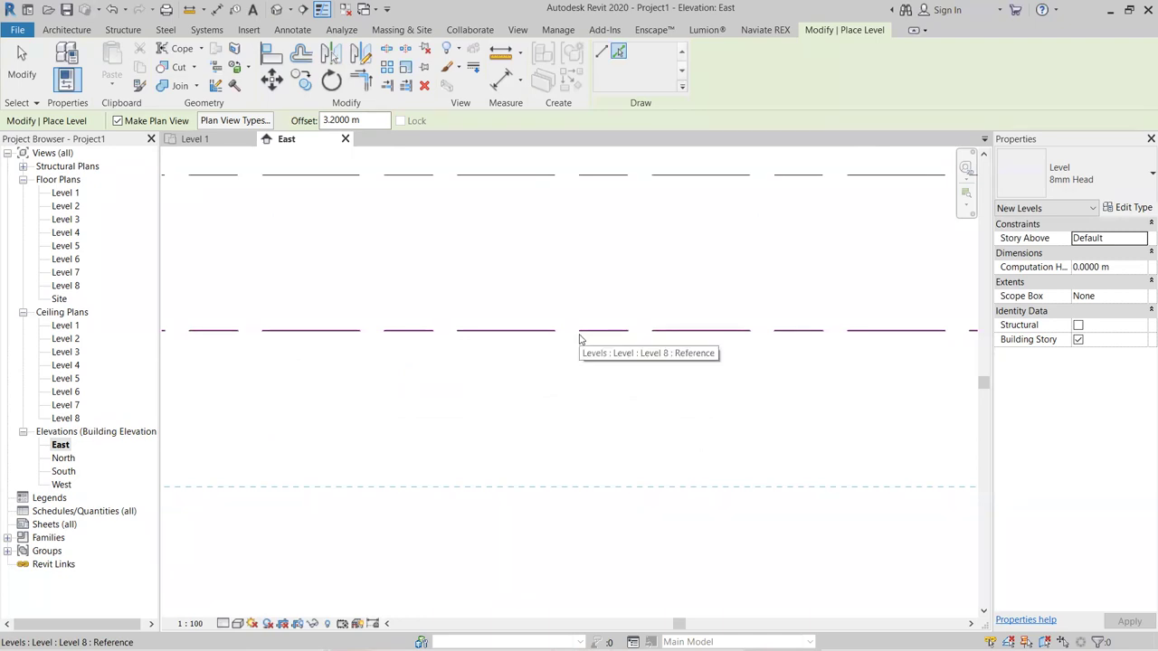
click(580, 339)
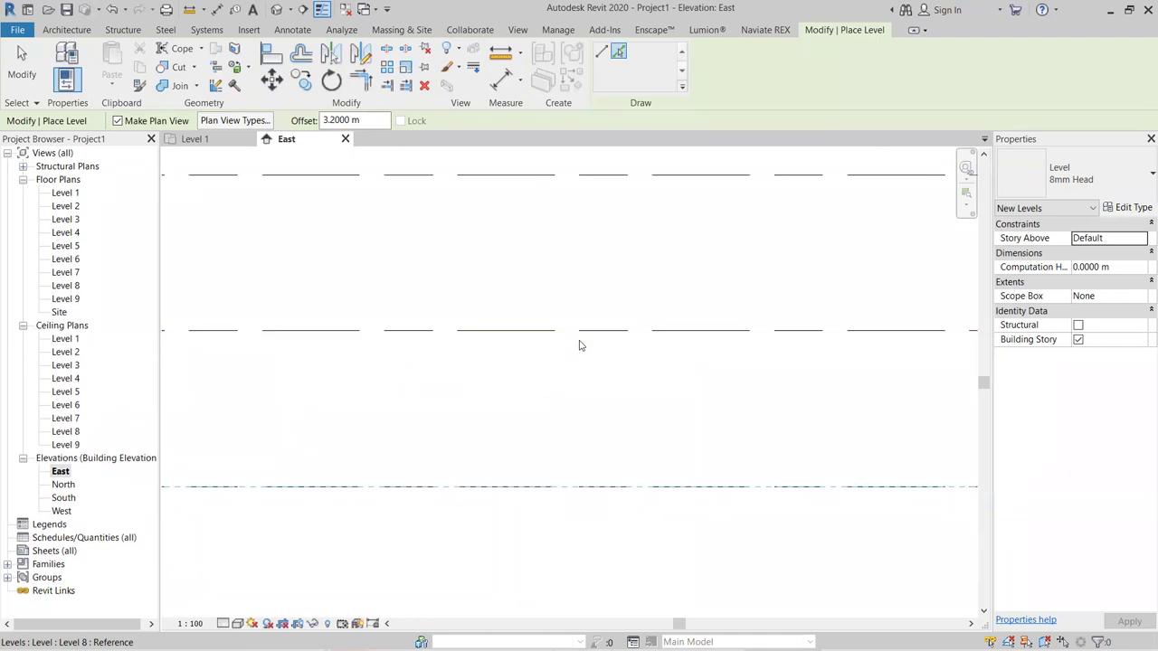
scroll(566, 349, down, 3)
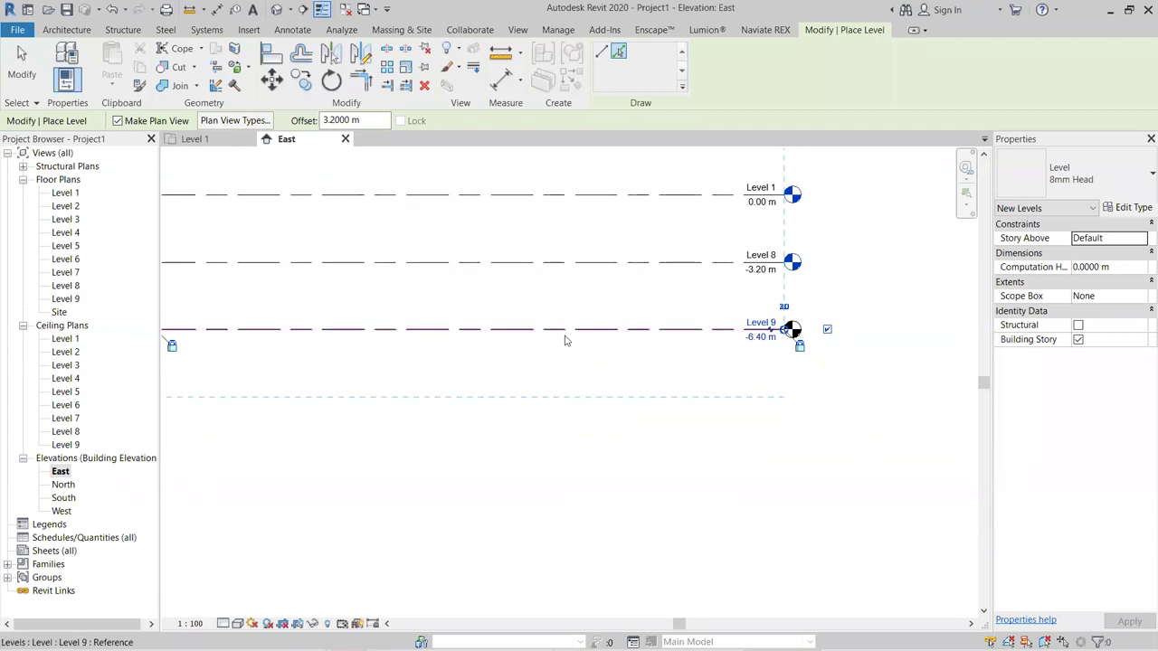
click(566, 336)
key(Escape)
key(Escape)
- Examine the names and elevations of all the levels in the East elevation, from the uppermost to the lowest
scroll(660, 502, down, 4)
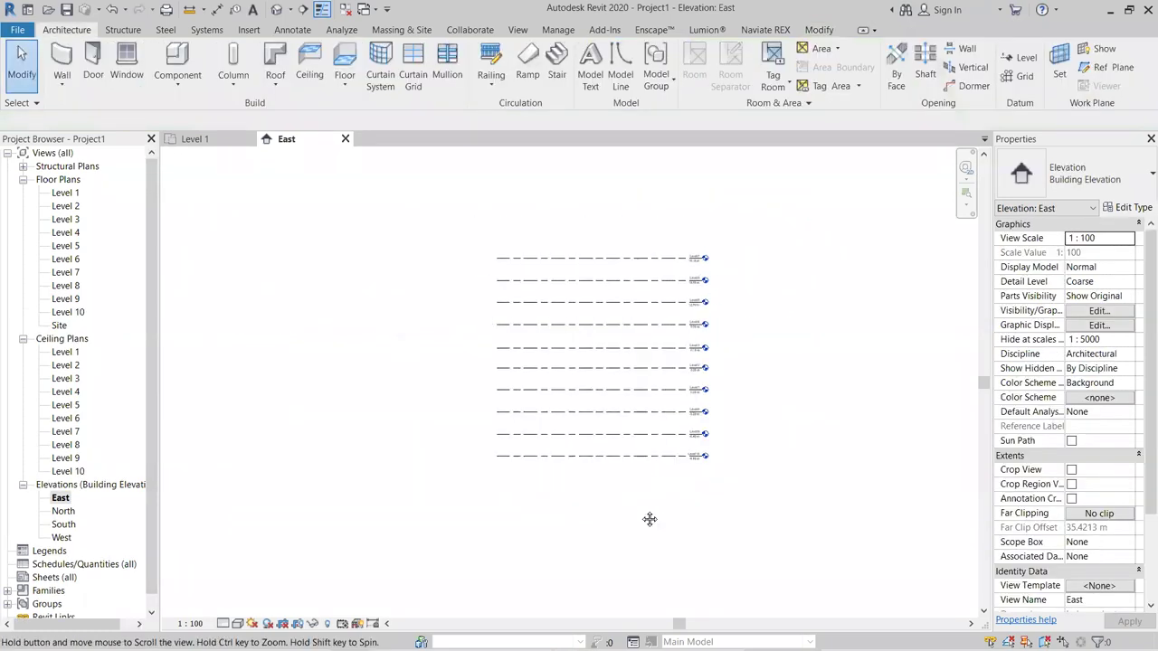
scroll(625, 425, up, 3)
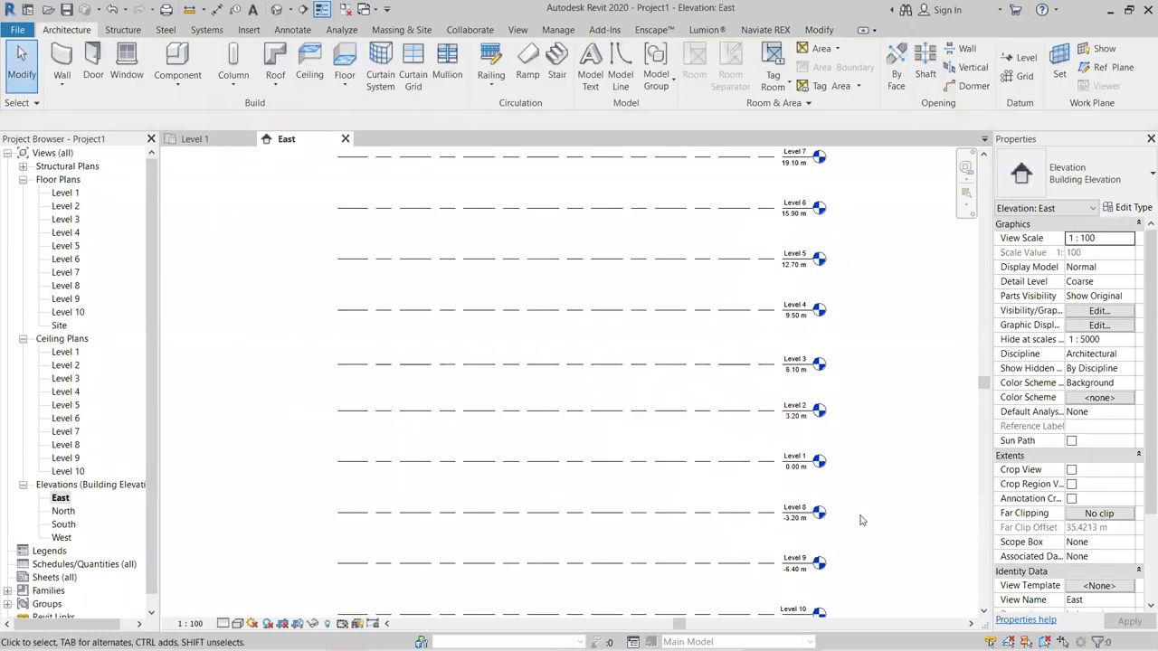
scroll(915, 408, up, 3)
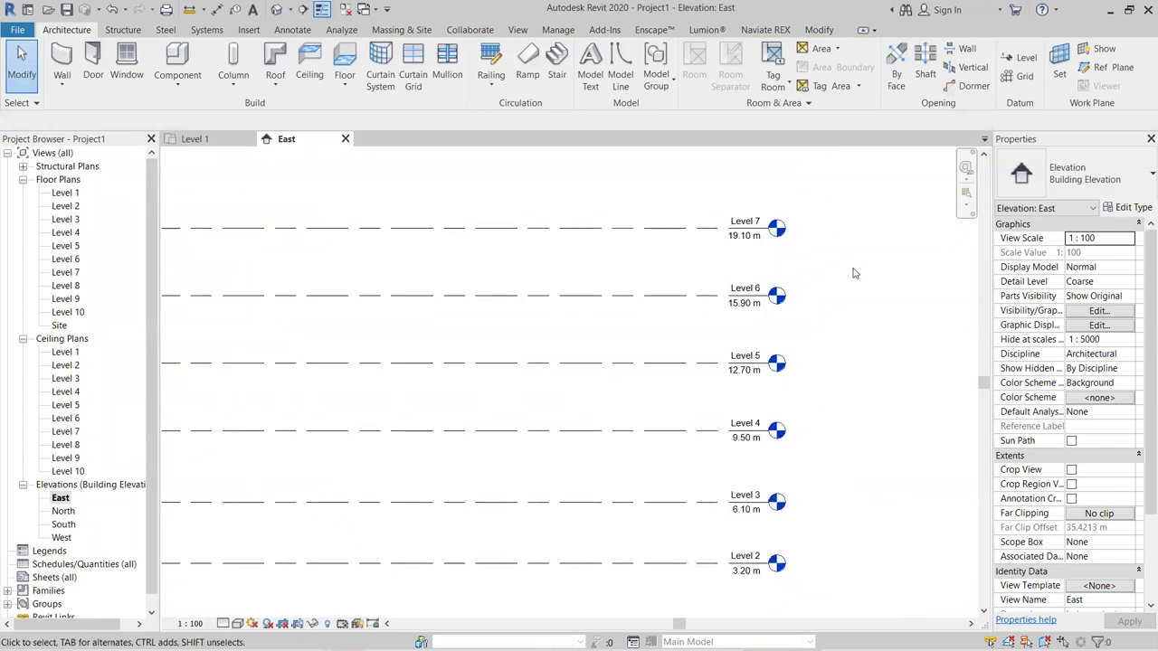
scroll(819, 400, down, 5)
scroll(750, 358, up, 3)
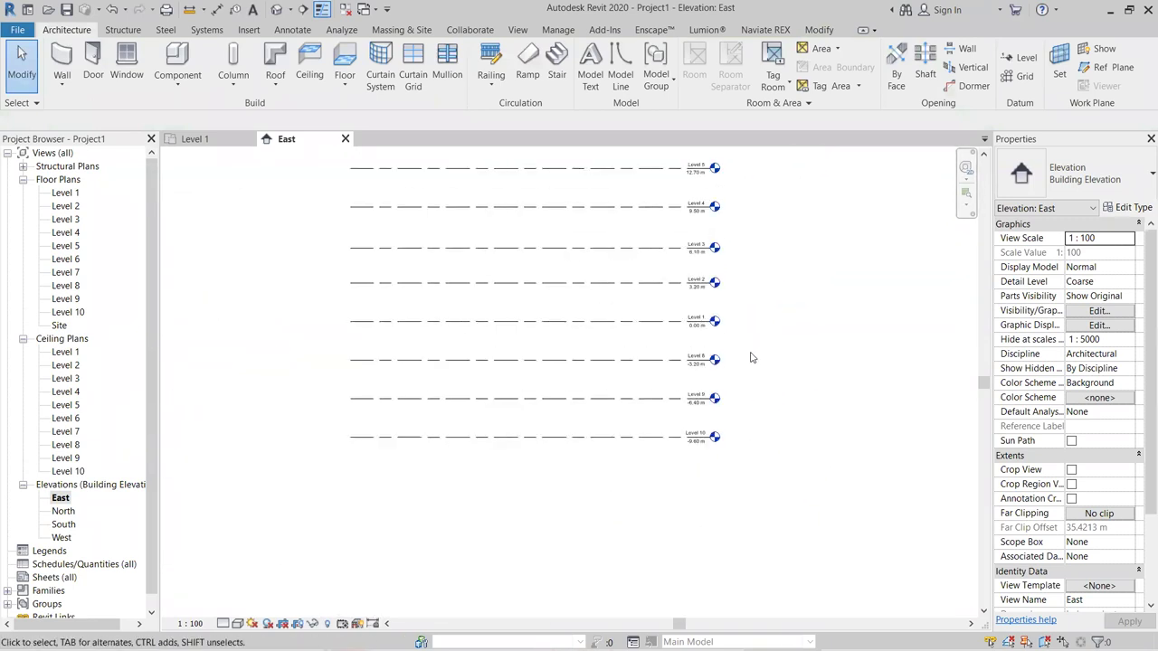
scroll(716, 471, up, 4)
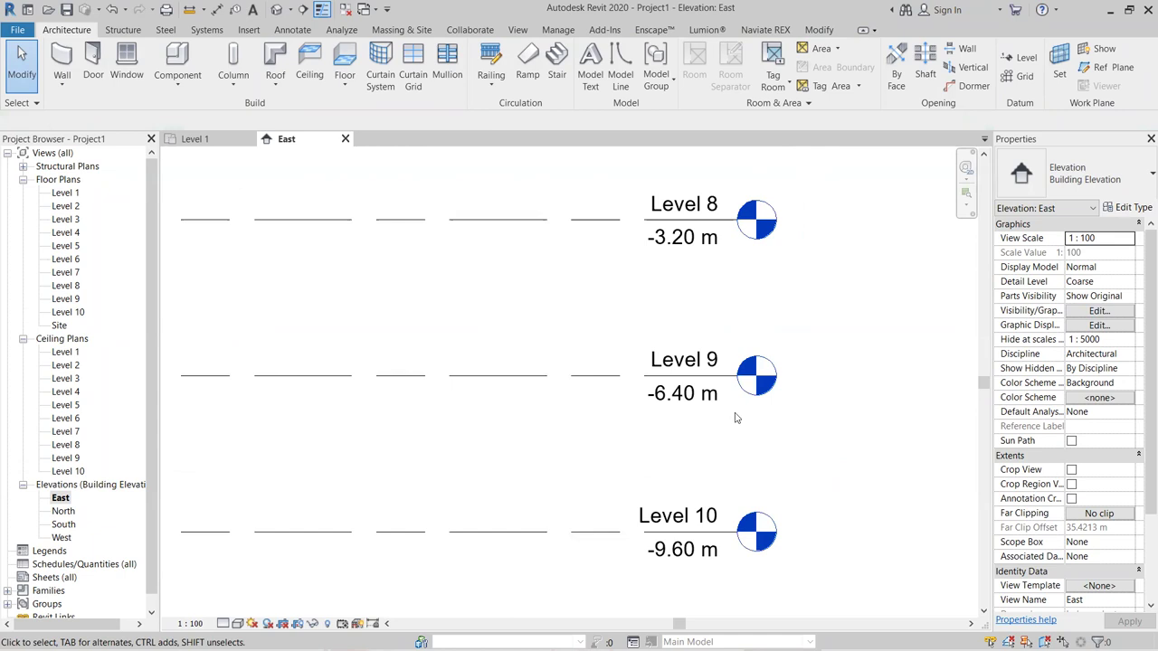
scroll(796, 434, down, 4)
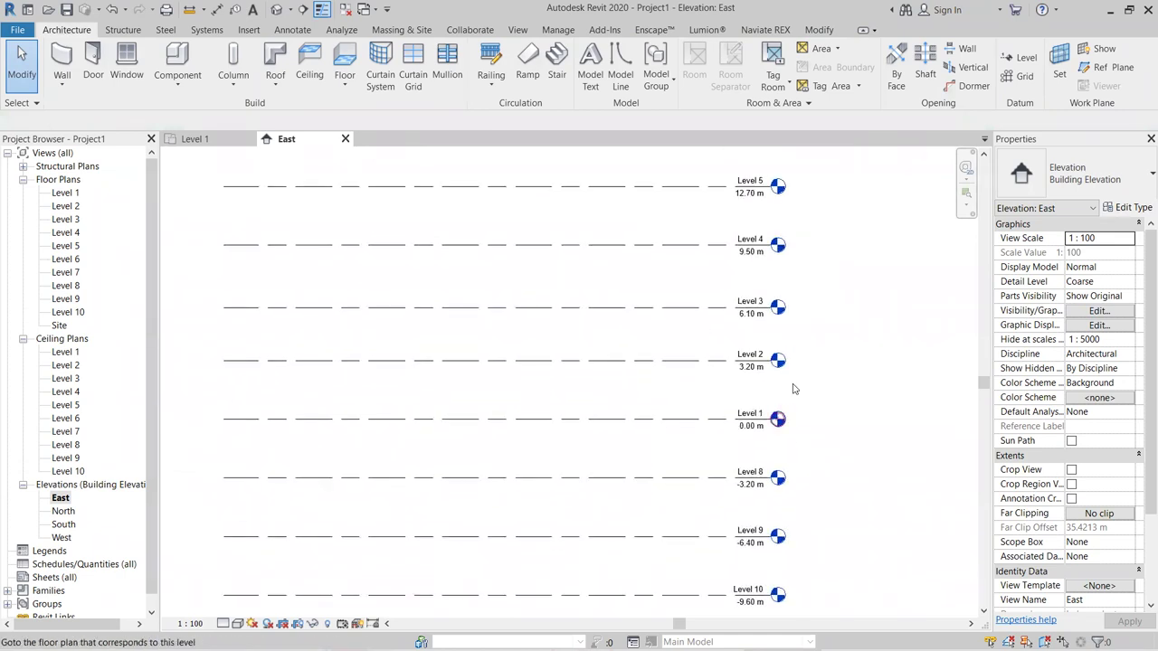
scroll(793, 389, up, 3)
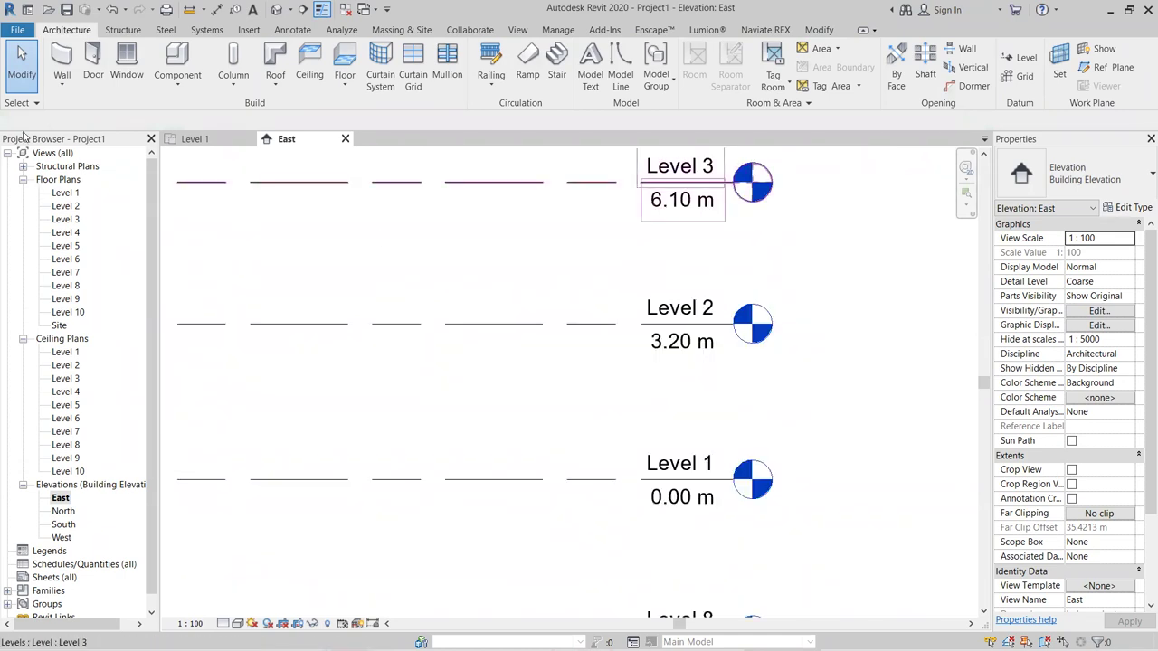
- Rename the Level 1 floor plan as Ground, including its corresponding level and views
click(65, 193)
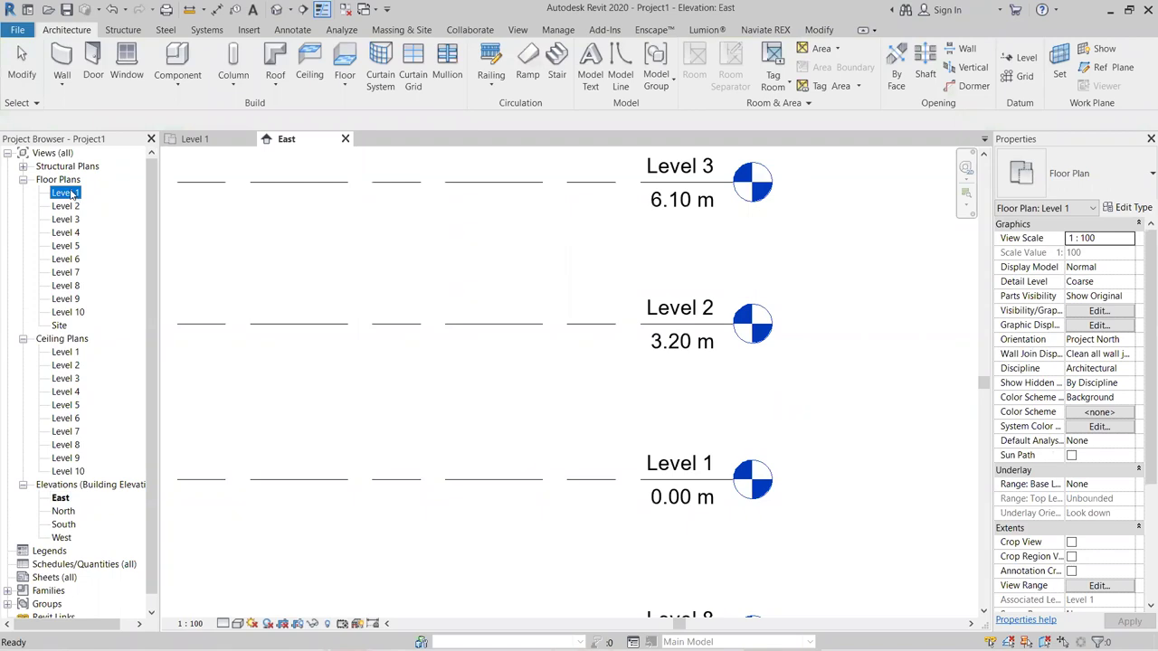
right_click(71, 192)
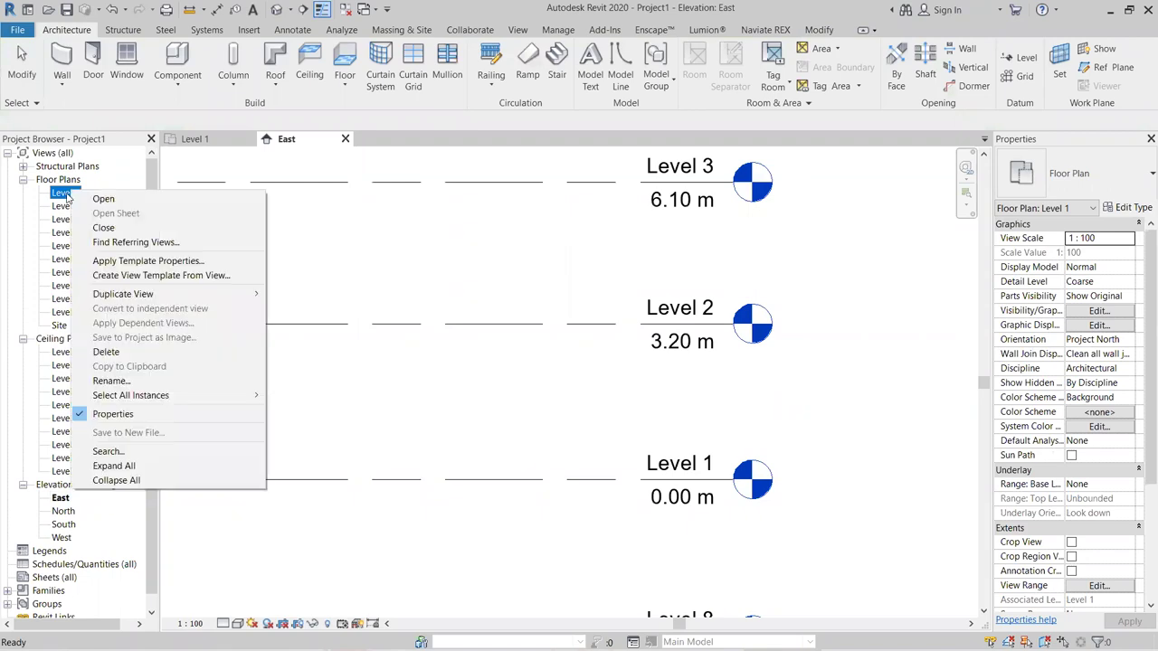
click(126, 383)
text(G)
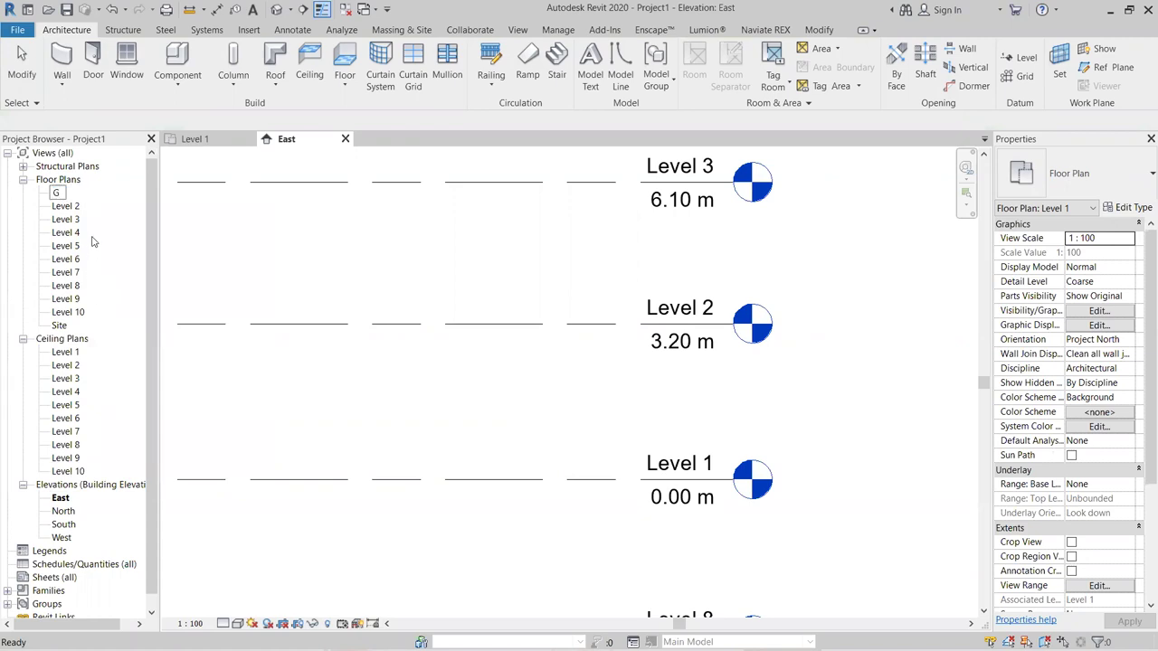
text(round)
click(393, 257)
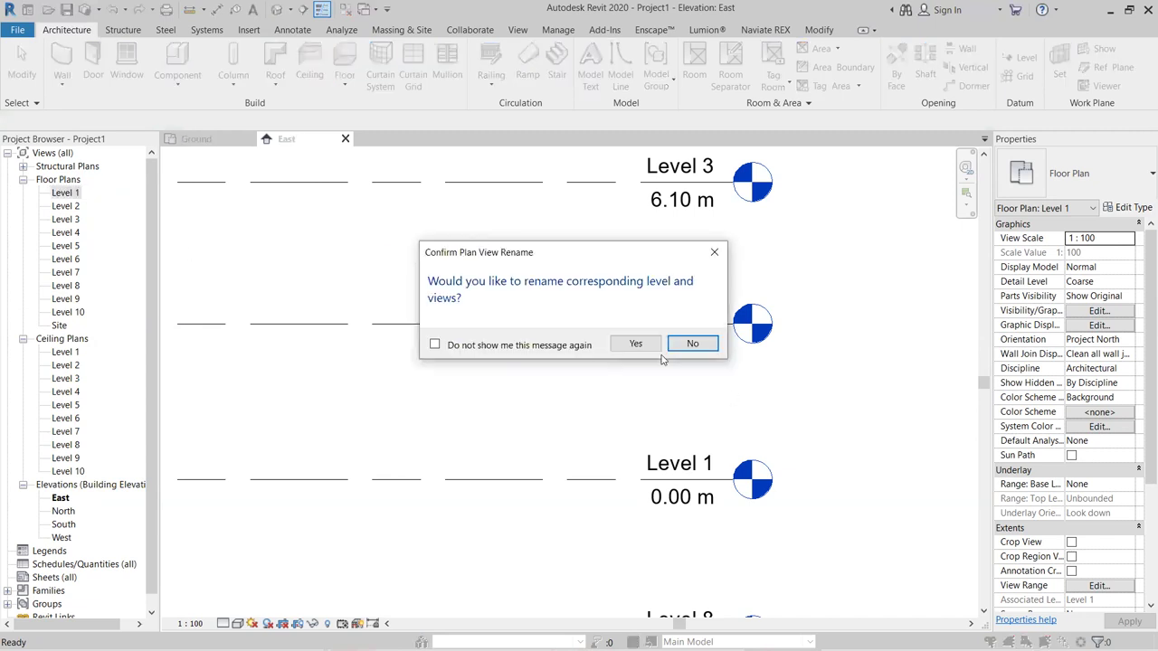
click(635, 344)
- Rename Level 2 as FF on its level head in the East elevation
scroll(680, 510, up, 2)
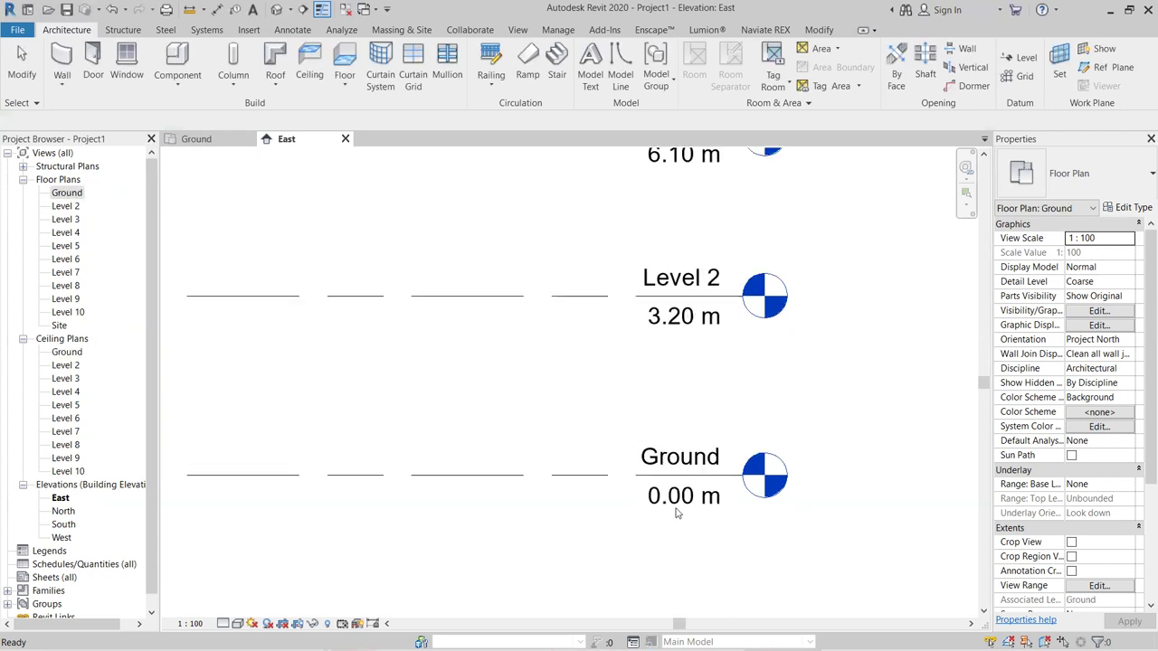
scroll(755, 484, down, 2)
scroll(760, 502, up, 2)
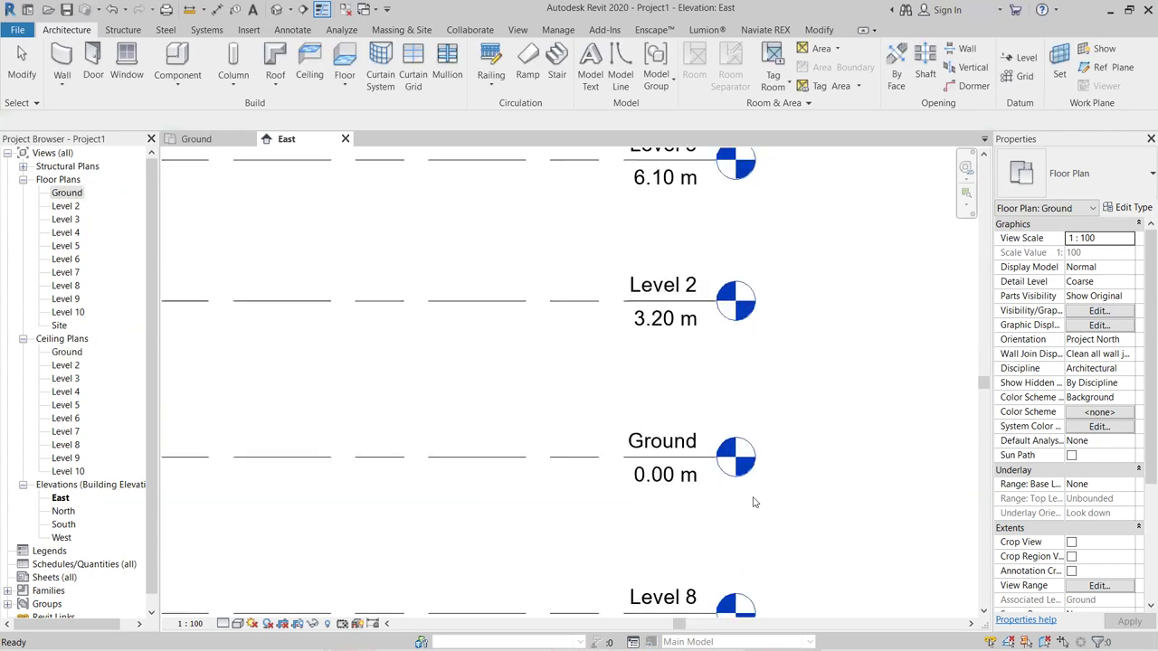
scroll(832, 333, down, 2)
scroll(832, 333, up, 3)
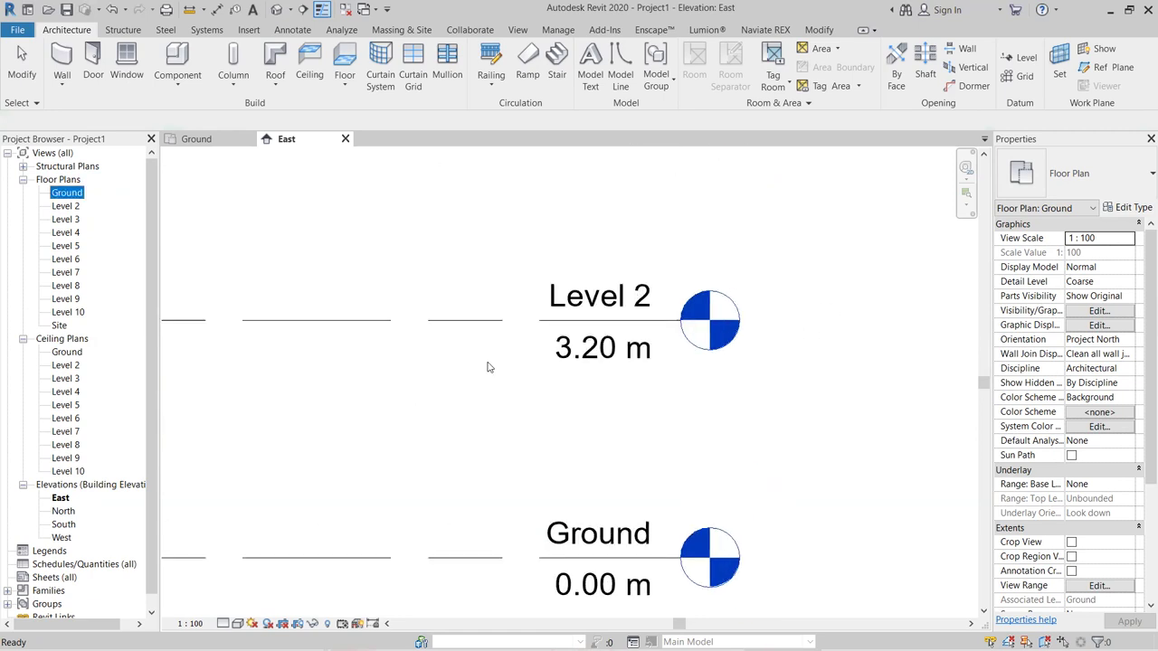
click(622, 308)
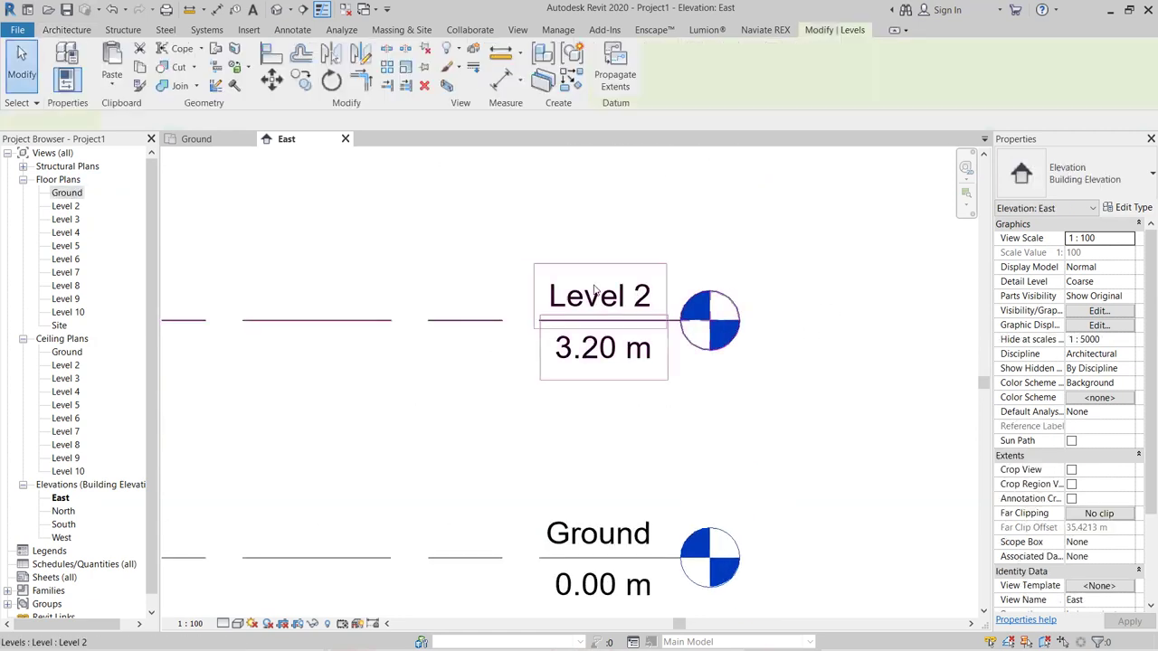
click(623, 306)
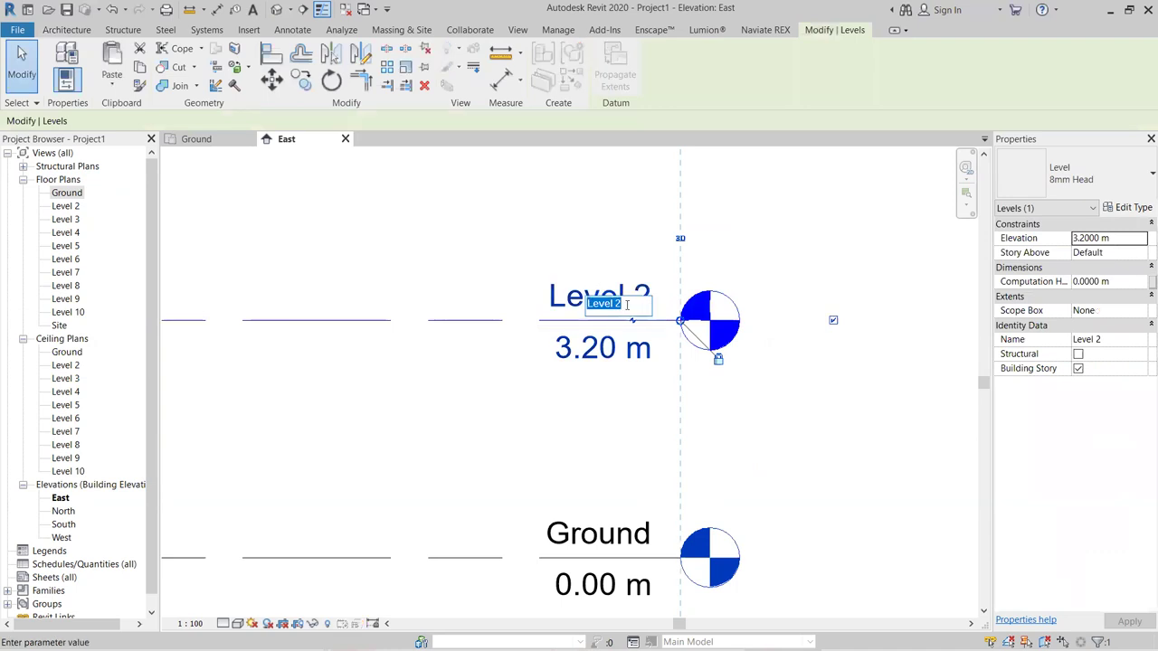
text(F)
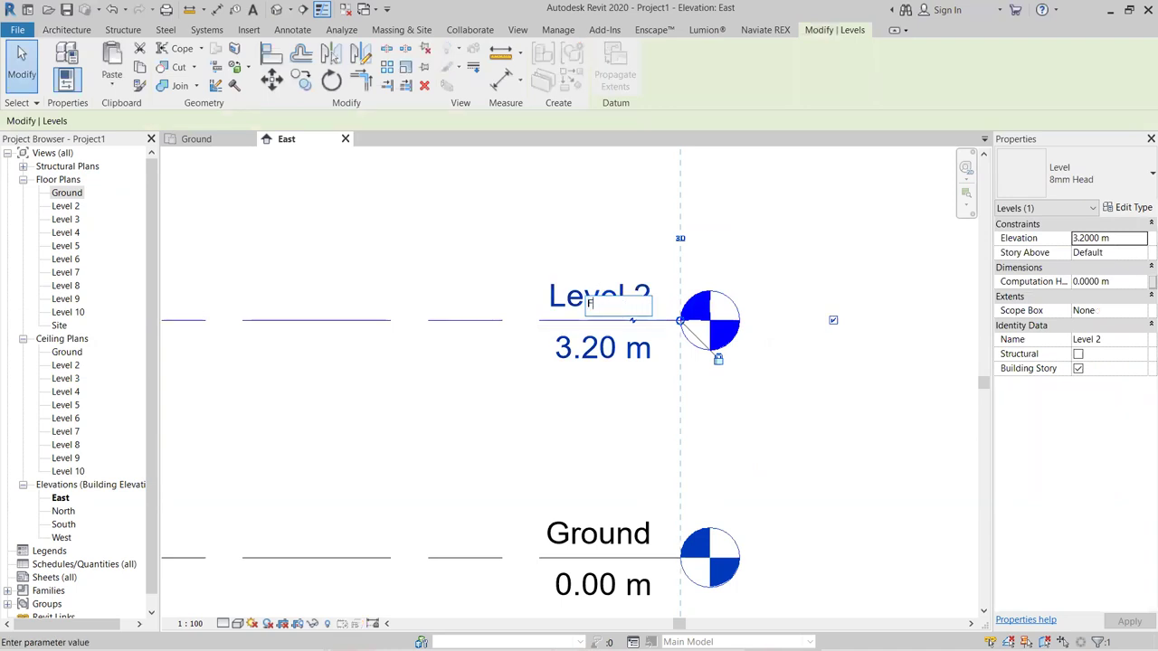
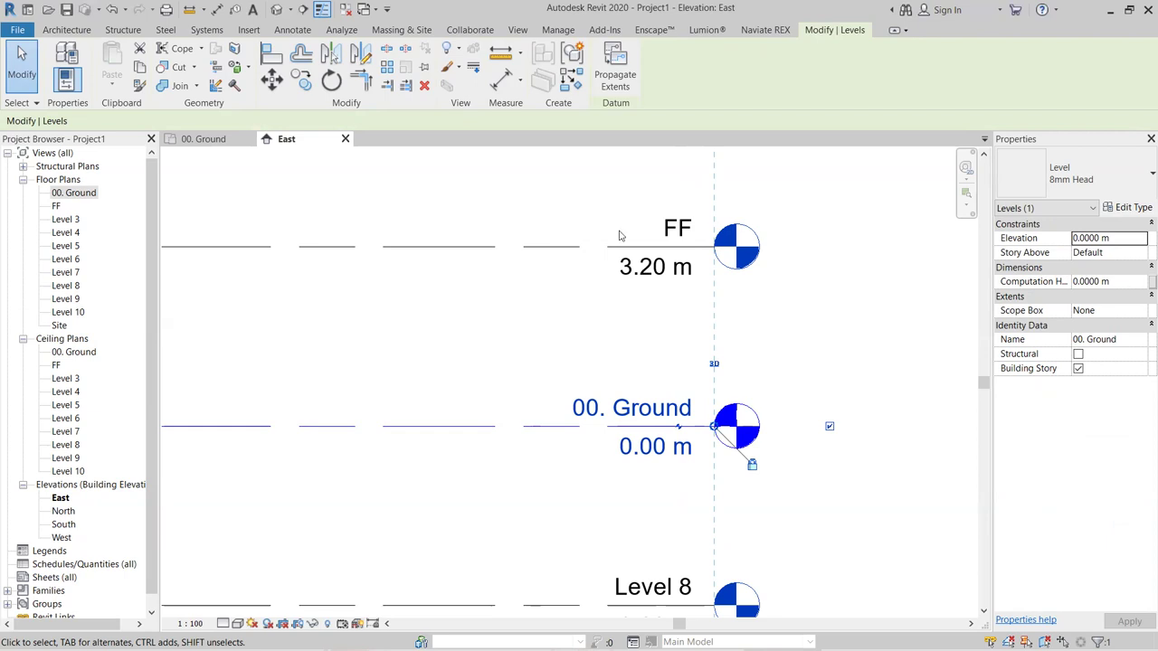
- Prefix the FF level's name with its number so it reads 01.FF, and rename the corresponding views too
double_click(685, 228)
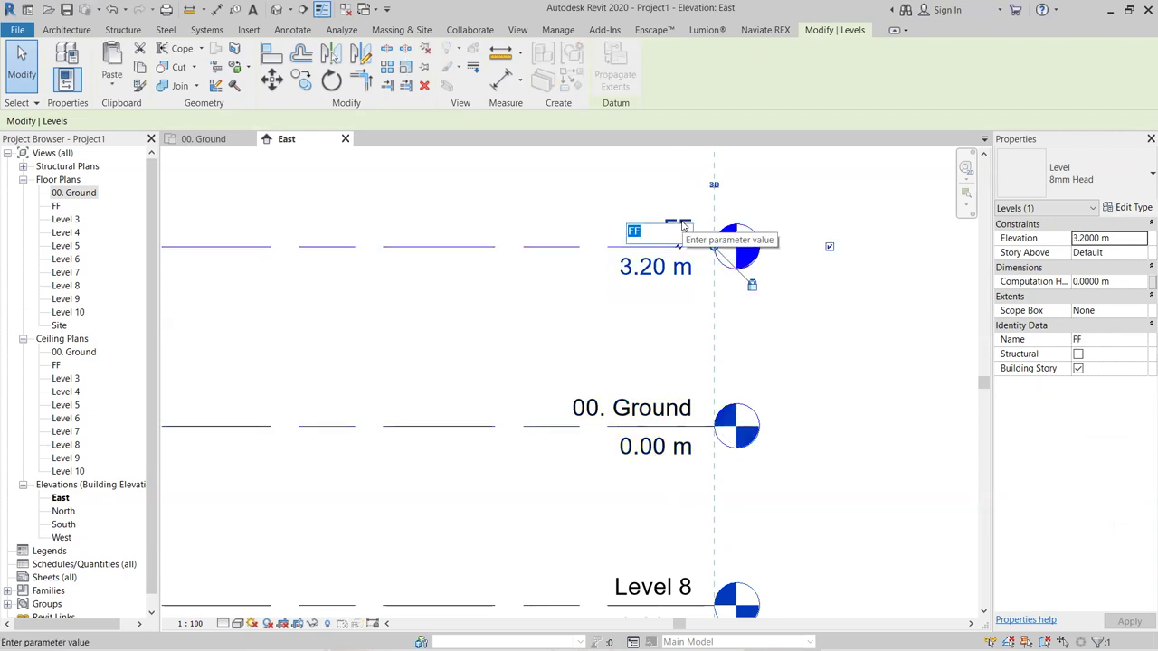
click(670, 228)
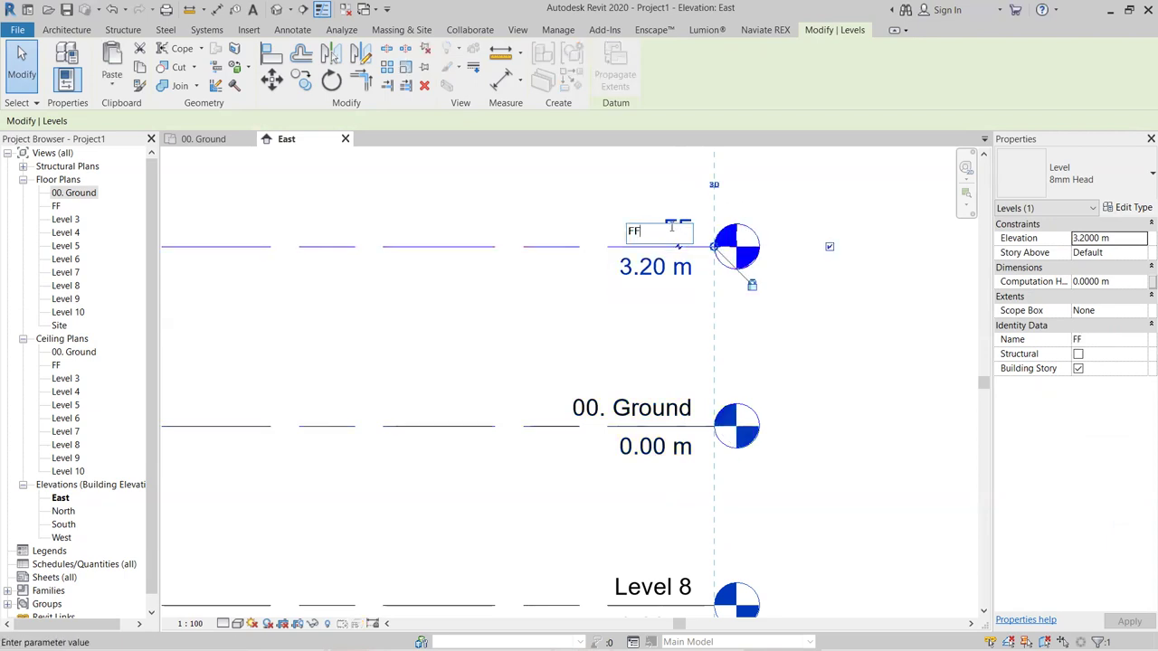
key(Home)
text(01.)
click(855, 206)
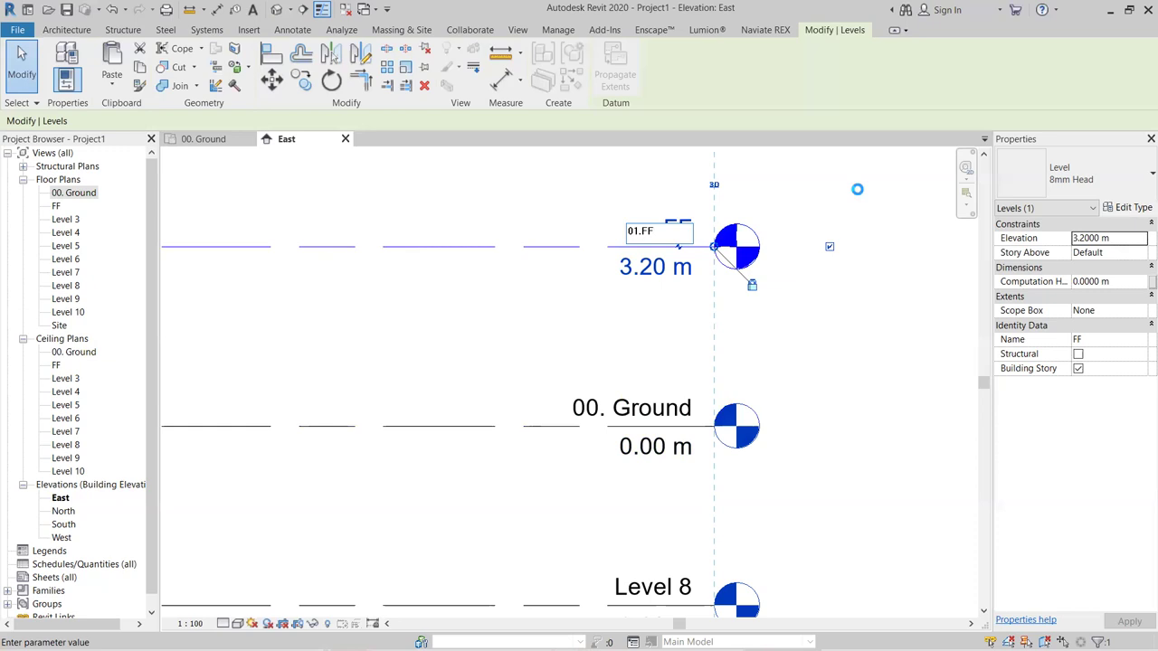
click(636, 335)
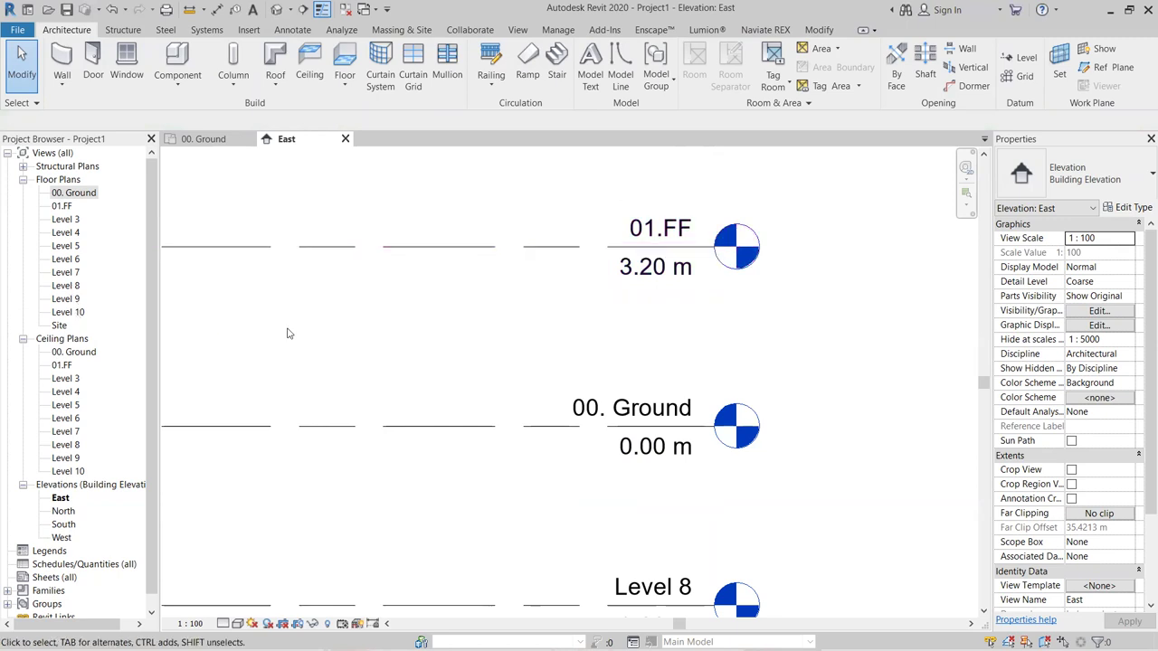
- Rename Level 8, directly below the ground level, as Basement, together with its corresponding views
scroll(522, 370, down, 3)
scroll(597, 352, up, 4)
scroll(607, 493, down, 2)
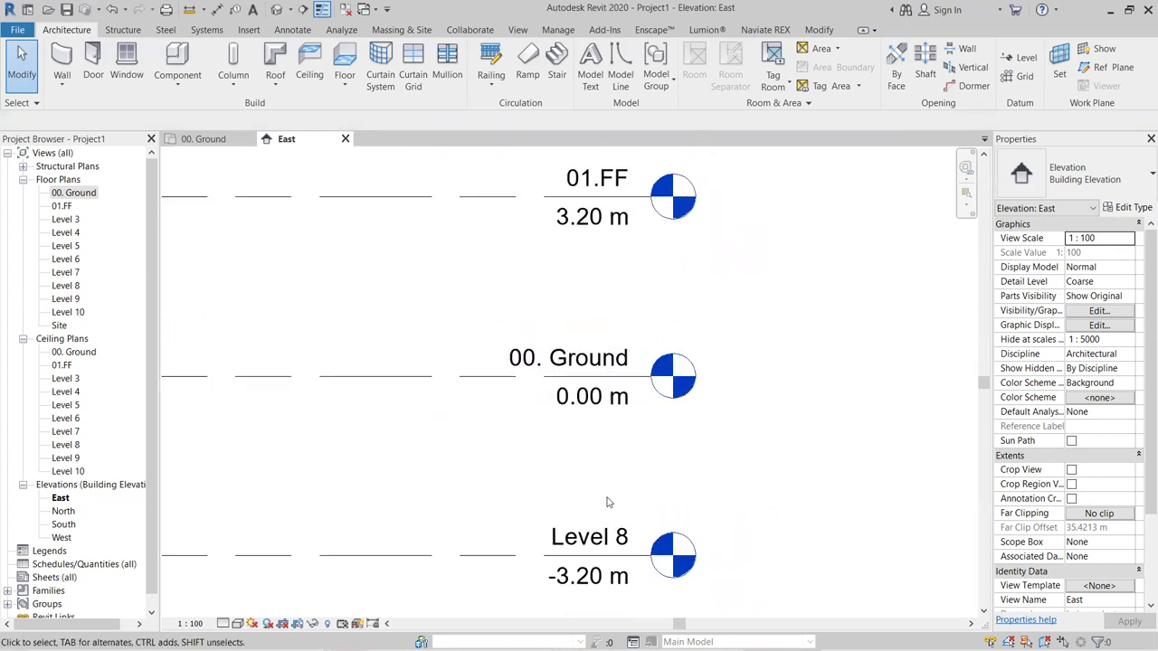
scroll(667, 380, up, 2)
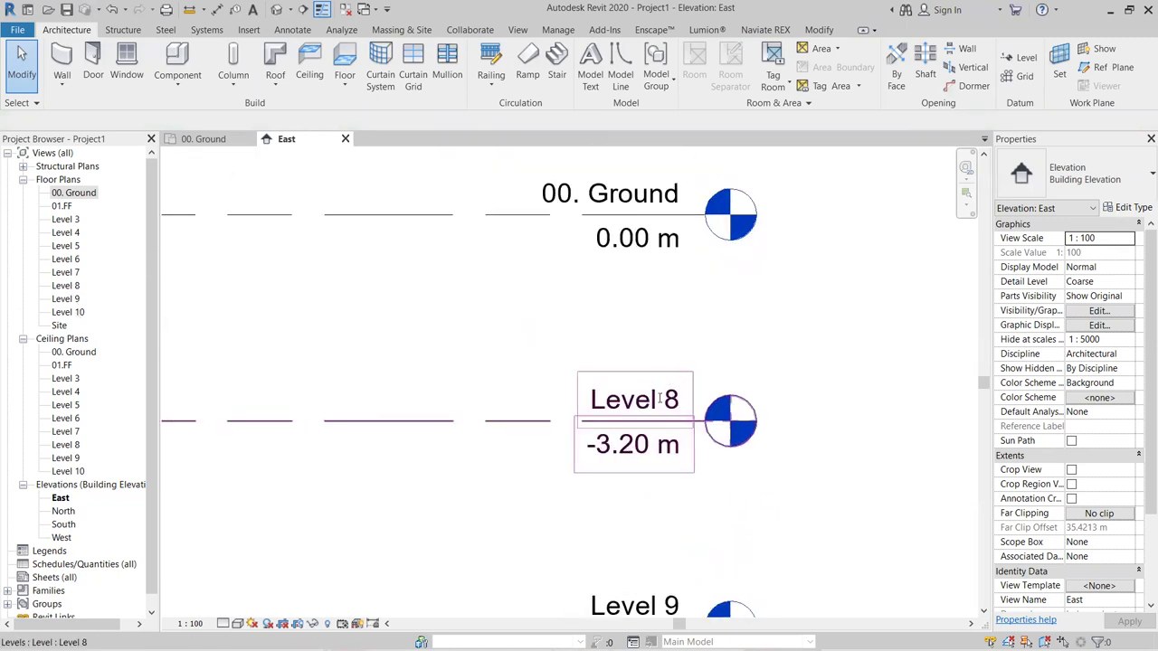
double_click(661, 399)
text(Basement)
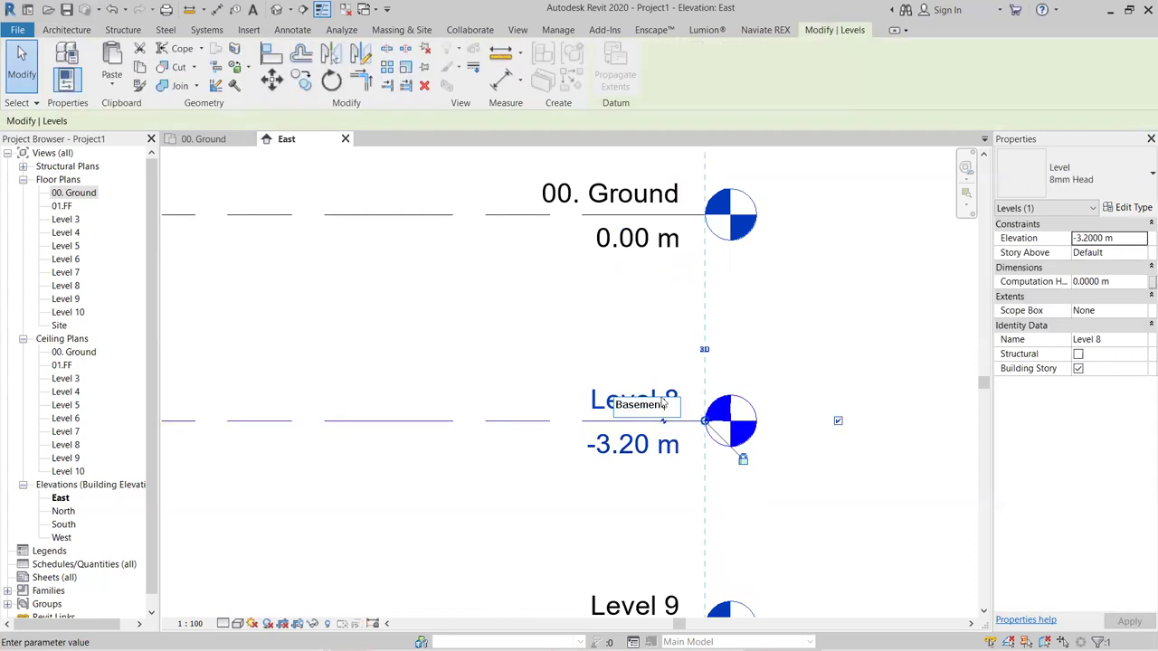
click(835, 333)
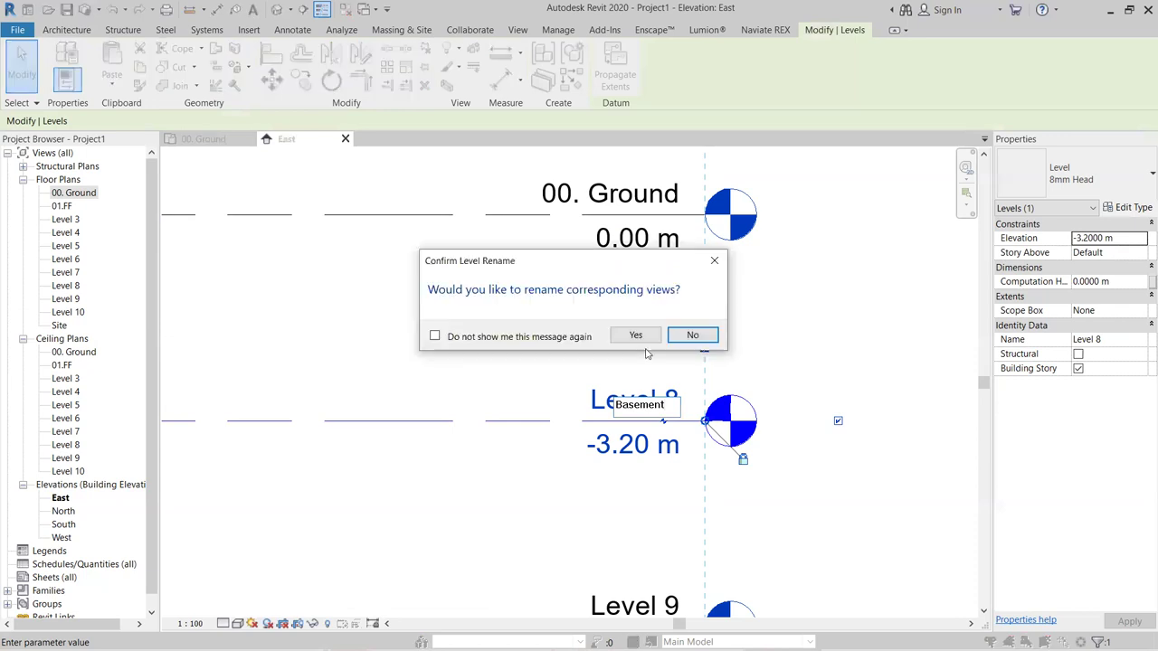
click(636, 335)
click(831, 349)
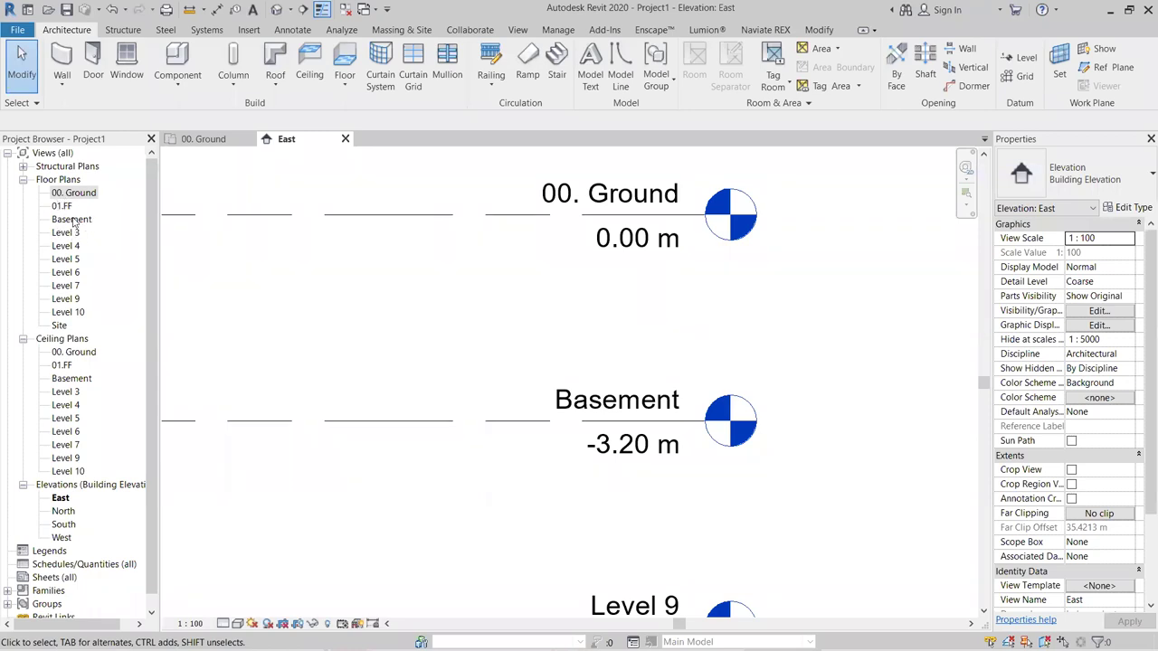
- Prefix the Basement level's name with its number so it reads -01. Basement, and rename the corresponding views too
click(562, 410)
click(577, 412)
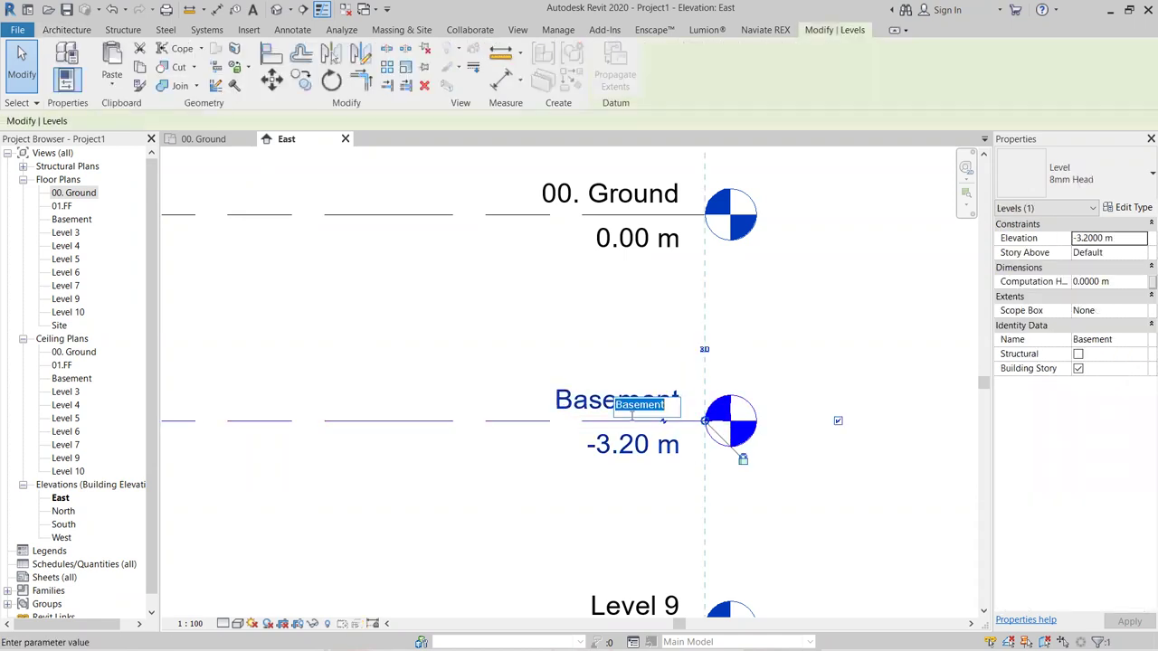
click(633, 410)
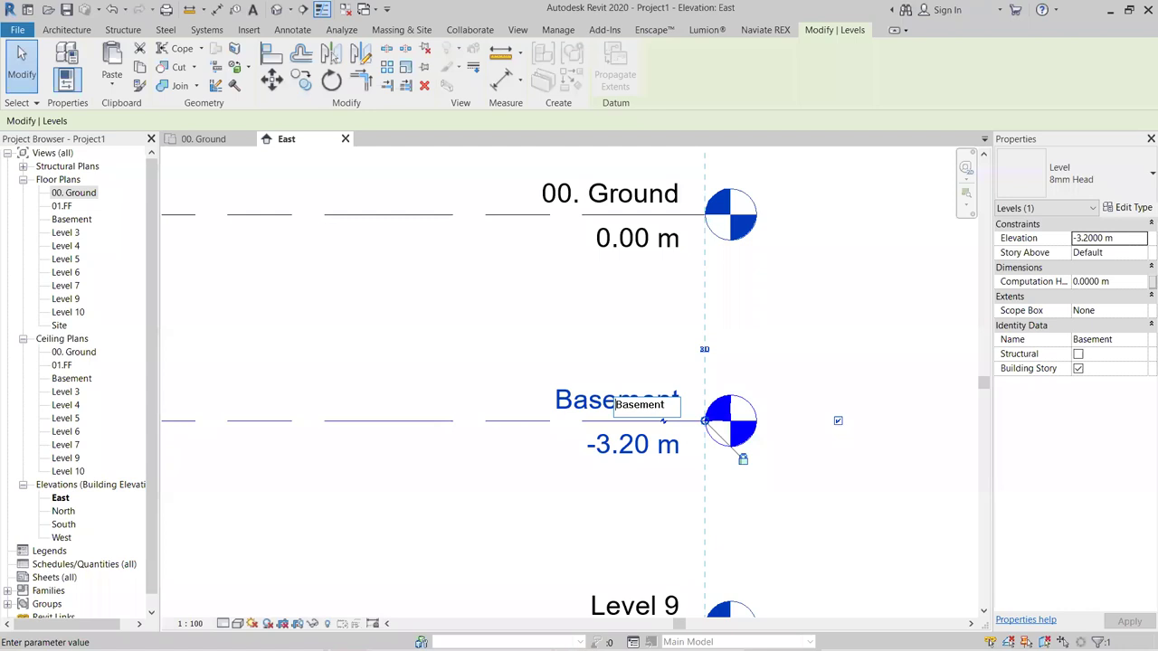
text(-01.)
key(Return)
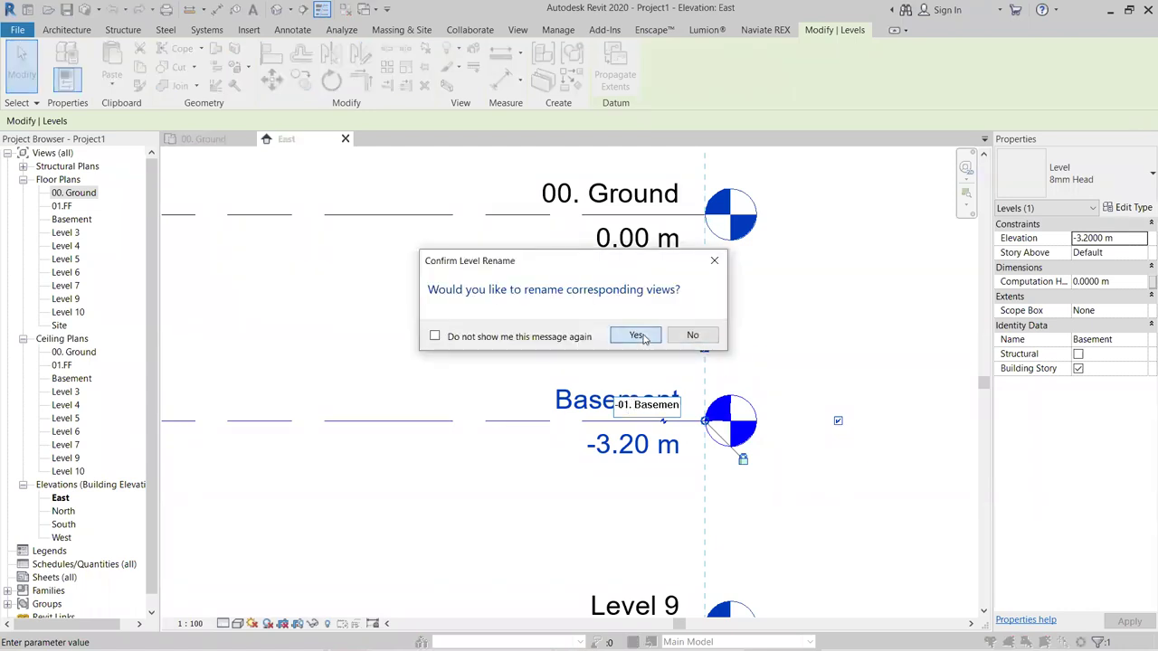
click(630, 335)
click(353, 324)
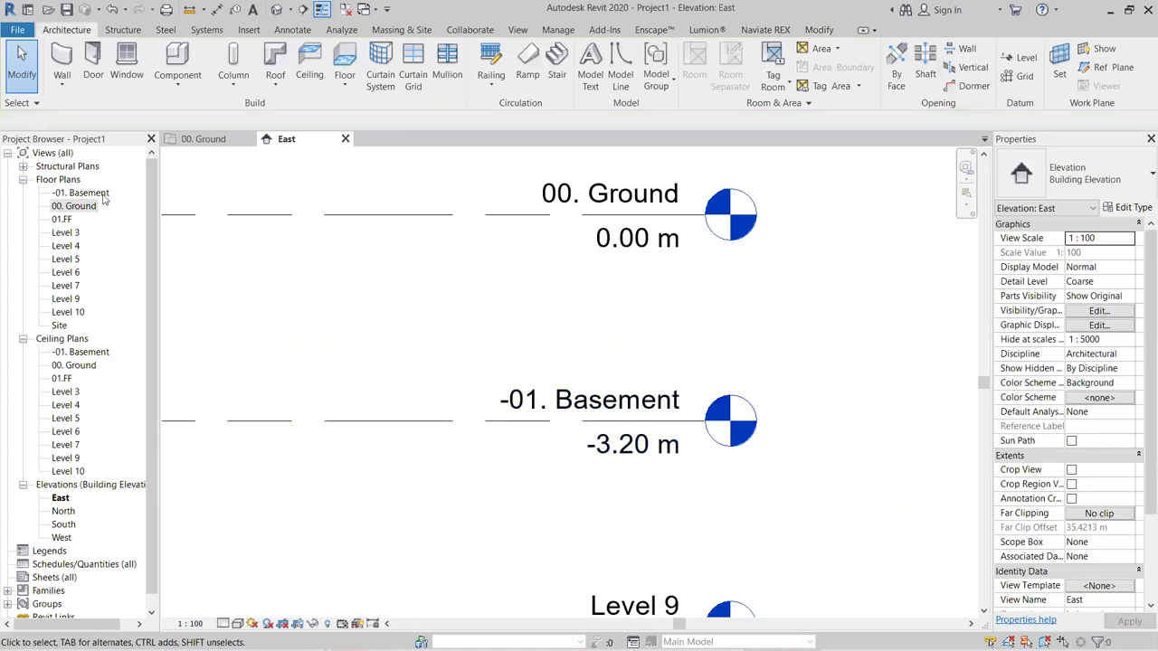
- Open the 00. Ground floor plan
scroll(705, 308, down, 3)
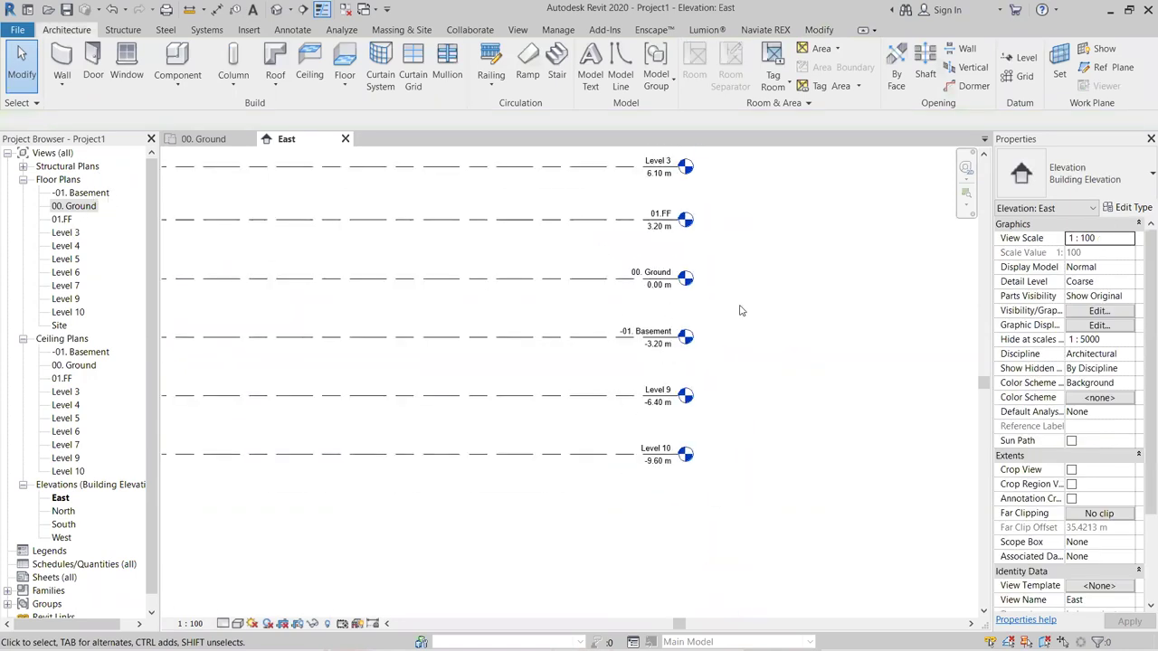
scroll(805, 426, down, 2)
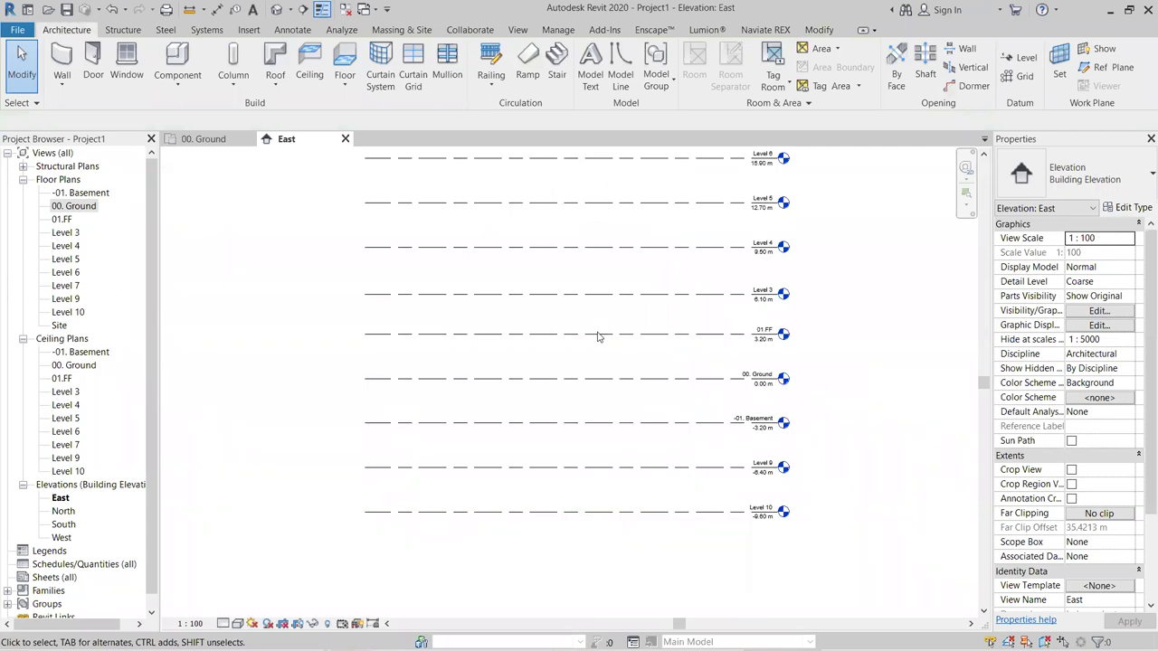
scroll(891, 418, down, 3)
scroll(805, 421, up, 4)
scroll(823, 430, down, 2)
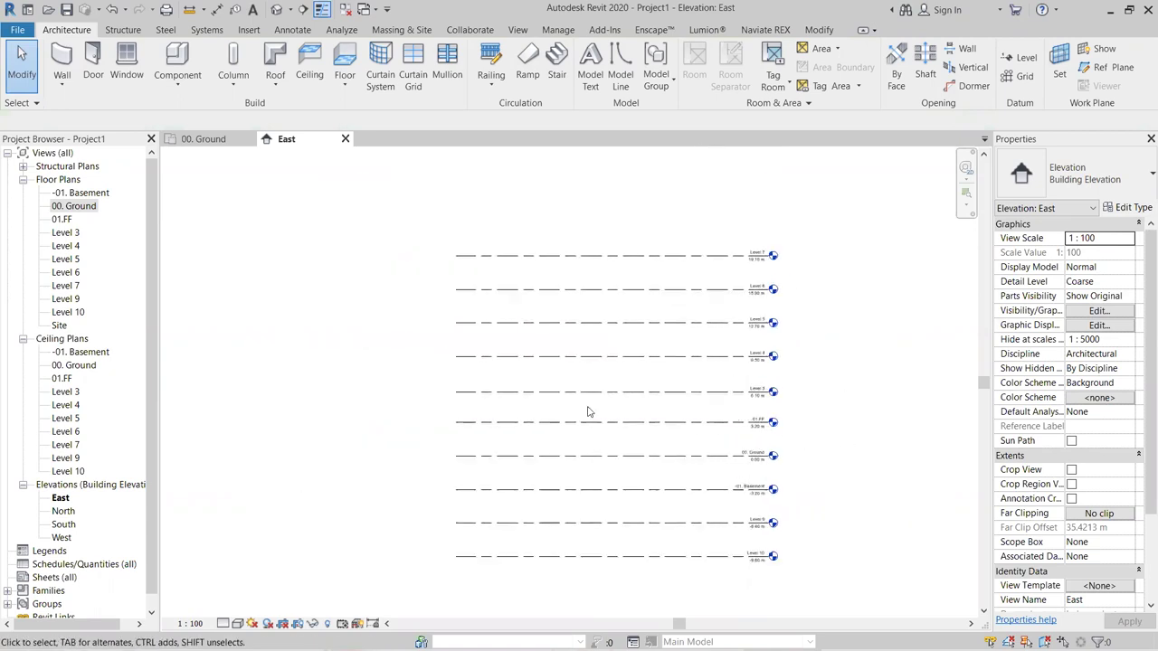
double_click(74, 205)
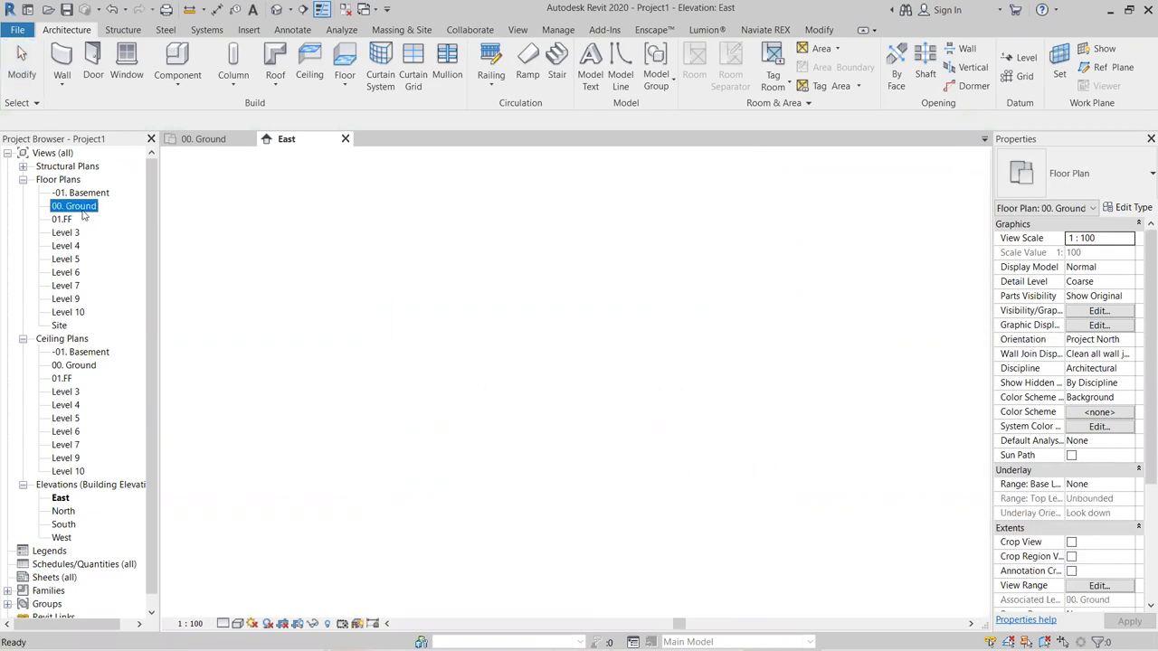
middle_drag(570, 387, 577, 344)
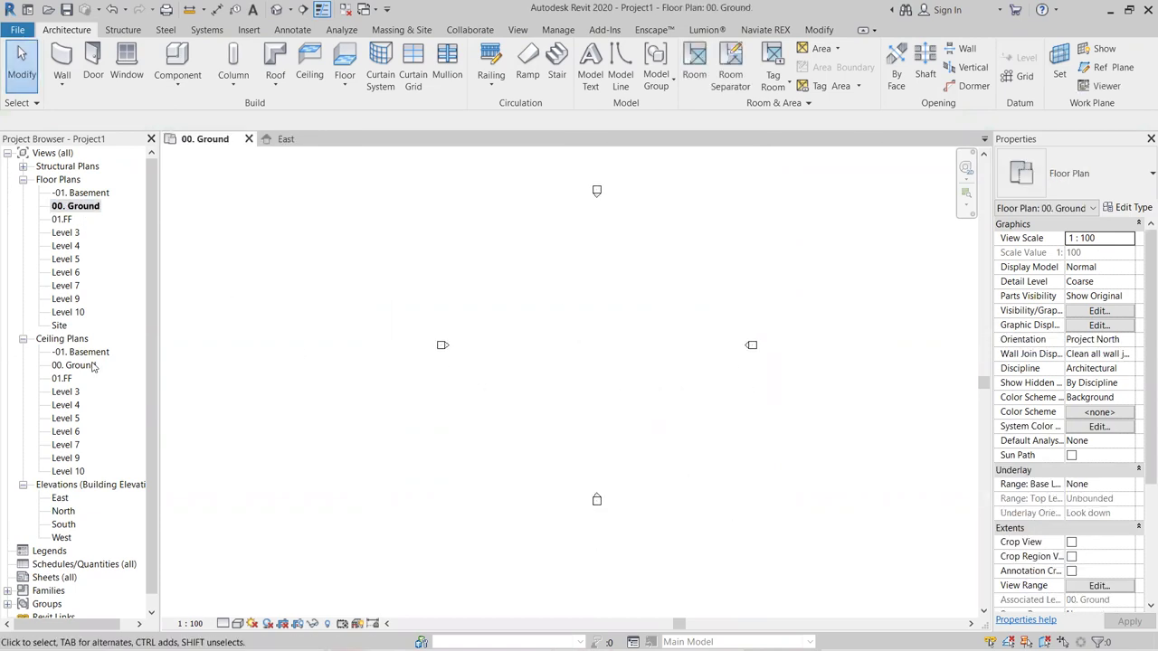
scroll(80, 425, down, 1)
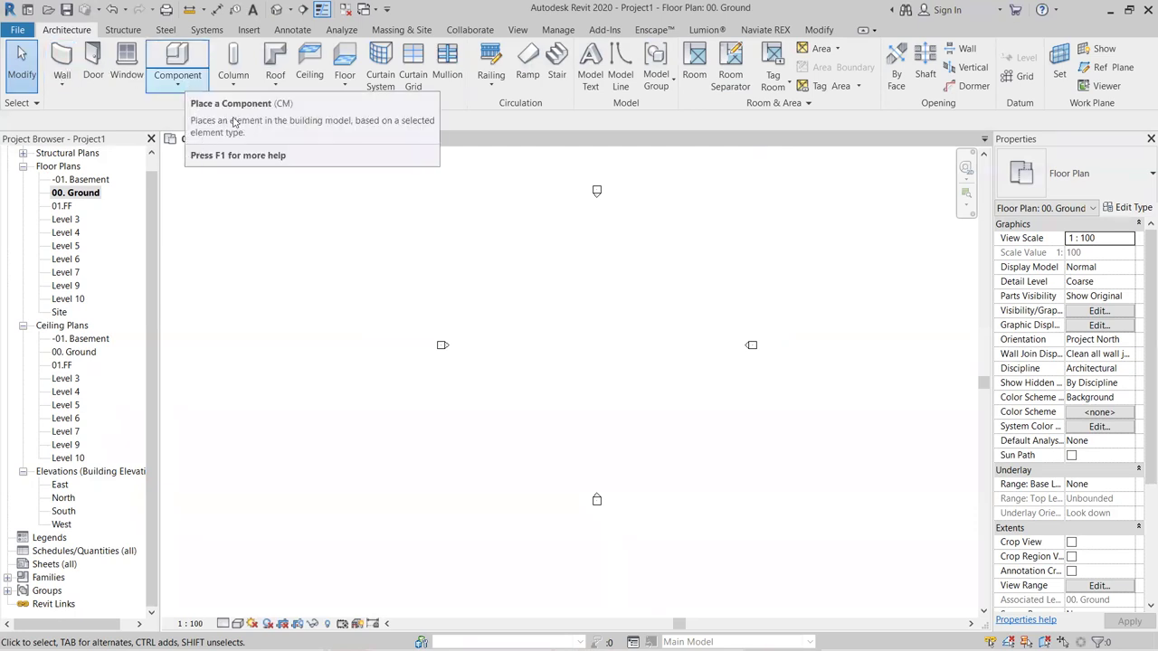
click(178, 84)
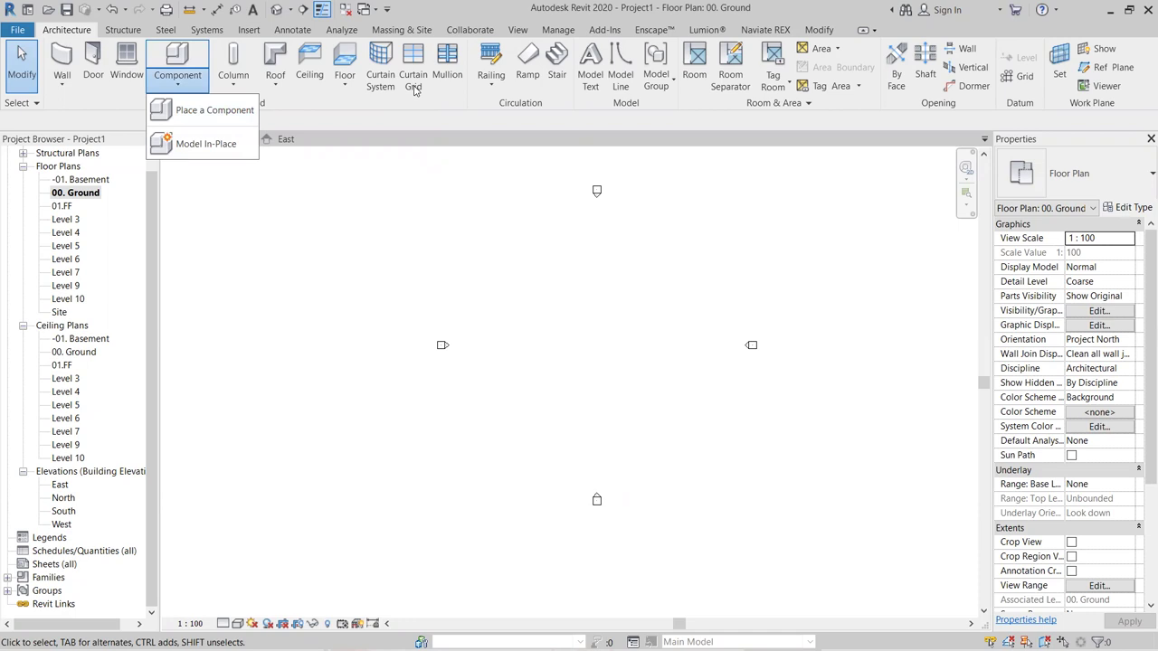
click(547, 147)
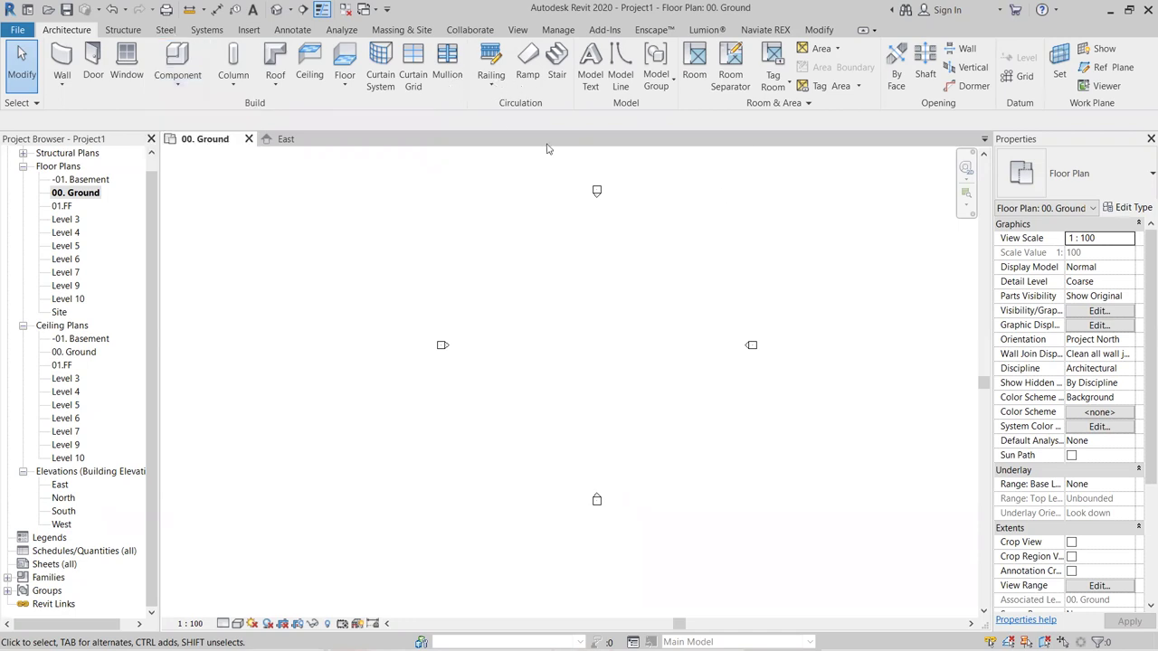
click(556, 65)
click(292, 30)
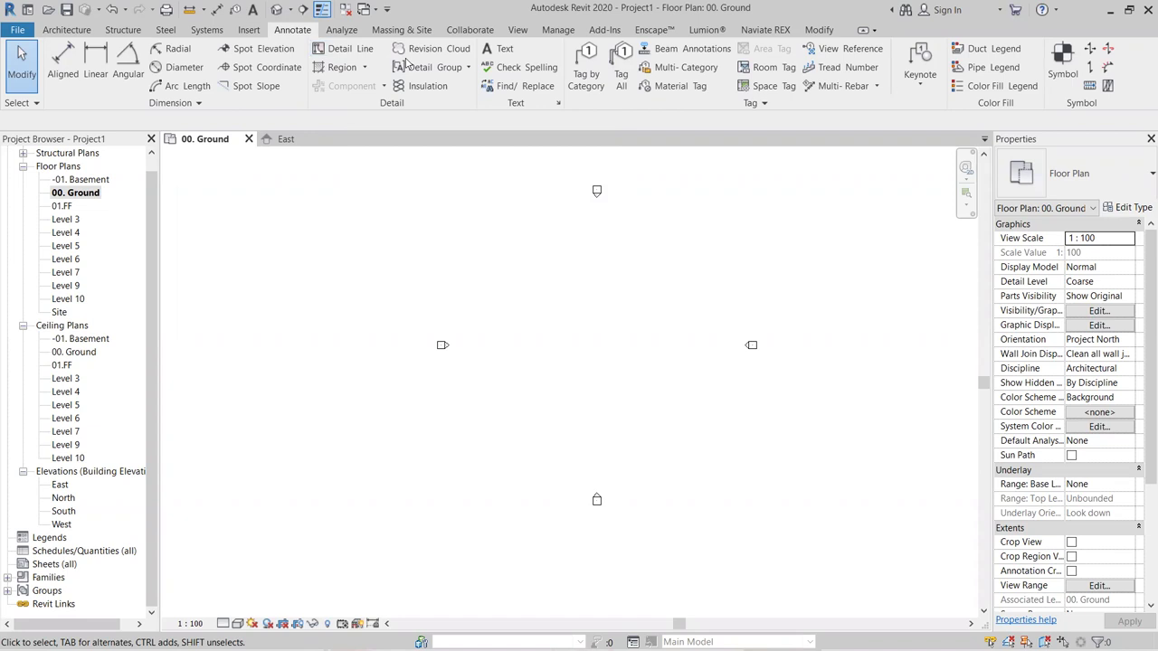
click(67, 31)
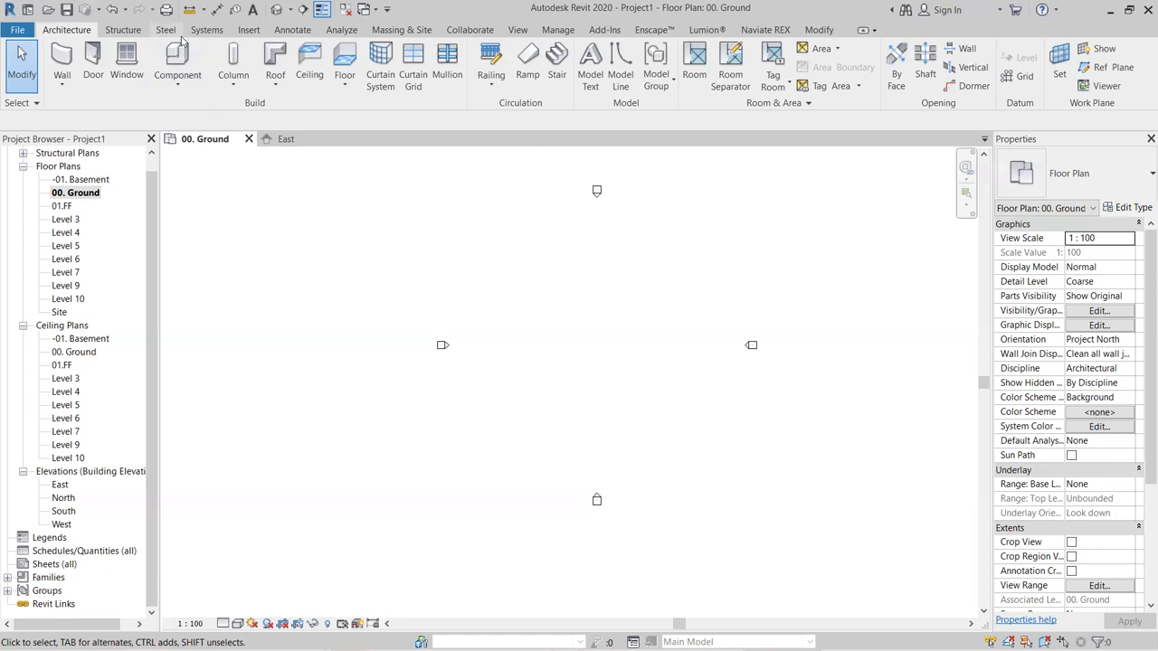
- Draw a separate horizontal detail line and, just below it, a vertical one in the Ground floor plan
click(295, 30)
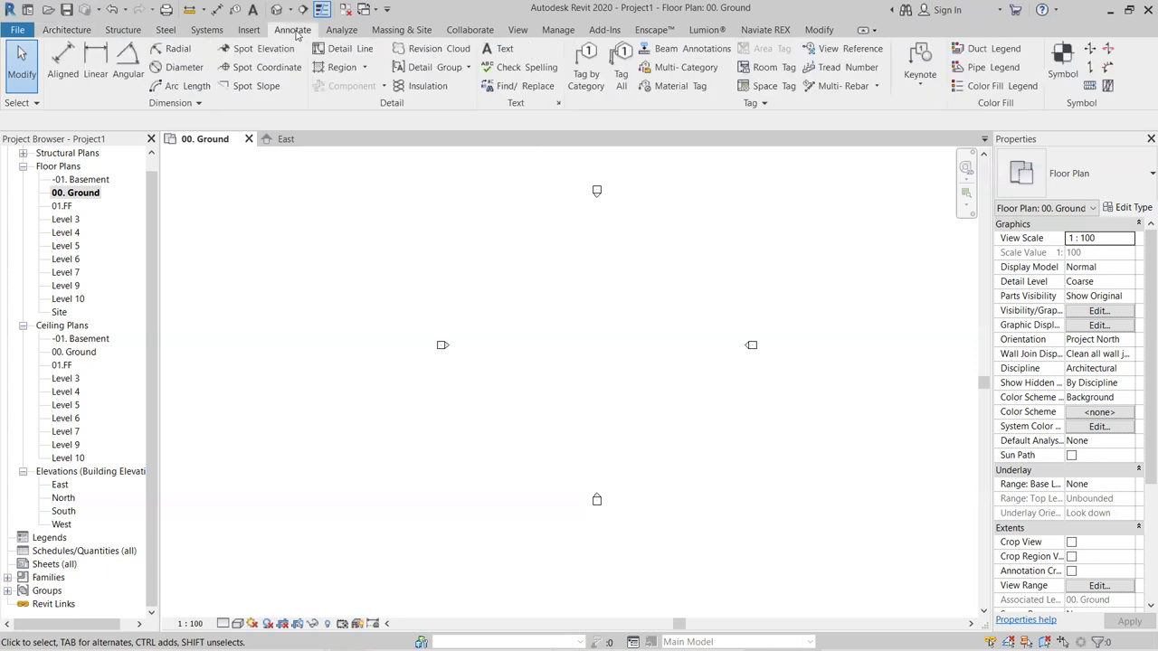
click(350, 51)
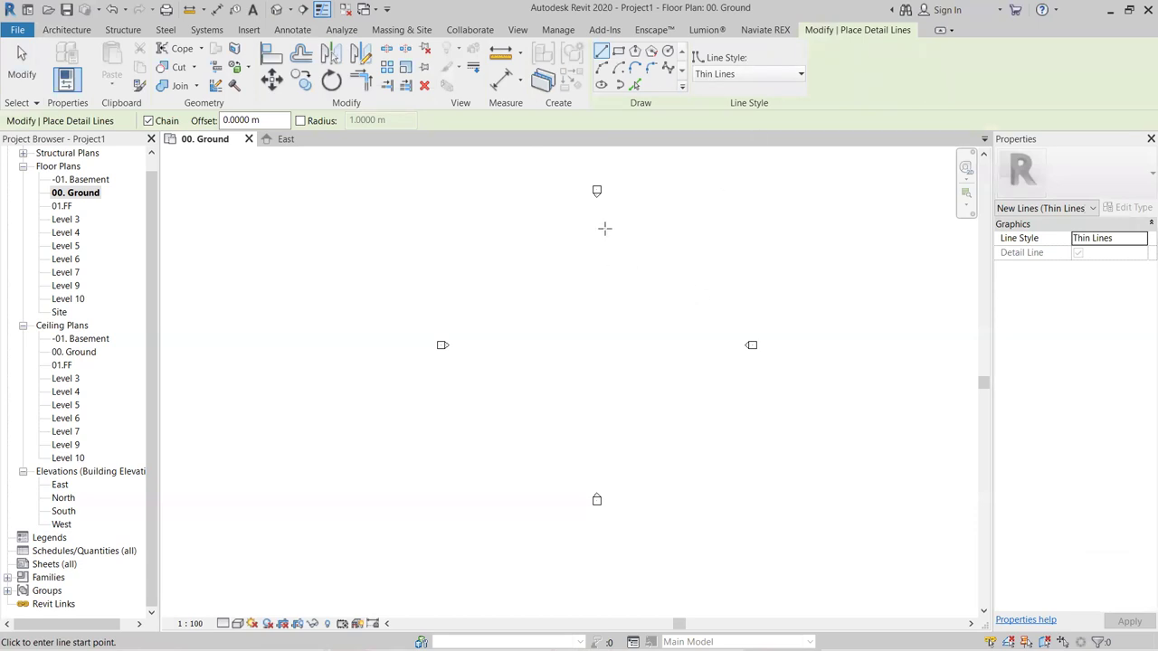
scroll(572, 322, up, 1)
click(520, 274)
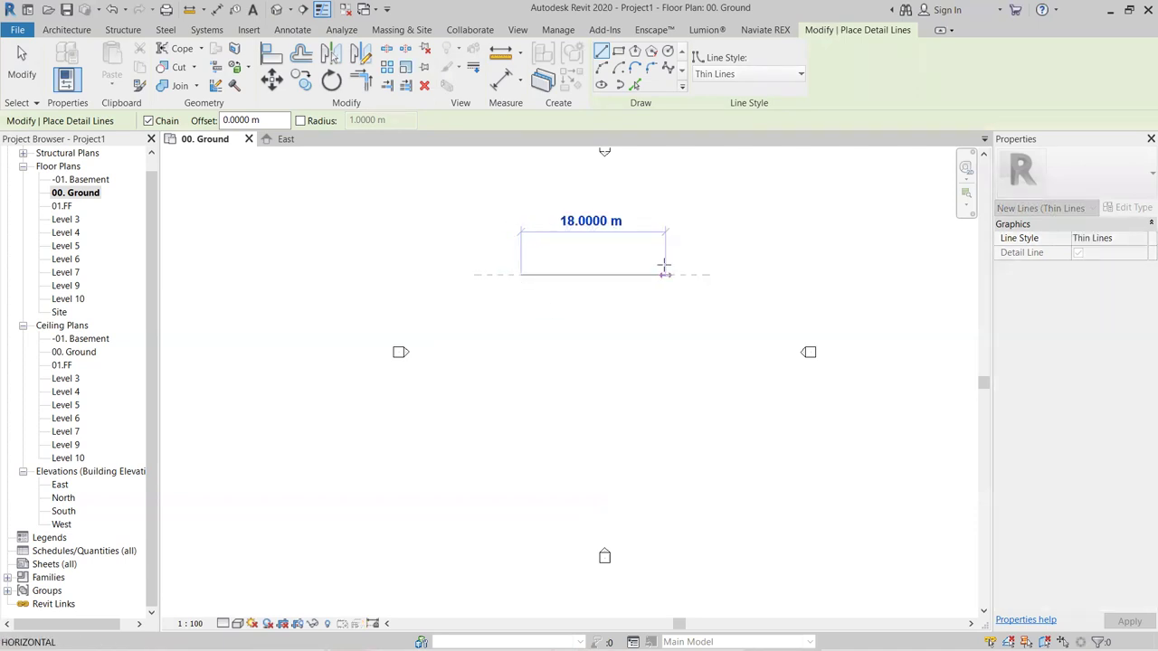
click(601, 274)
key(Escape)
click(545, 316)
click(544, 387)
key(Escape)
- Add a second horizontal detail line to the right of the first pair and another vertical one below it
click(665, 316)
click(745, 316)
key(Escape)
click(649, 372)
click(648, 450)
key(Escape)
scroll(711, 408, up, 2)
scroll(698, 370, down, 3)
scroll(749, 344, up, 1)
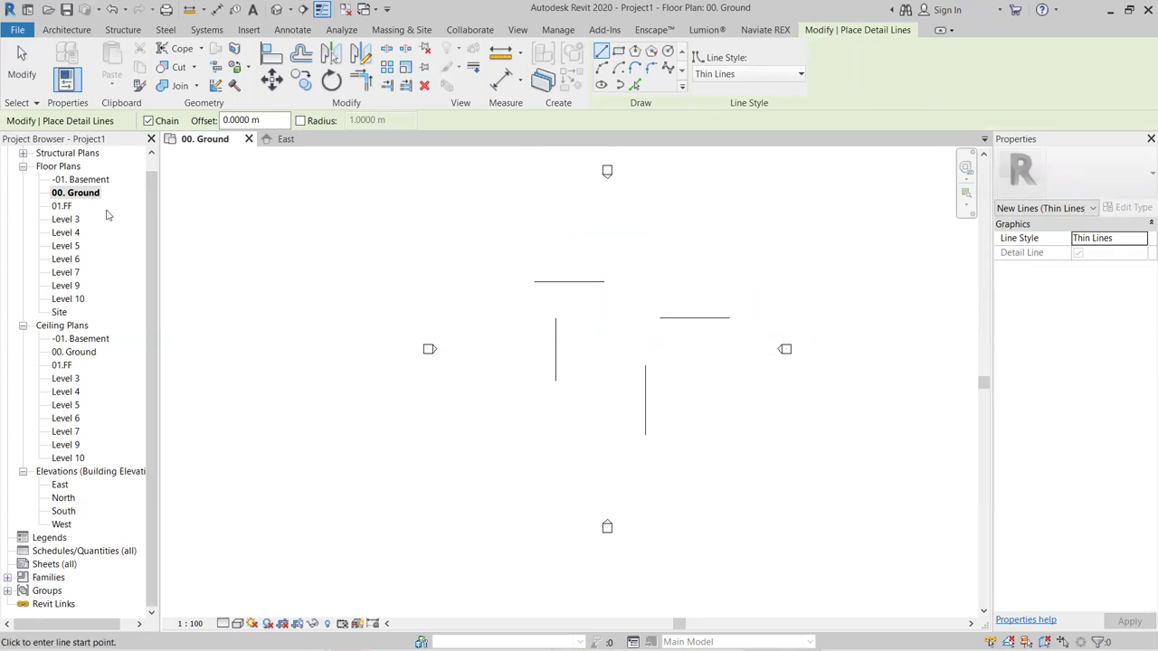
key(Escape)
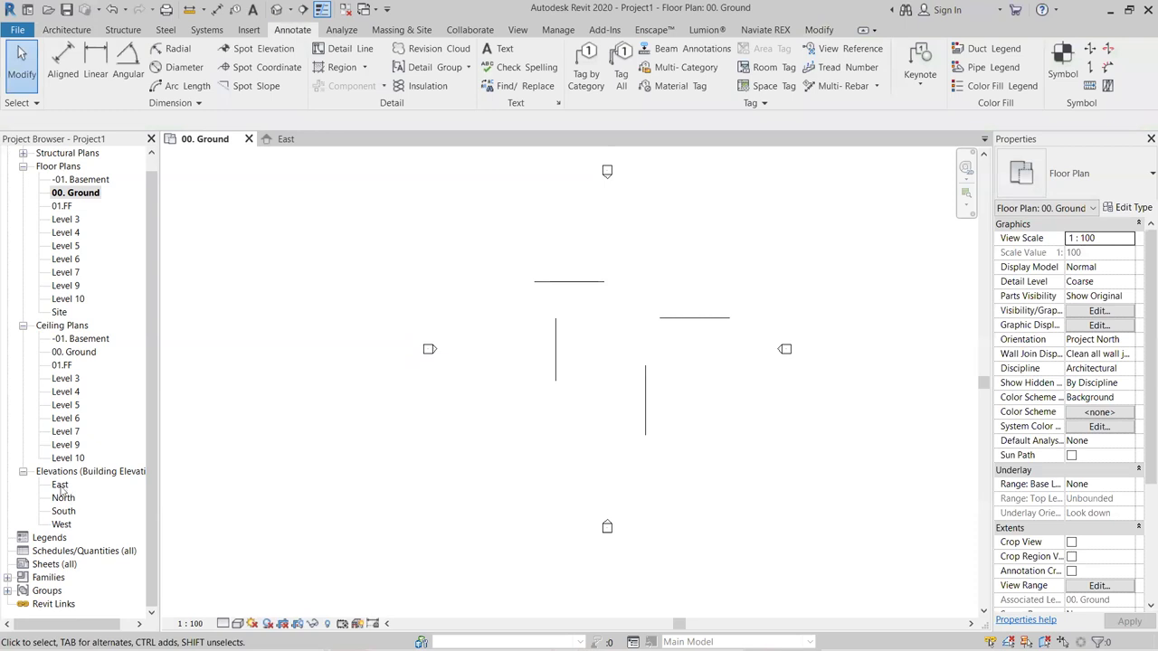
- Examine the North elevation to see whether the plan's detail lines appear there, and close that view
double_click(61, 498)
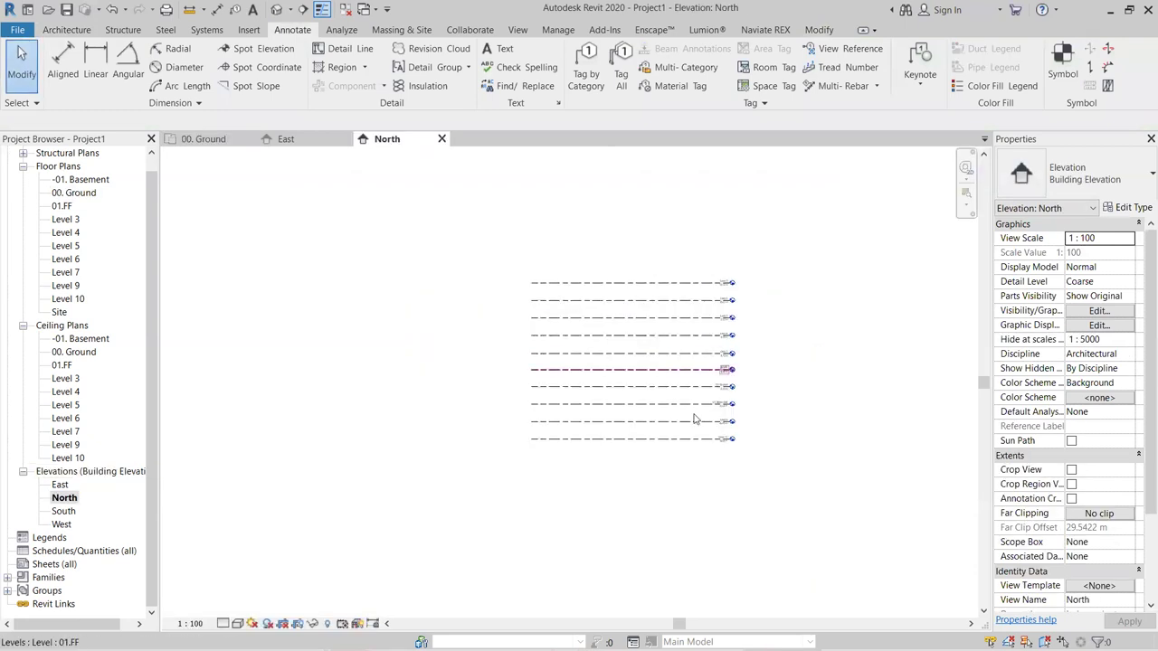
click(441, 139)
middle_drag(720, 334, 701, 377)
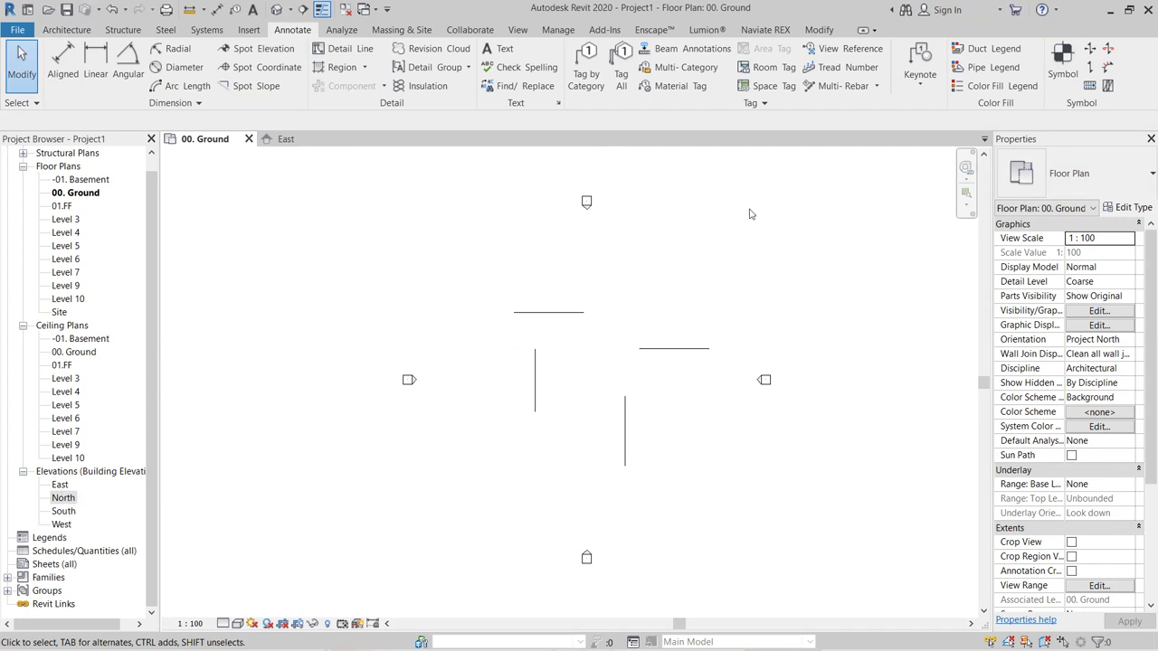
- Draw a horizontal Generic - 200mm wall about 9 m long above the detail lines in the Ground plan
click(66, 30)
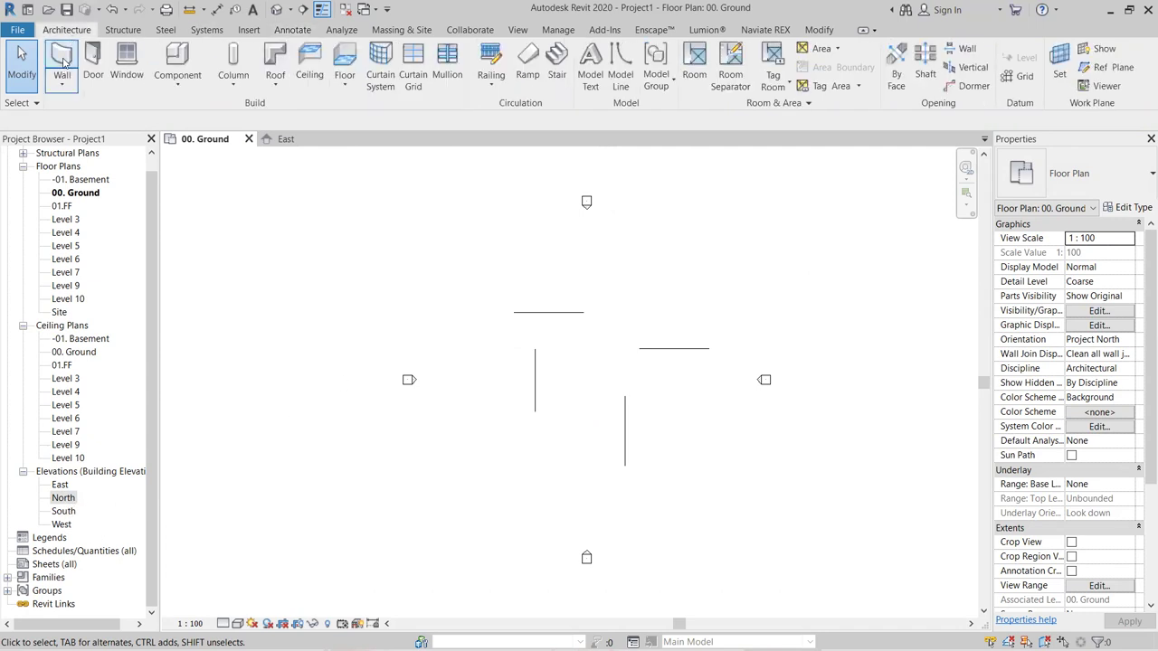
click(61, 61)
key(w)
key(a)
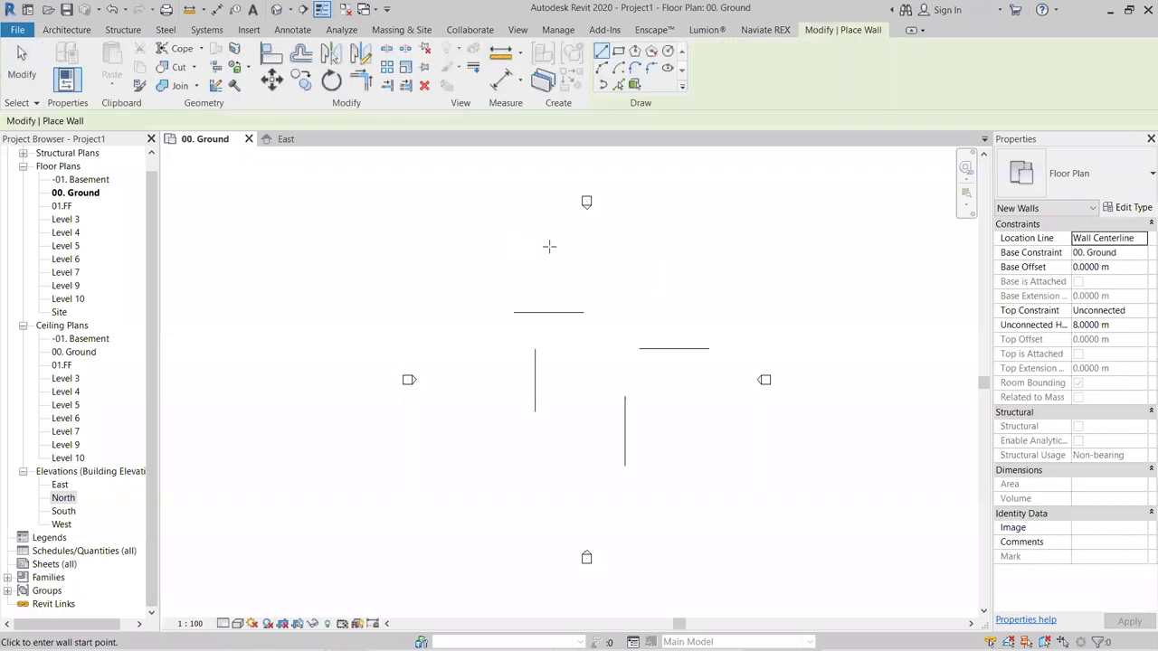
click(571, 245)
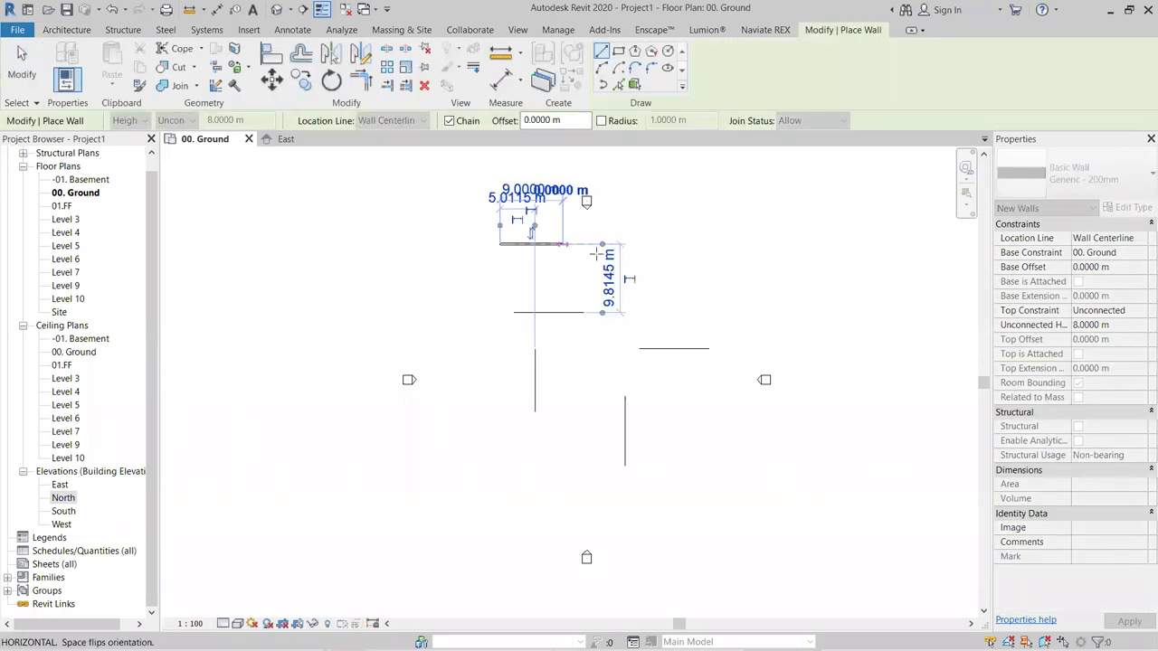
key(Escape)
key(Escape)
- Examine how the wall appears in the East elevation and in the default 3D view
scroll(560, 261, up, 4)
key(z)
key(f)
double_click(59, 486)
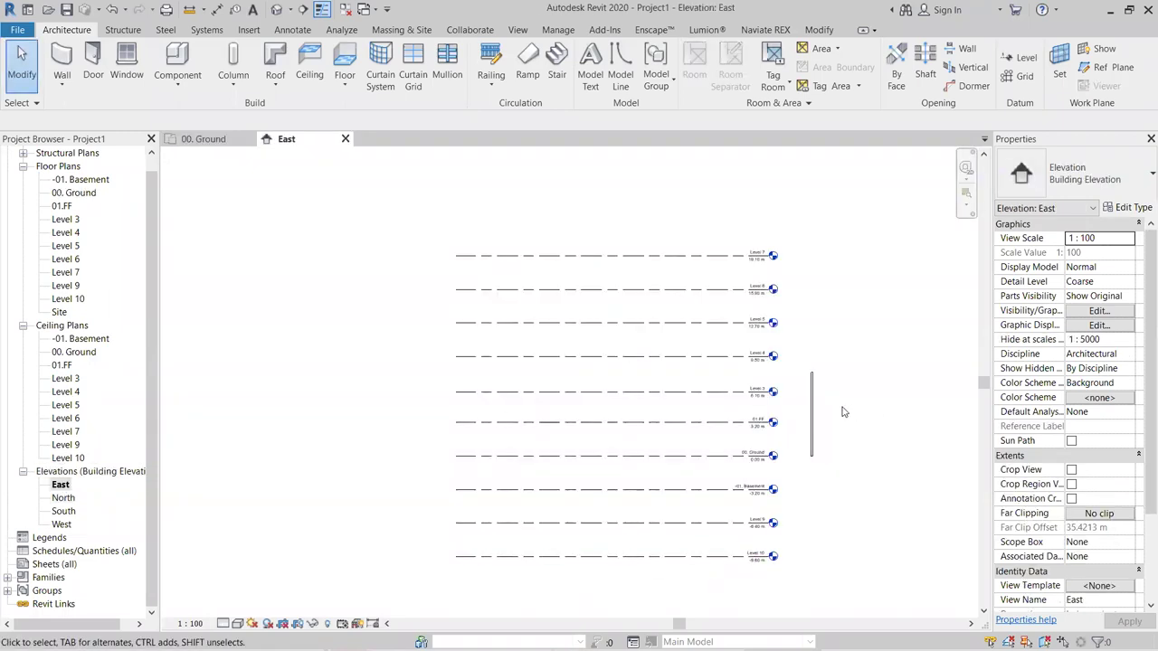
scroll(841, 412, up, 3)
click(792, 393)
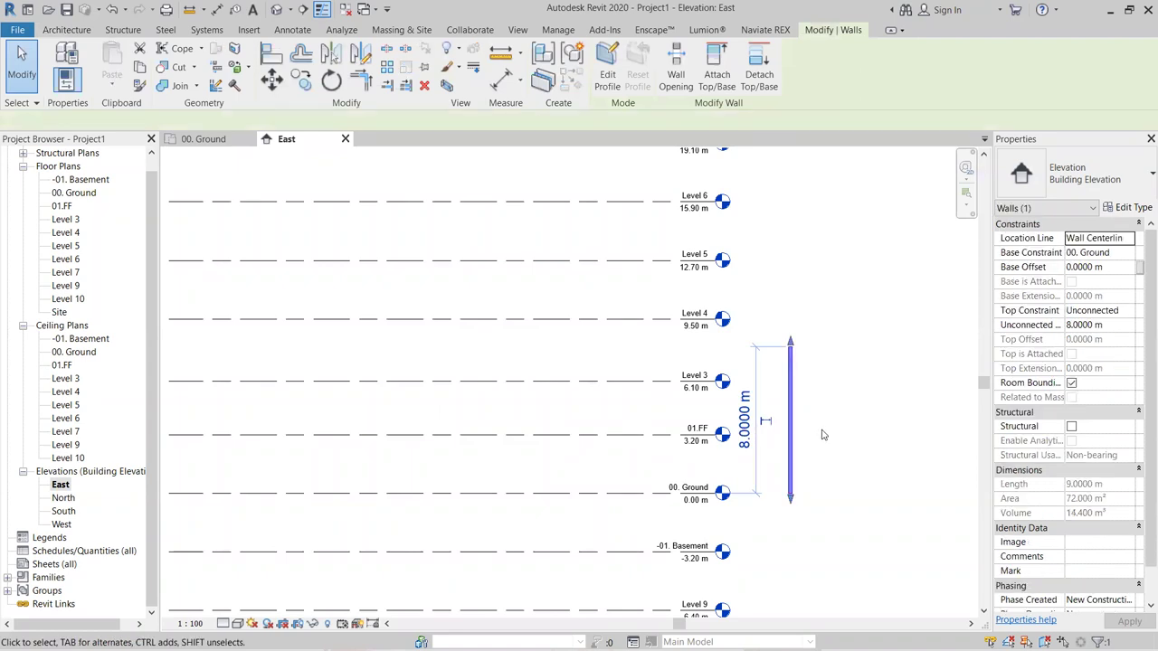
click(822, 435)
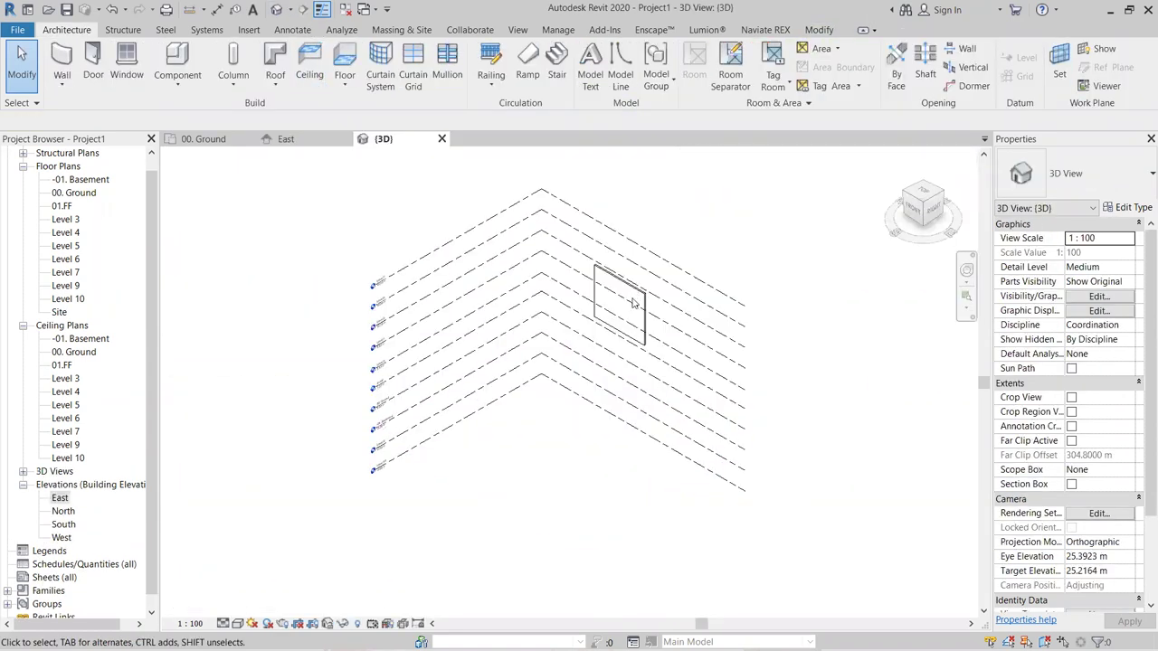
click(669, 317)
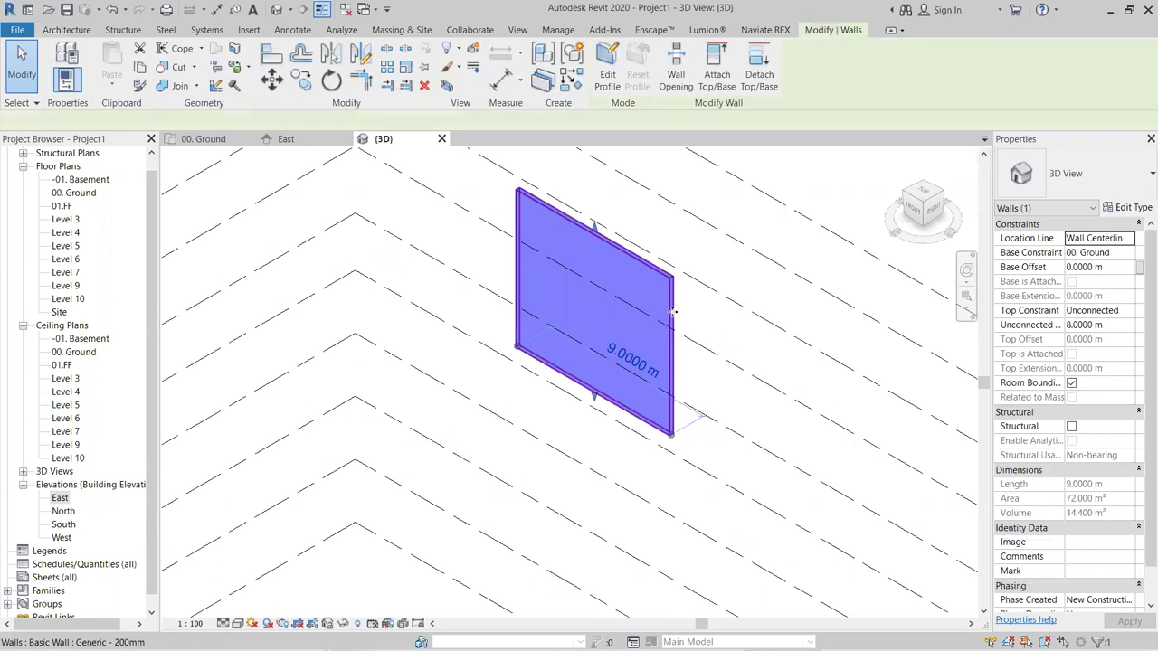
scroll(718, 336, down, 5)
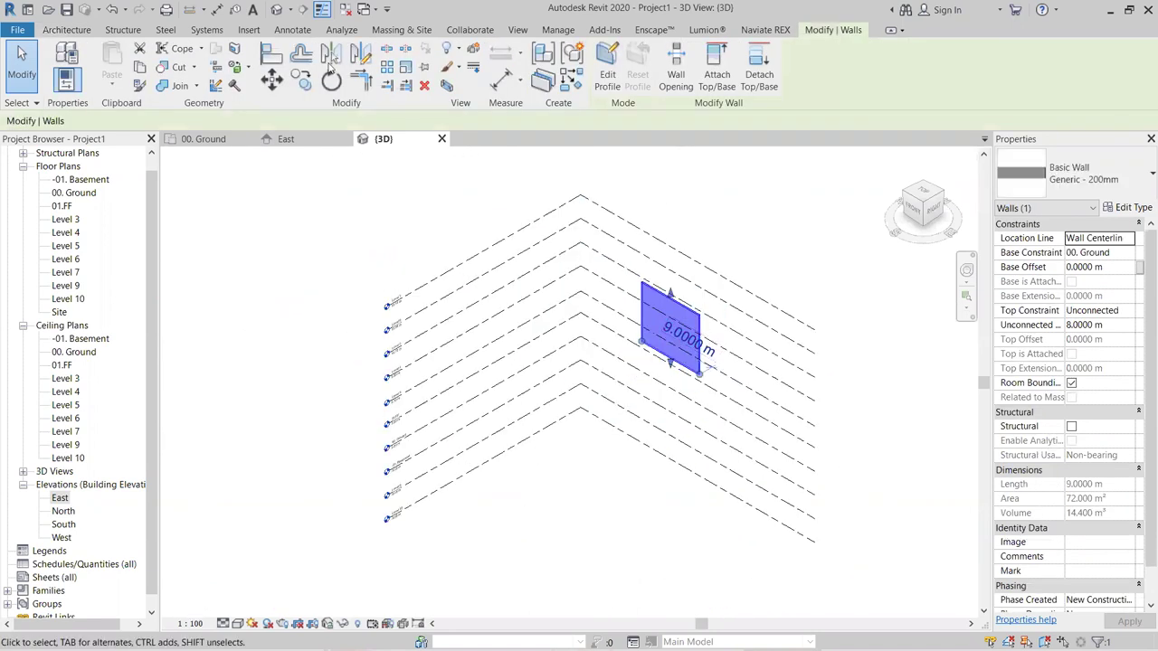
- Delete the wall above the detail lines in the Ground floor plan
click(206, 139)
click(757, 271)
click(537, 291)
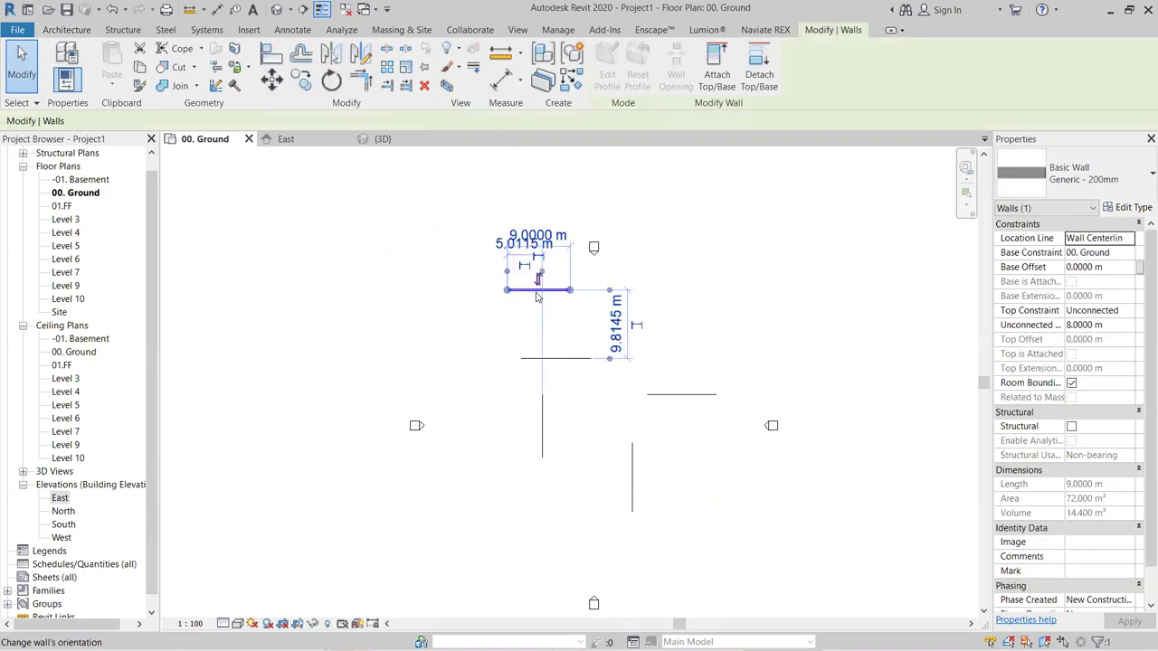
click(610, 321)
scroll(610, 321, up, 2)
scroll(604, 440, down, 2)
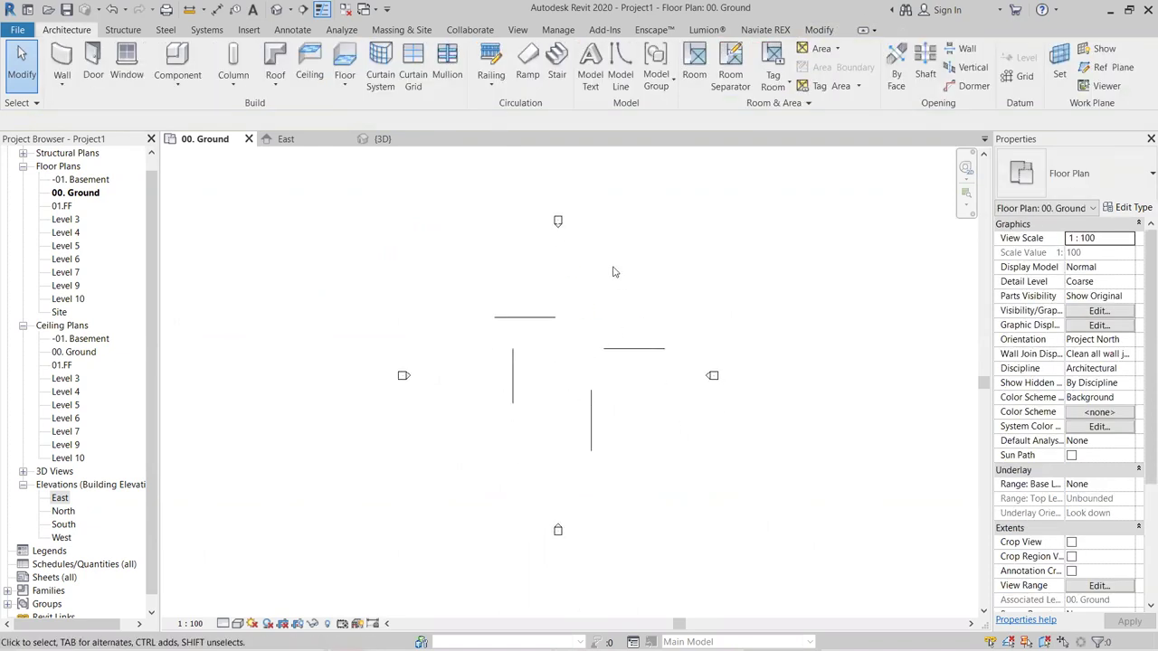
click(292, 30)
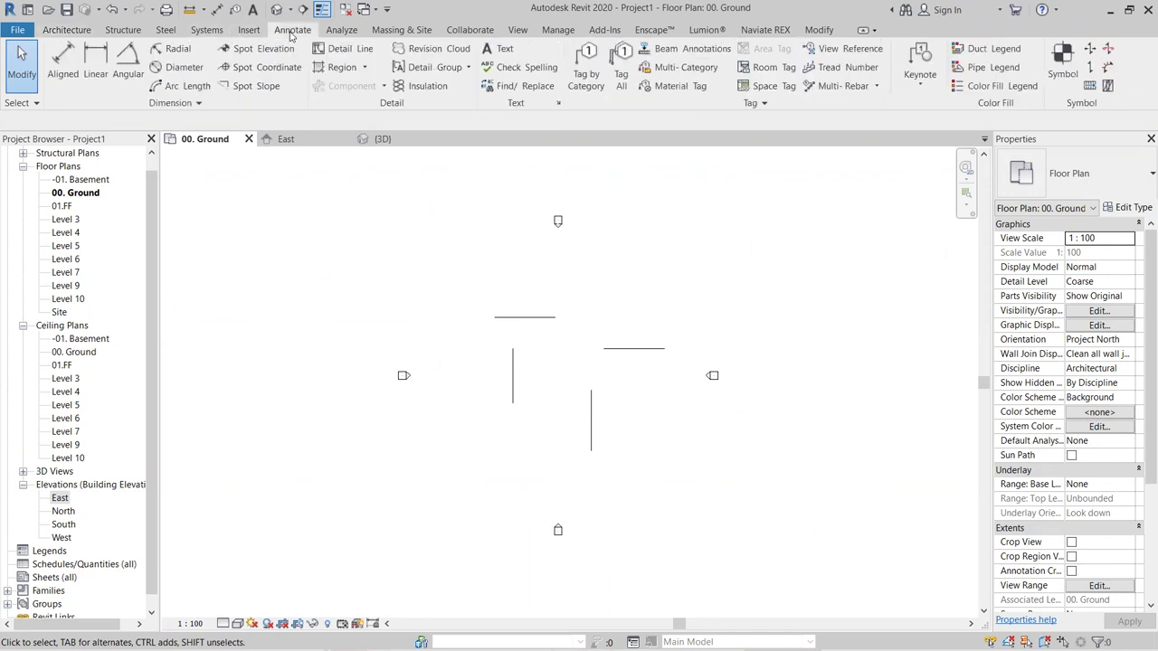
click(337, 48)
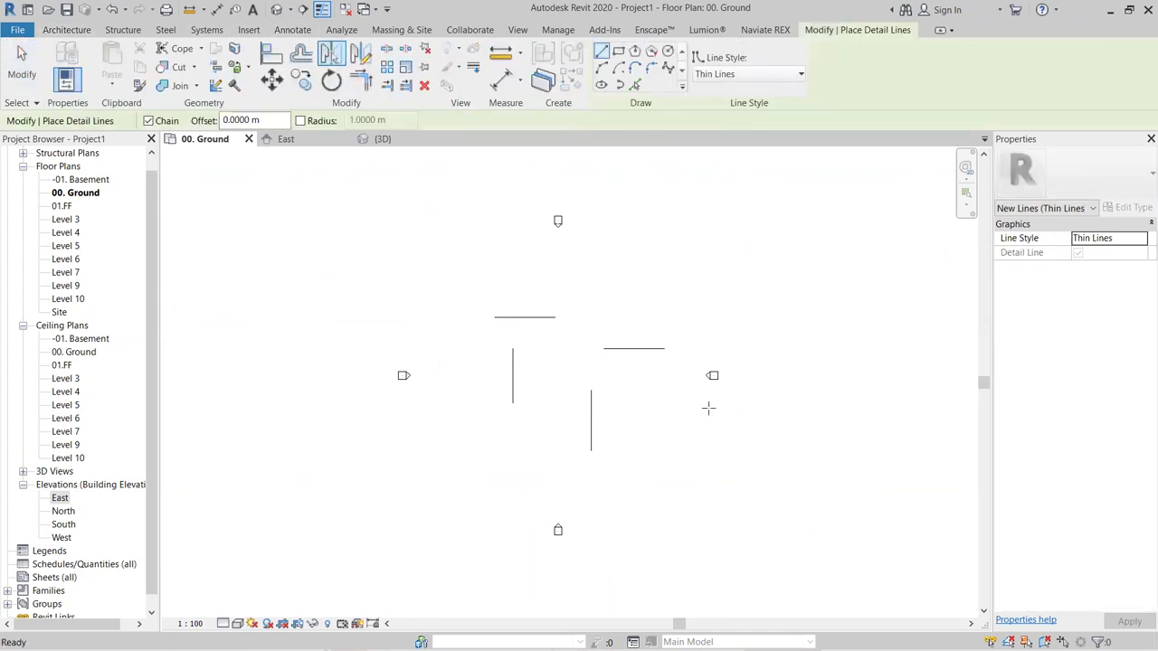
key(Escape)
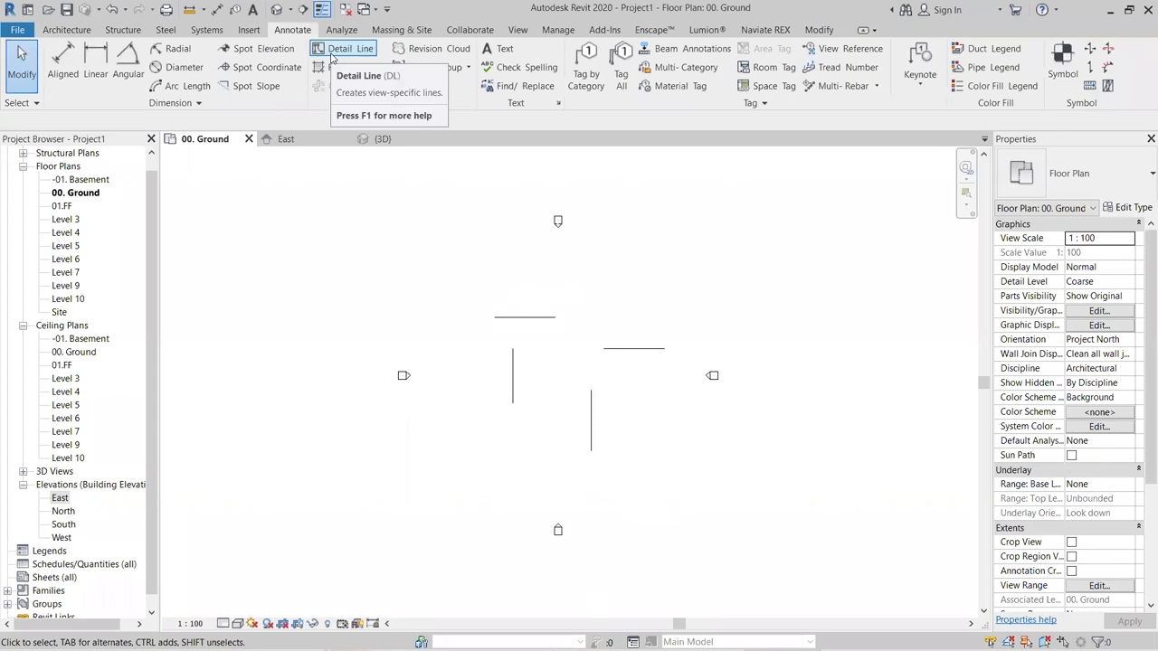
- Draw one diagonal and one vertical detail line in the lower-left area of the Ground plan, near the existing lines
click(339, 49)
click(591, 450)
key(Escape)
scroll(639, 284, up, 1)
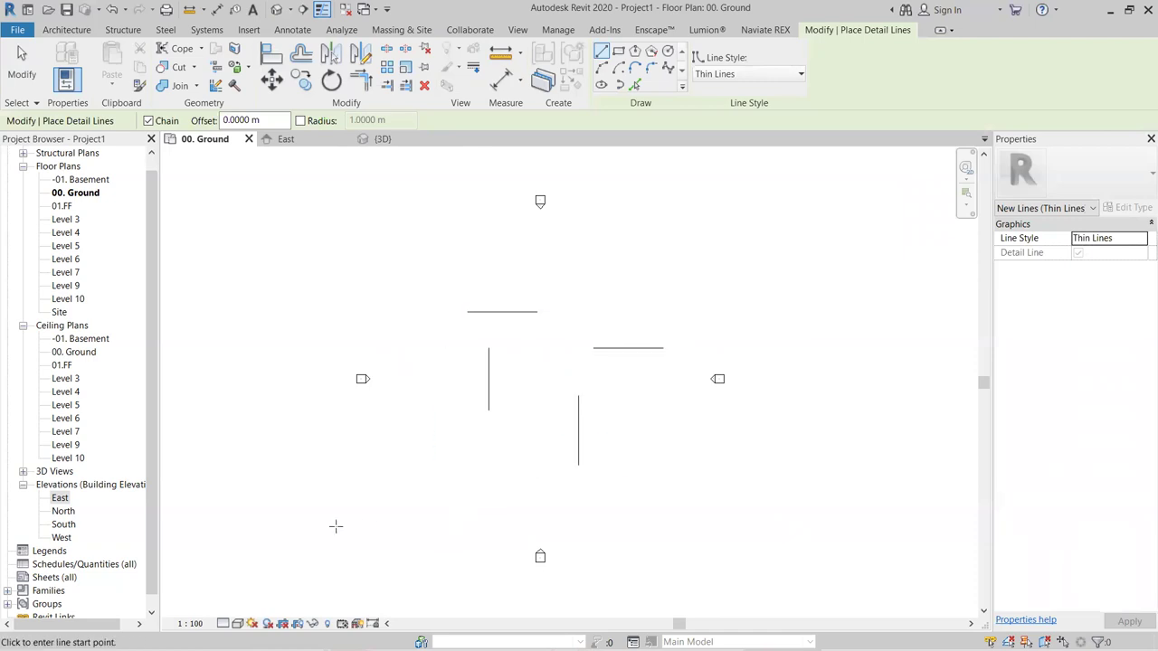
click(346, 473)
click(397, 509)
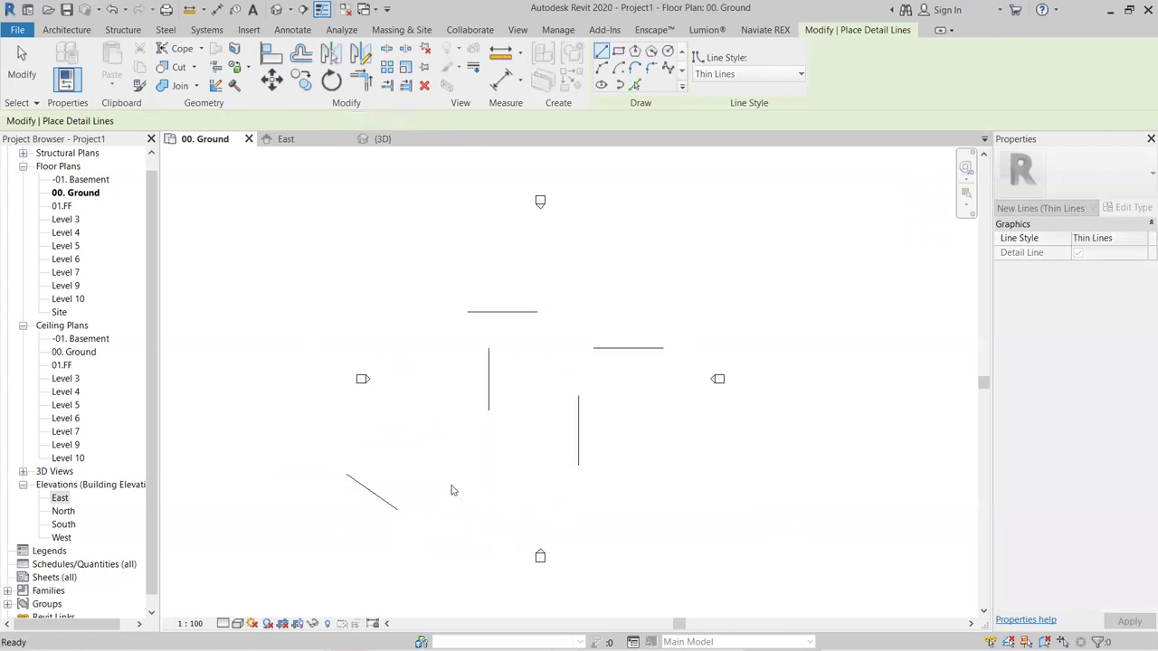
click(424, 483)
key(Escape)
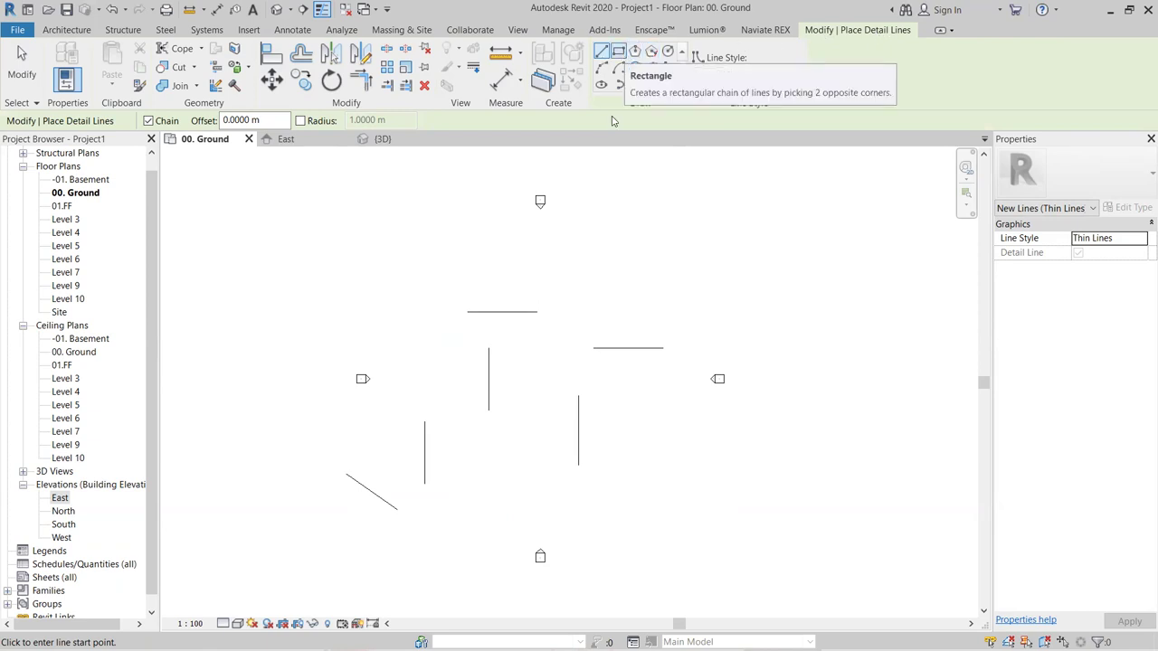
- Draw four separate rectangles with detail lines, one above the existing lines and three to the east of them
click(617, 52)
click(573, 258)
click(663, 289)
click(742, 269)
click(775, 348)
click(776, 421)
click(852, 465)
click(867, 258)
click(951, 320)
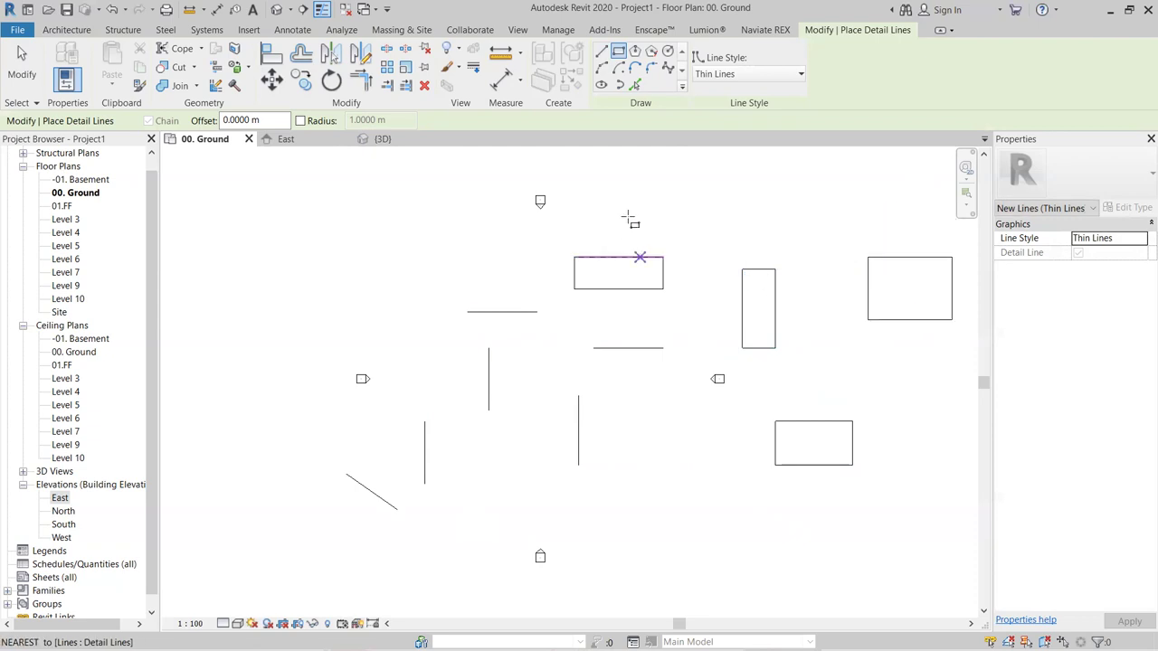
- Draw a six-sided inscribed polygon with detail lines northwest of the existing horizontal lines
click(636, 52)
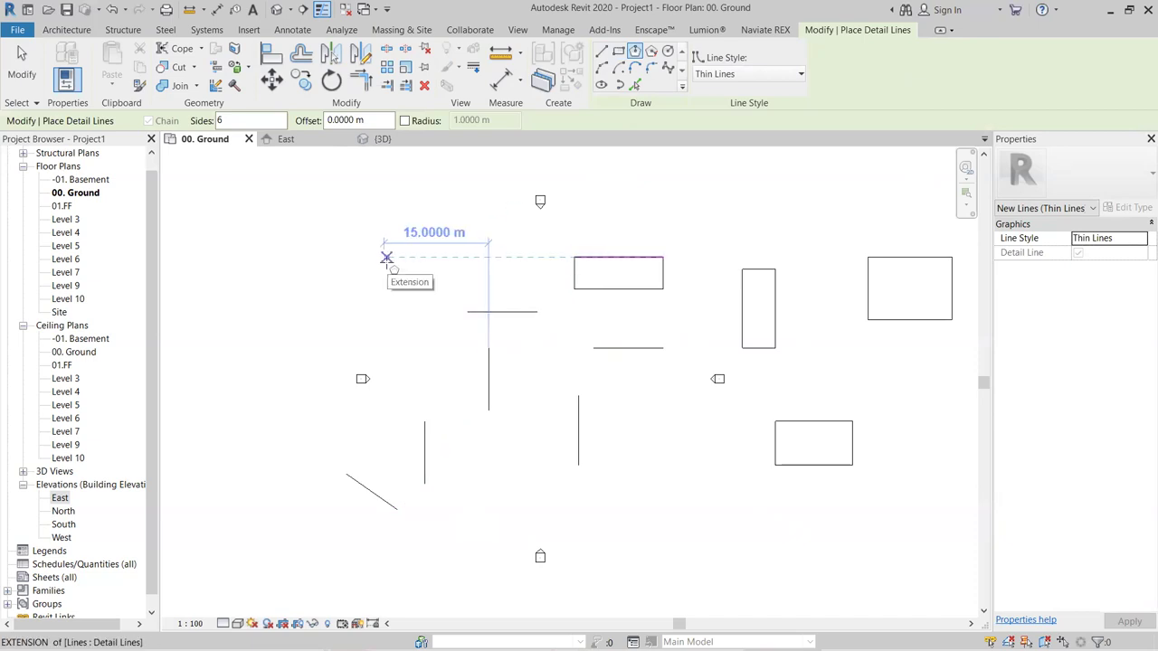
click(387, 258)
scroll(411, 258, up, 2)
scroll(479, 275, up, 2)
click(520, 280)
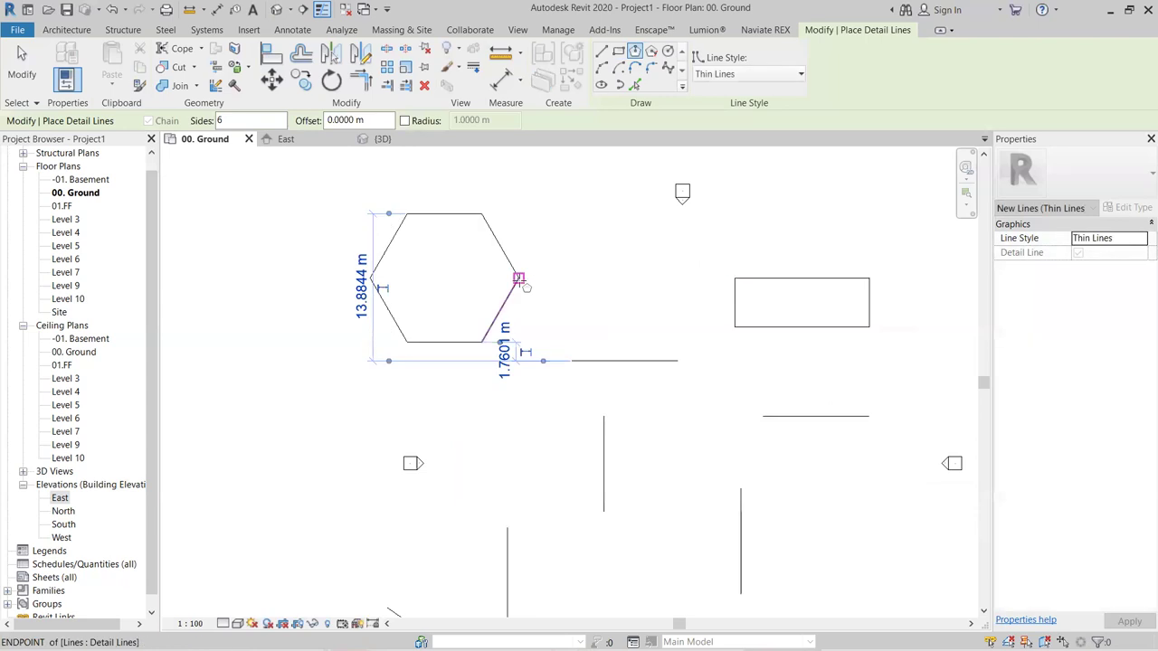
scroll(494, 264, down, 2)
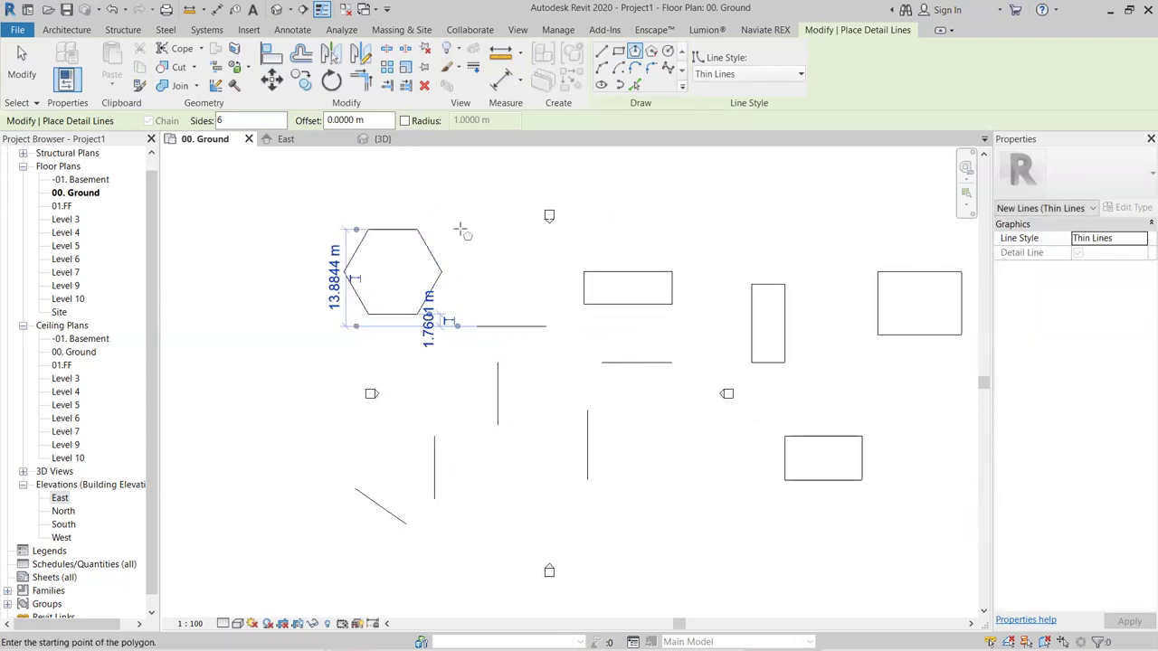
- Draw an inscribed polygon with 5 sides in detail lines above the rectangles
scroll(461, 233, down, 1)
middle_drag(439, 133, 405, 197)
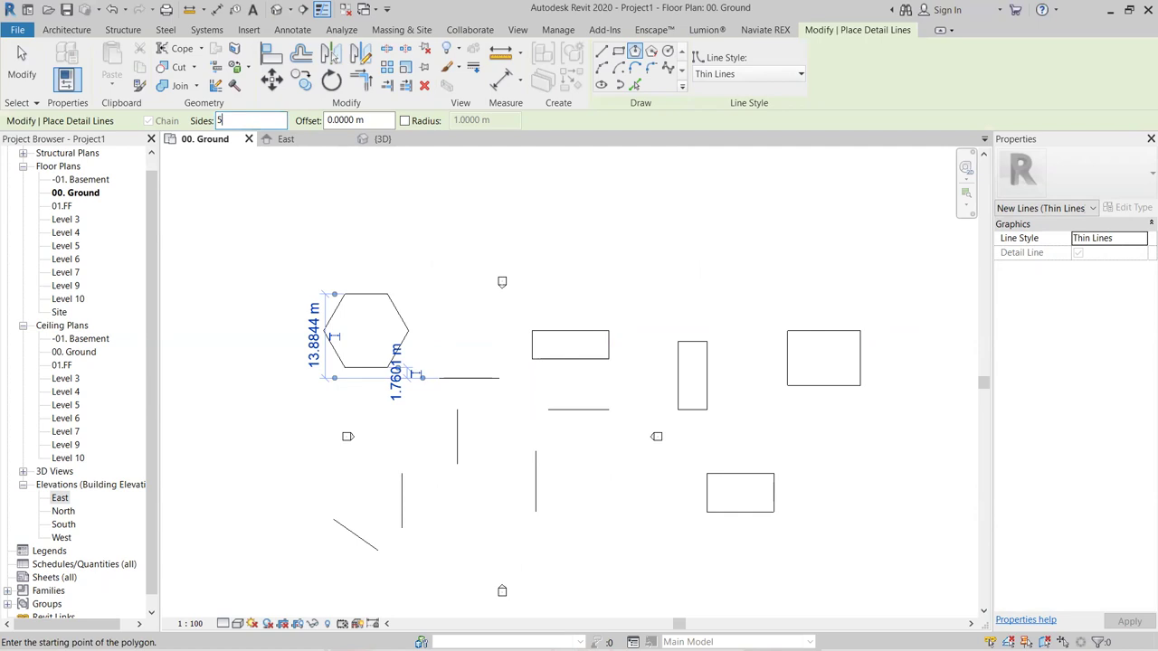
click(637, 246)
scroll(687, 232, up, 2)
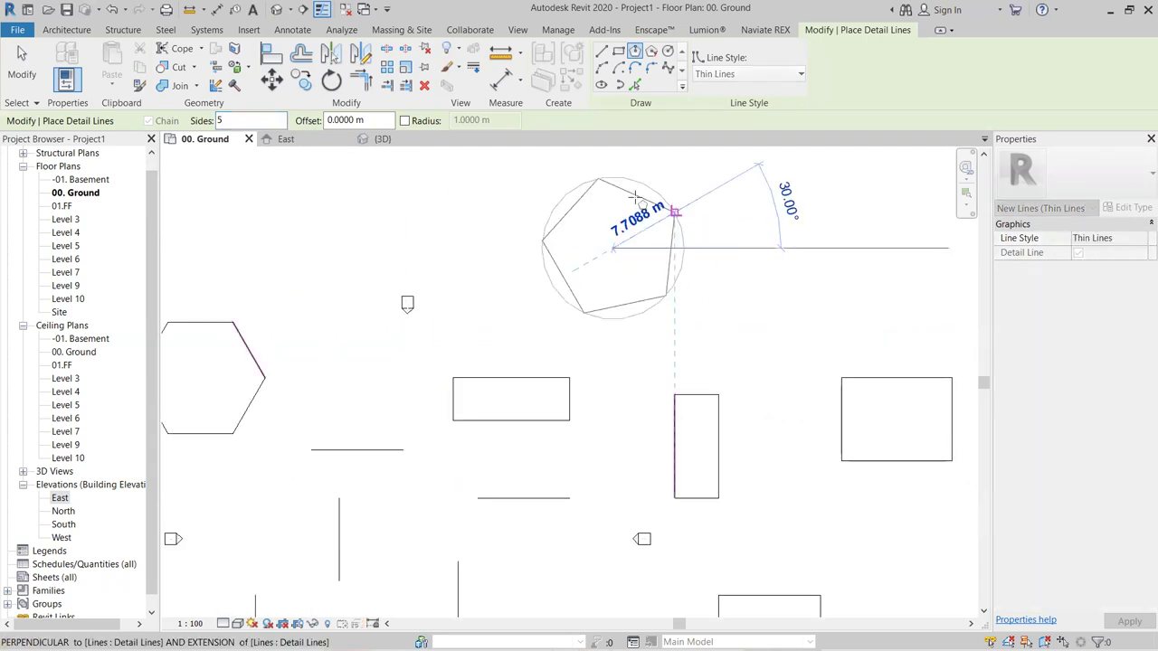
scroll(674, 248, up, 1)
scroll(674, 249, up, 1)
click(674, 248)
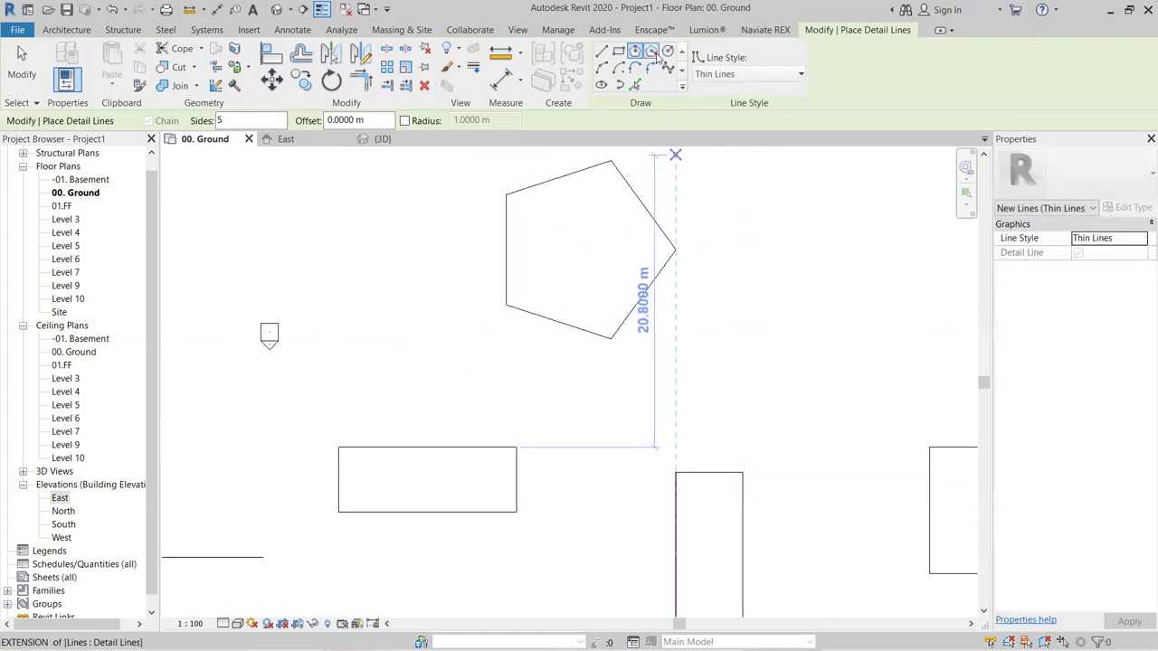
- Draw a five-sided circumscribed polygon with a radius of about 5.4 m above the easternmost rectangle
click(651, 51)
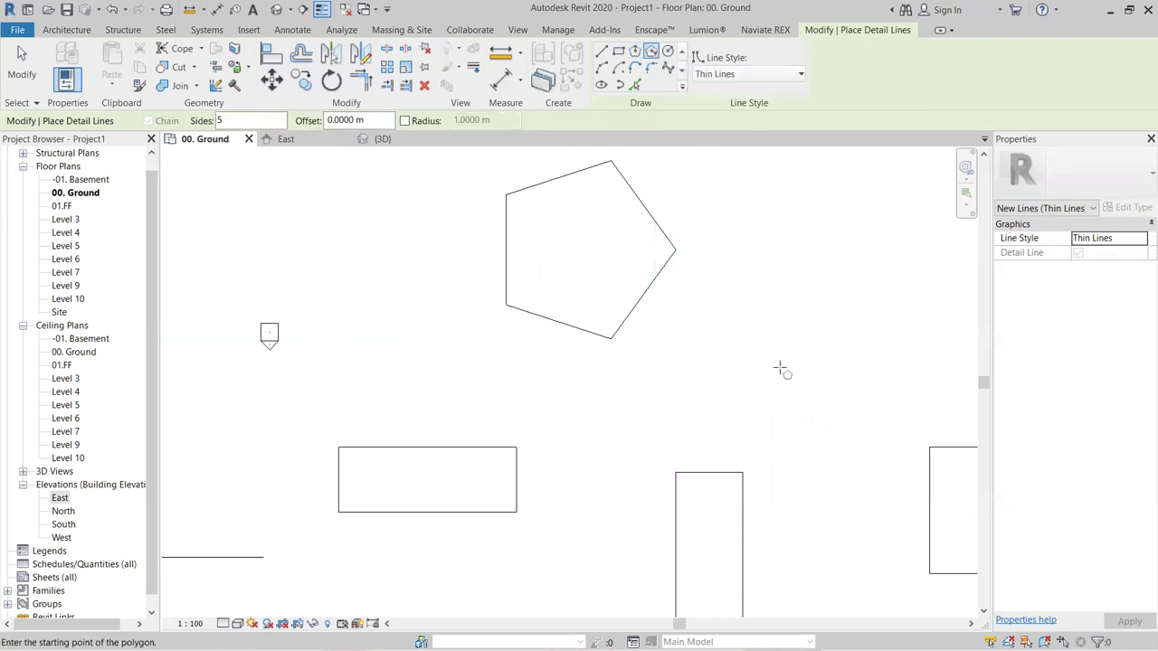
scroll(780, 370, down, 2)
middle_drag(736, 362, 539, 371)
click(677, 292)
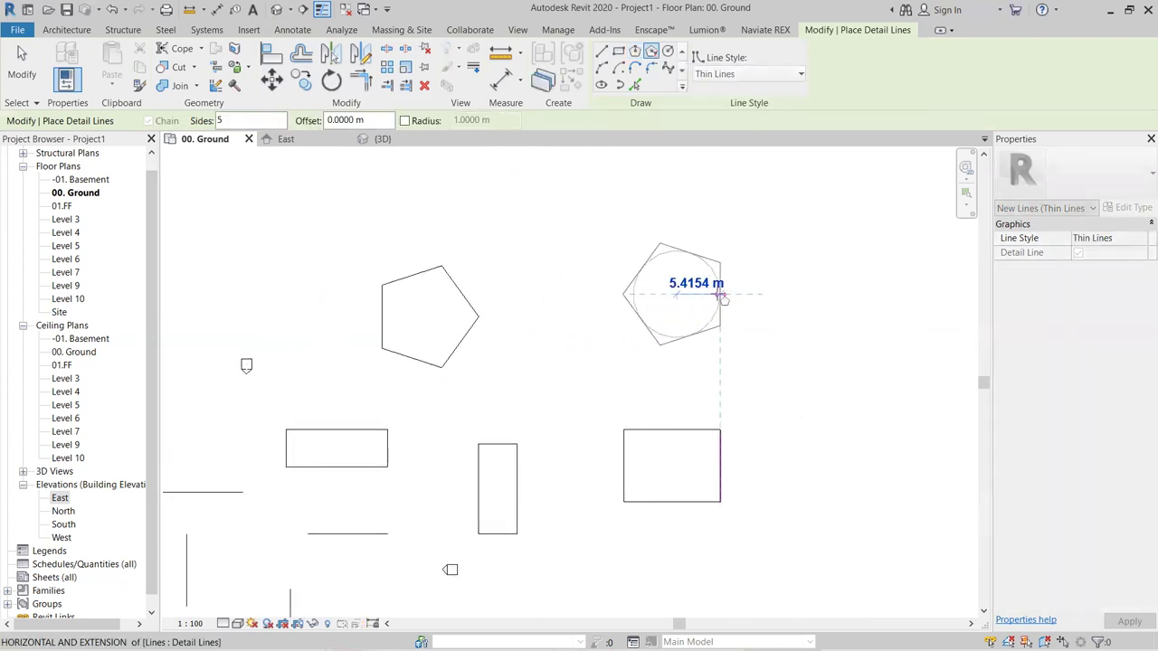
key(Escape)
key(Escape)
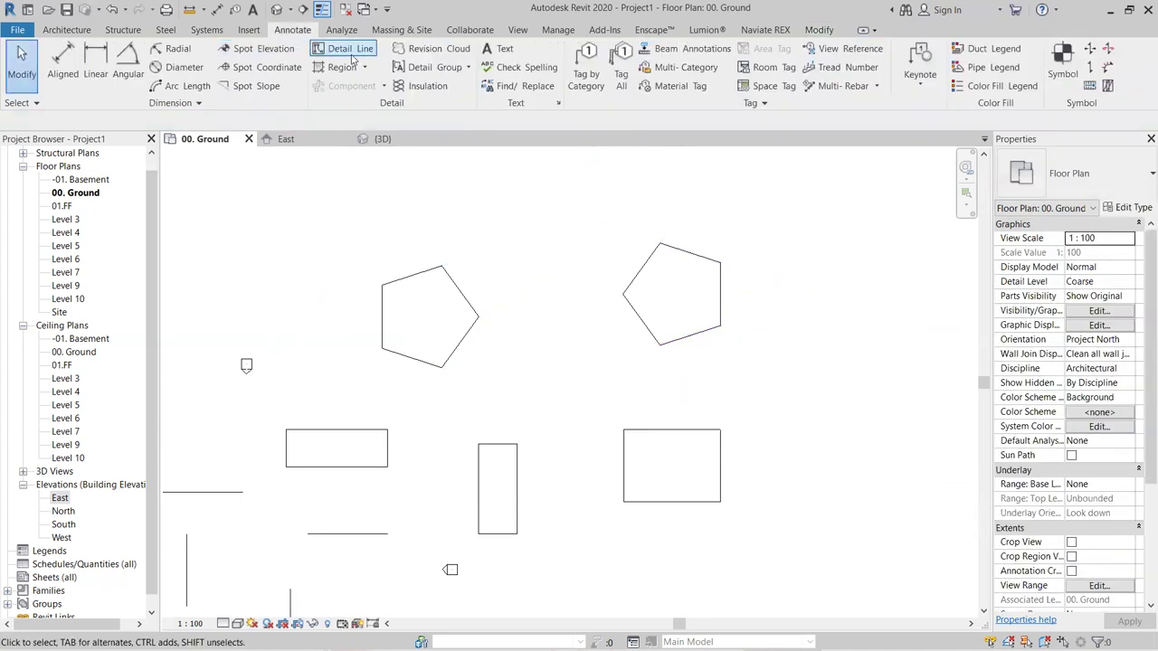
- Draw a larger five-sided circumscribed polygon with a 10 m radius to the east of the two pentagons
click(350, 48)
scroll(769, 232, down, 3)
middle_drag(740, 245, 606, 258)
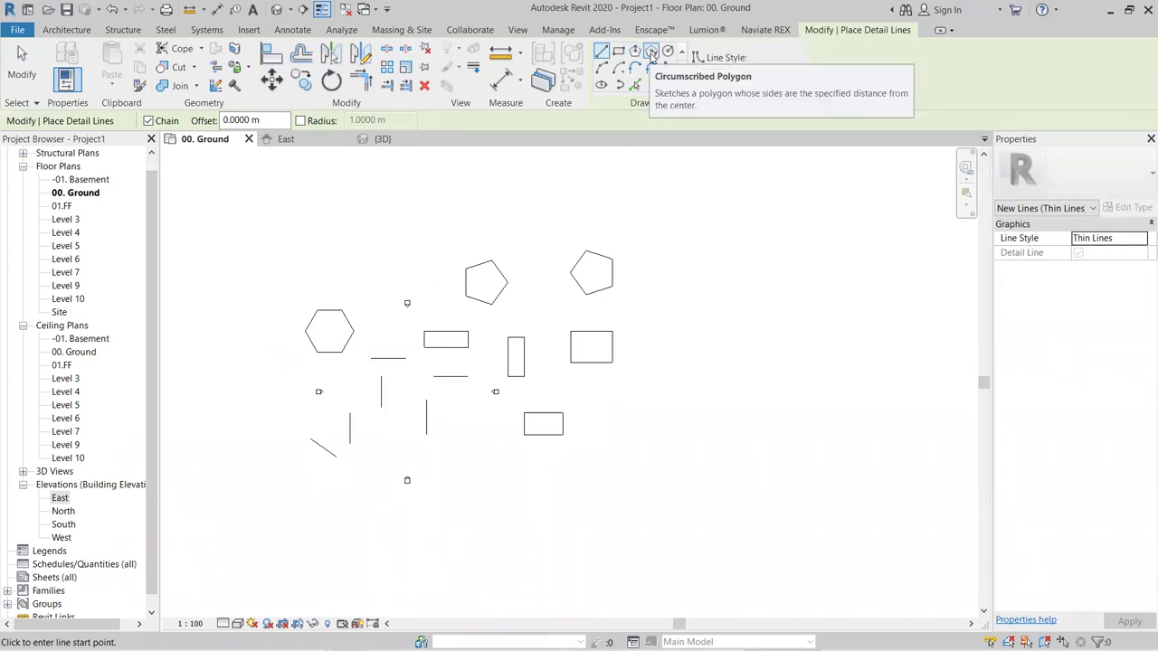
click(651, 52)
scroll(714, 265, up, 2)
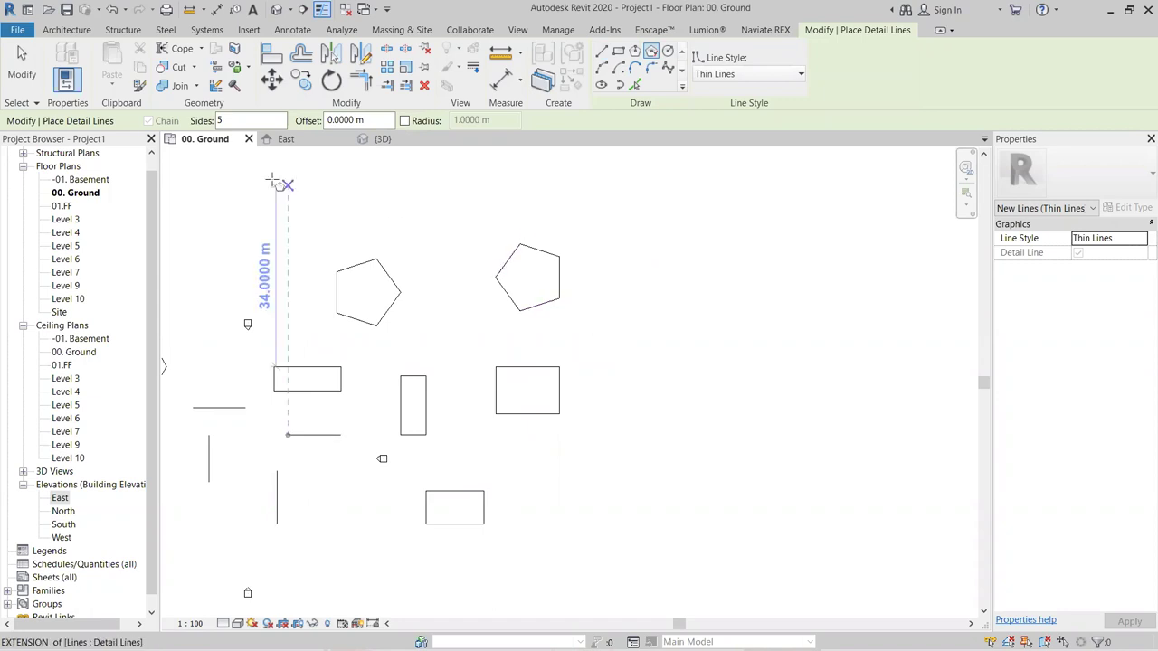
click(667, 258)
scroll(729, 266, up, 1)
scroll(723, 264, up, 1)
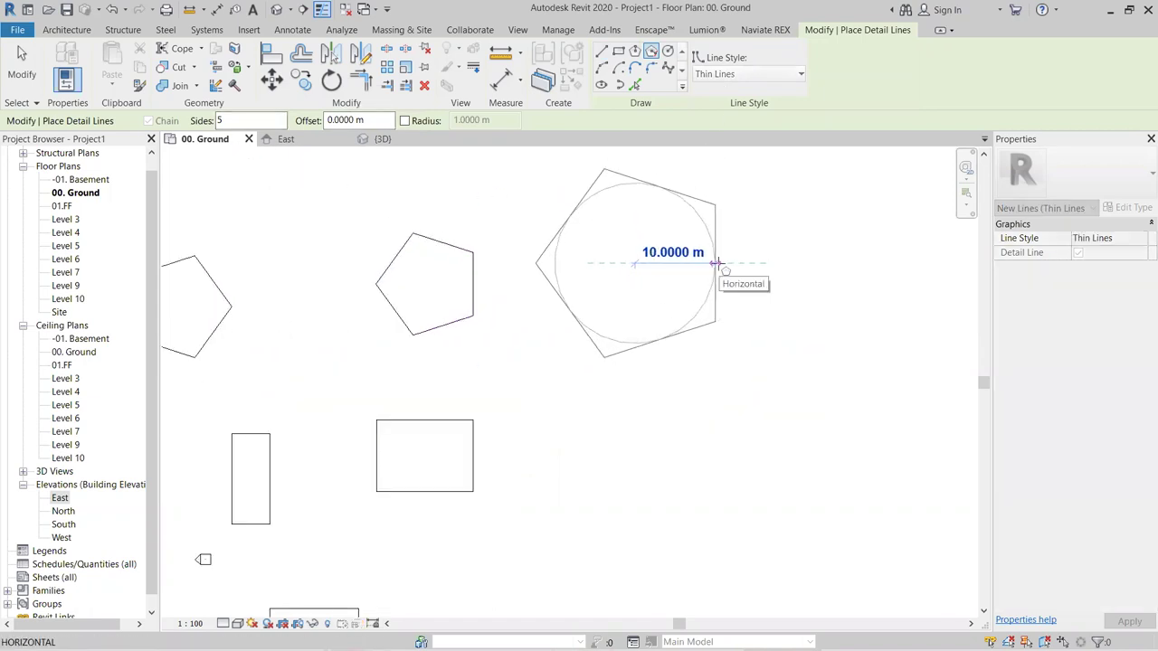
click(716, 263)
key(Escape)
key(Escape)
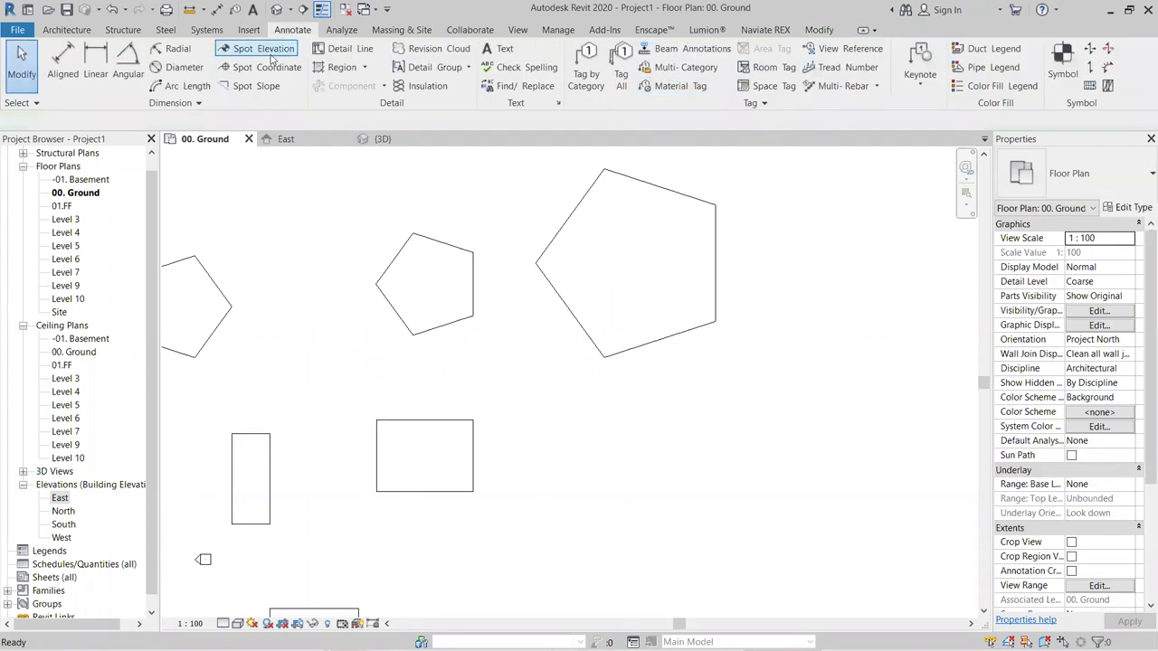
- Draw a detail line circle with a radius of about 7.7 m to the east of the large pentagon
click(347, 51)
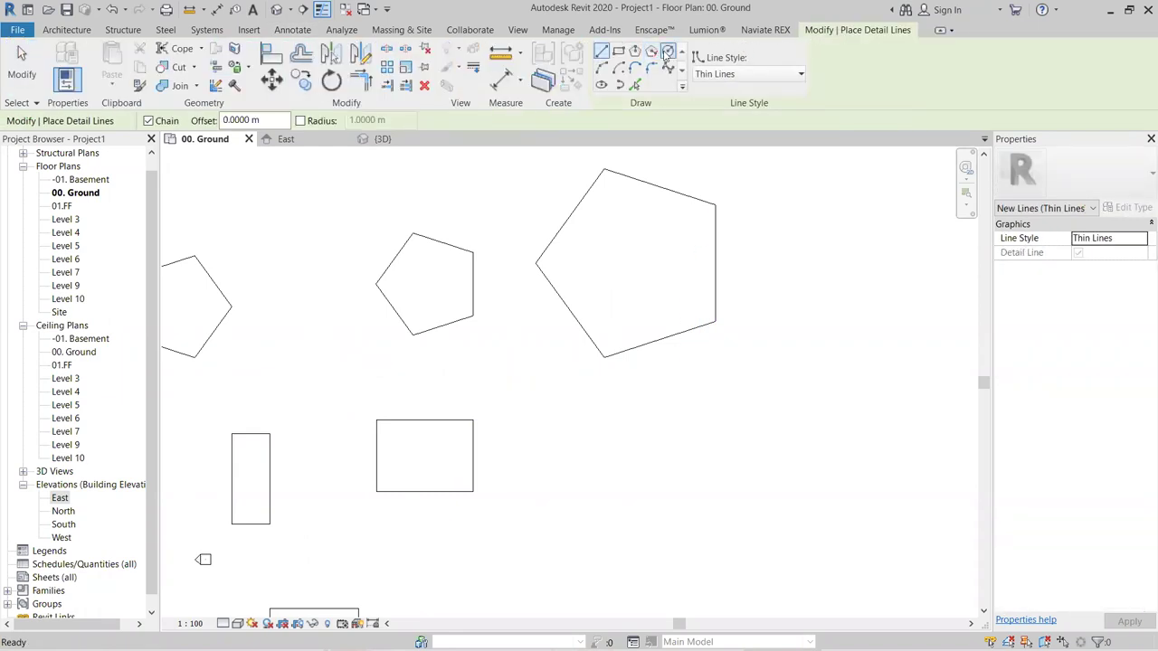
click(667, 52)
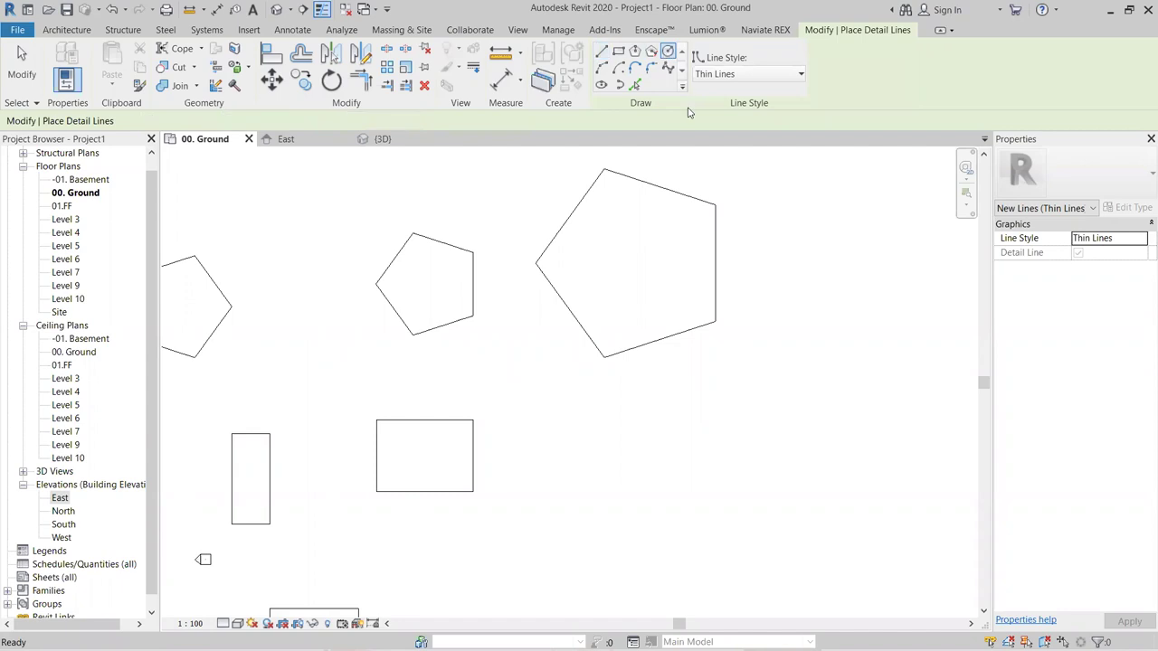
middle_drag(776, 281, 456, 300)
scroll(504, 295, up, 1)
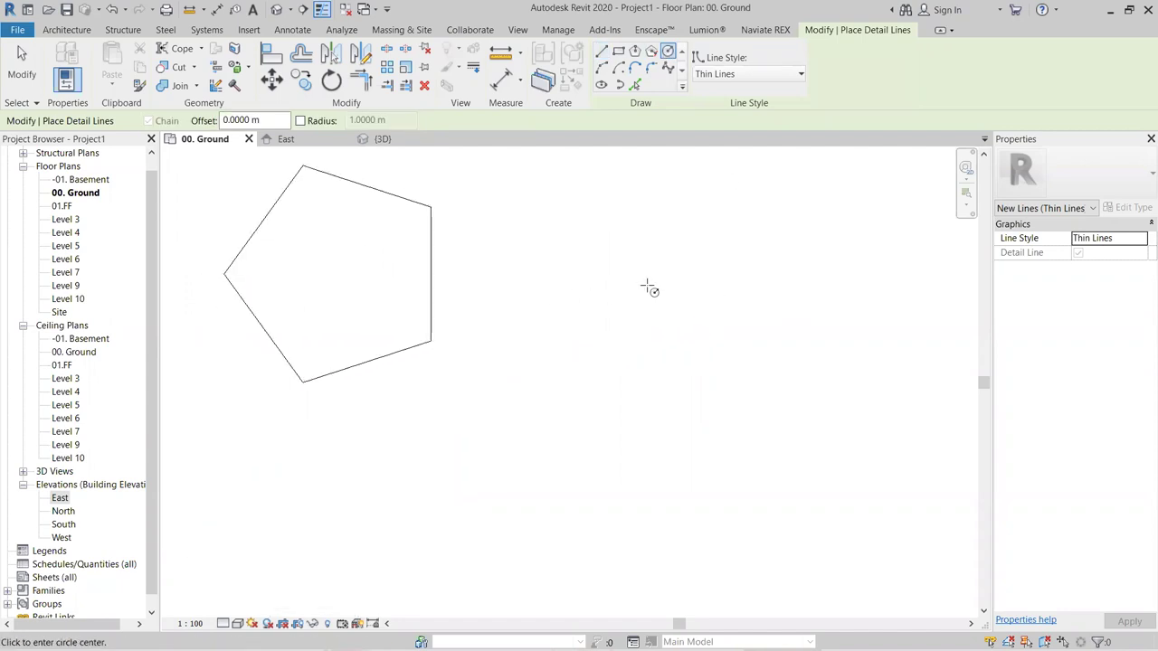
click(648, 287)
scroll(709, 288, up, 1)
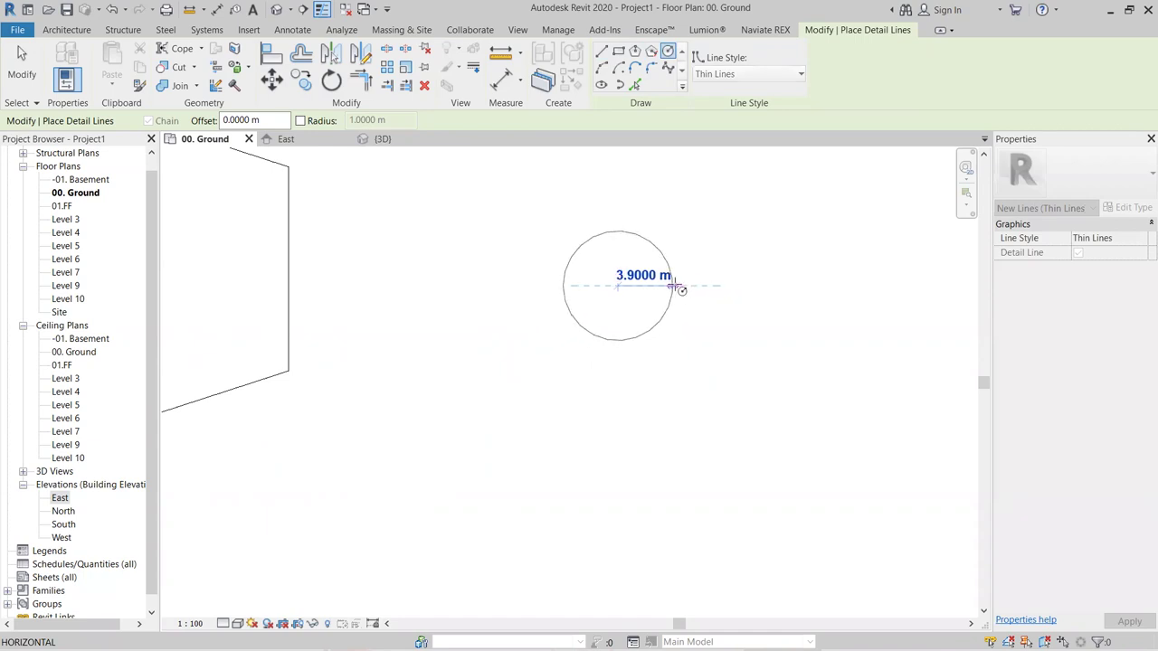
click(725, 287)
key(Escape)
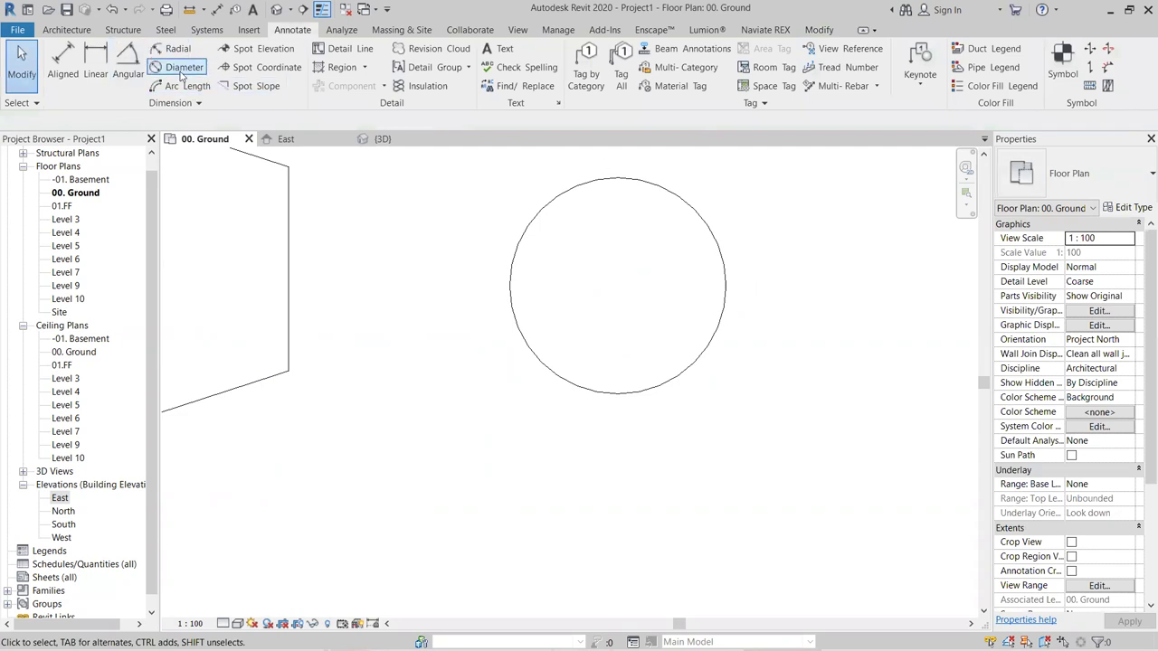
- Add a radial dimension inside the circle beside the large pentagon
click(687, 210)
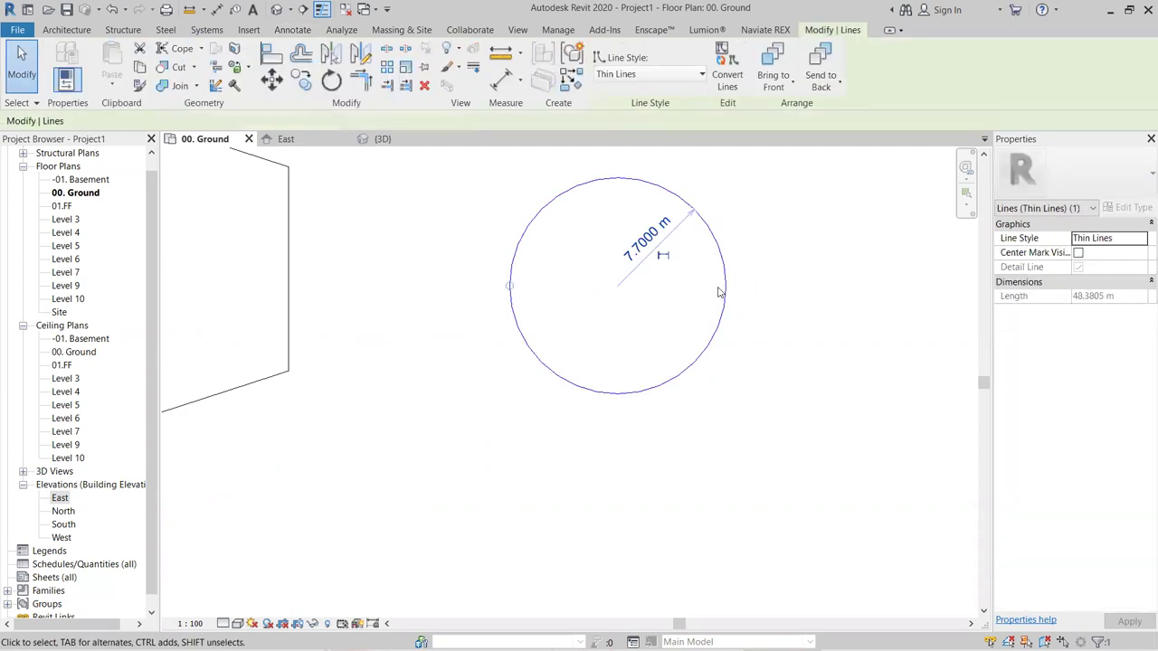
click(824, 238)
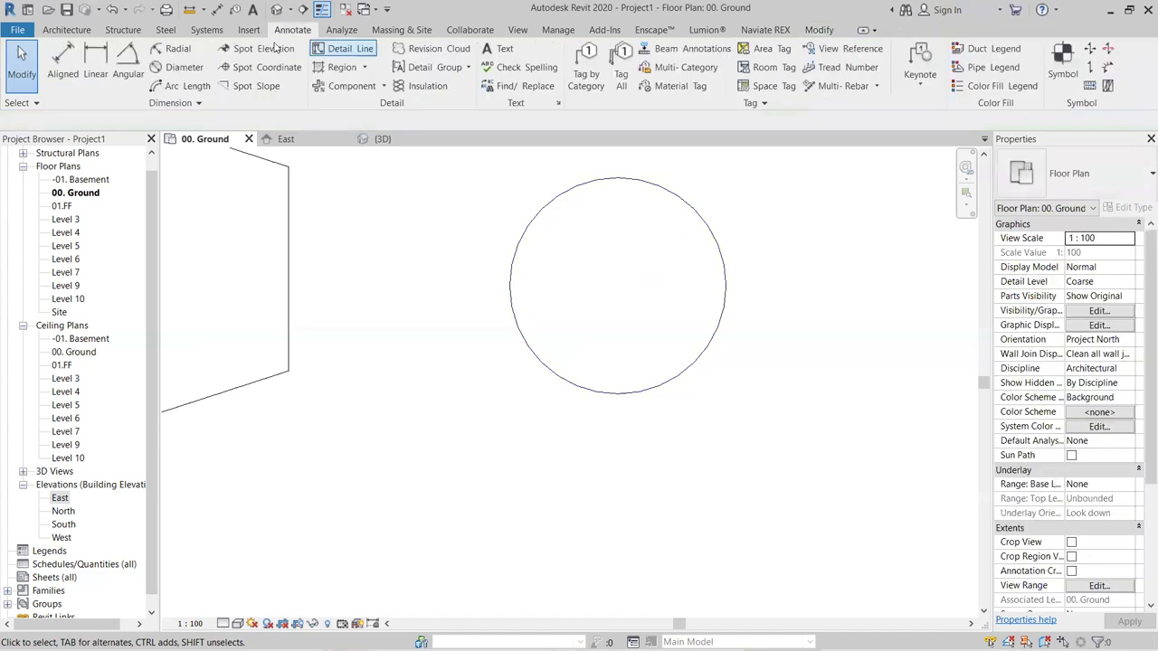
click(177, 49)
click(693, 212)
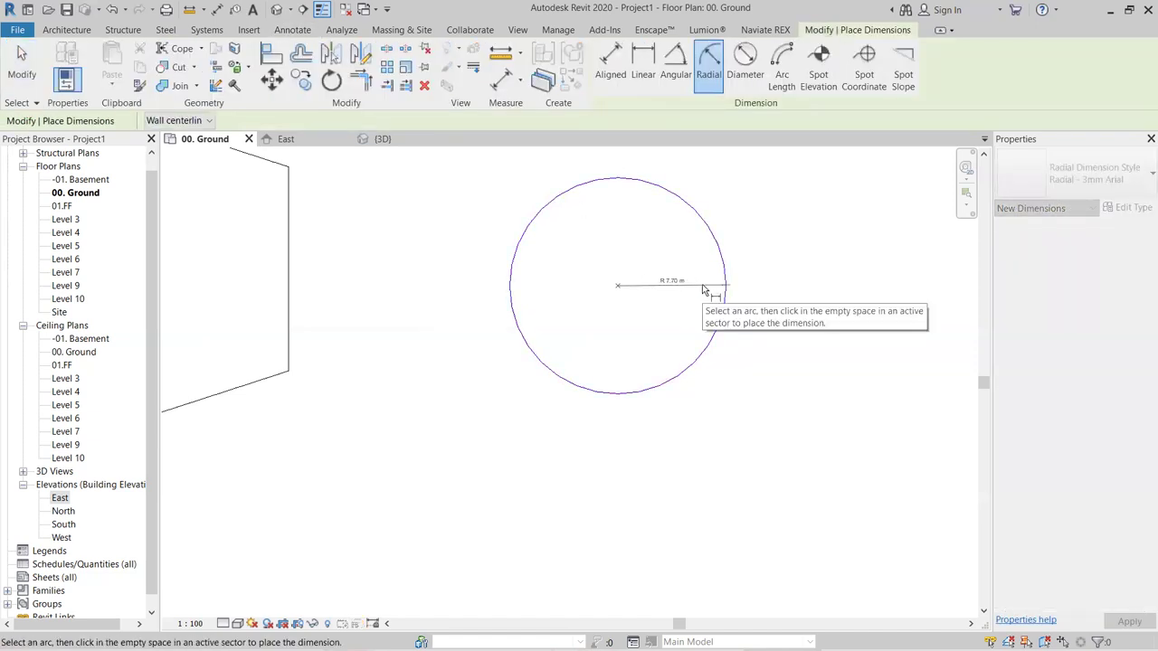
click(704, 290)
key(Escape)
key(Escape)
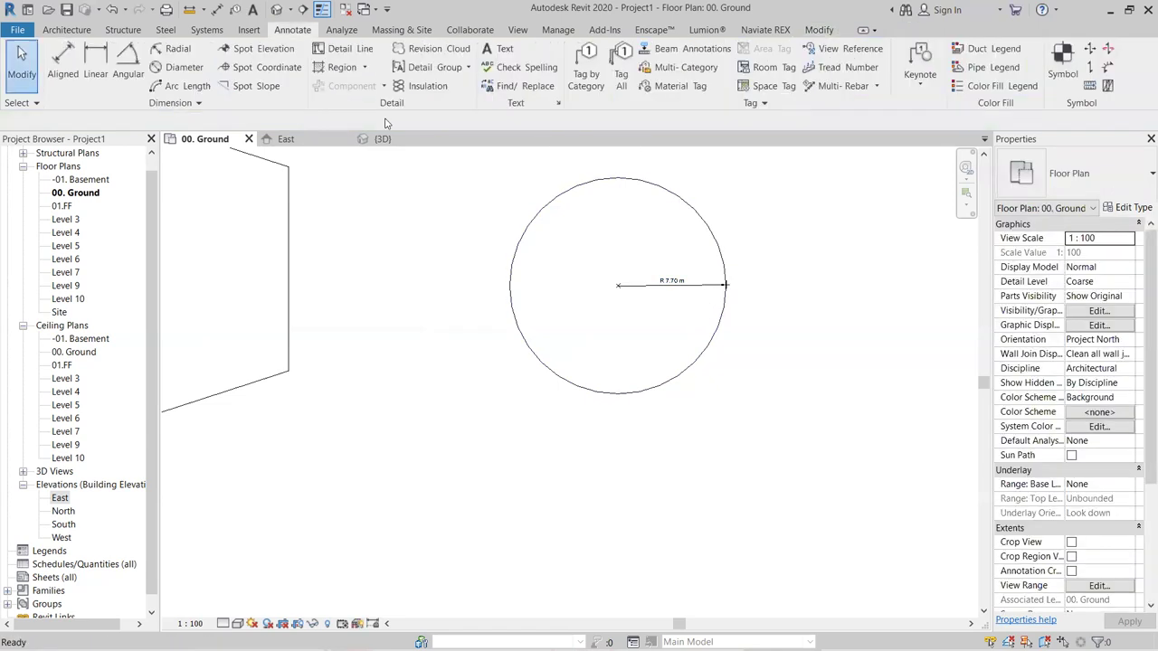
- Draw a detail line circle with a radius of 3 m below the large pentagon, east of the rectangle
click(369, 50)
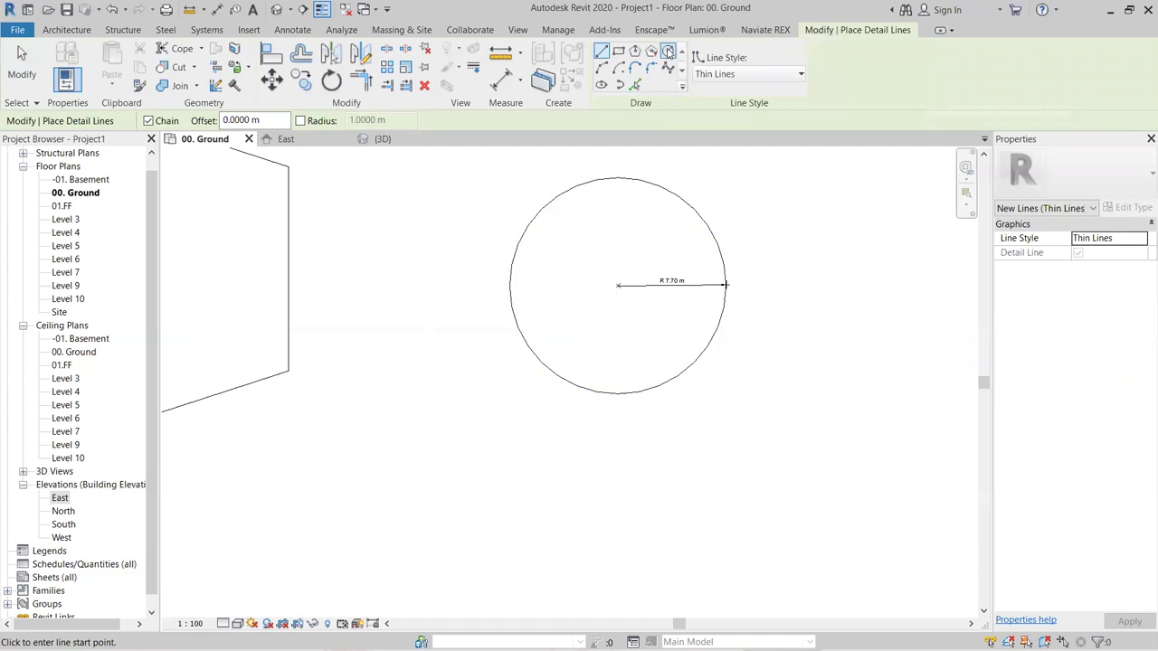
click(667, 51)
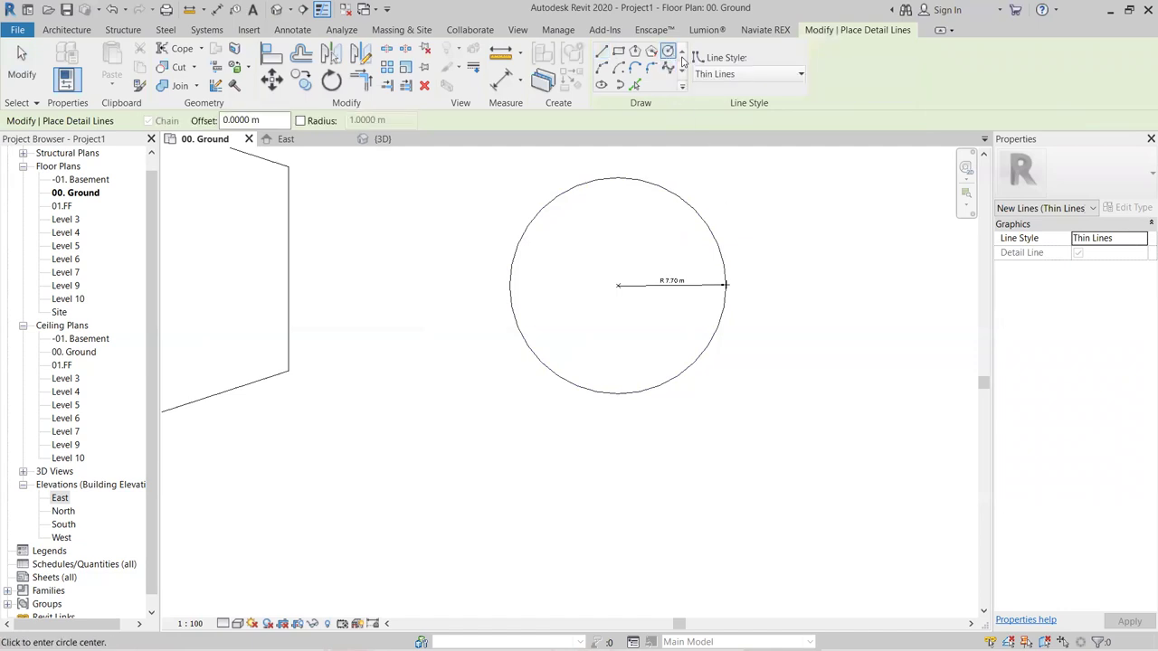
scroll(762, 337, down, 3)
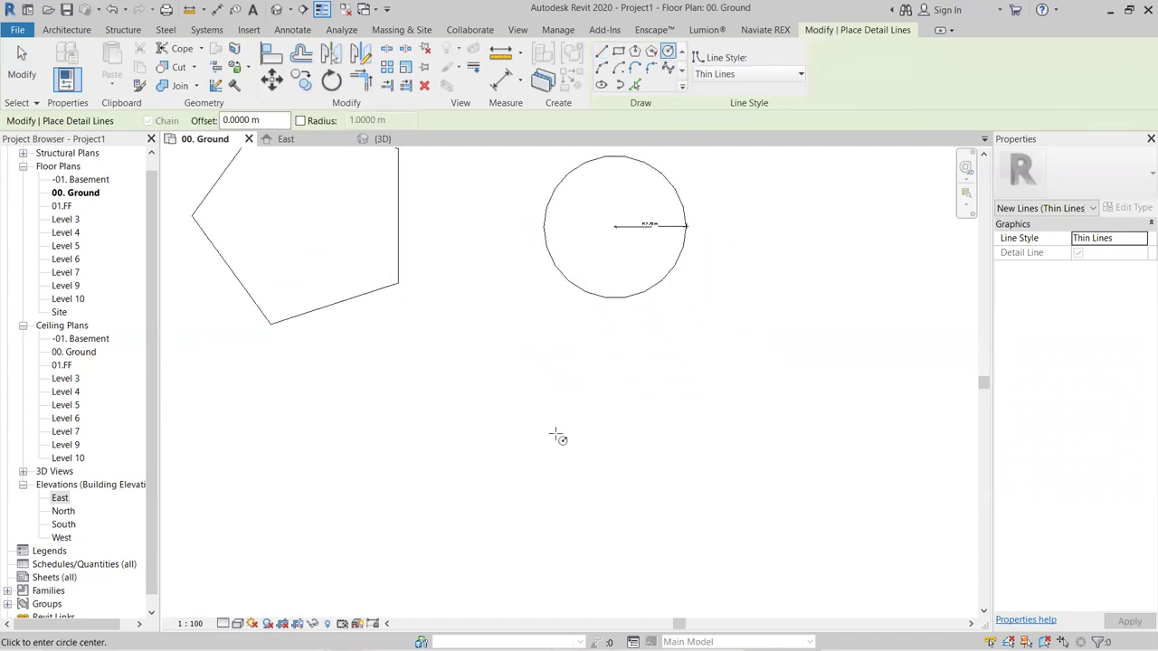
scroll(634, 461, down, 2)
scroll(455, 447, up, 2)
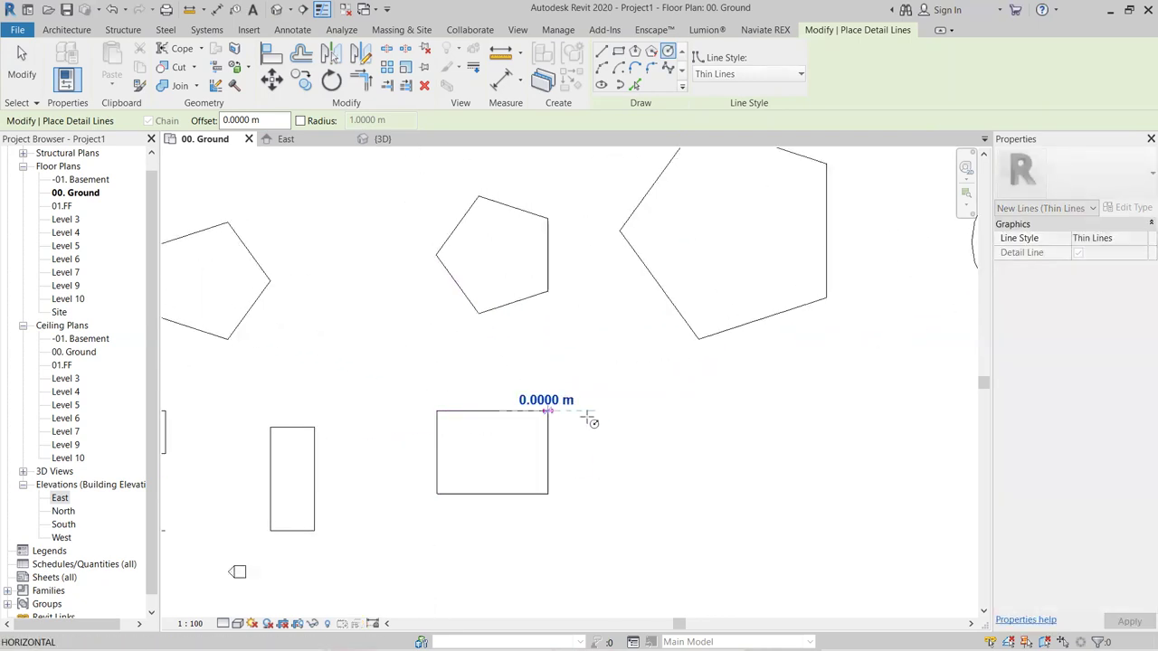
scroll(538, 407, up, 1)
middle_drag(555, 383, 259, 271)
click(468, 382)
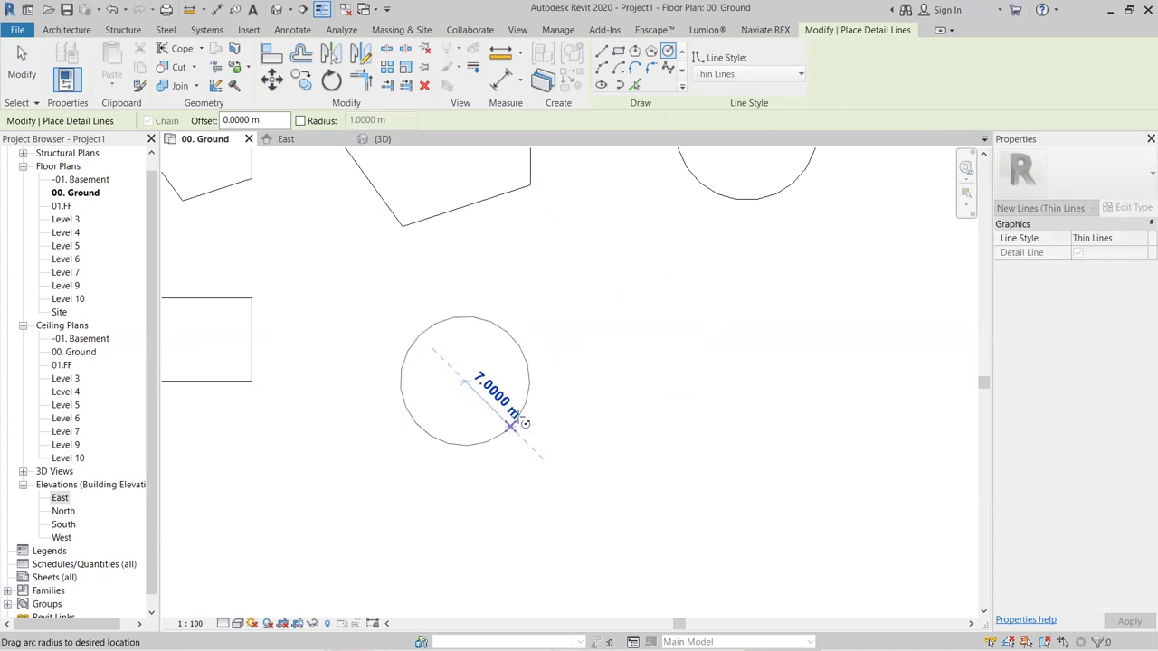
scroll(538, 385, down, 1)
middle_drag(543, 386, 536, 444)
scroll(534, 441, up, 4)
scroll(584, 444, down, 3)
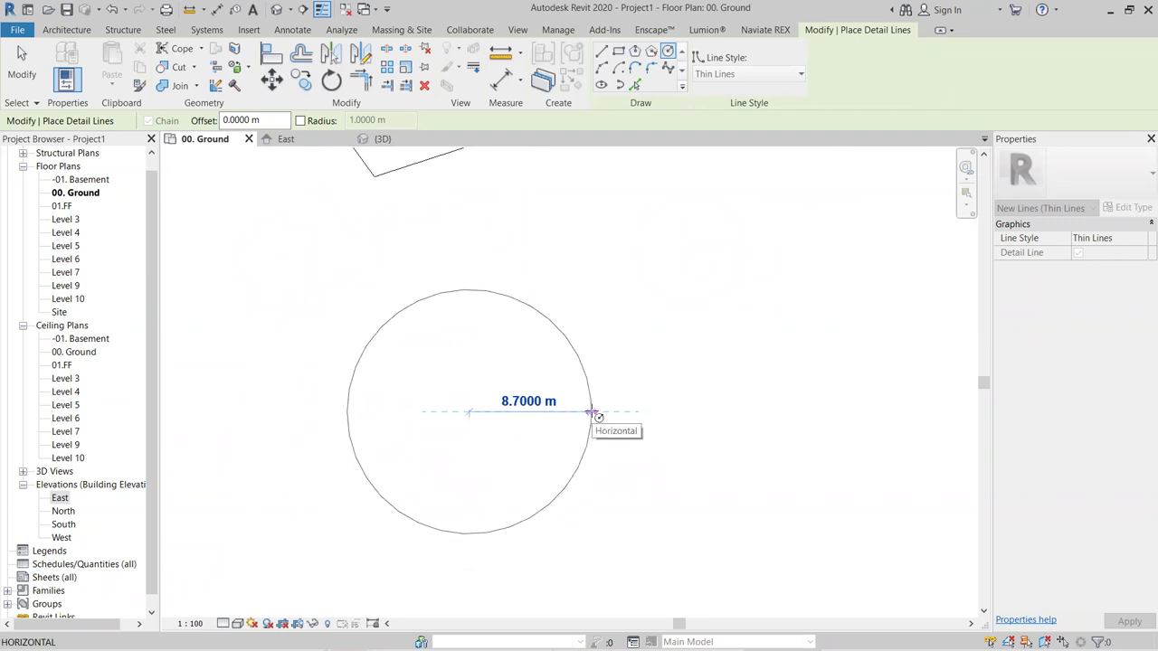
text(3)
key(Return)
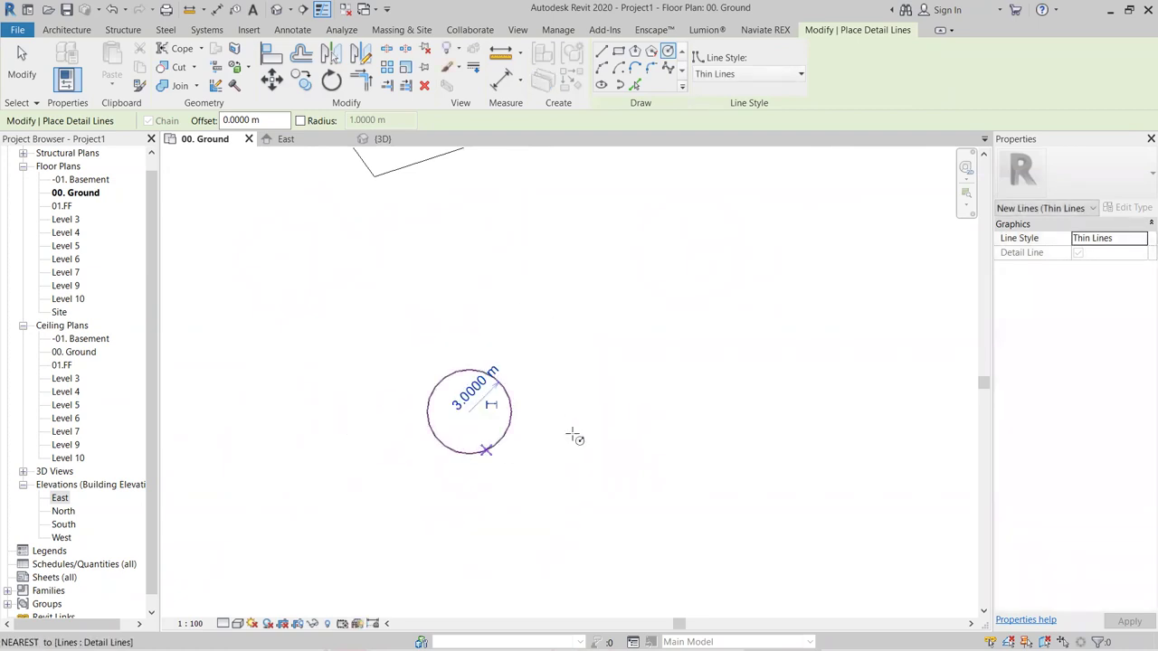
- Draw a detail line circle with a 5 m radius below the large pentagon, northeast of the 3 m circle
scroll(680, 360, down, 1)
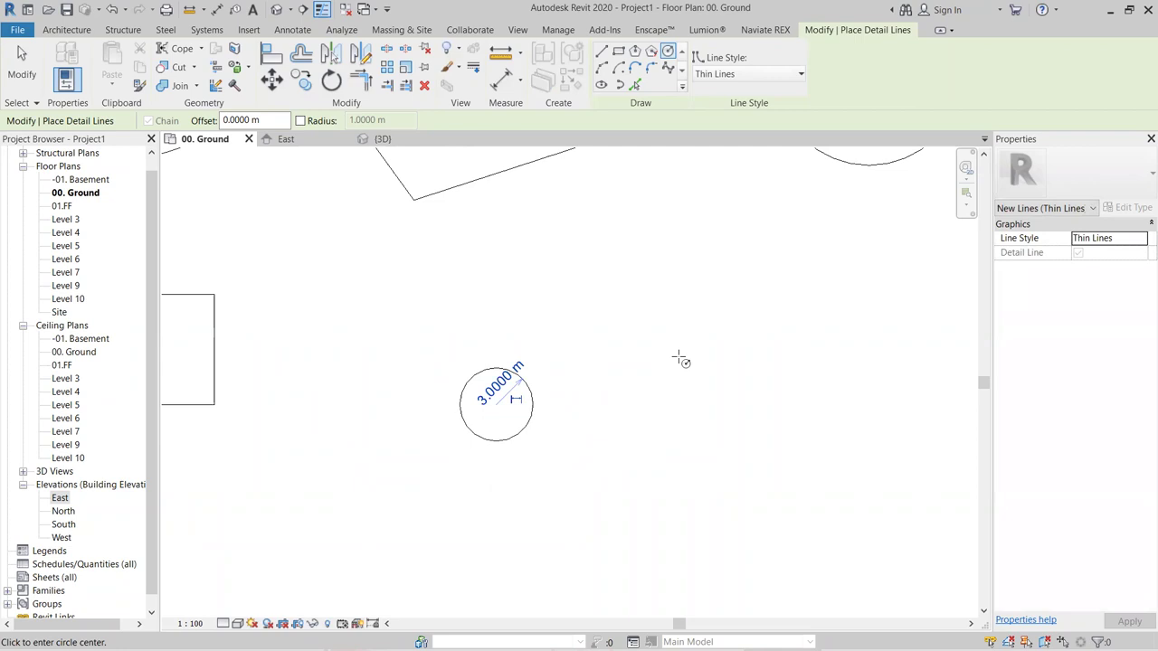
middle_drag(680, 360, 594, 421)
scroll(594, 421, down, 1)
click(565, 324)
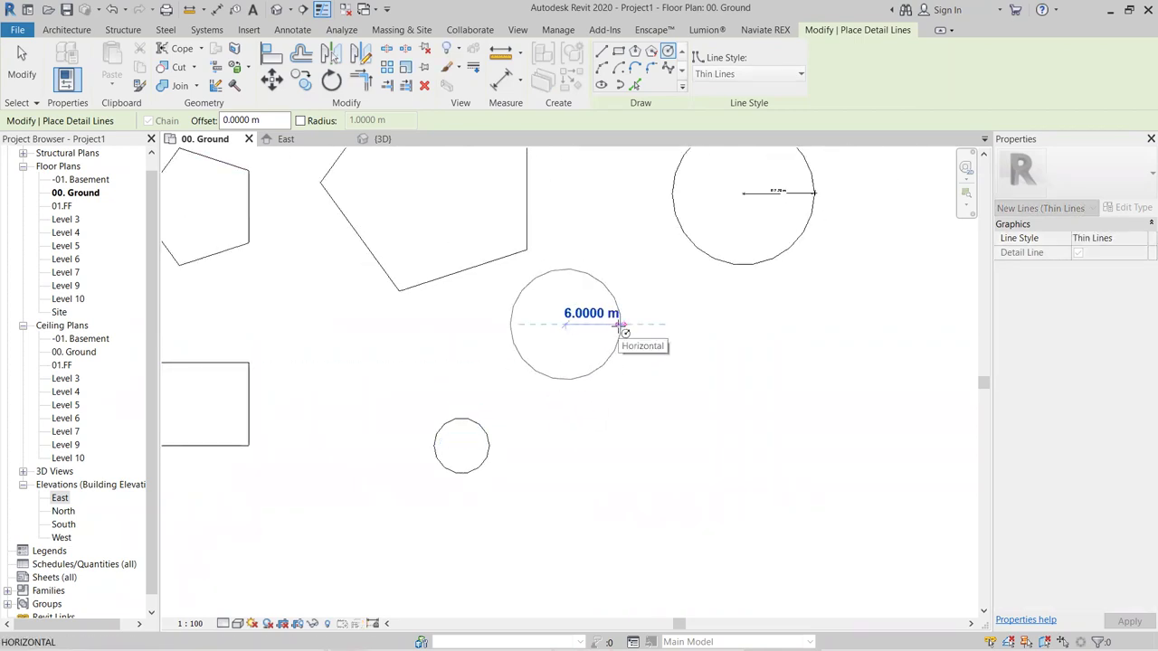
text(5)
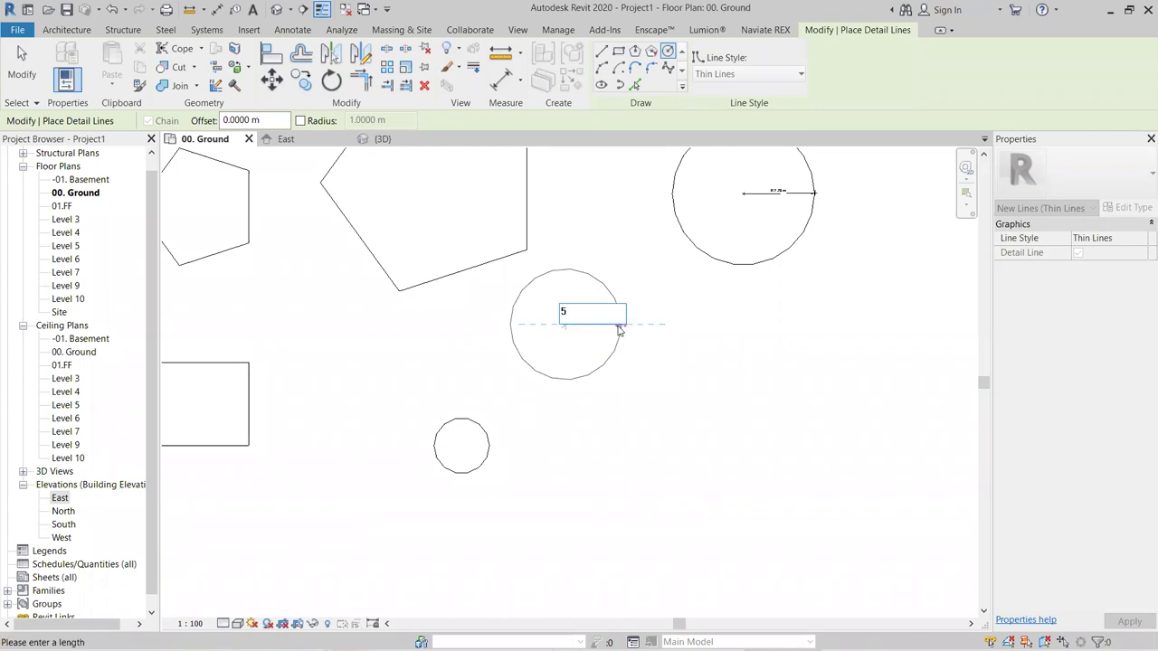
key(Return)
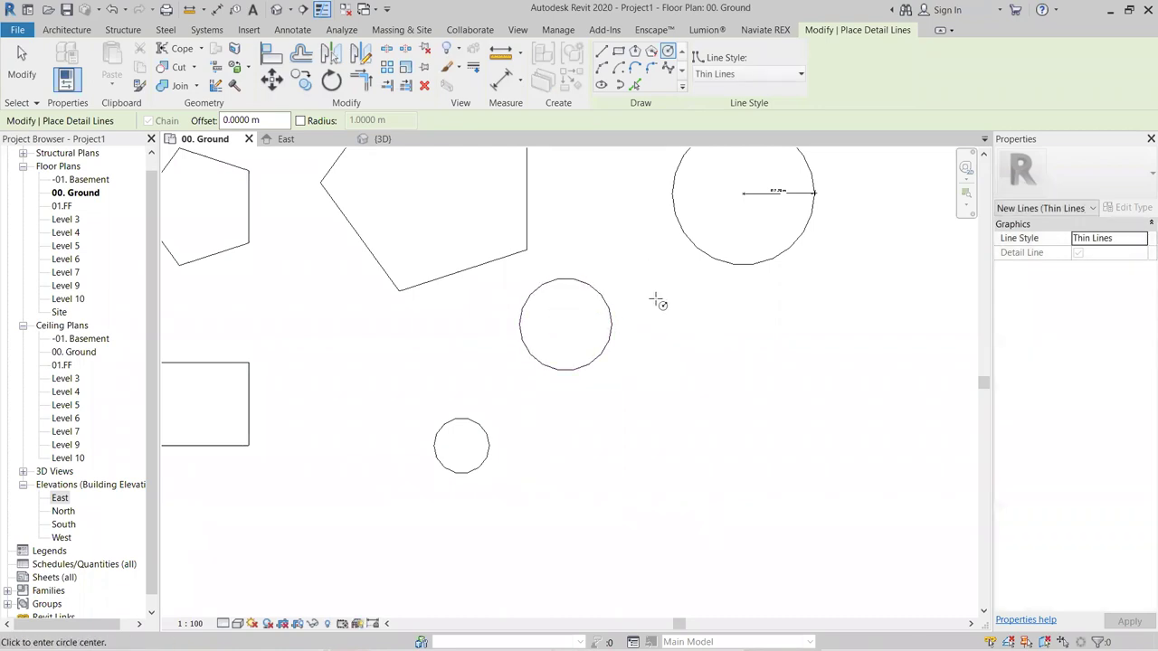
- Try to draw a Start-End-Radius arc with an 8 m radius across endpoints placed southeast of the 5 m circle
click(598, 70)
middle_drag(636, 461, 472, 419)
click(471, 417)
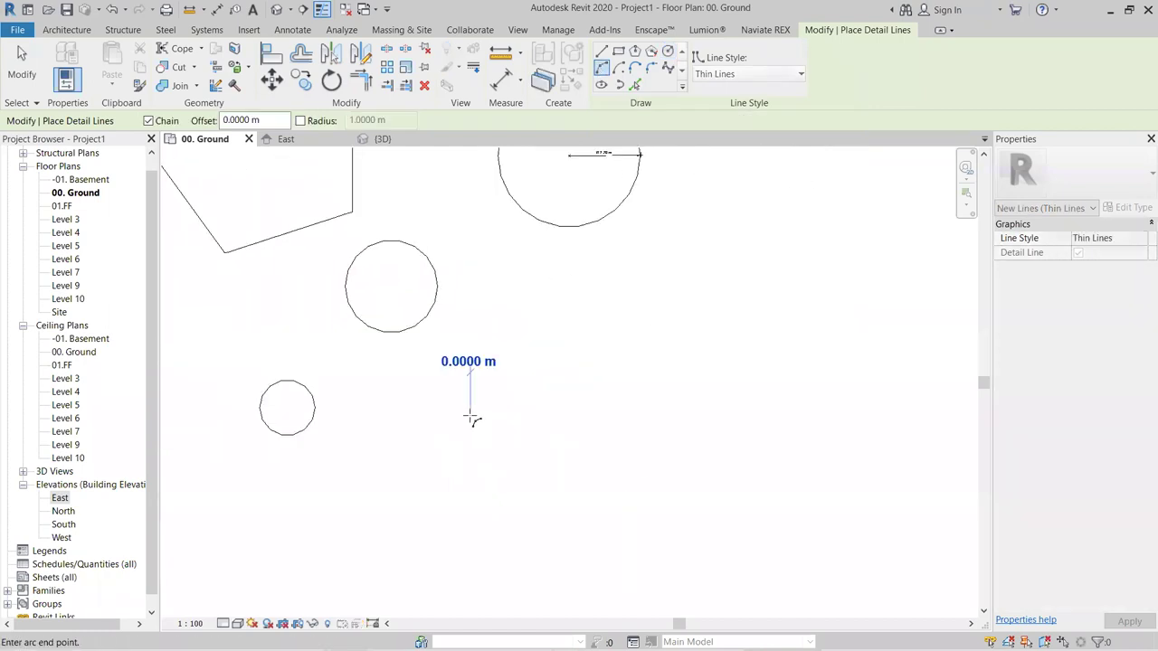
click(646, 416)
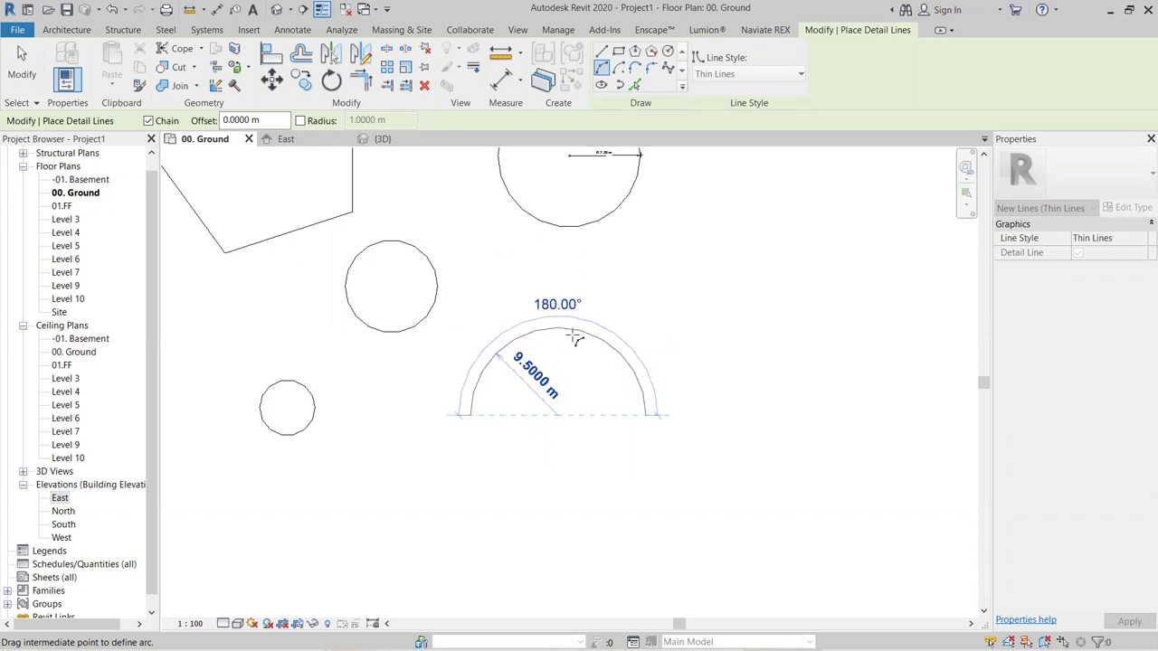
text(8)
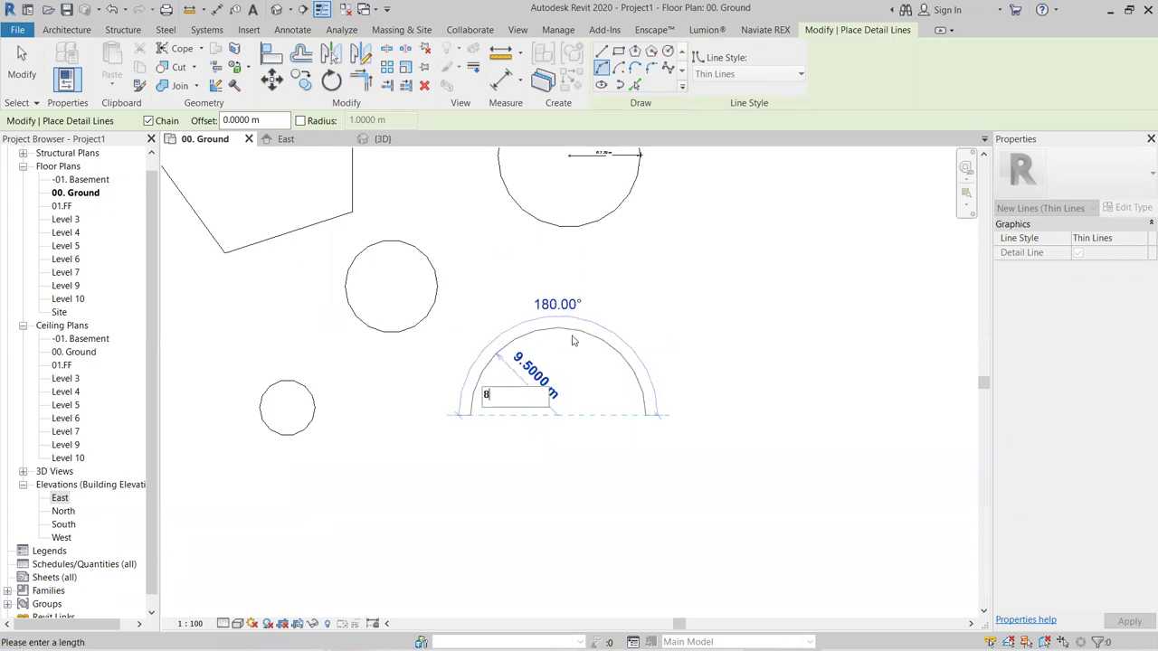
key(Return)
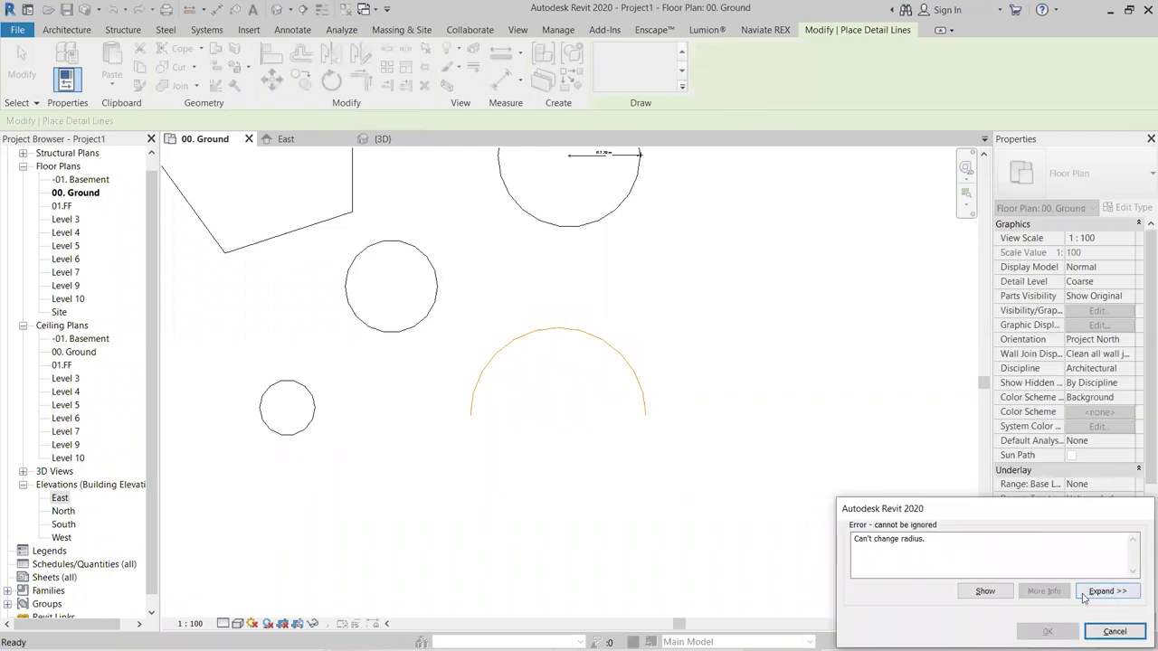
key(Escape)
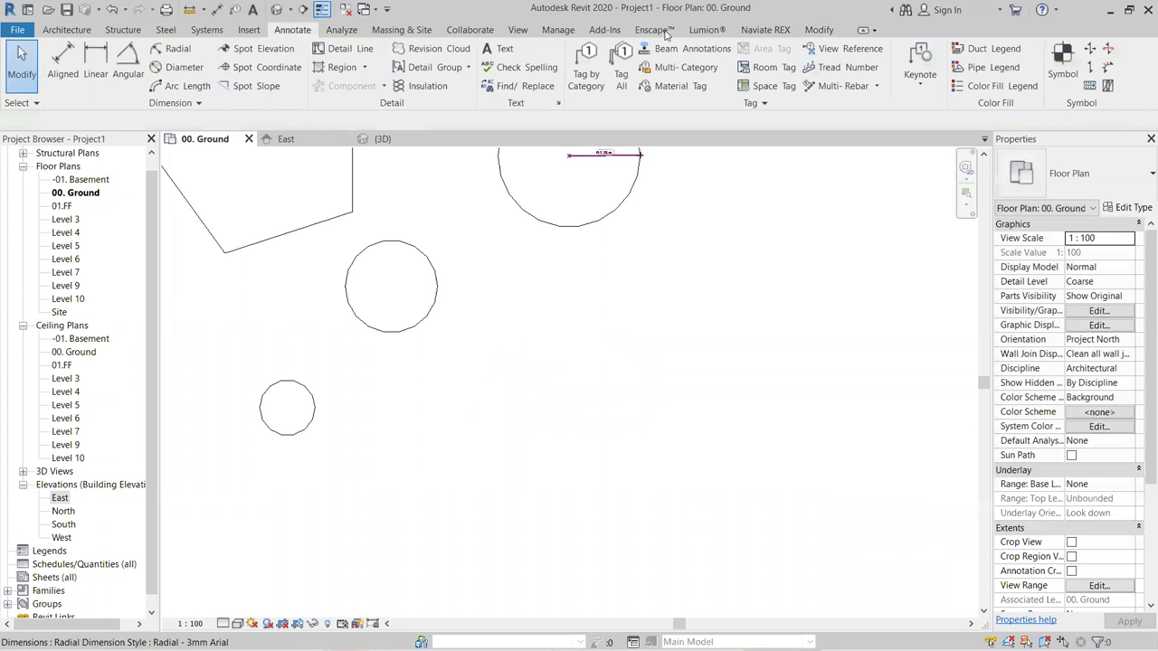
- Draw a freehand Start-End-Radius detail line arc, bulging upward, southeast of the 5 m circle
click(351, 52)
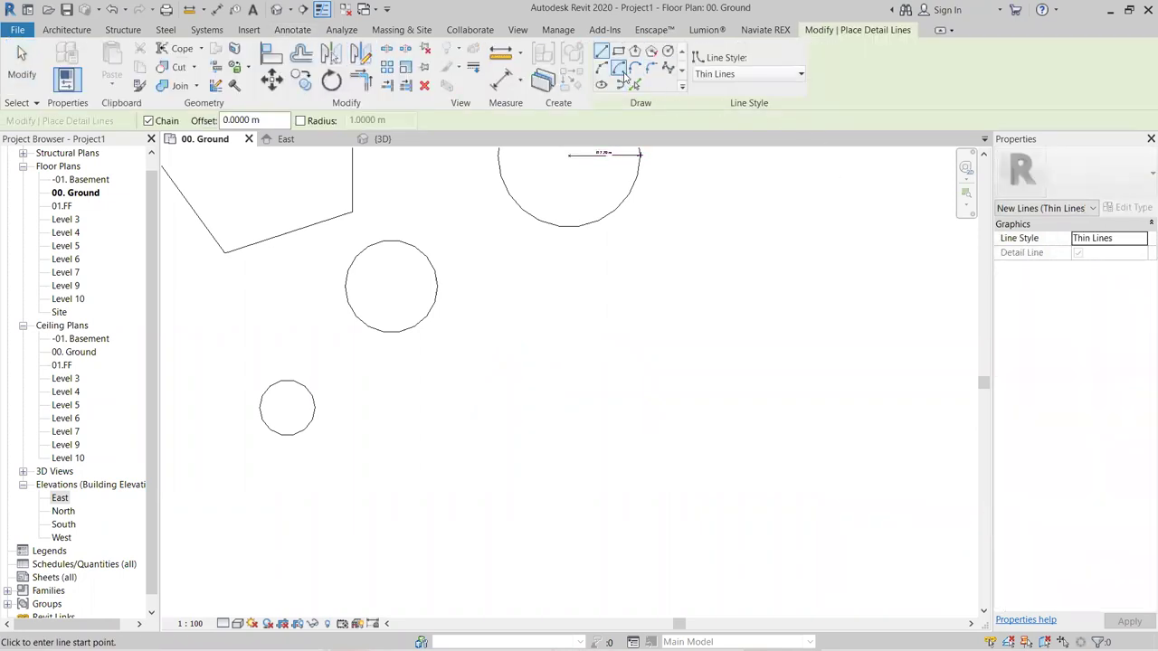
click(602, 69)
click(491, 385)
click(722, 384)
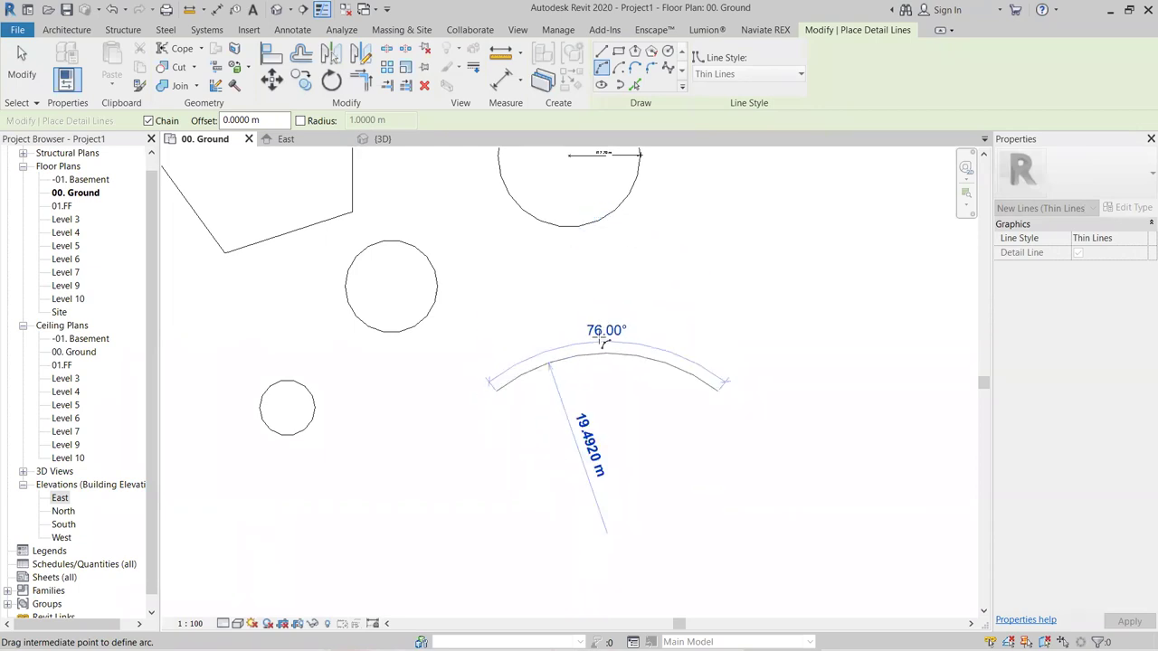
click(604, 319)
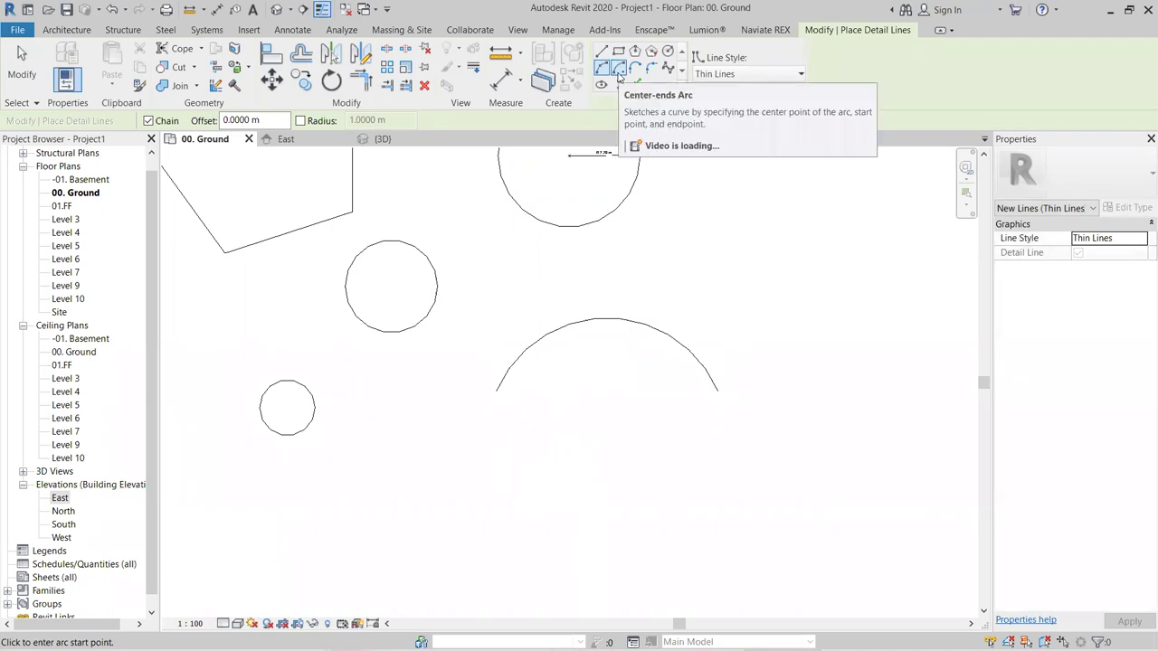
- Draw a Center-ends semicircle of 6 m radius inside the rectangle below the middle pentagon, centred on its lower edge's midpoint and ending at the corners
scroll(564, 354, down, 2)
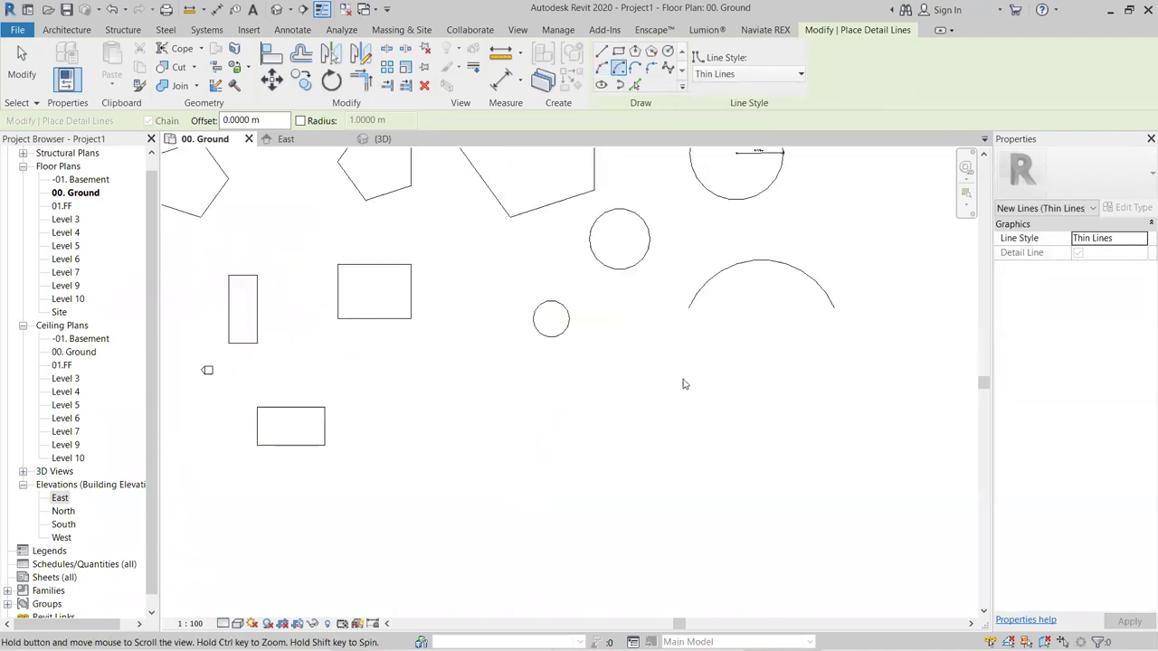
middle_drag(386, 293, 551, 362)
scroll(550, 357, up, 3)
click(529, 414)
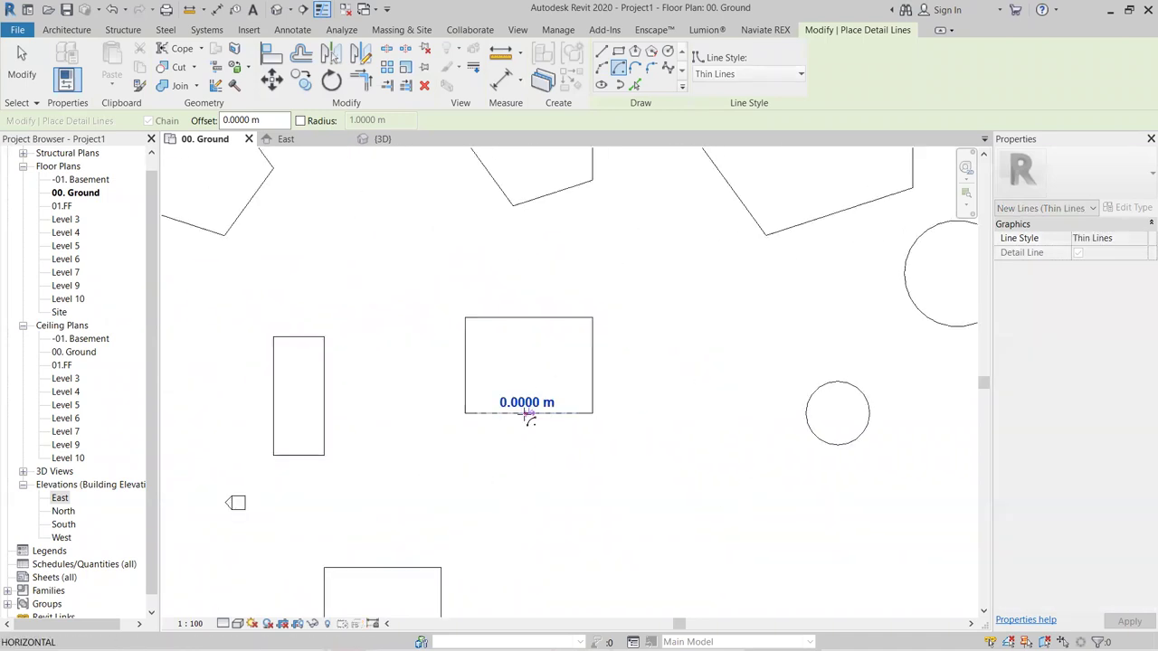
scroll(592, 414, up, 2)
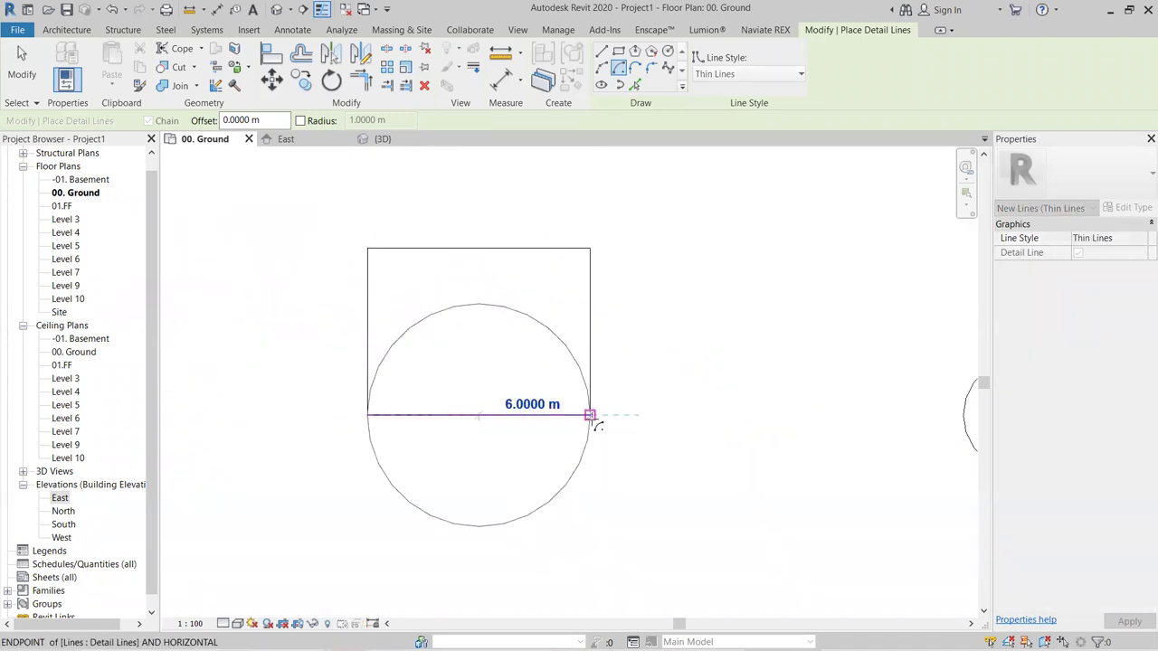
click(589, 415)
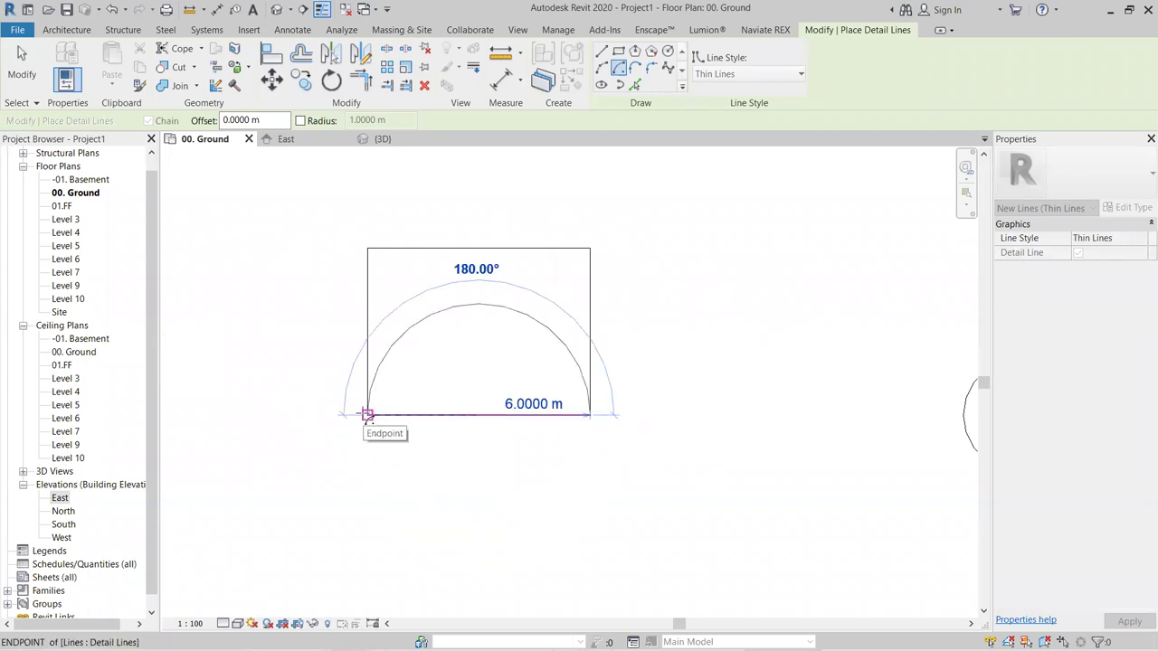
click(367, 415)
- Draw a Center-ends semicircle of 6 m radius above the same rectangle, centred on its upper edge's midpoint and ending at the upper corners
scroll(431, 270, up, 1)
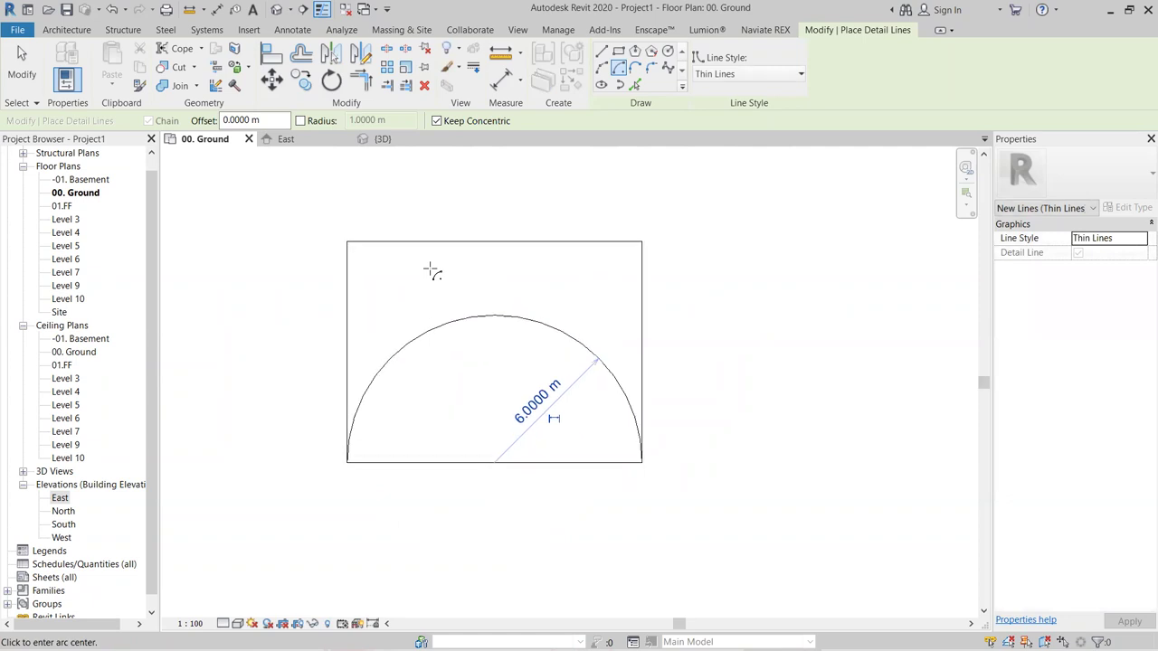
scroll(431, 269, up, 1)
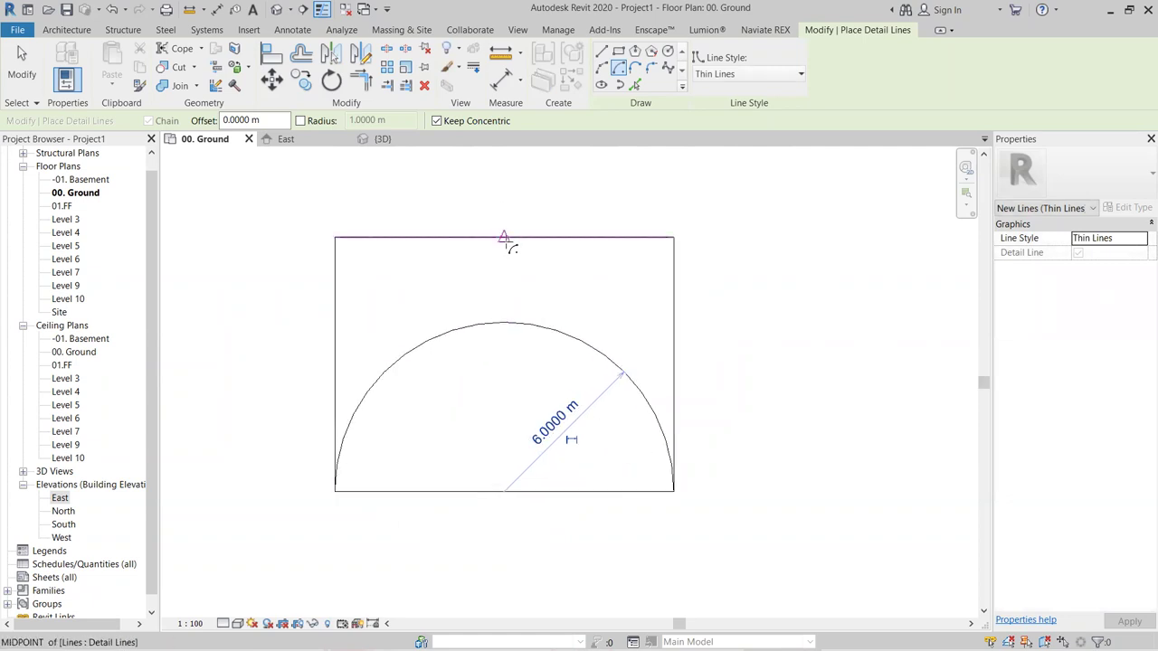
click(504, 238)
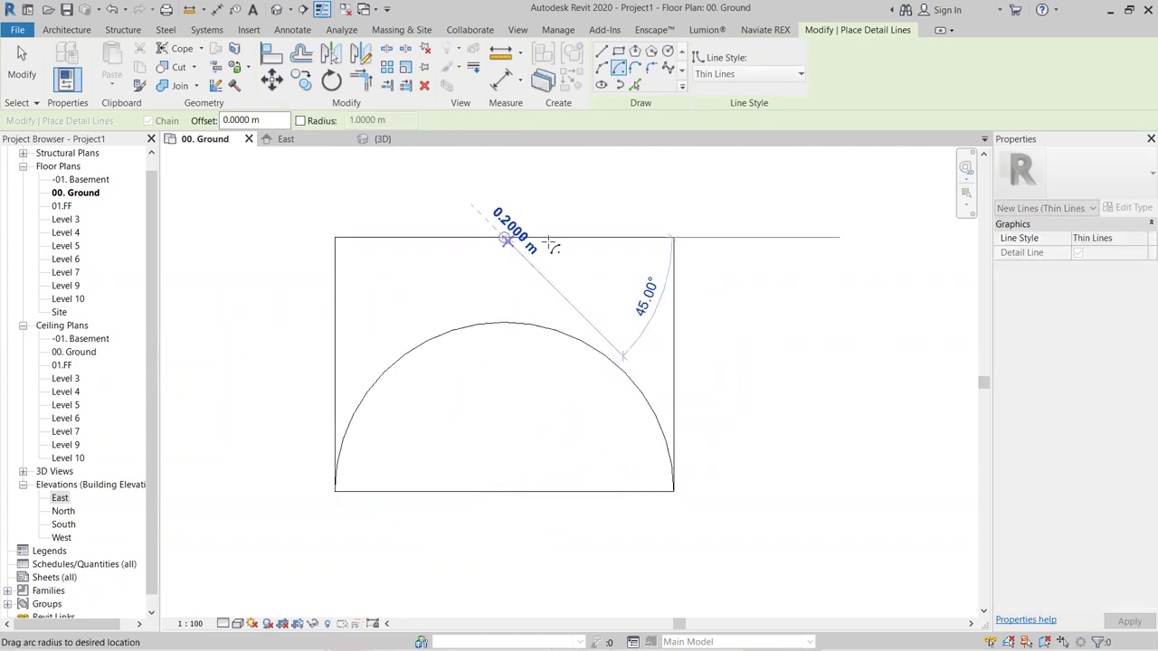
click(674, 238)
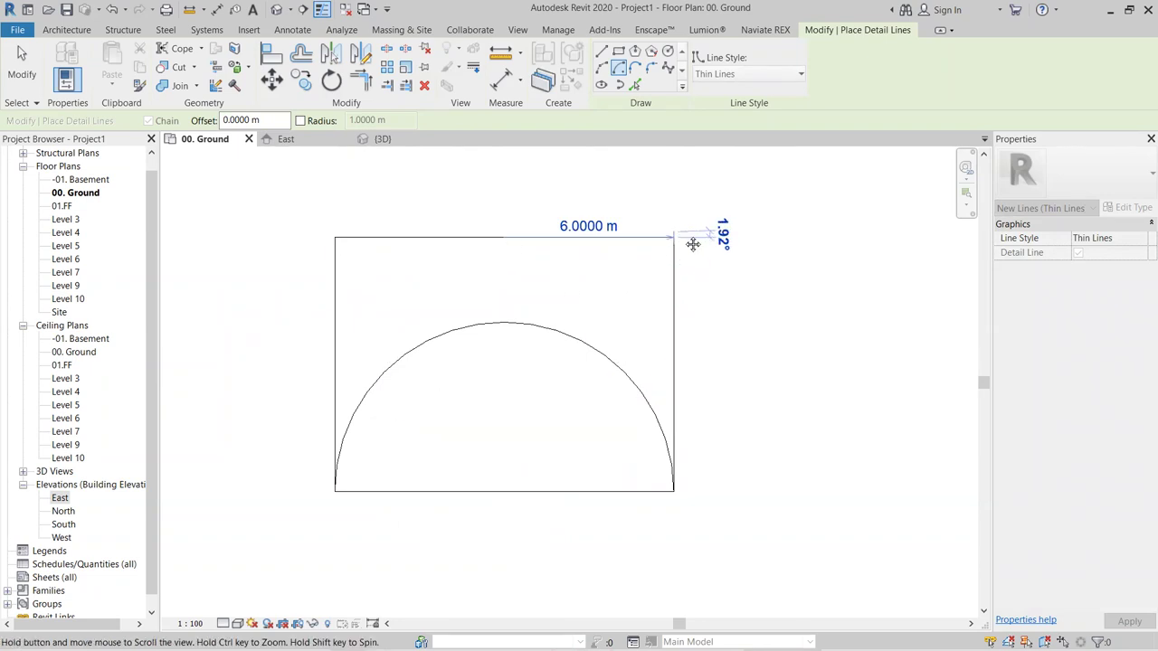
middle_drag(610, 150, 626, 224)
click(352, 309)
scroll(873, 325, down, 2)
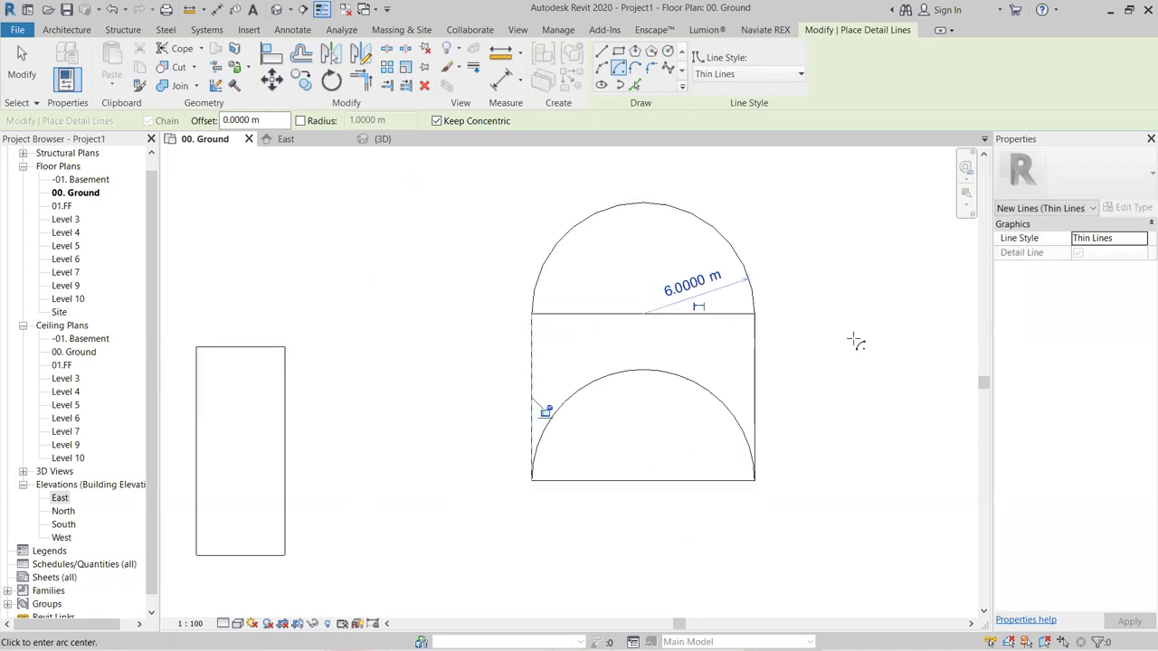
middle_drag(853, 338, 691, 337)
click(579, 314)
click(747, 314)
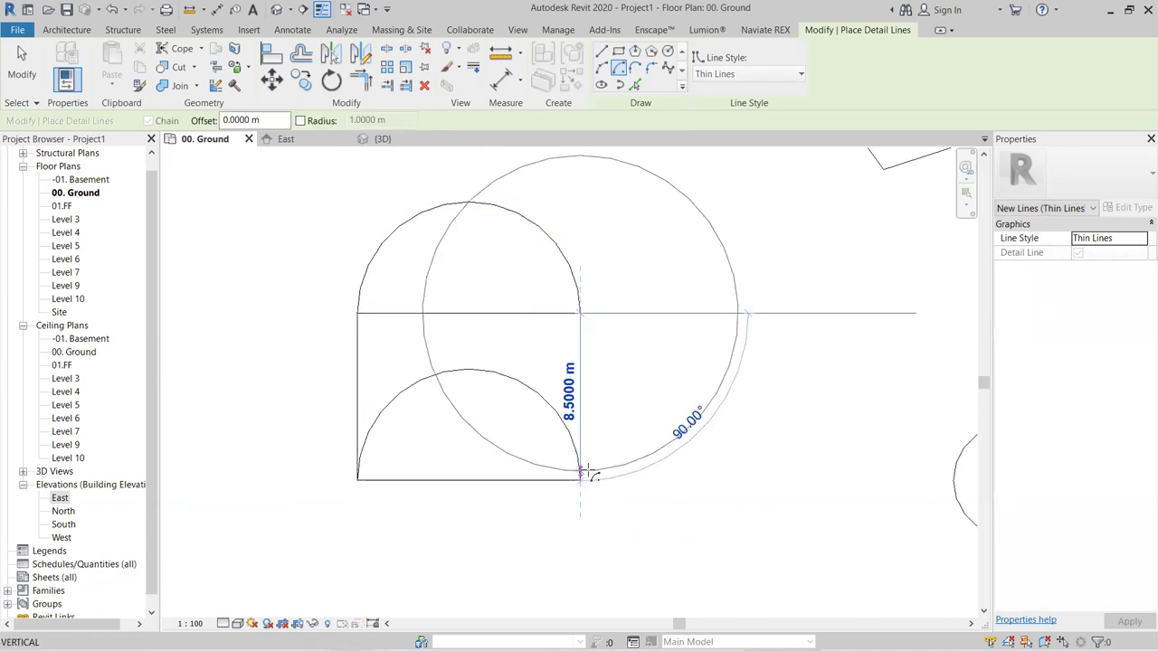
key(Escape)
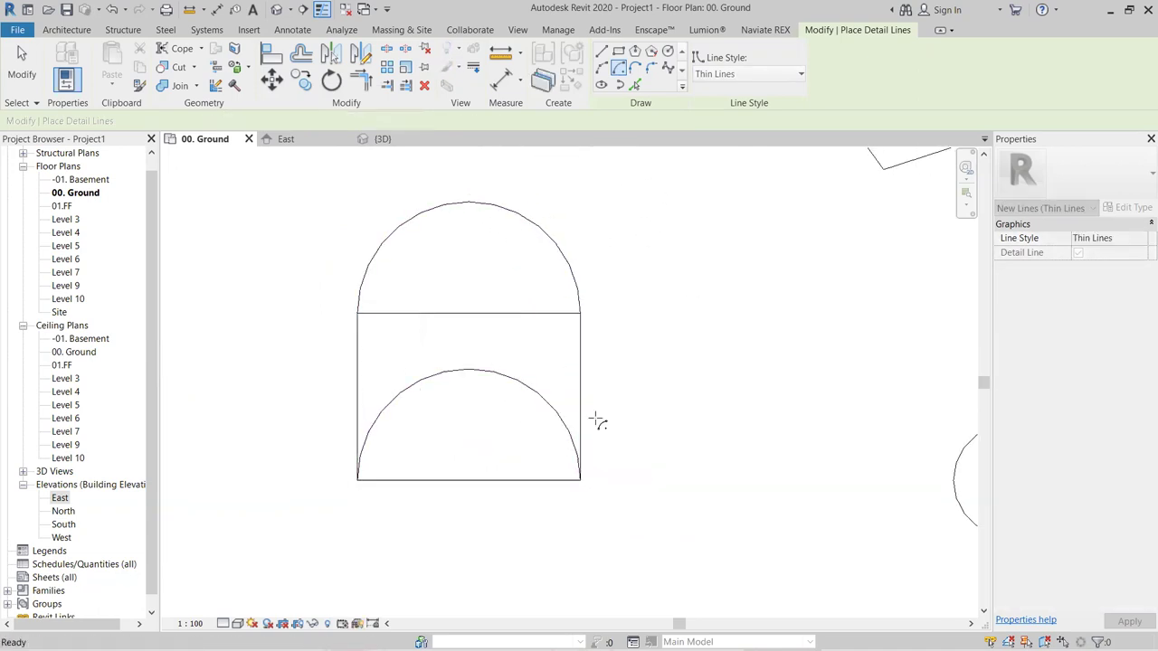
- Draw a Center-ends semicircle of 4.5 m radius outward from the rectangle's east edge, centred on its midpoint and joining its corners
click(580, 396)
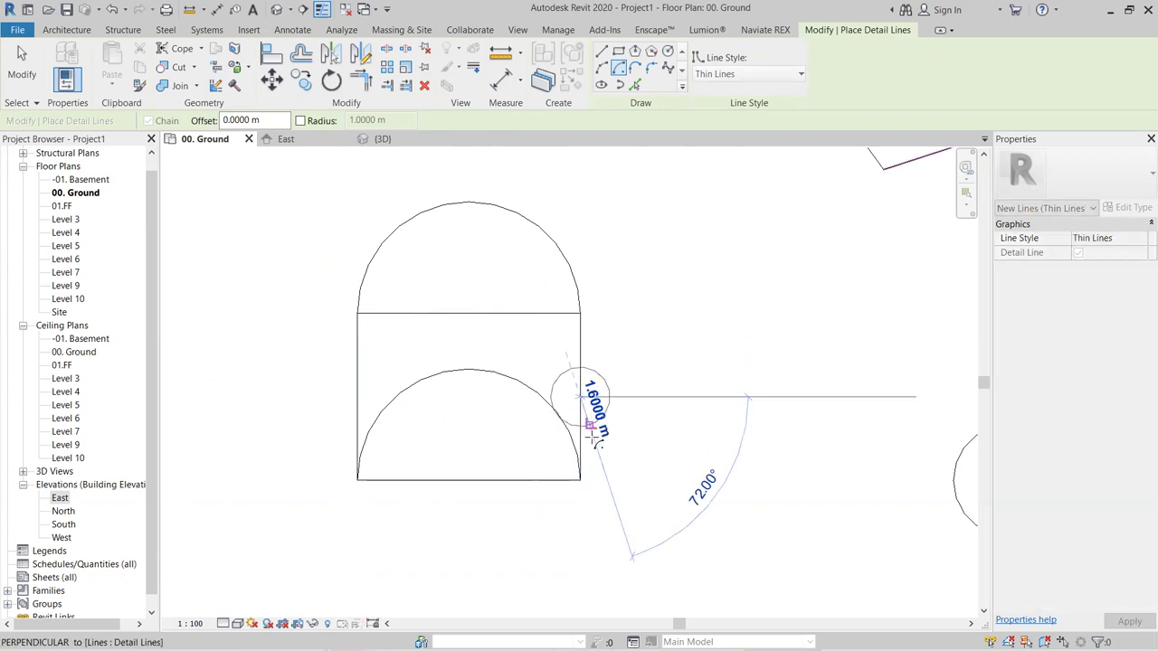
click(580, 481)
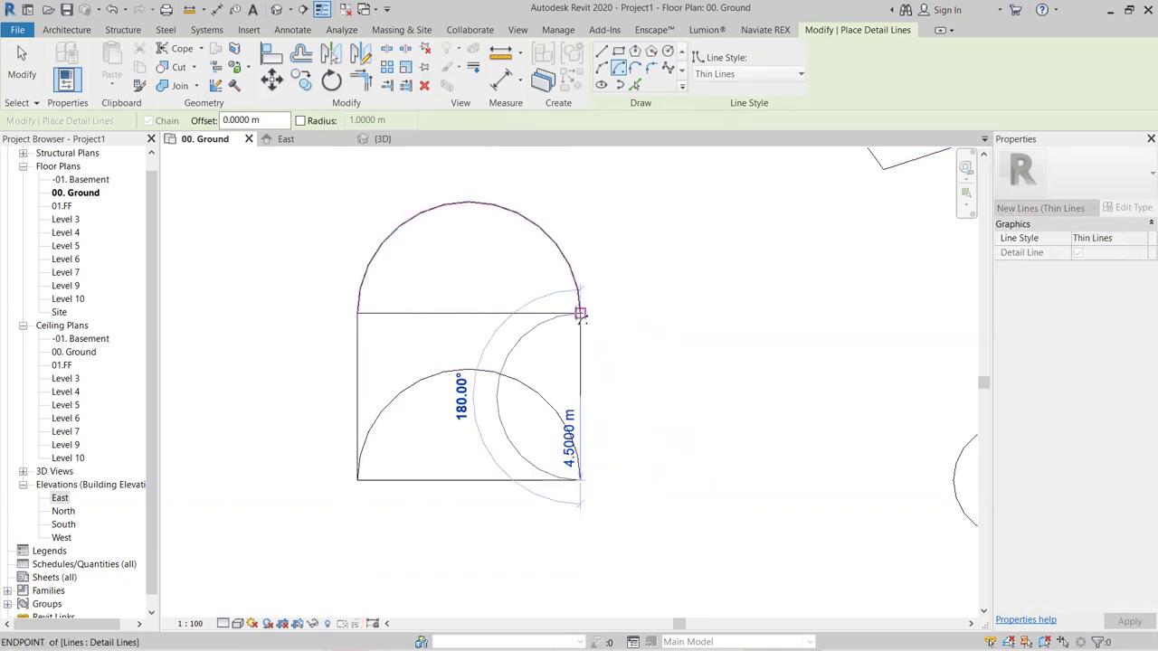
click(580, 312)
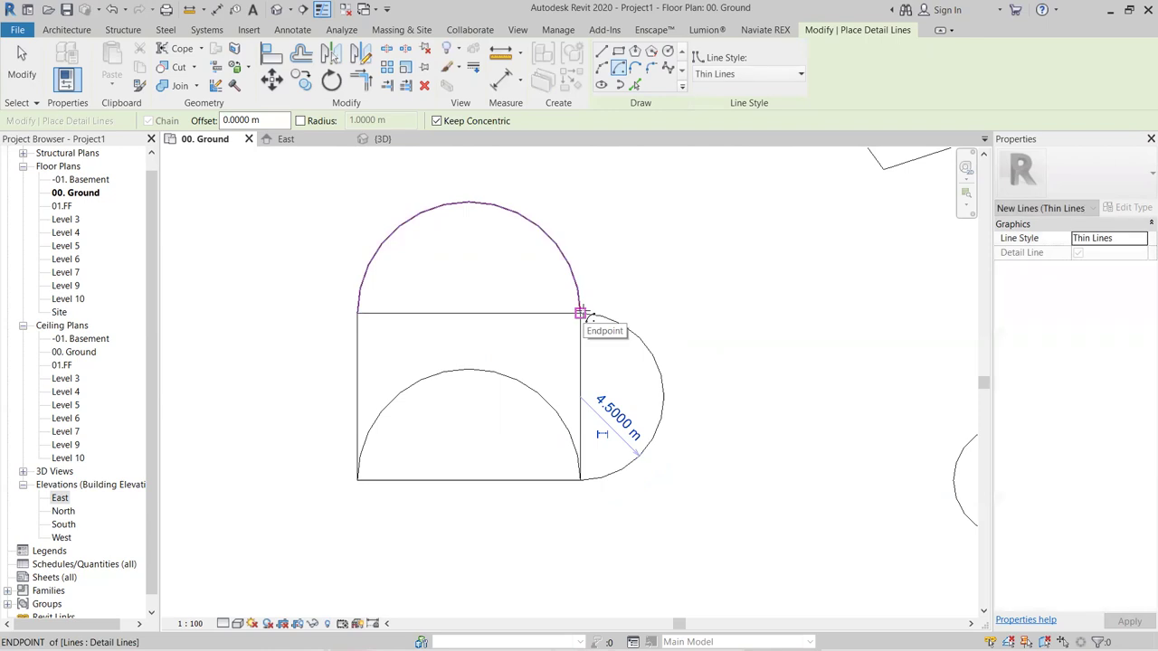
key(Escape)
key(Escape)
- Draw a short, slightly sloping detail line east of the lowest rectangle, below the 3 m circle
scroll(609, 407, down, 3)
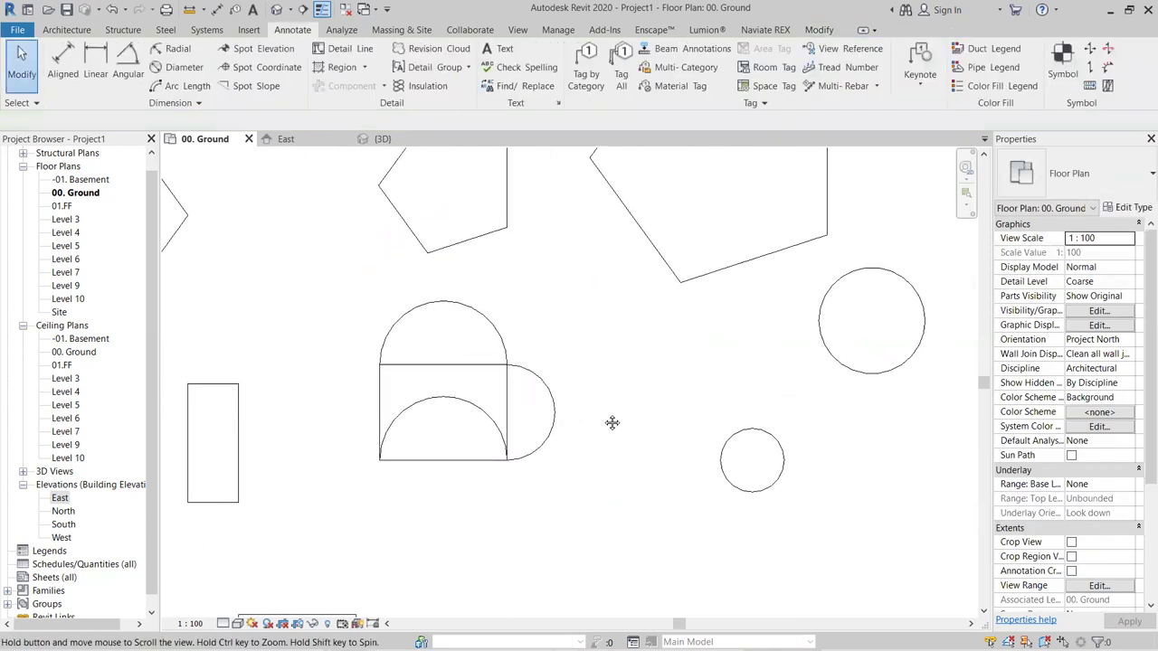
click(362, 54)
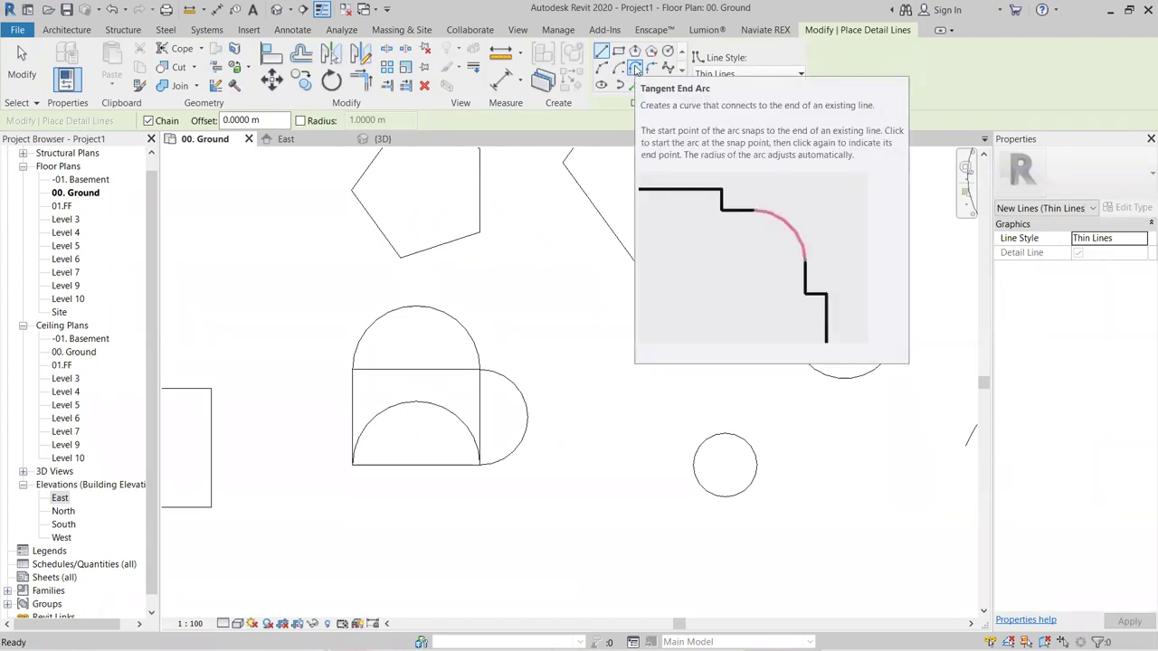
scroll(573, 285, down, 1)
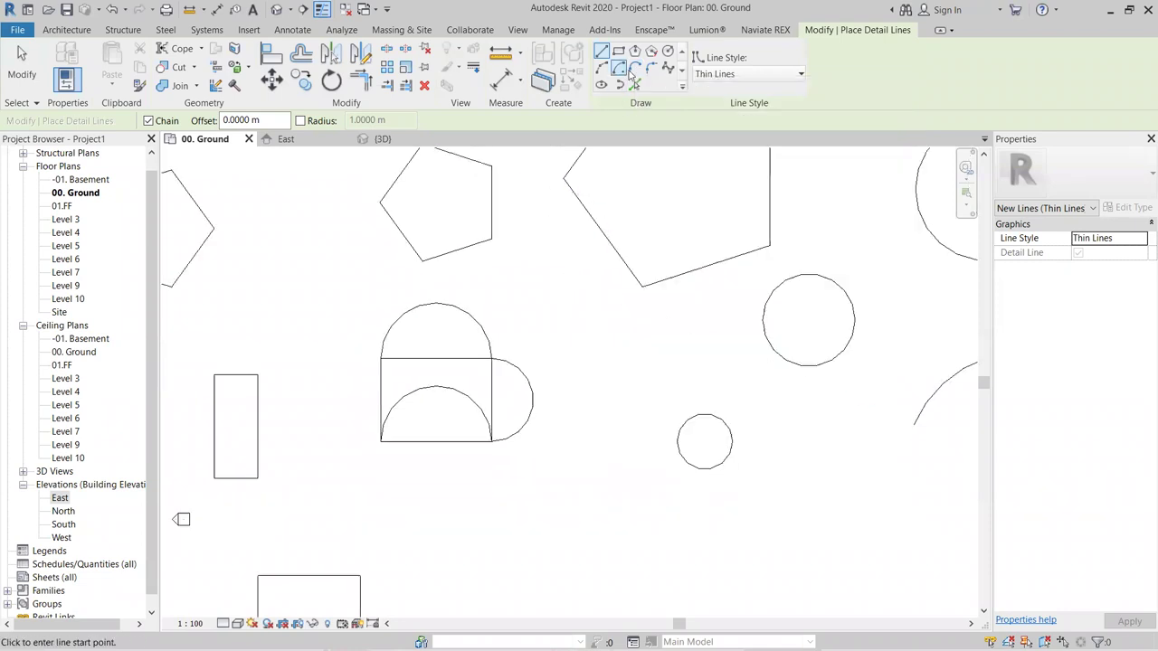
scroll(441, 367, down, 3)
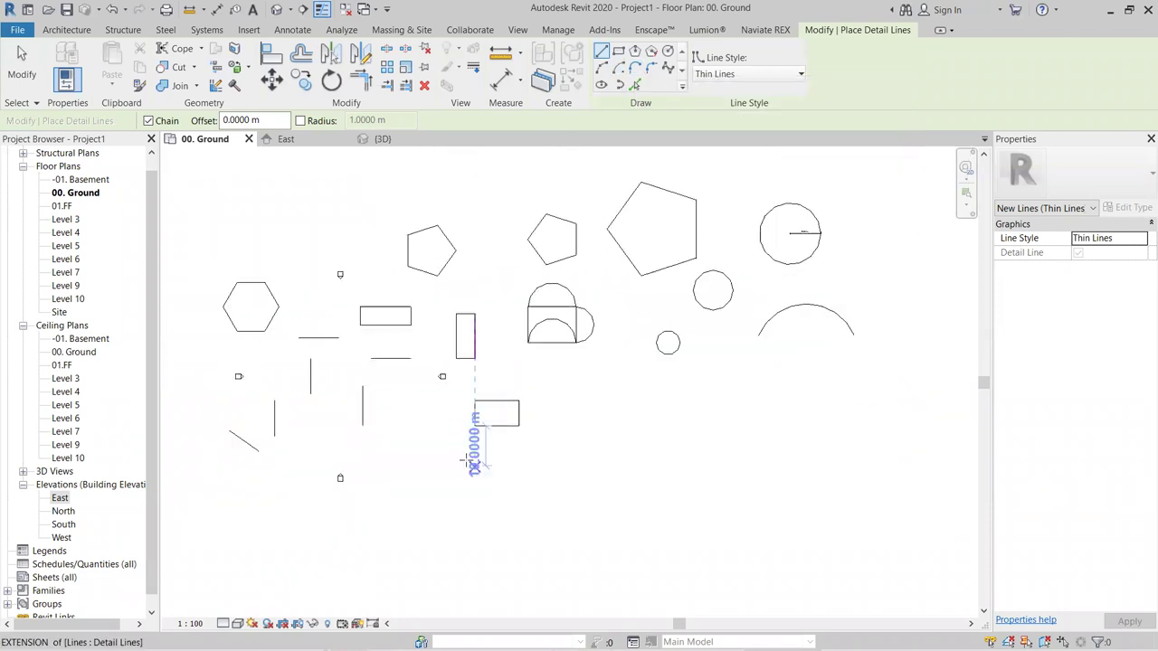
scroll(511, 393, up, 3)
click(522, 287)
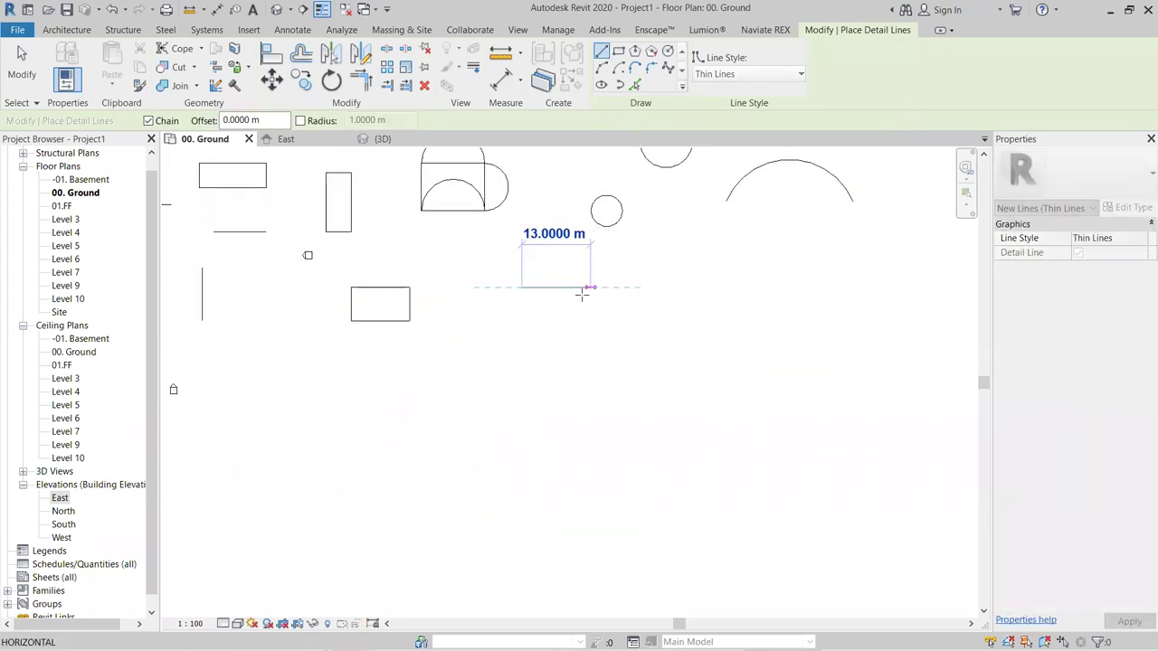
click(572, 296)
key(Escape)
- Draw a chained, stepped detail line descending southeast below the sloping line, including a vertical segment of about 12 m and a horizontal one of about 17 m
click(483, 383)
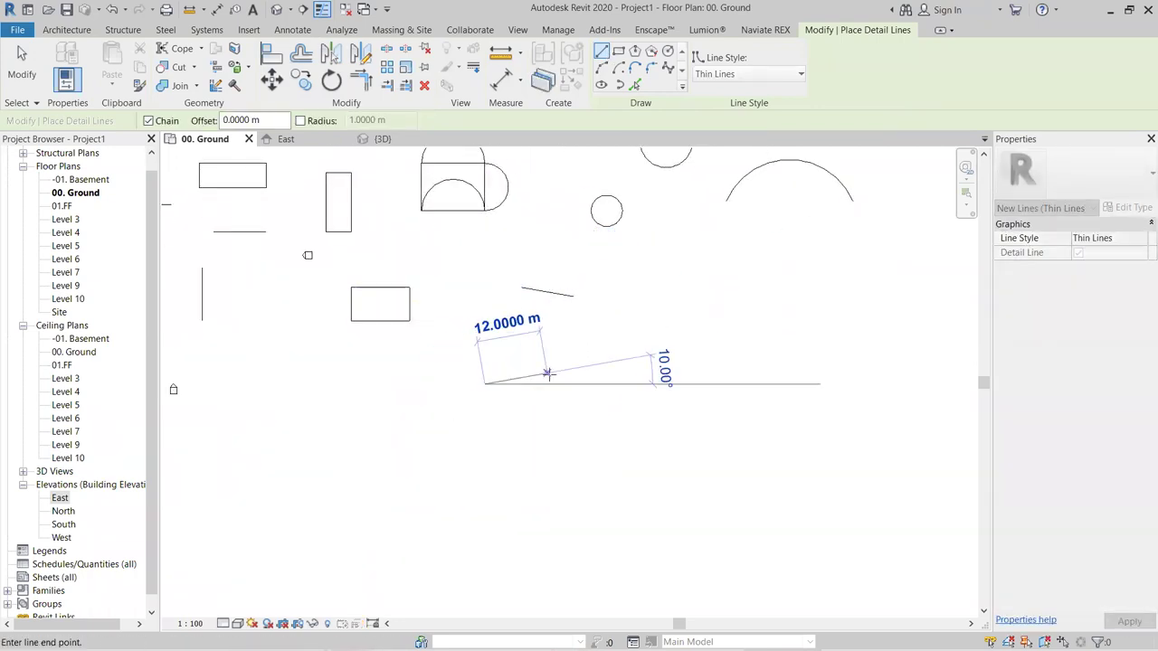
click(548, 383)
click(548, 441)
click(617, 442)
click(617, 503)
click(707, 504)
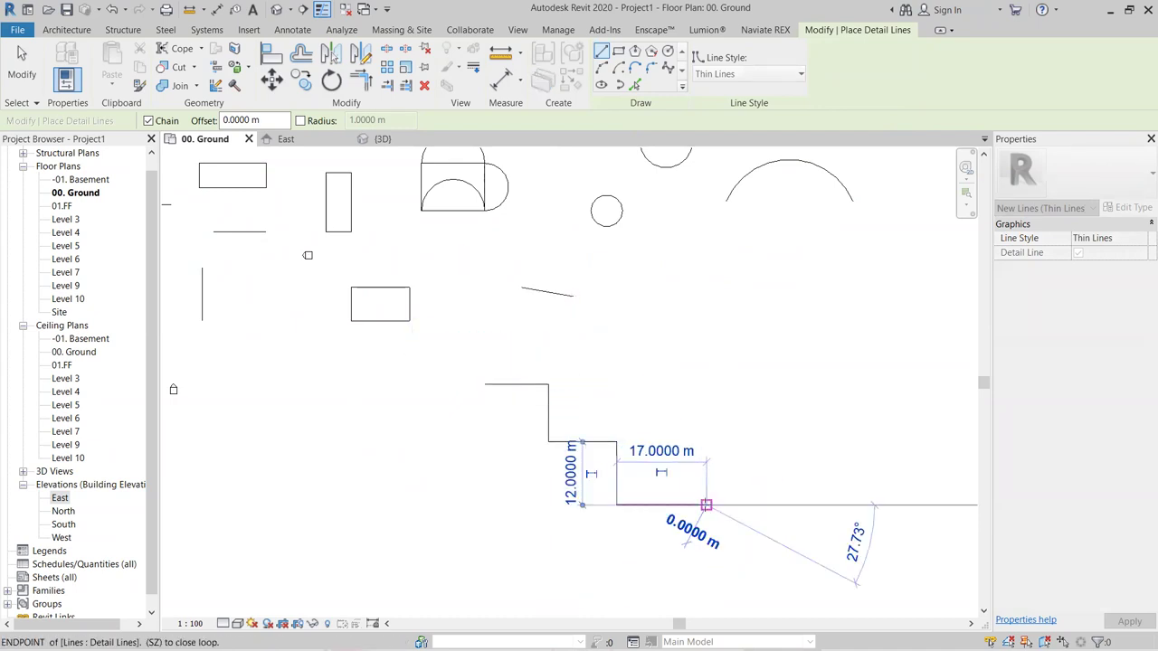
click(711, 557)
key(Escape)
key(Escape)
- Draw a Tangent End Arc of about 3.43 m radius from the stepped line's first corner back onto its uppermost horizontal segment
scroll(546, 398, up, 4)
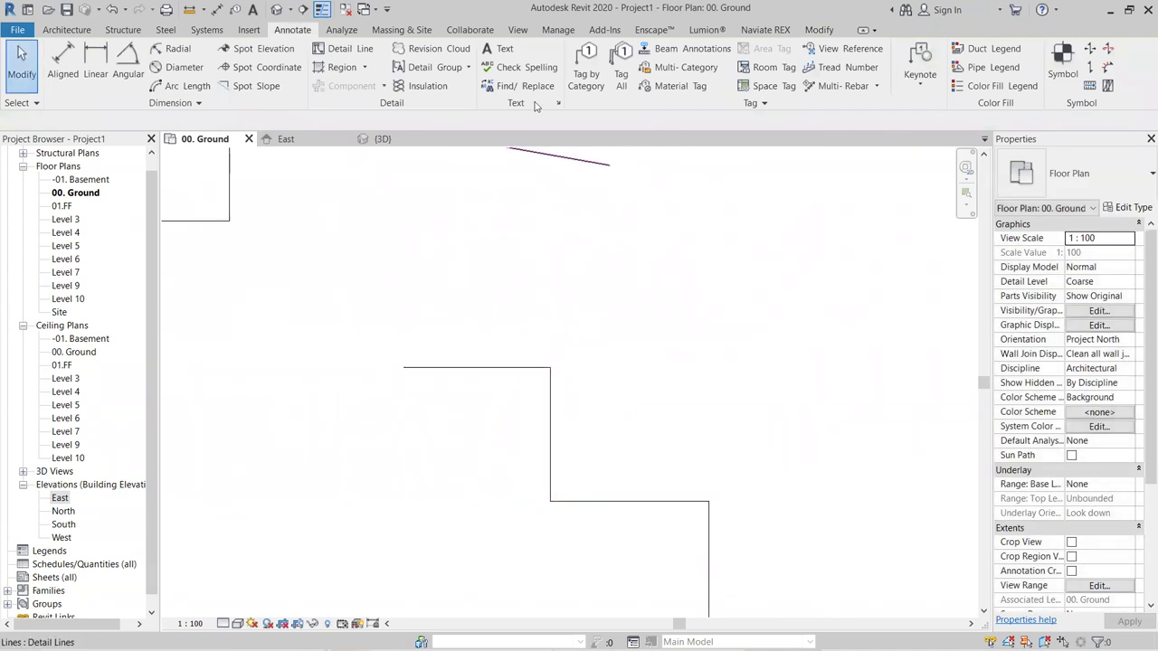
click(339, 49)
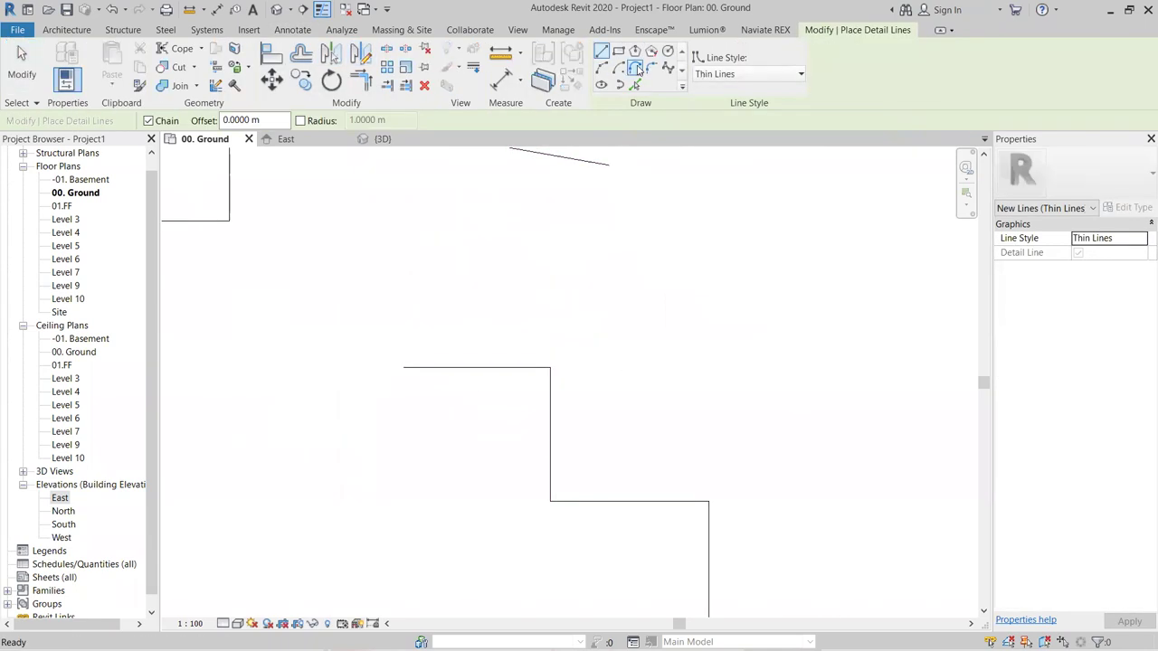
click(636, 69)
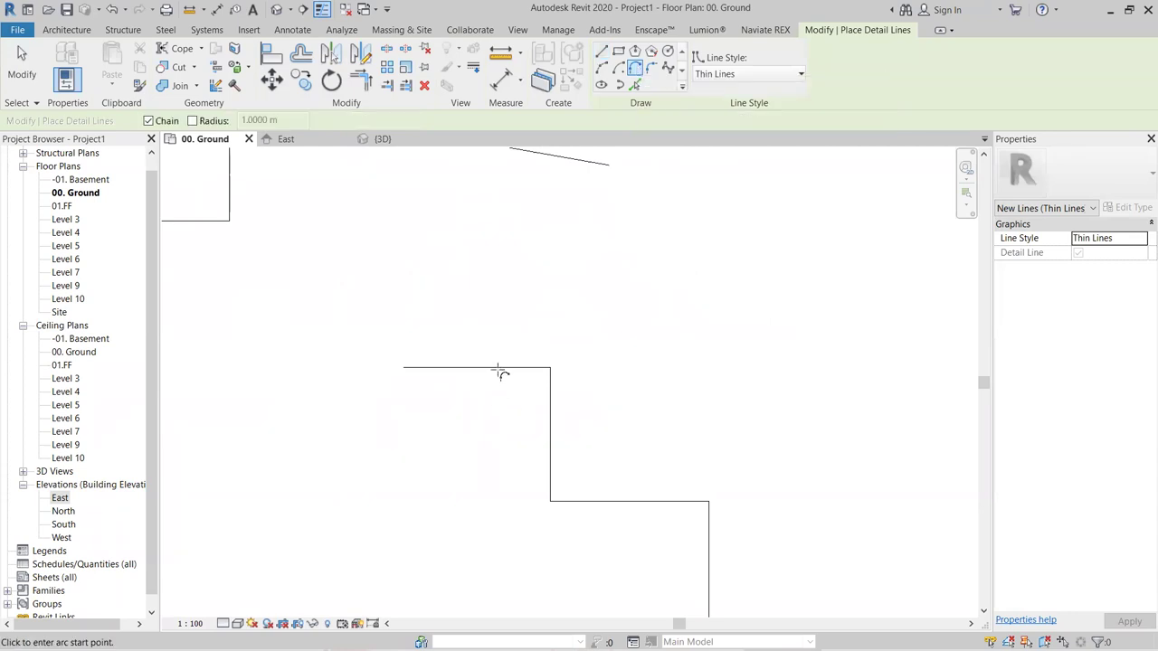
click(550, 369)
scroll(543, 348, up, 3)
click(340, 400)
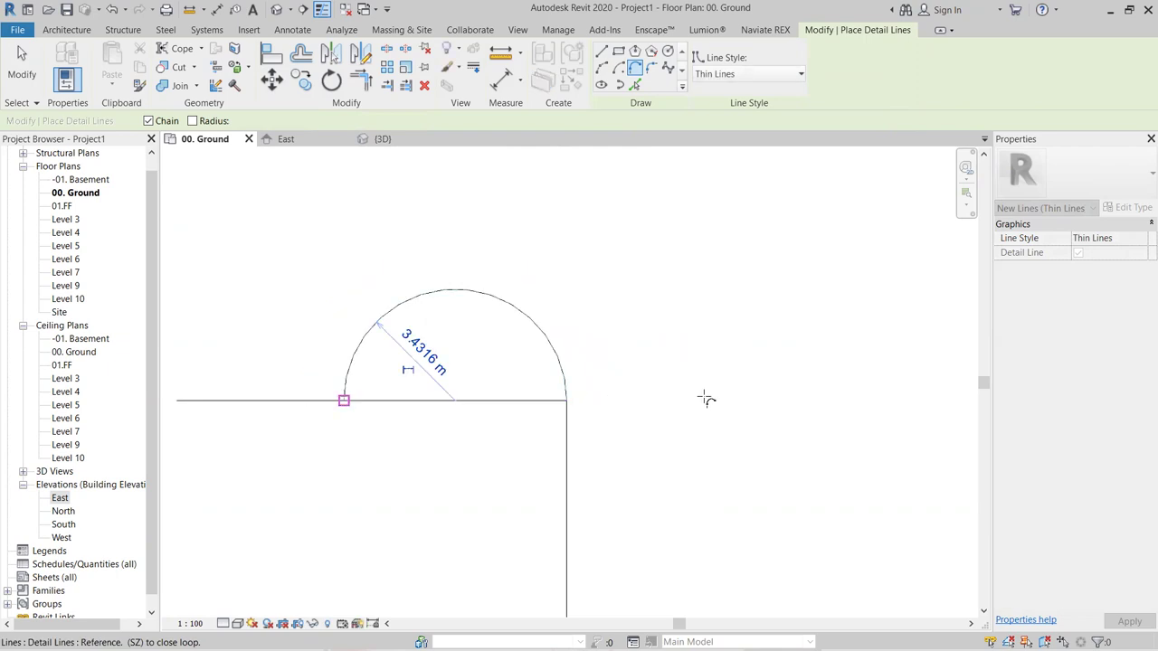
- Draw a tangent end arc of about 11.09 m radius from the stepped line's first outer corner to its second outer corner
scroll(677, 392, down, 4)
scroll(511, 326, up, 1)
click(361, 288)
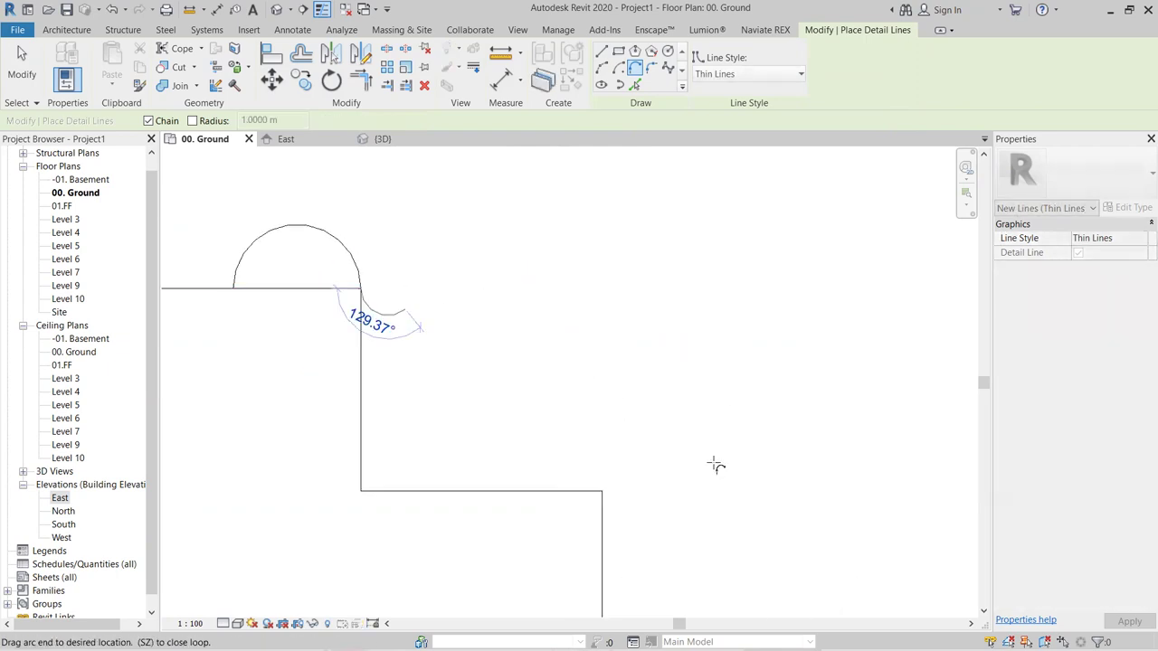
click(602, 493)
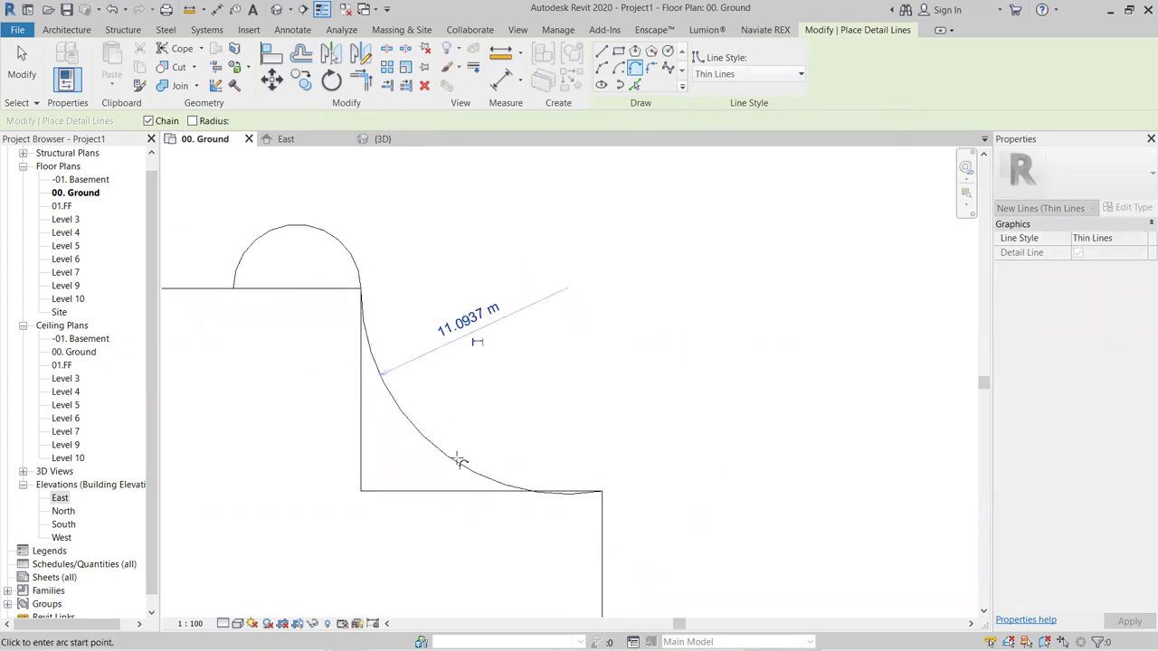
- Continue with a tangent end arc of about 14.69 m radius from the second outer corner to the third
scroll(775, 465, down, 3)
middle_drag(775, 465, 401, 251)
scroll(358, 294, up, 2)
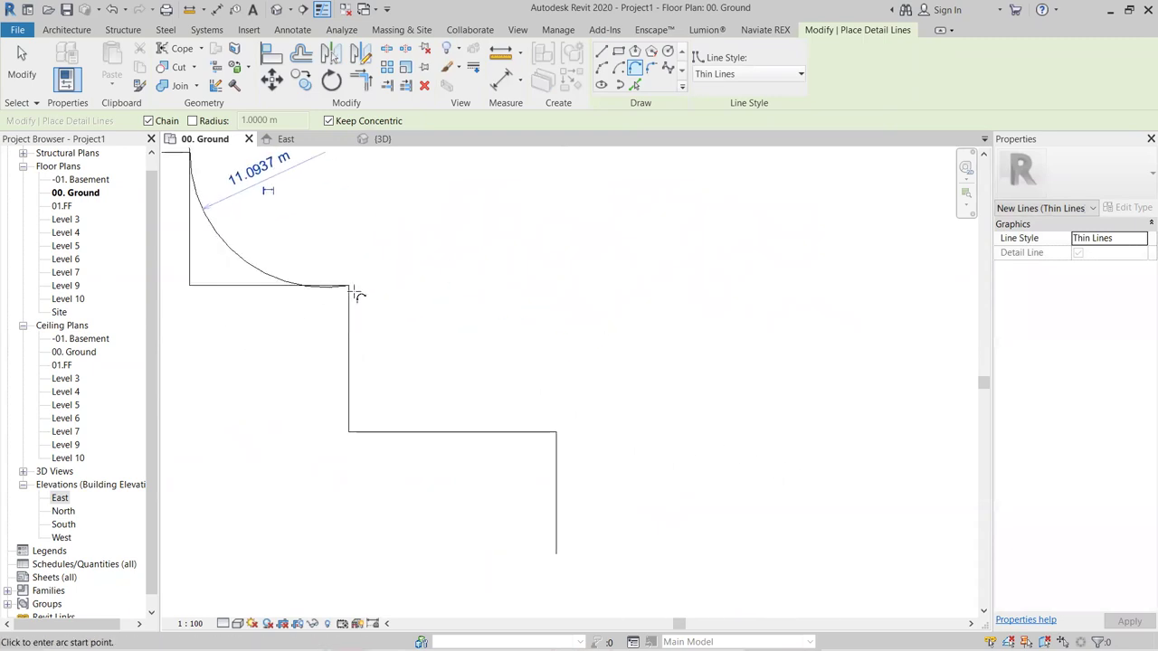
click(350, 286)
click(556, 431)
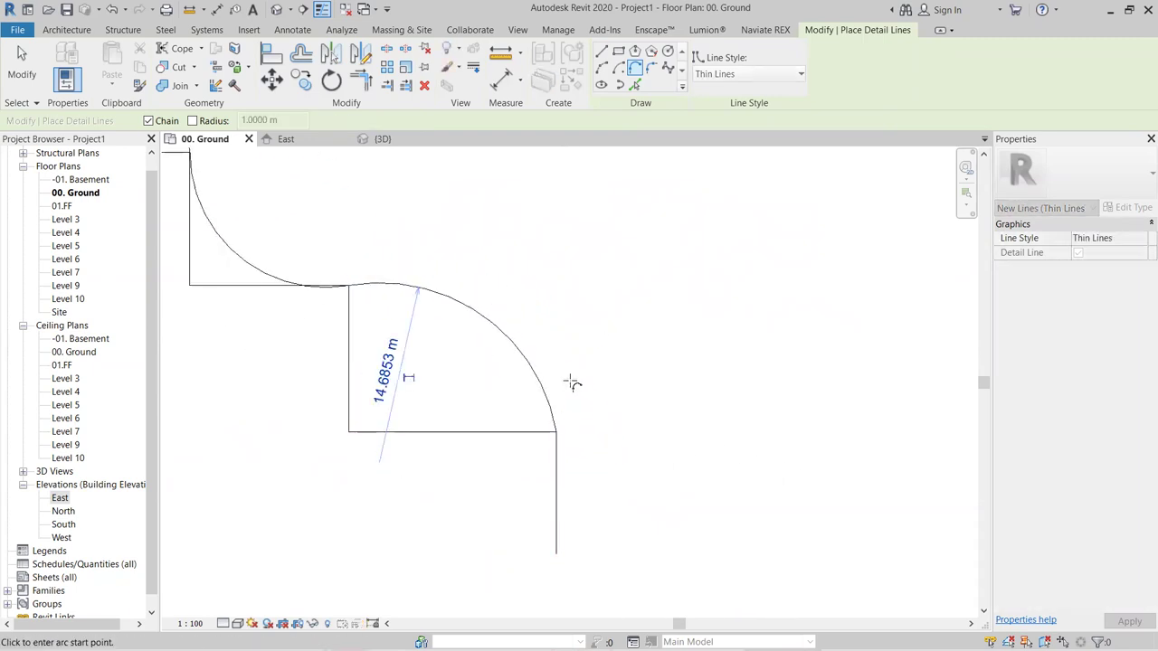
scroll(659, 444, down, 1)
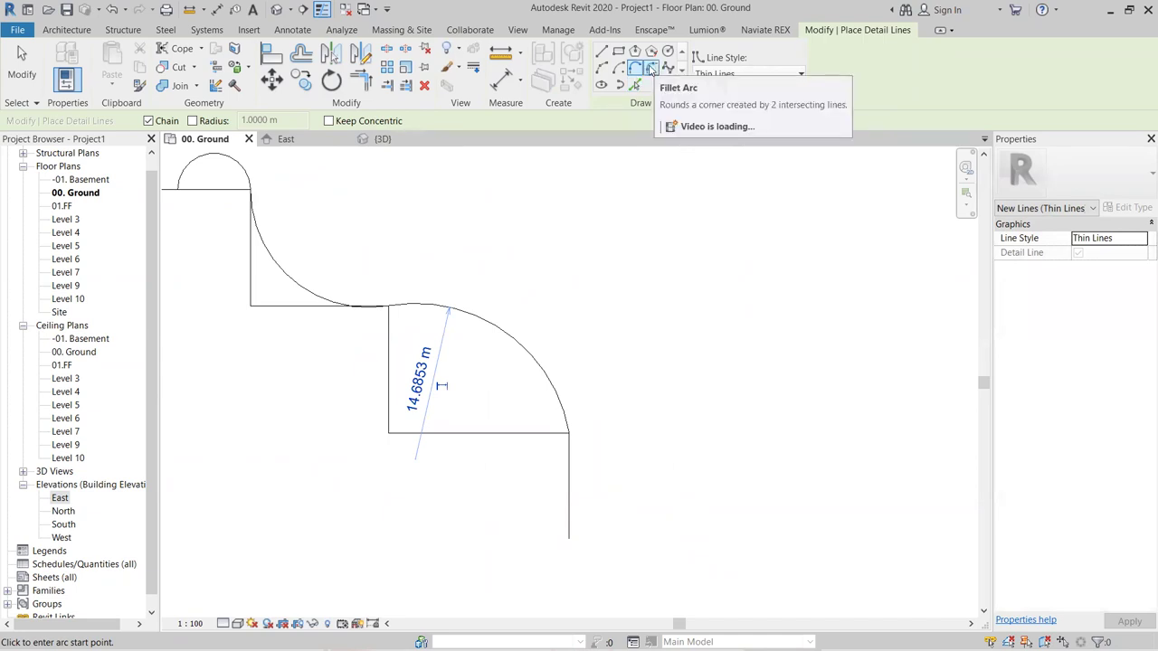
- Round the stepped line's first outer corner with a Fillet Arc of about 6.7 m radius
click(652, 70)
middle_drag(189, 131, 428, 244)
scroll(429, 244, up, 5)
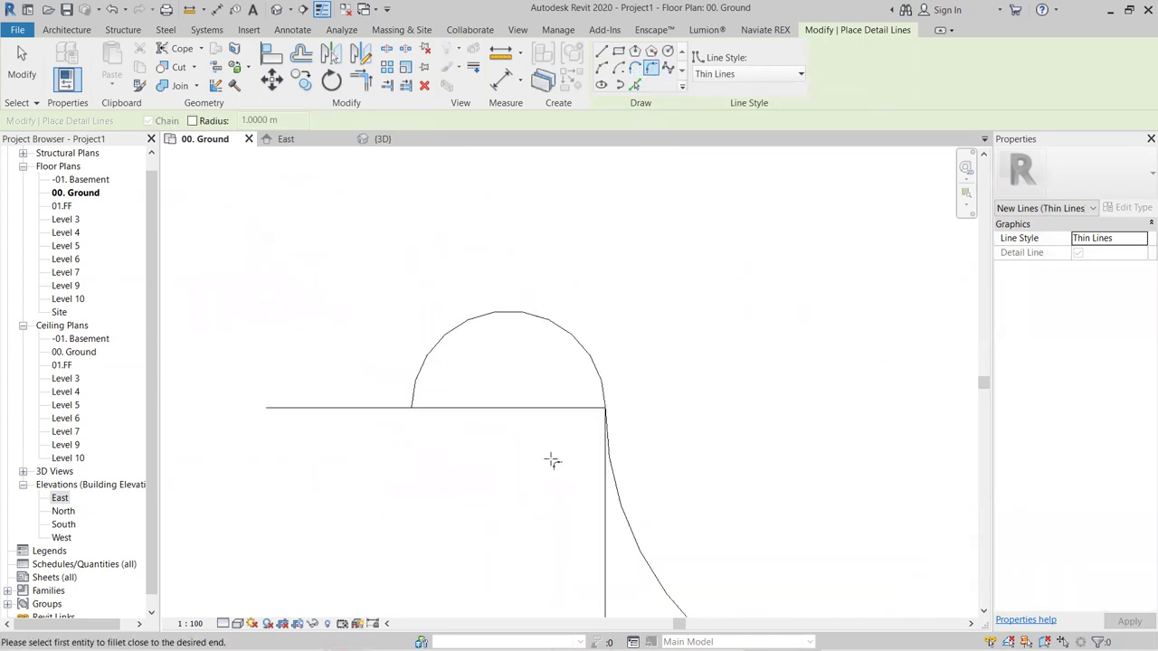
click(509, 408)
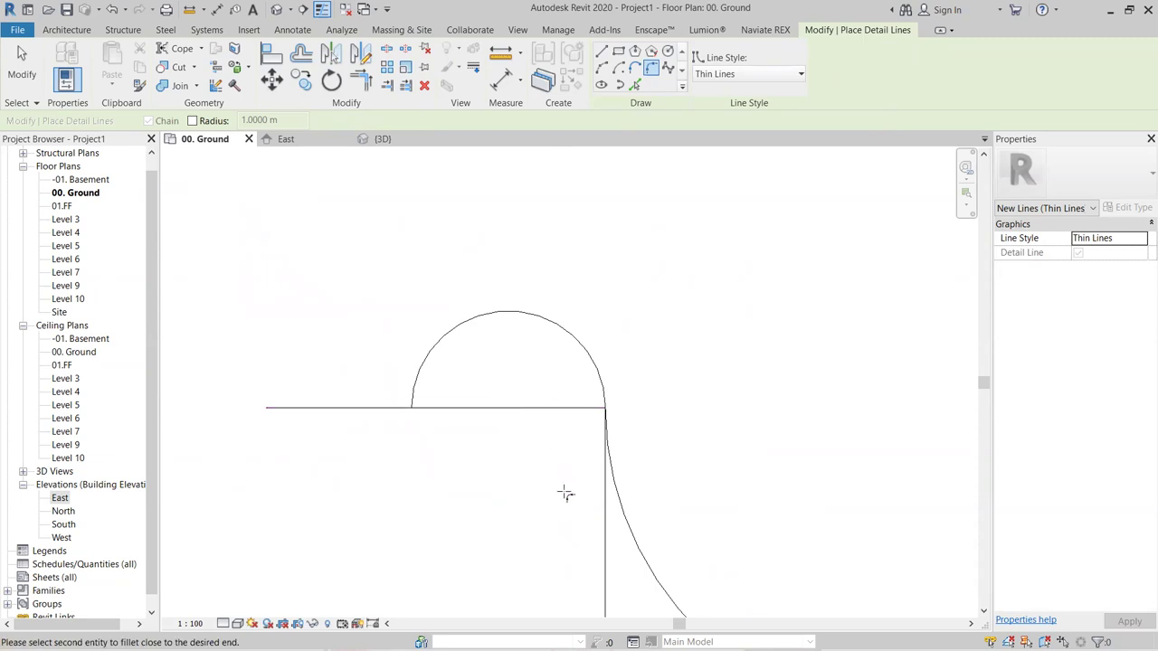
click(604, 525)
scroll(538, 485, down, 1)
middle_drag(538, 485, 525, 339)
click(535, 330)
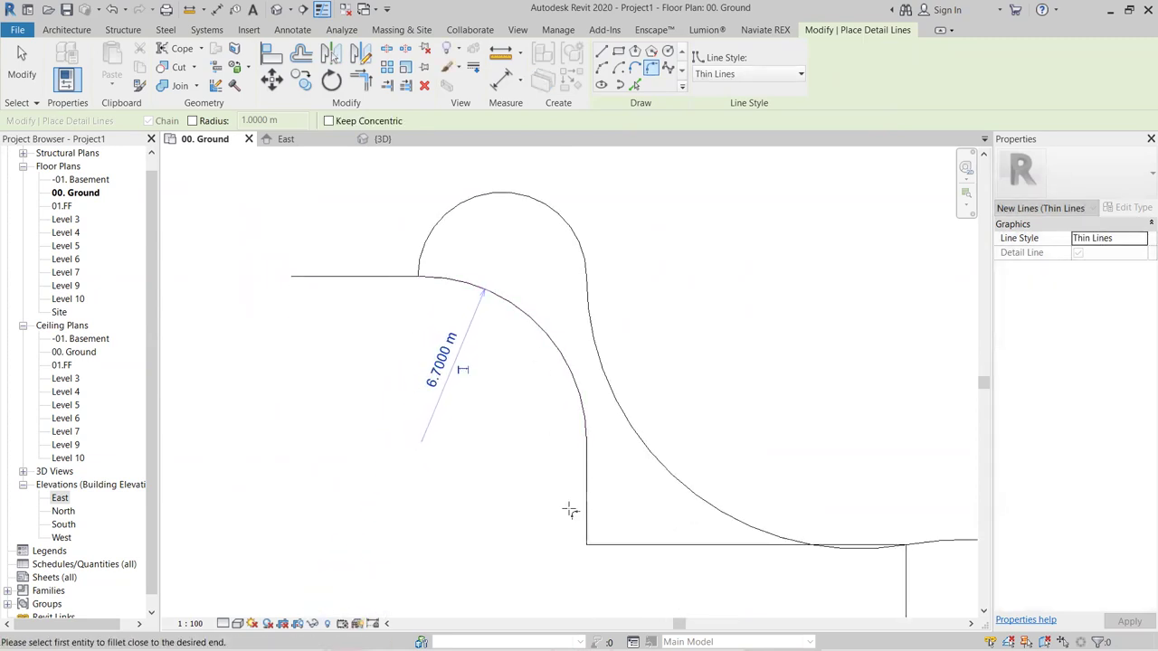
- Round the stepped line's second outer corner with a fillet arc of about 11.2 m radius
middle_drag(449, 451, 216, 224)
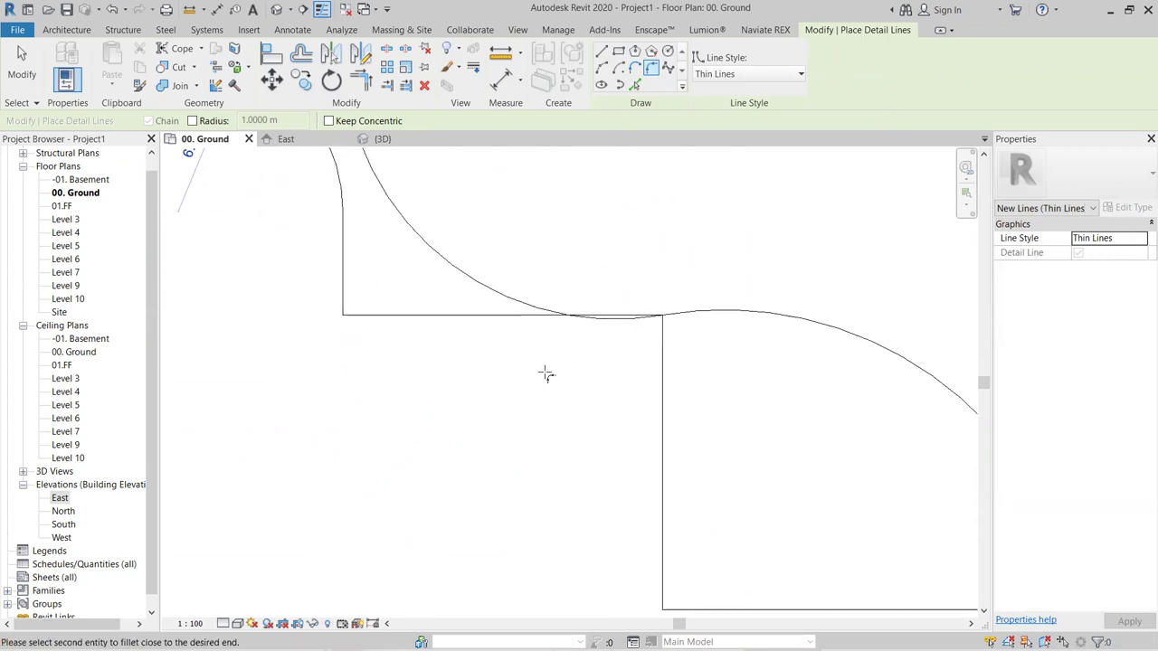
click(664, 451)
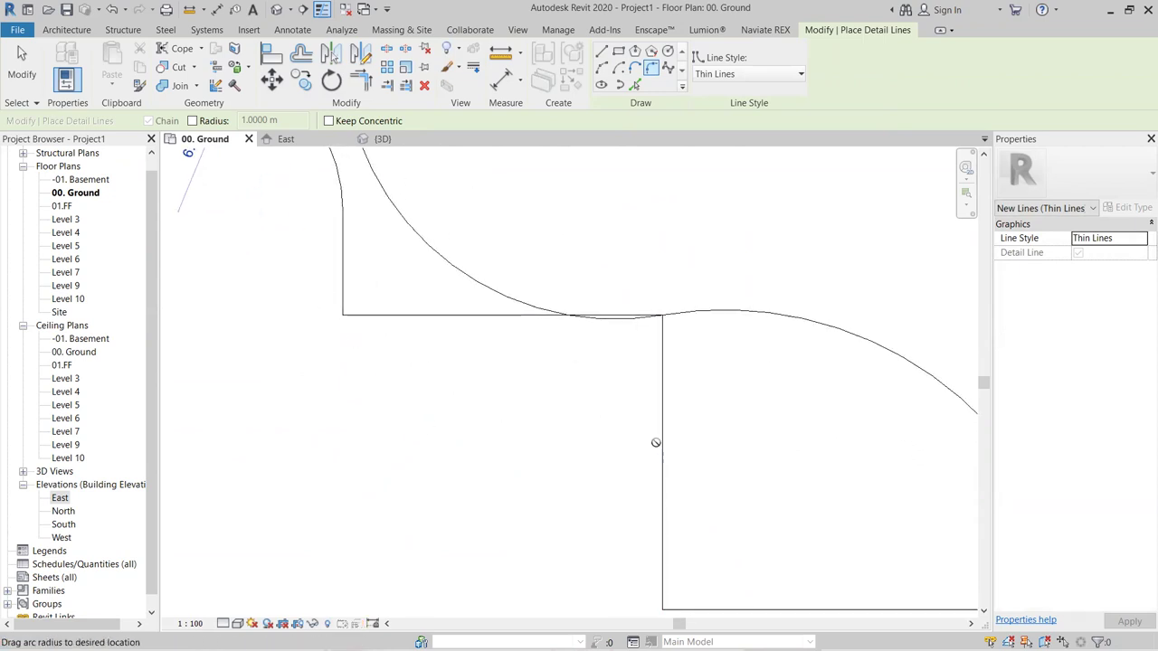
click(595, 411)
scroll(527, 481, down, 2)
middle_drag(491, 460, 452, 407)
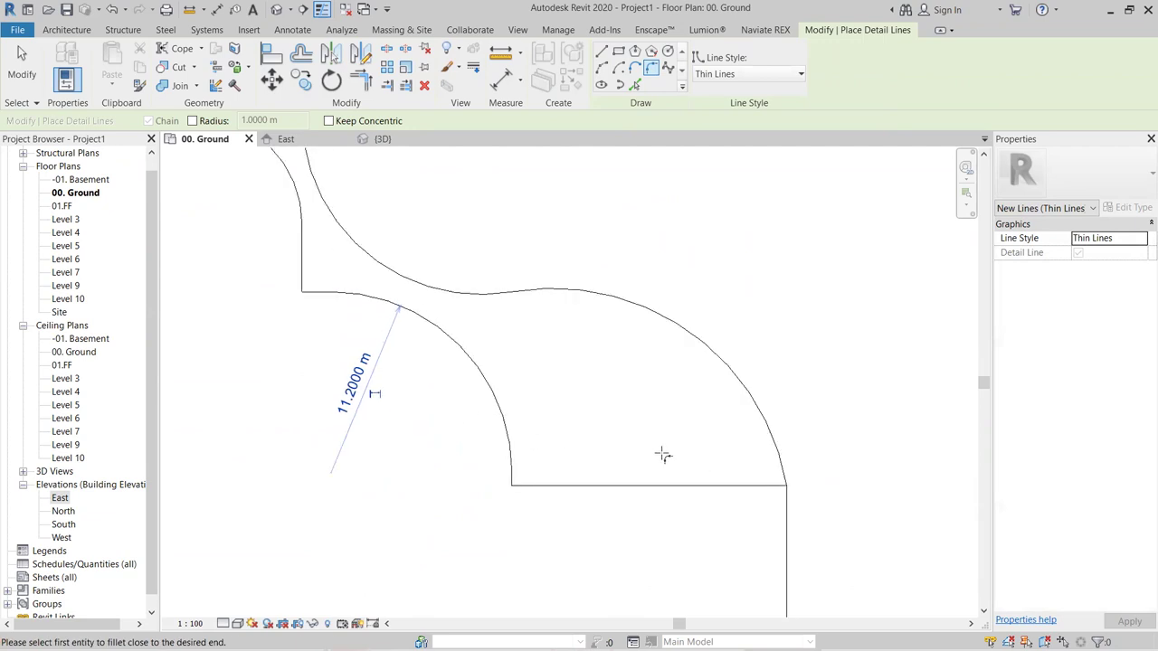
- Try to round the stepped line's third outer corner with a fillet arc between its horizontal and last vertical segments
scroll(685, 471, down, 1)
middle_drag(685, 470, 540, 393)
click(534, 384)
click(613, 445)
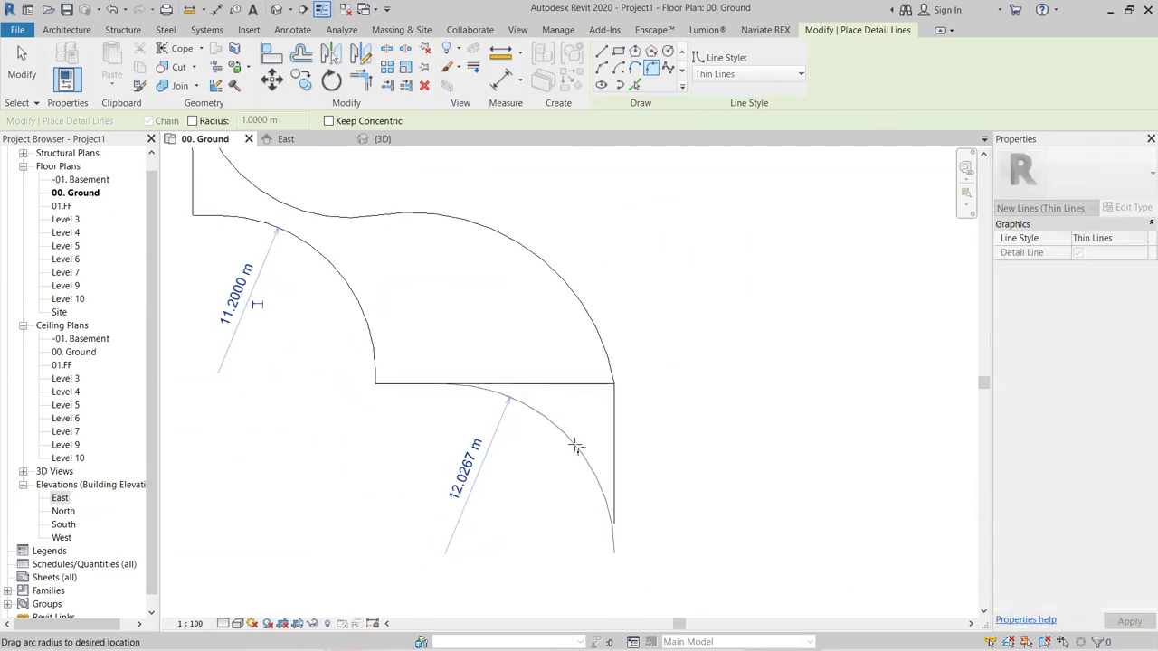
click(579, 434)
scroll(783, 421, down, 2)
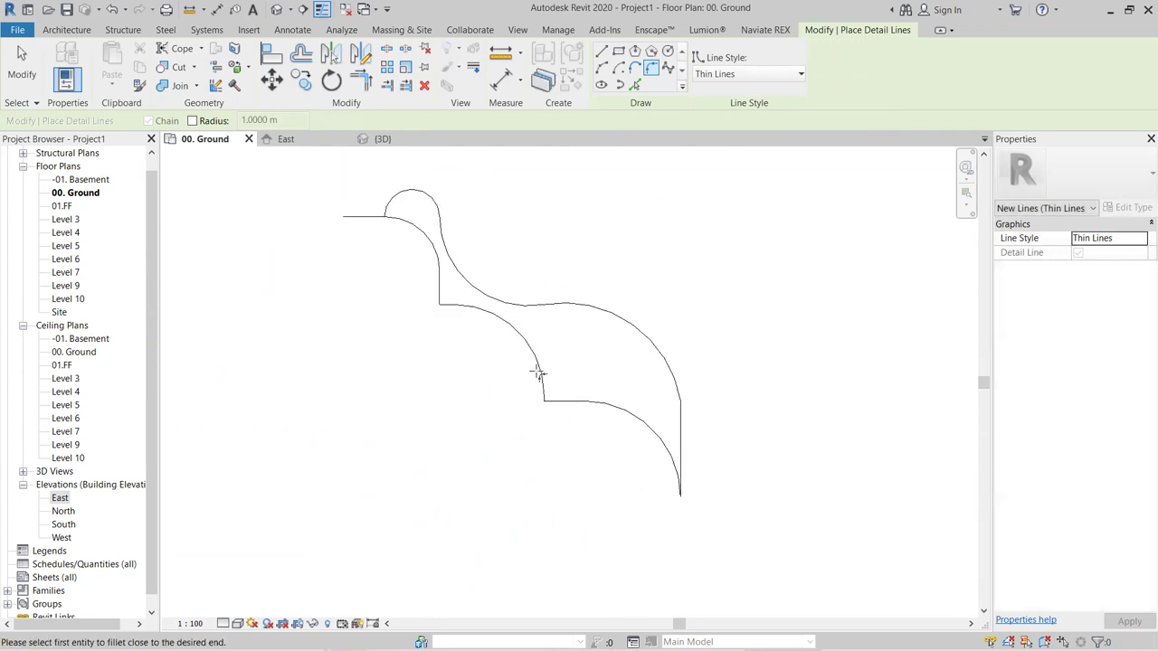
- Try to add a fillet arc blending the two lower fillet curves across the inner corner between them
click(588, 402)
click(544, 389)
scroll(574, 383, up, 2)
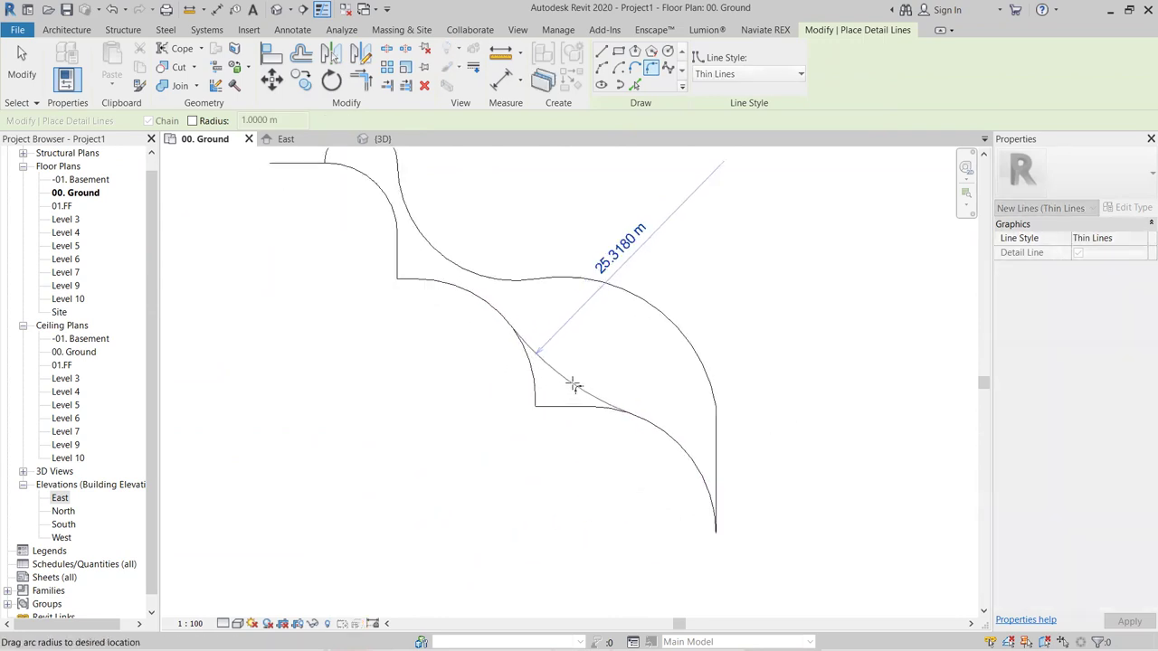
click(568, 378)
middle_drag(472, 415, 550, 466)
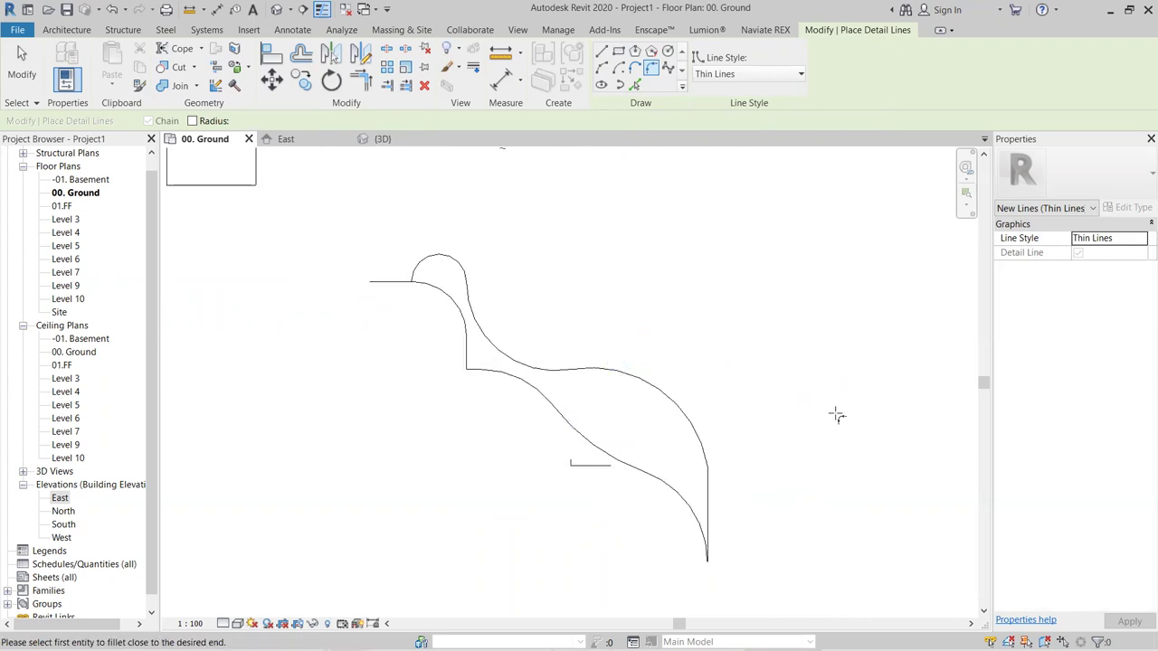
- Leave the detail line command and undo the last two fillet arcs on the lower part of the stepped line
key(Escape)
key(Escape)
scroll(835, 413, down, 2)
scroll(837, 418, up, 2)
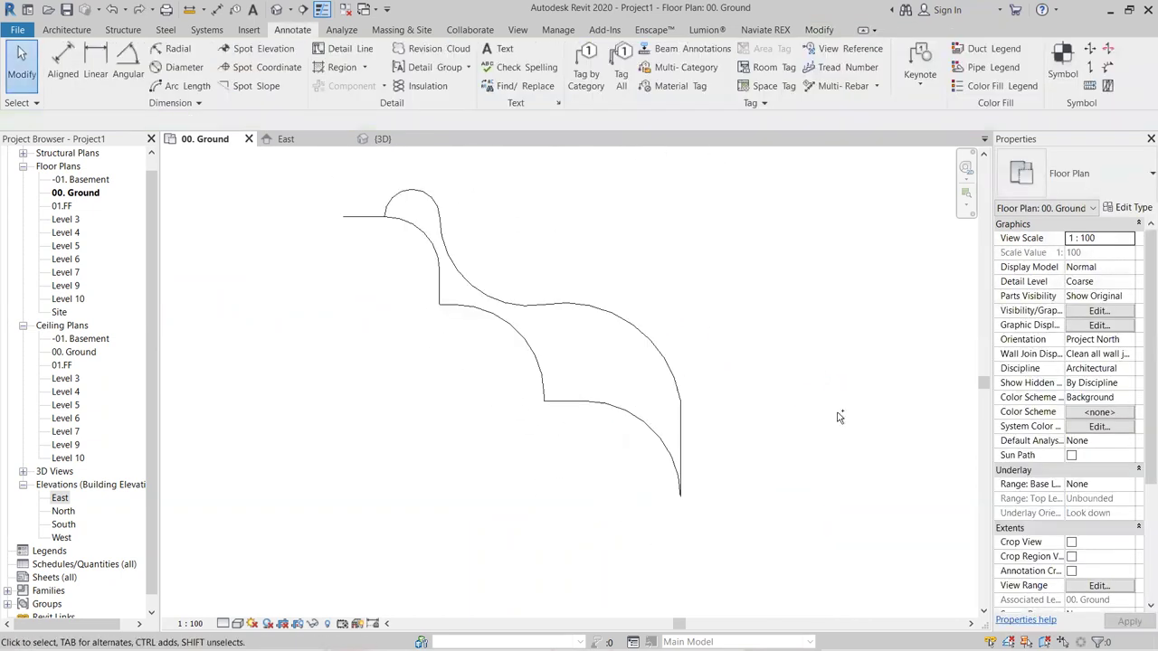
scroll(836, 418, up, 2)
scroll(837, 413, down, 3)
middle_drag(842, 443, 758, 435)
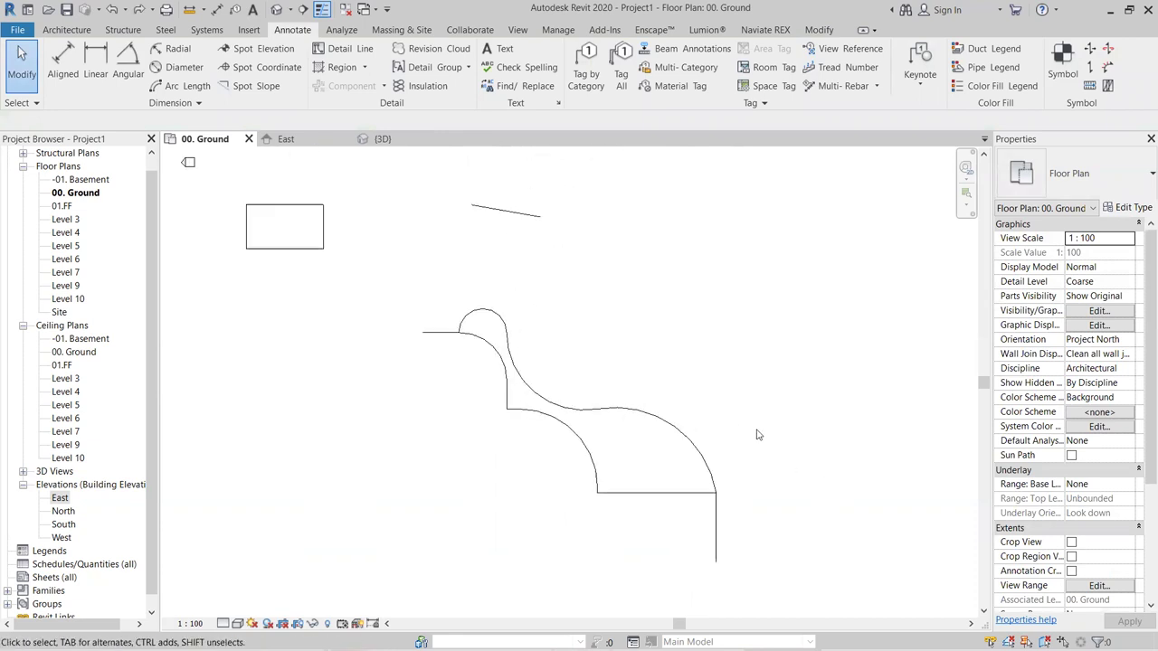
- Draw a wavy detail-line spline with ten alternating low and high control points, east of the short sloping line
click(351, 49)
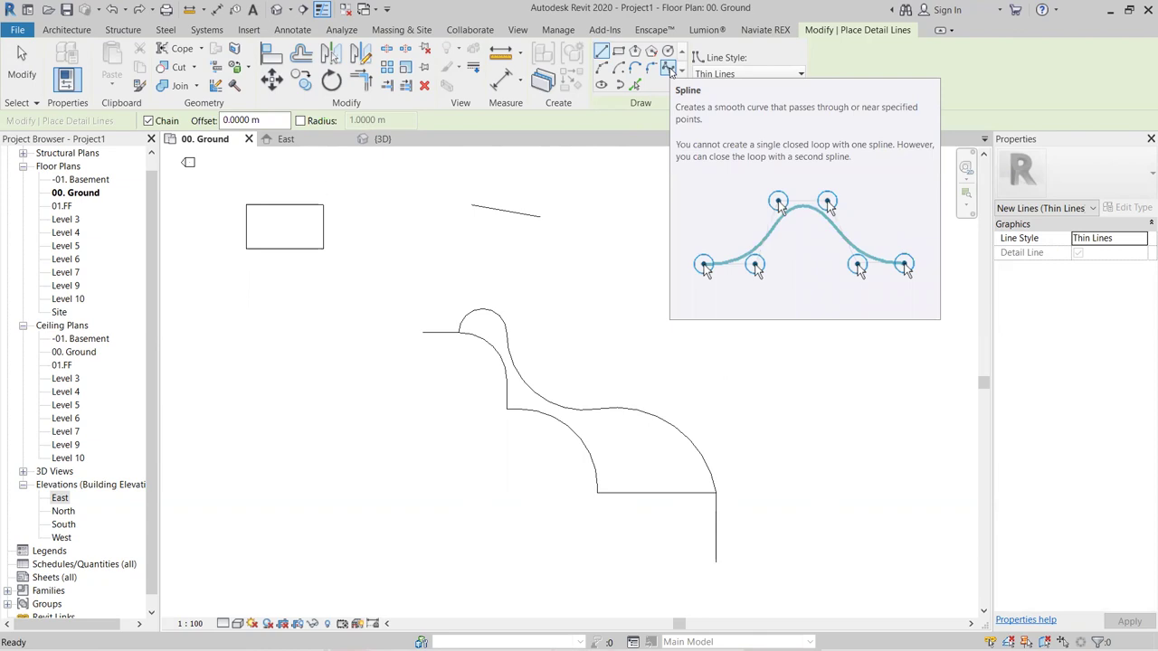
click(669, 69)
middle_drag(701, 298, 539, 387)
scroll(539, 387, up, 1)
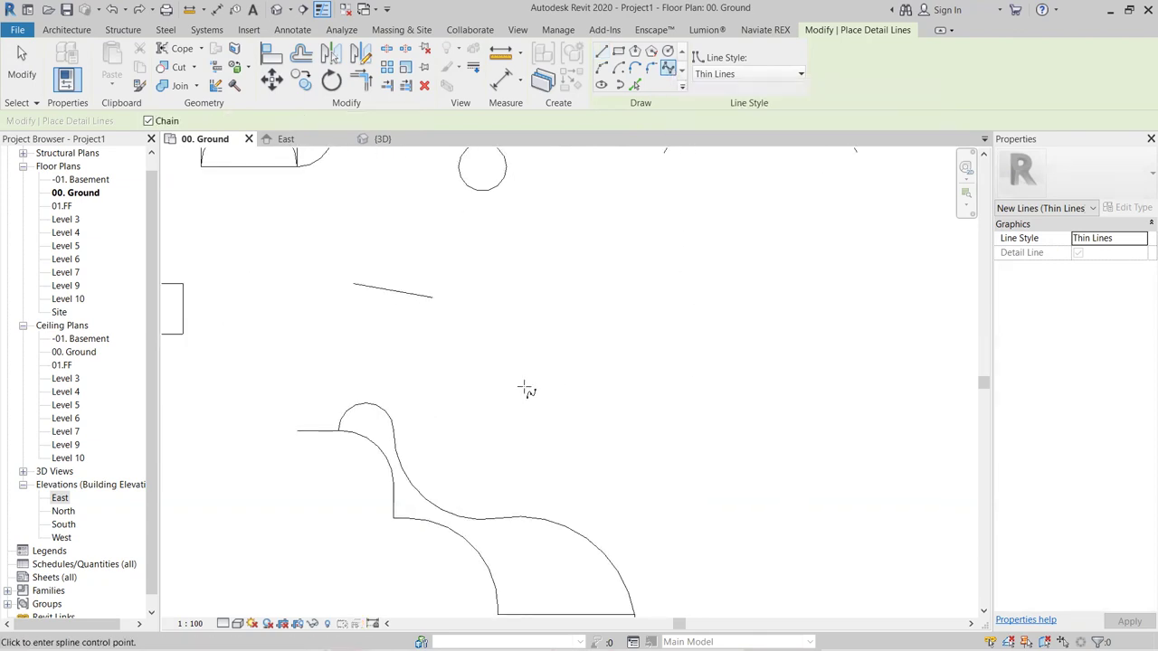
click(524, 386)
click(683, 386)
click(663, 273)
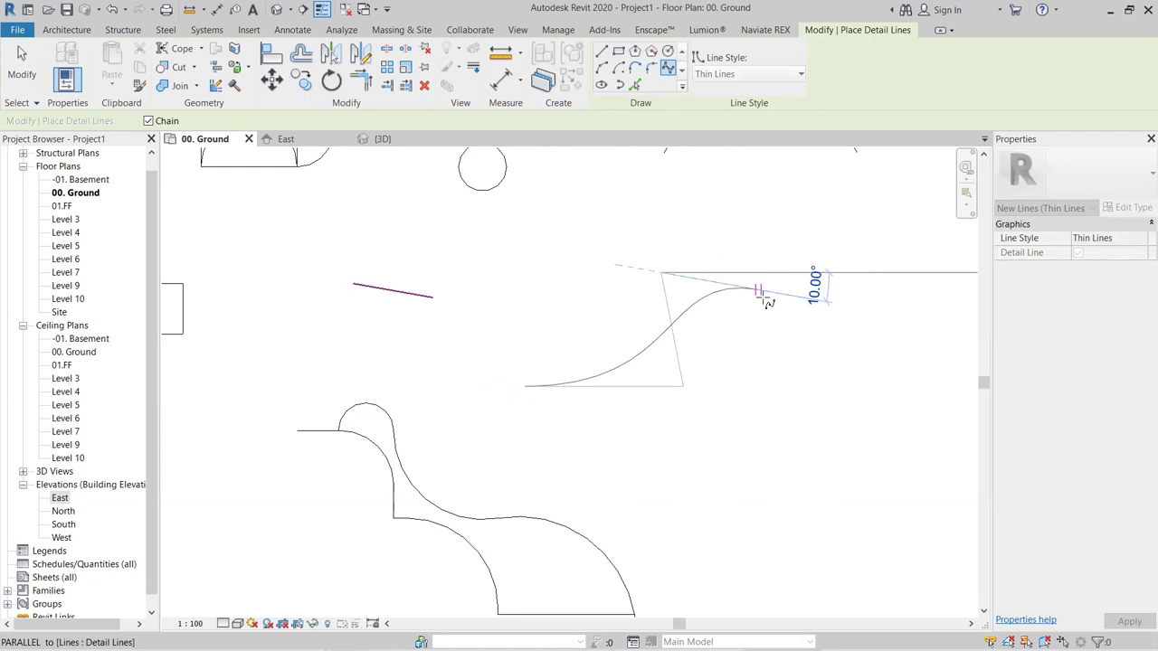
click(782, 392)
click(860, 275)
middle_drag(860, 400, 594, 426)
click(659, 445)
click(756, 304)
click(822, 452)
click(897, 305)
click(923, 418)
key(Escape)
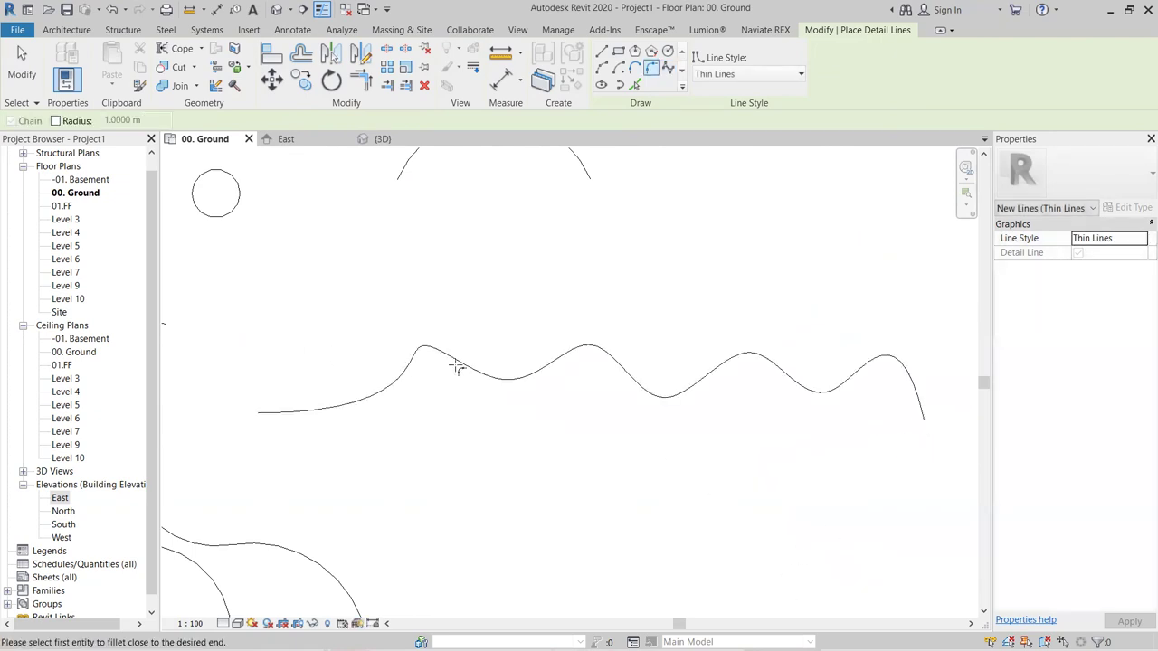
key(Escape)
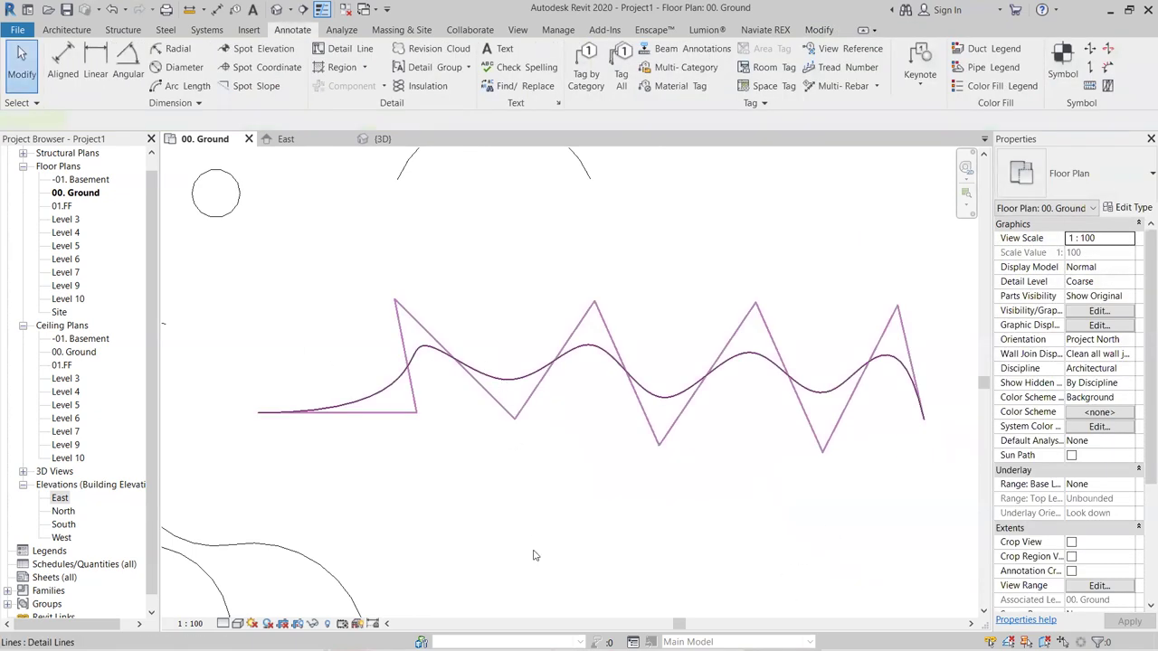
- Reshape the wavy spline by raising its first, second and last upper control points and lowering the third one
click(399, 307)
click(495, 387)
click(487, 365)
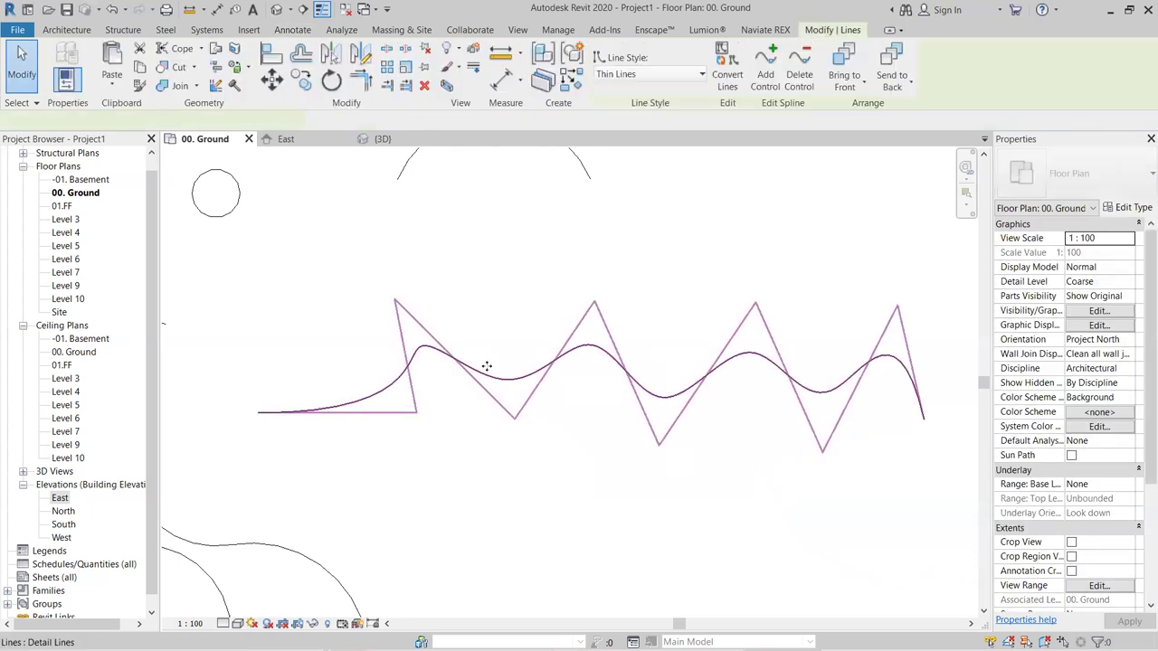
drag(396, 301, 346, 222)
drag(594, 302, 588, 268)
drag(755, 302, 755, 373)
drag(896, 305, 893, 276)
click(878, 483)
- Draw a vertically elongated detail-line ellipse above the wavy spline's east end, east of the large open arc
scroll(689, 499, down, 2)
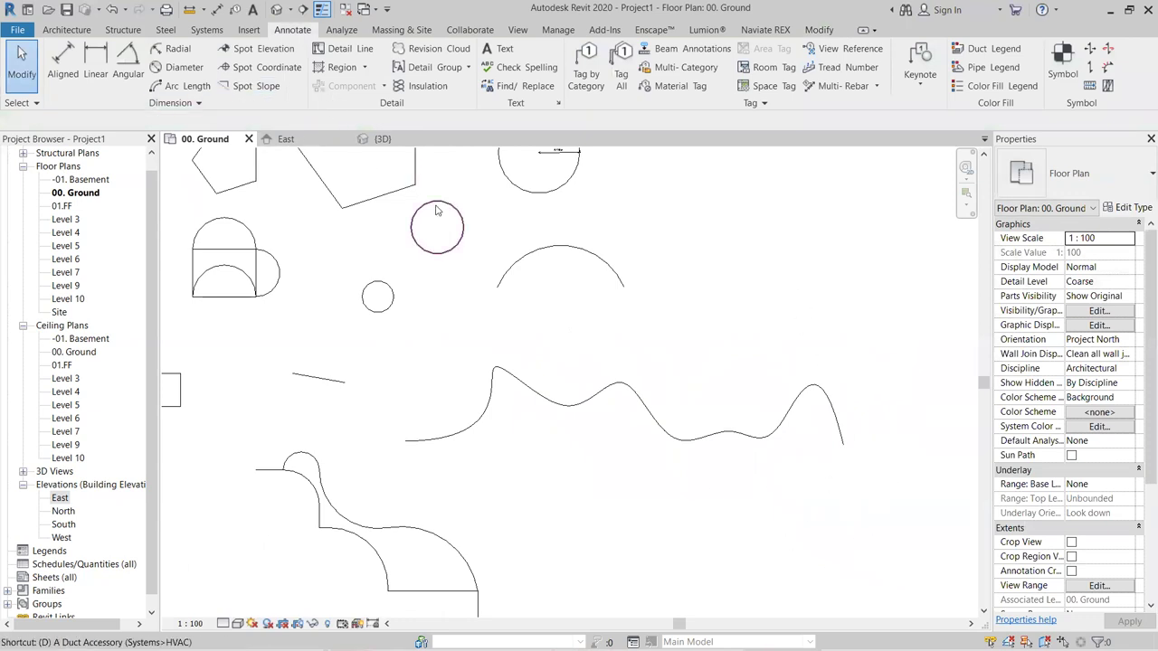
key(d)
key(l)
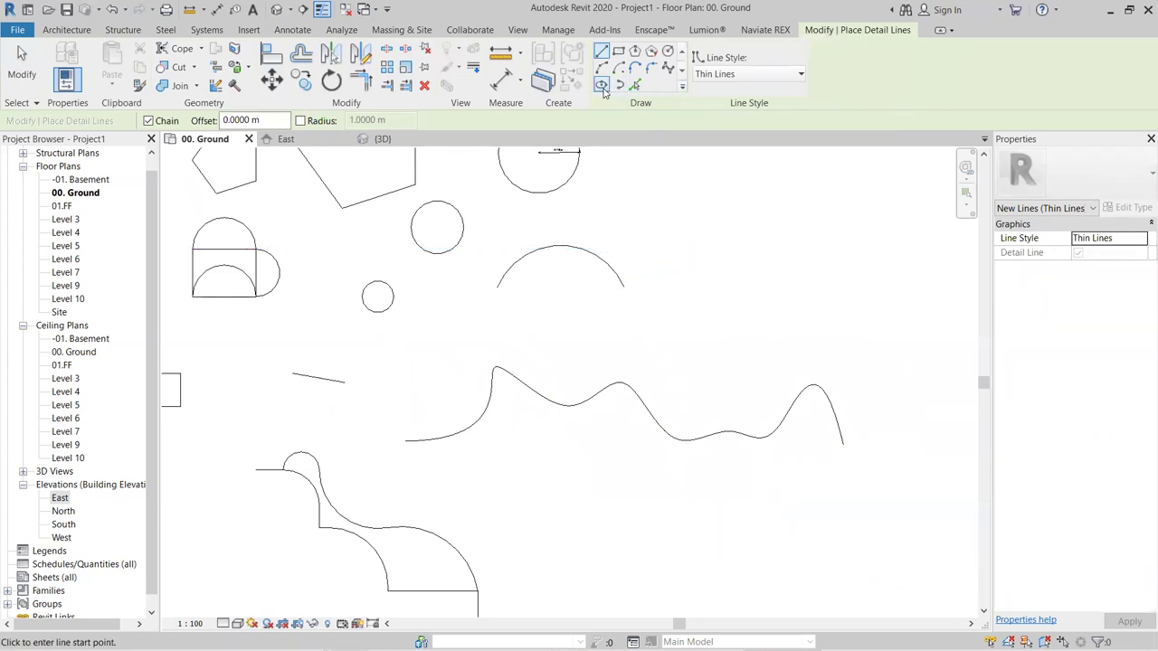
click(601, 85)
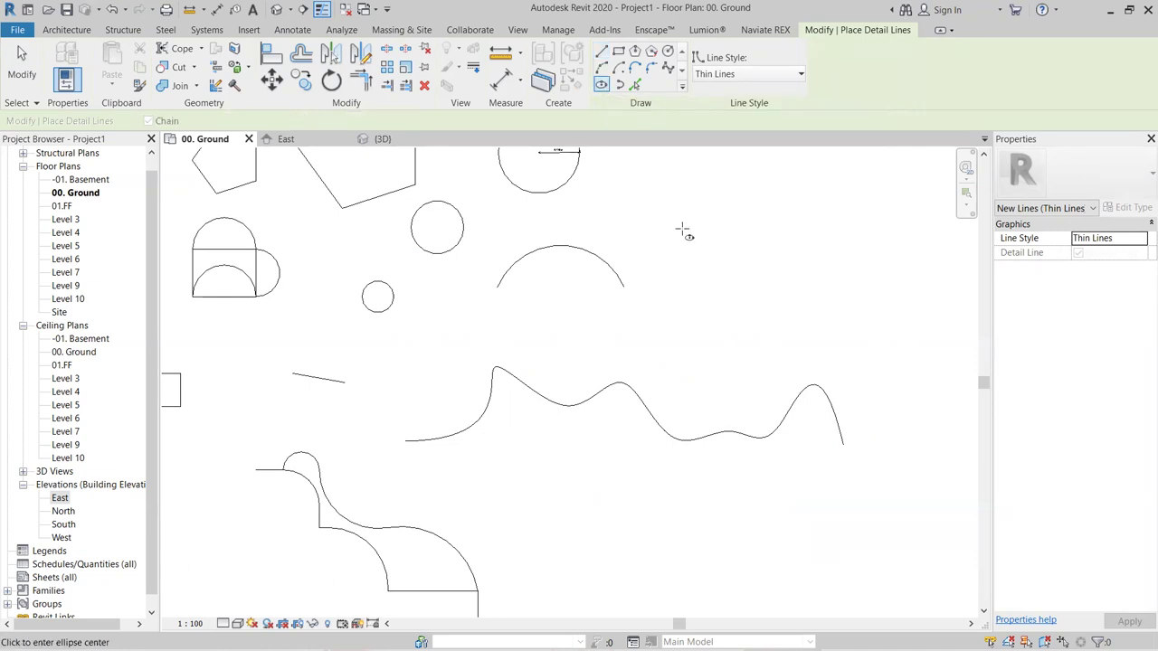
click(758, 240)
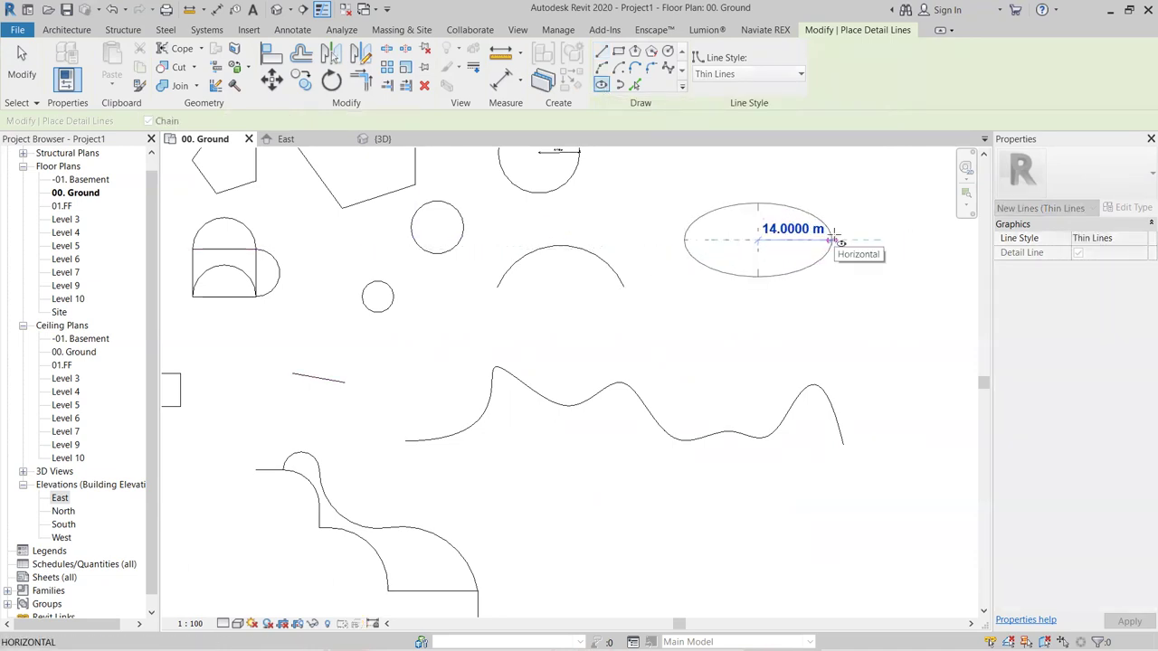
scroll(824, 317, up, 4)
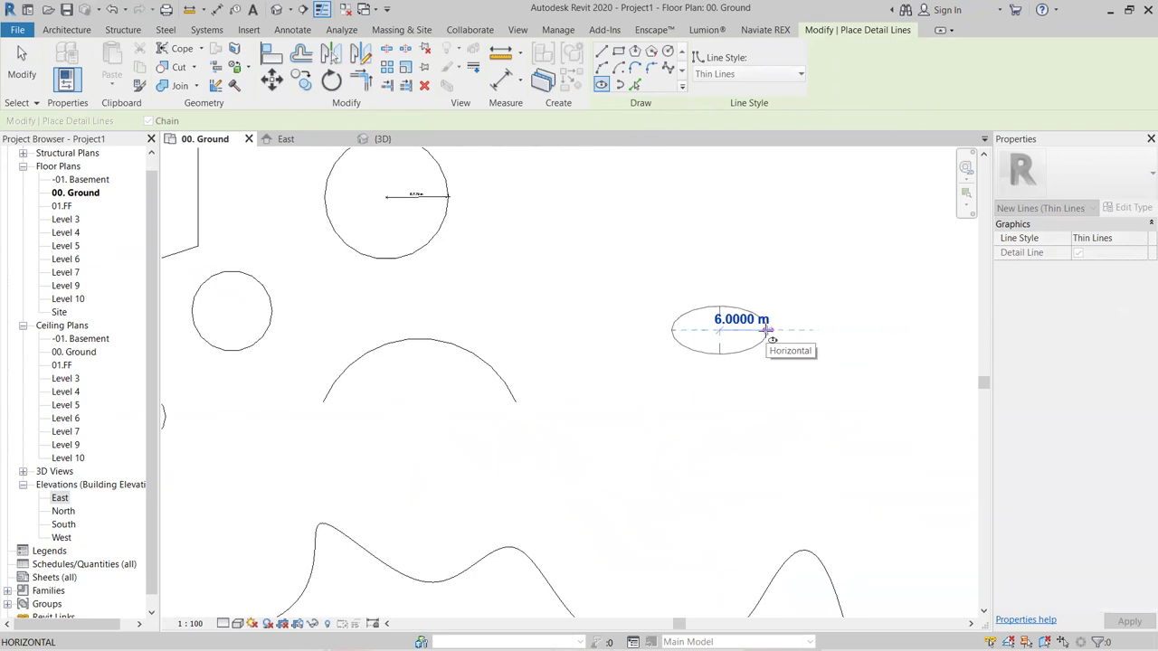
click(791, 330)
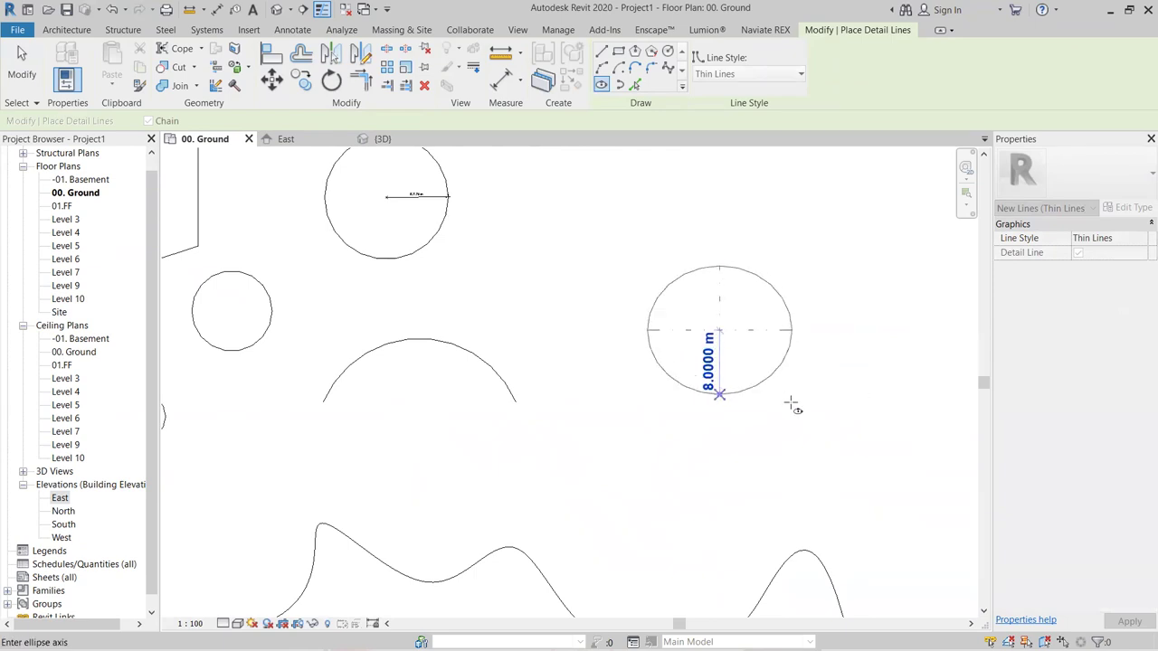
click(789, 482)
- Draw a horizontal detail-line ellipse below the wavy spline with semi-axes of about 14 m and 11 m
scroll(841, 362, down, 3)
scroll(651, 443, down, 1)
click(601, 409)
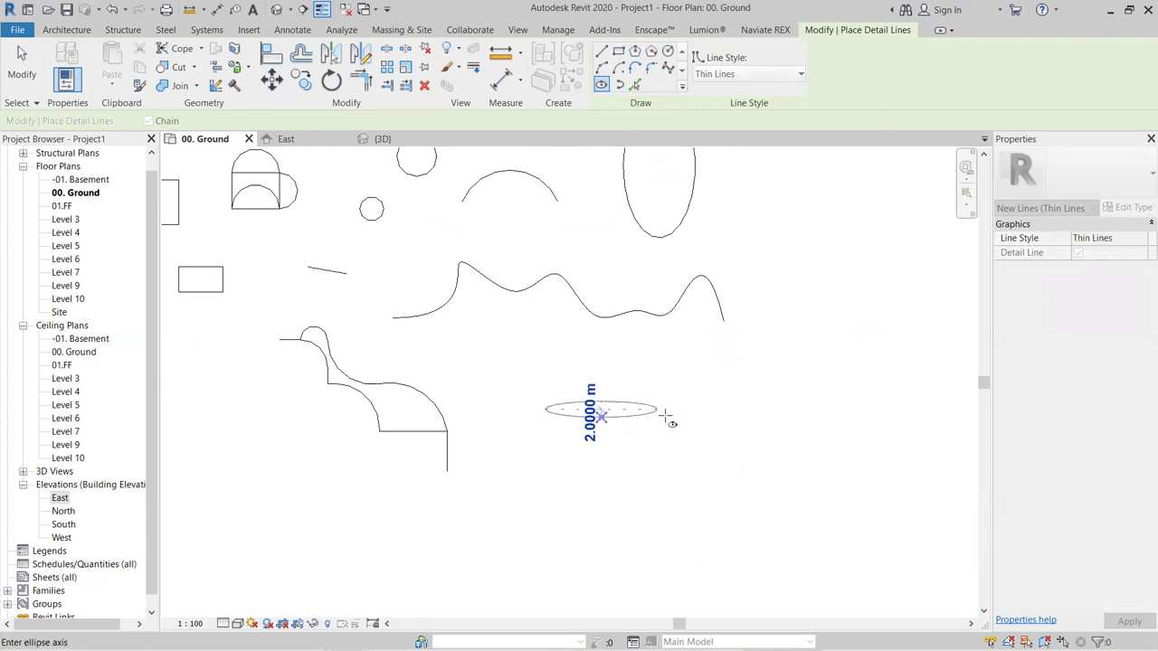
scroll(636, 401, up, 2)
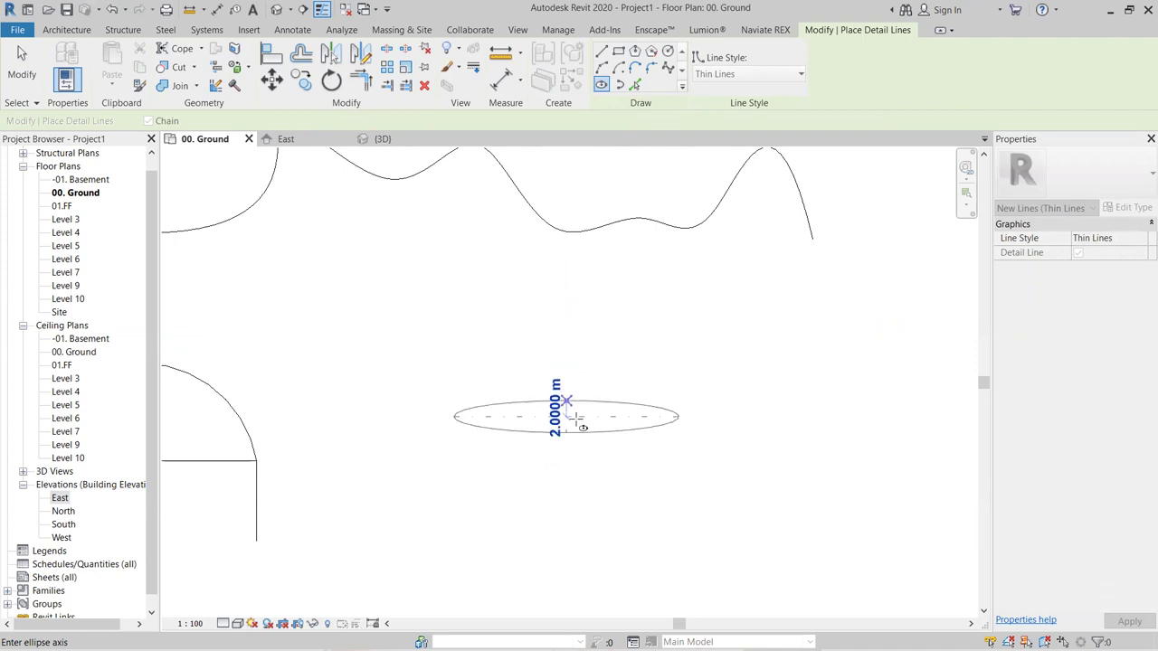
click(629, 507)
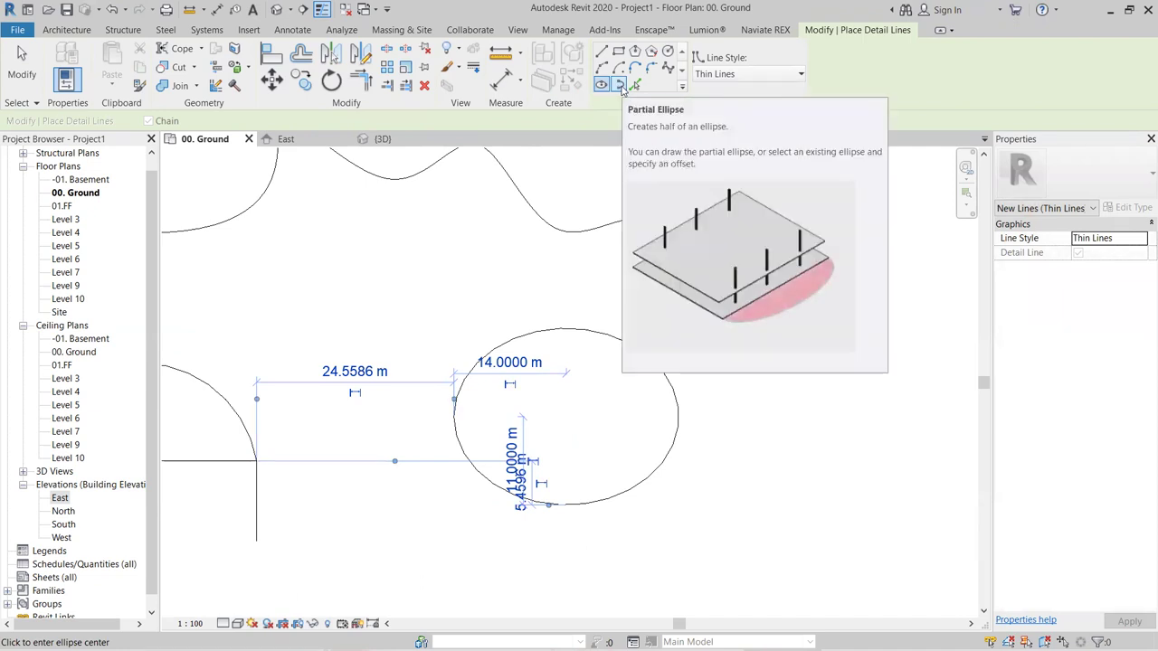
- Draw two chained partial ellipses east of the new ellipse, a deep one opening upward and one curving off its east end
click(621, 84)
scroll(698, 186, down, 4)
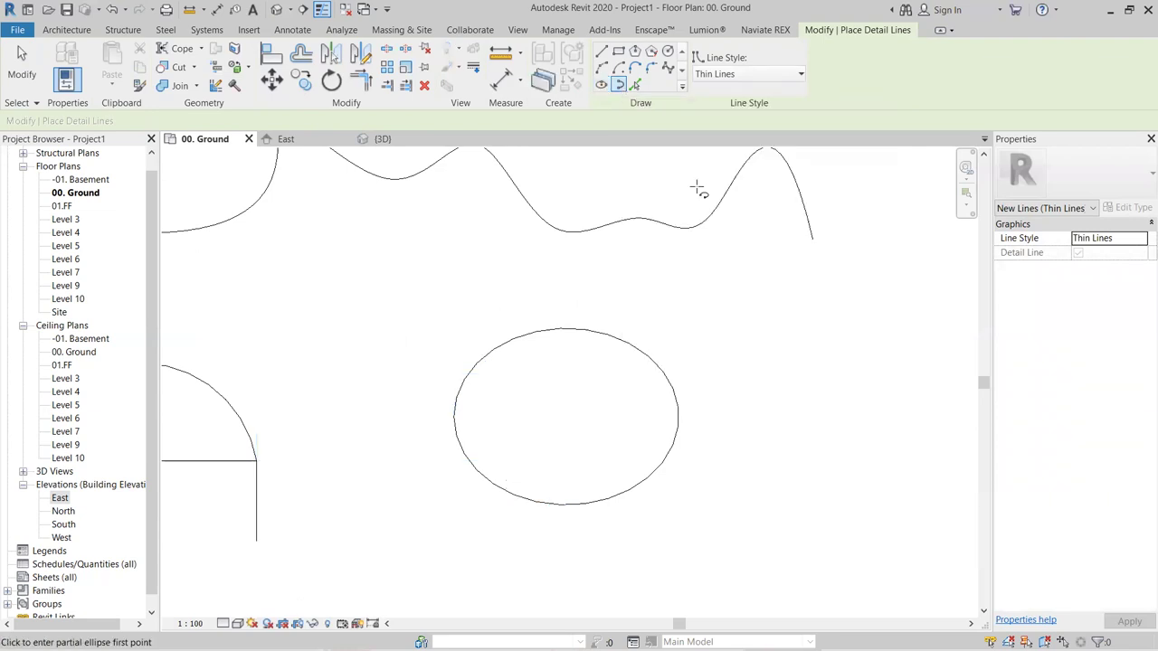
click(642, 374)
click(794, 374)
click(745, 542)
click(767, 281)
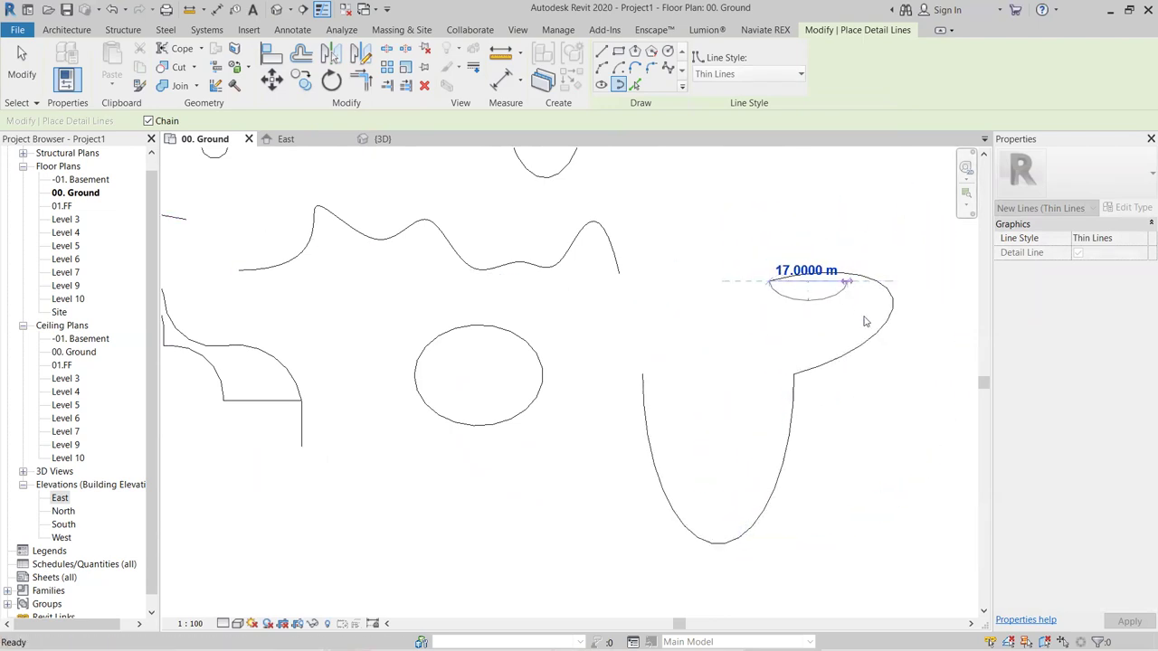
click(841, 272)
key(Escape)
key(Escape)
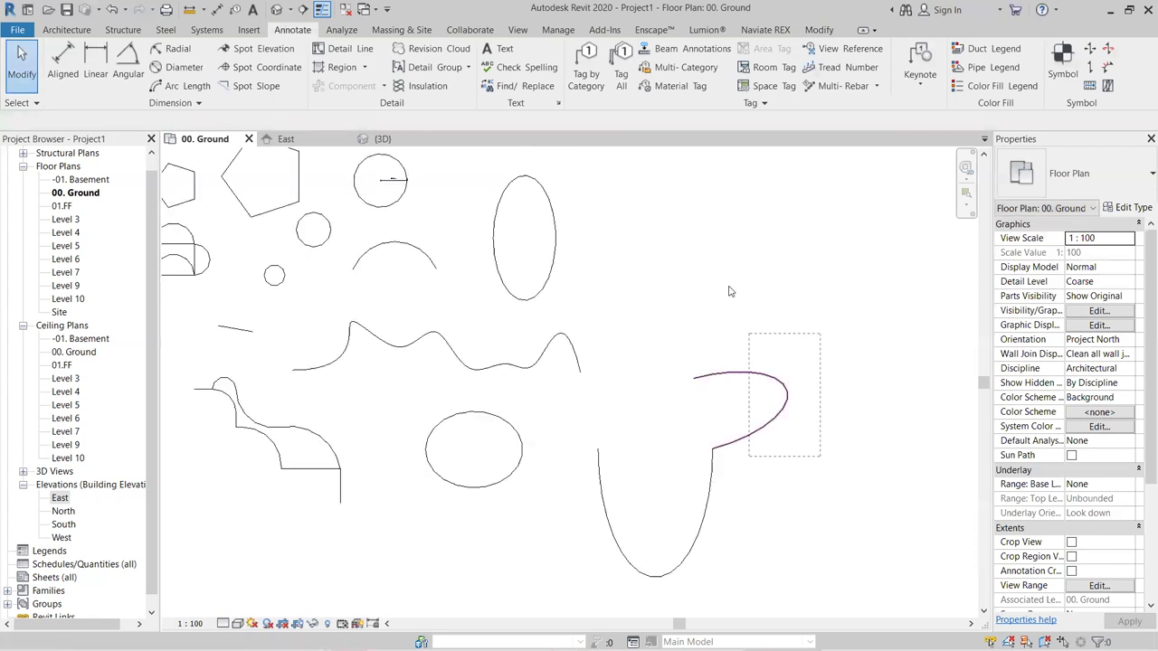
- Try to move the upper partial ellipse away to the southeast, cancel it, and undo both chained partial ellipses
click(788, 408)
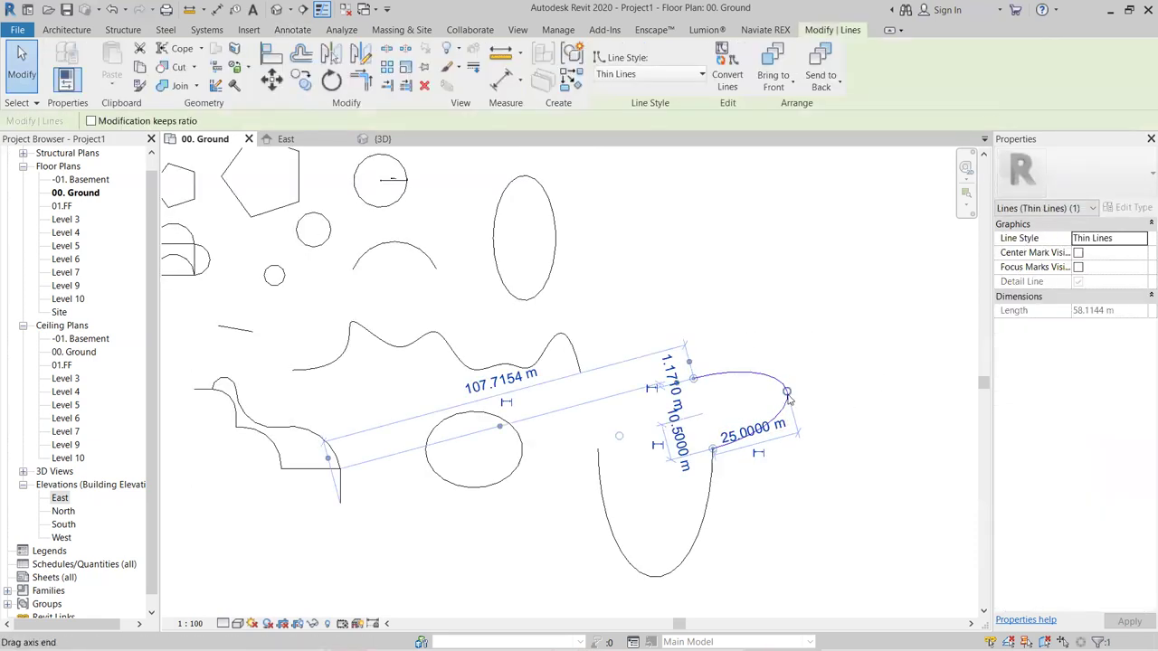
drag(895, 476, 917, 407)
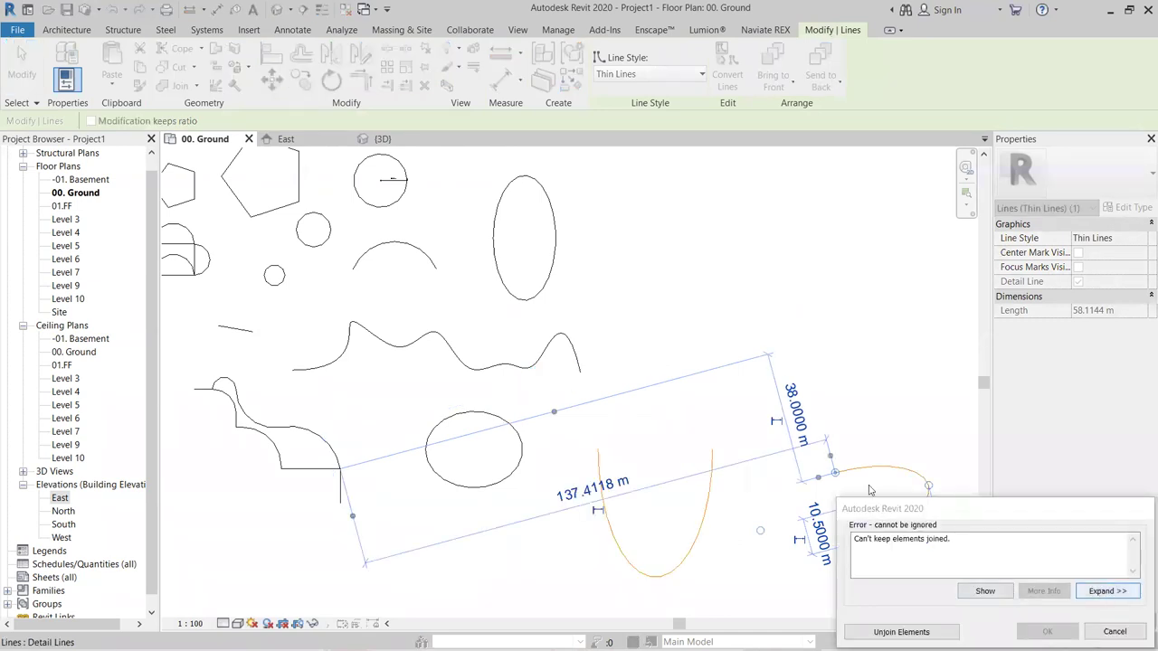
key(Escape)
key(ctrl+z)
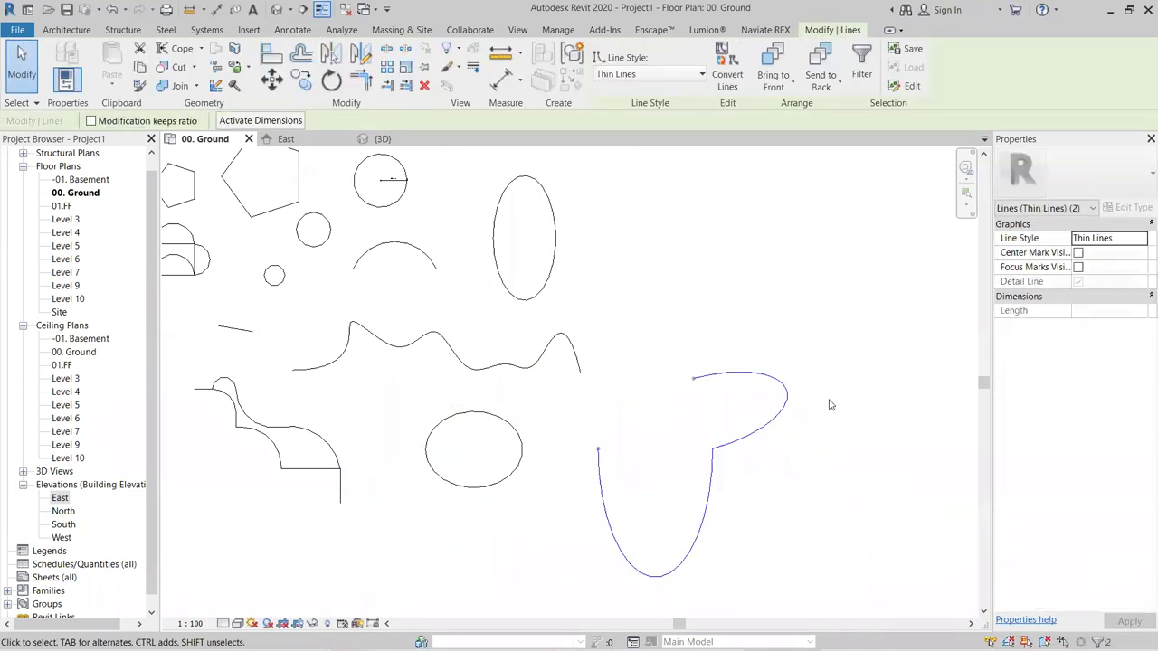
key(ctrl+z)
- Draw a single detail-line partial ellipse opening upward, east of the wavy spline's end, and leave the command
key(d)
key(l)
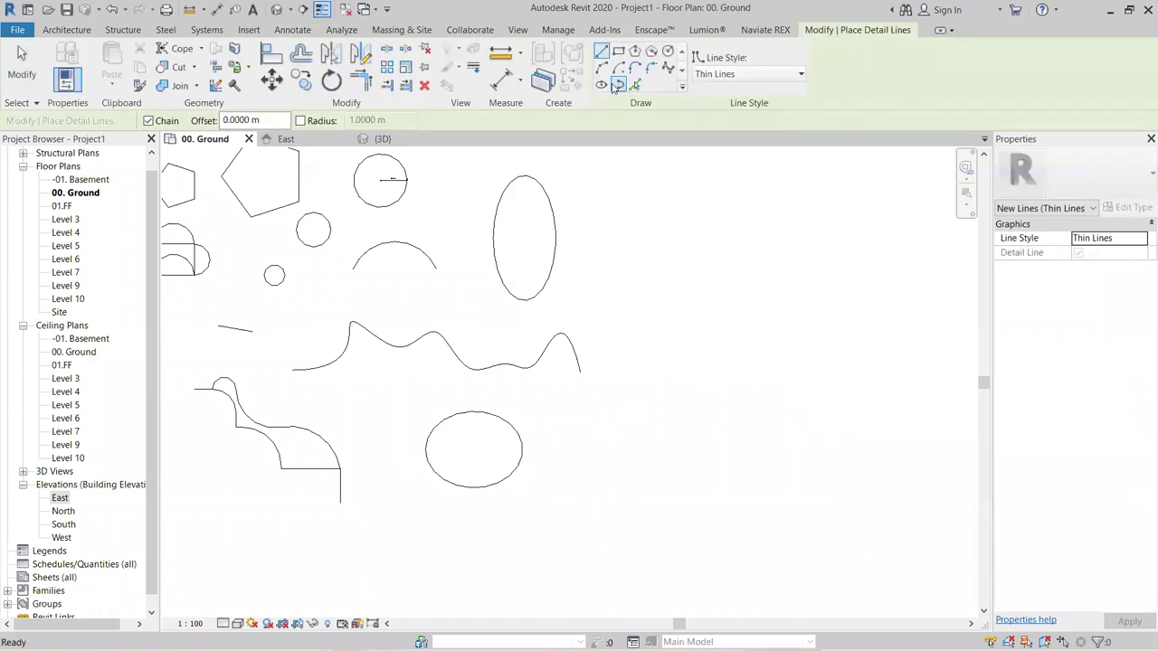
click(619, 85)
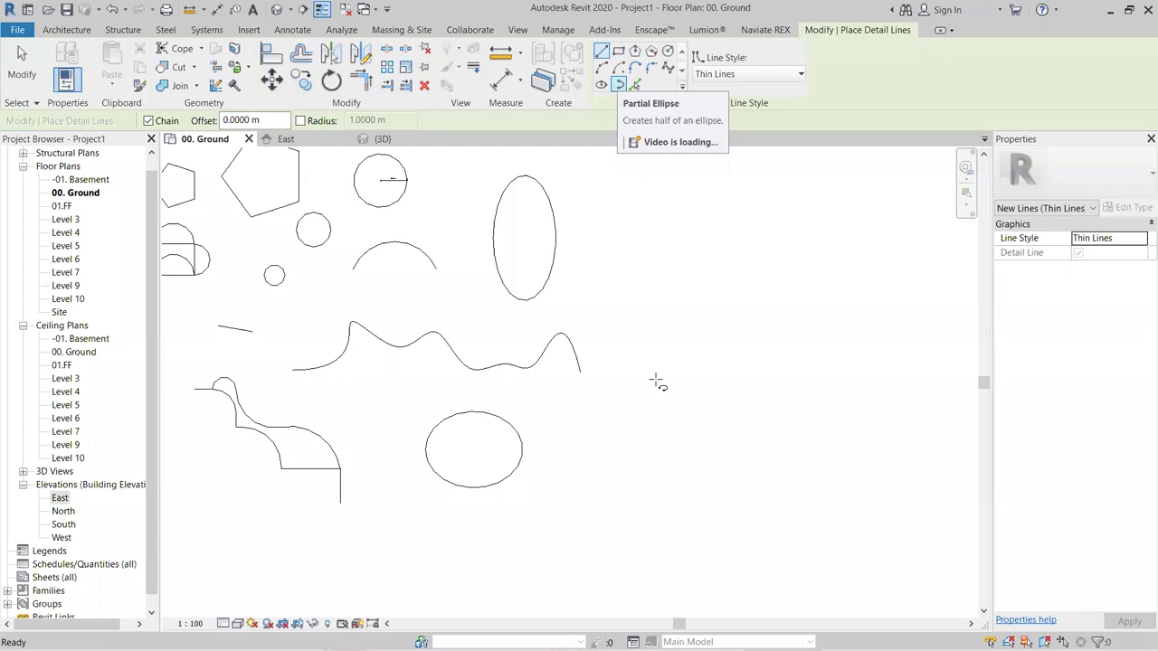
click(655, 357)
click(760, 357)
click(728, 420)
key(Escape)
key(Escape)
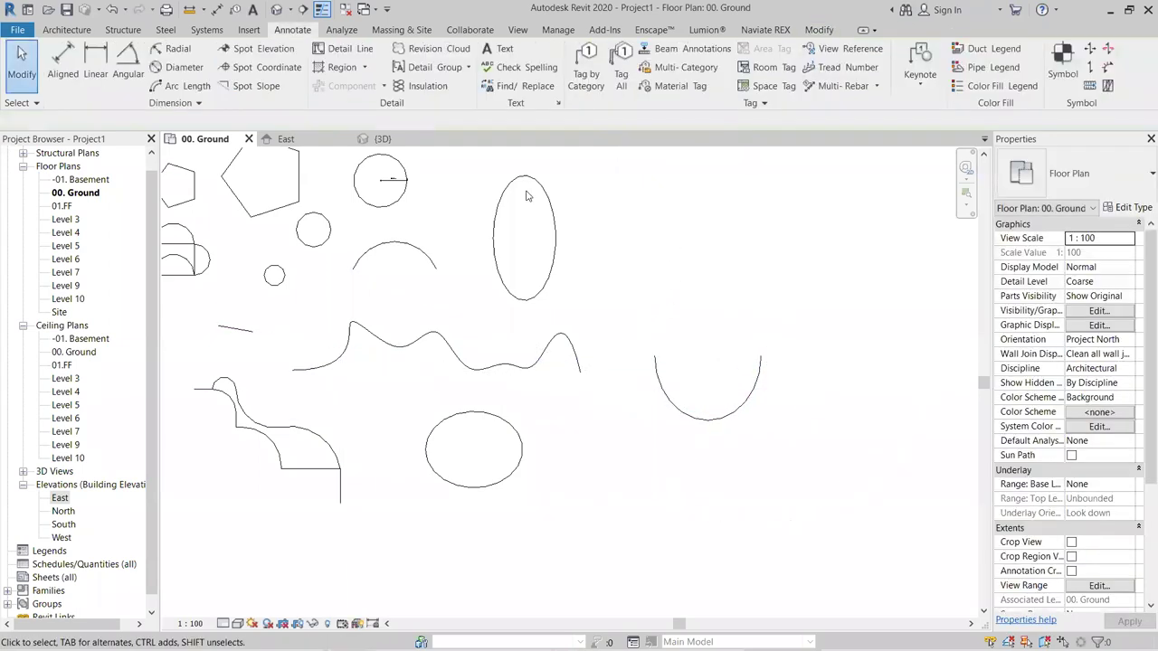
- Use Pick Lines with a 1 m offset to create four parallel copies of the partial ellipse
click(358, 54)
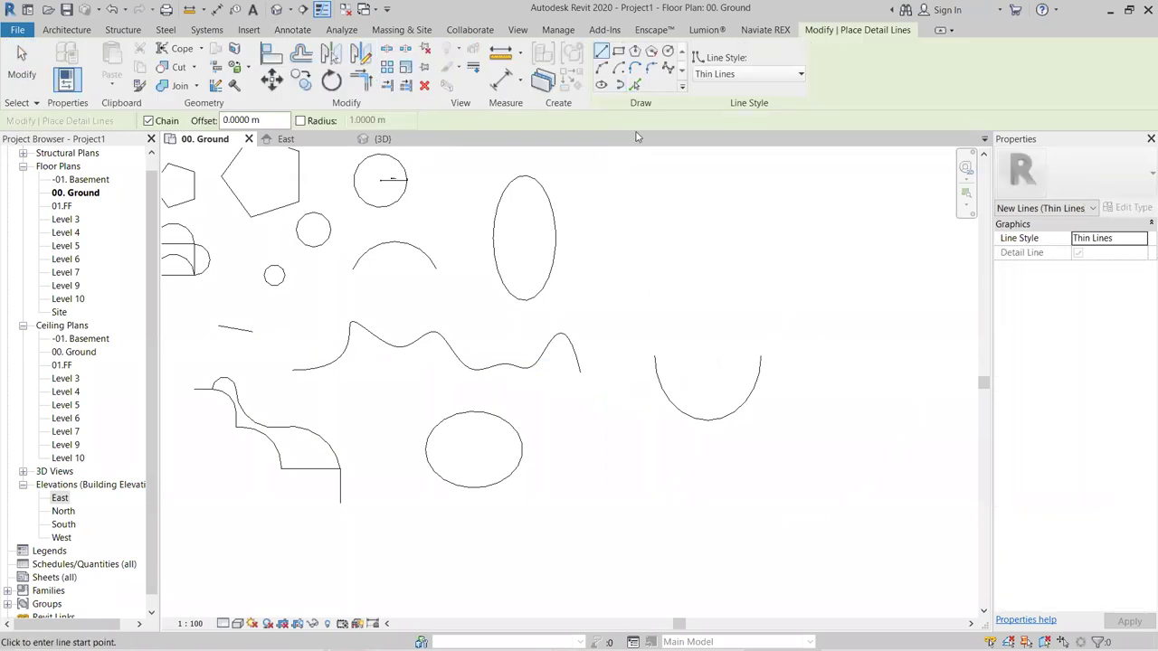
click(635, 85)
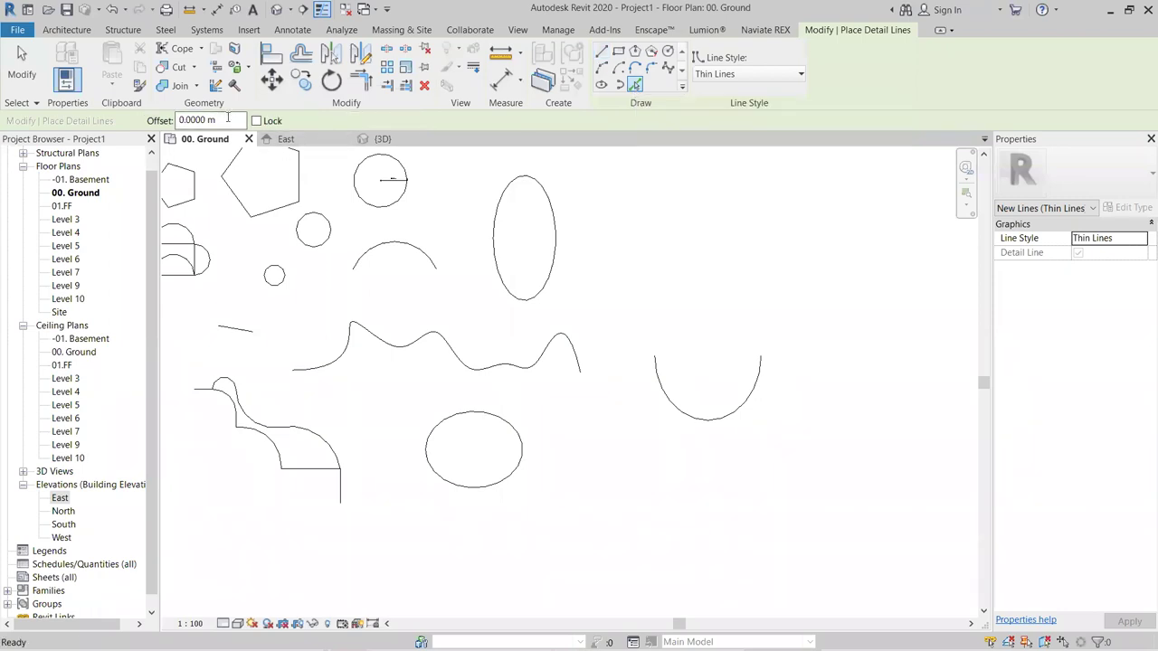
drag(228, 117, 168, 120)
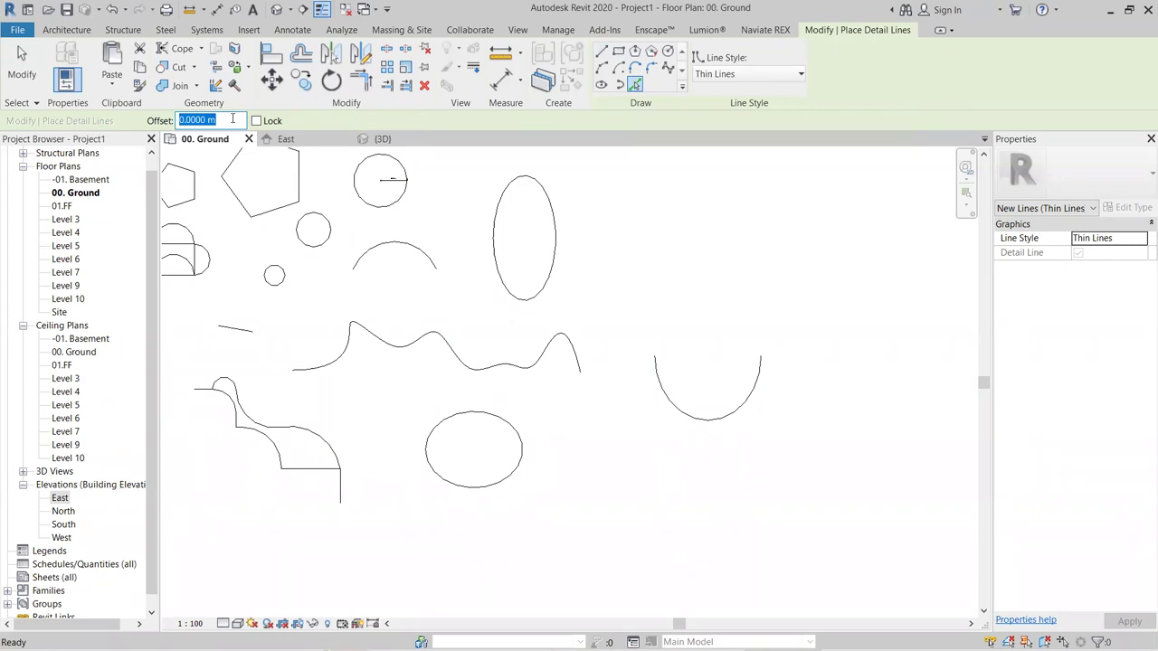
text(1)
key(Return)
scroll(721, 430, up, 3)
click(721, 431)
click(721, 431)
click(721, 430)
click(721, 431)
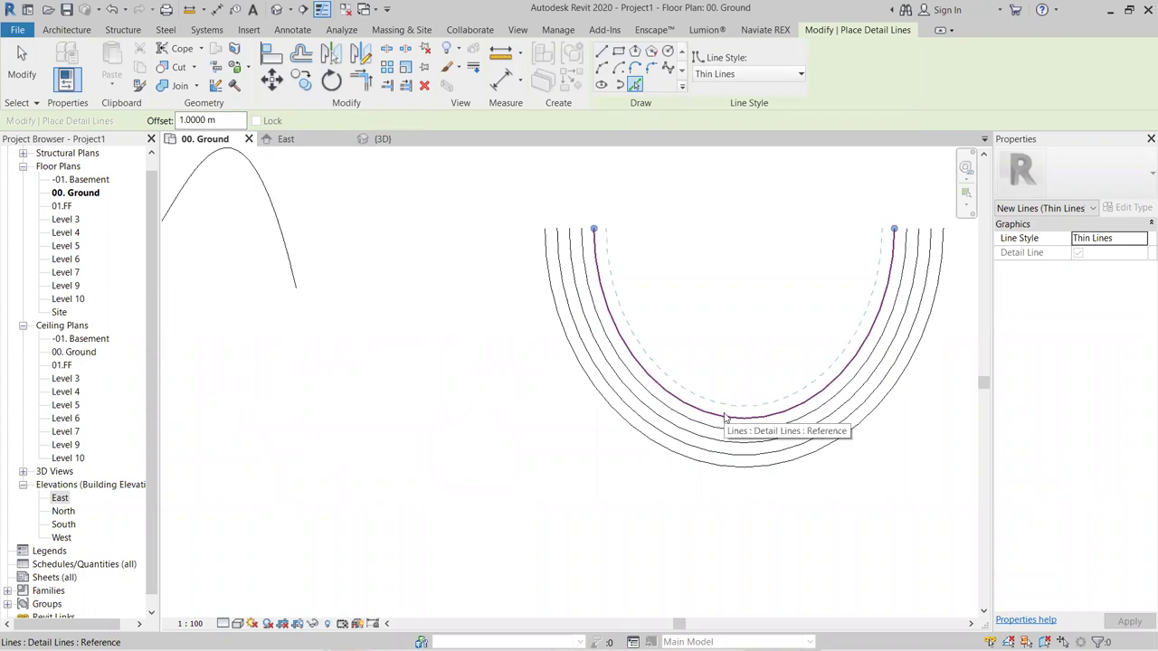
- Add nine more 1 m offset copies inward from the innermost partial ellipse, try one further copy, and end the command
click(725, 417)
click(727, 404)
click(729, 393)
click(735, 380)
click(738, 367)
click(738, 359)
click(742, 346)
click(744, 333)
click(747, 322)
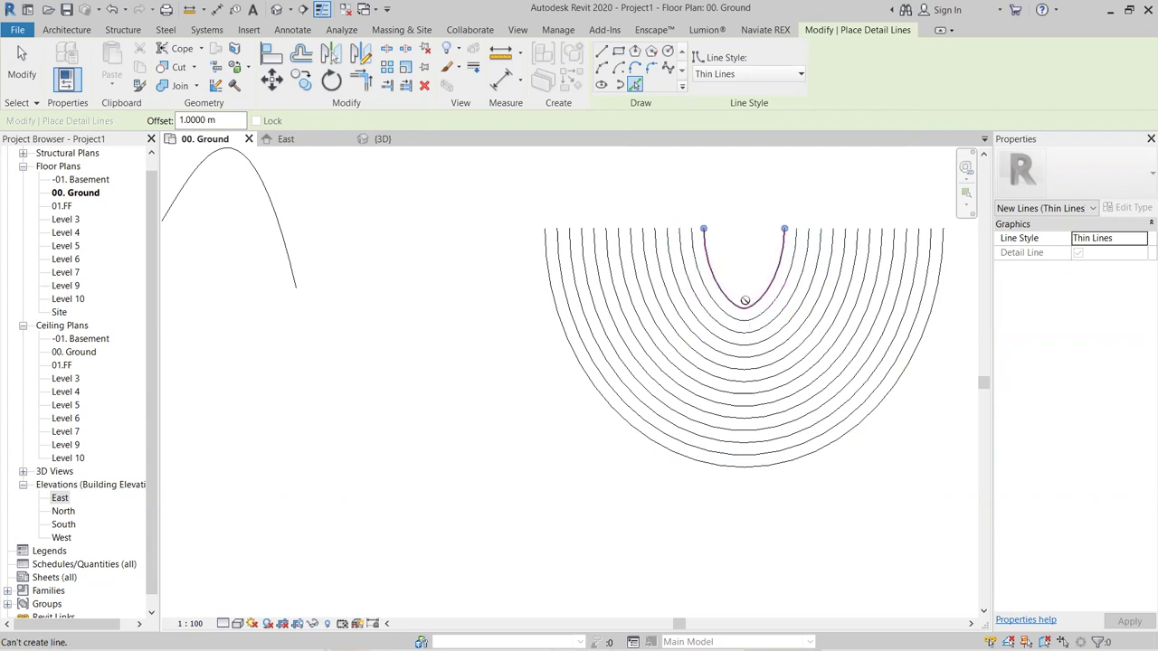
click(745, 306)
key(Escape)
key(Escape)
scroll(802, 431, down, 4)
key(Escape)
scroll(763, 439, down, 2)
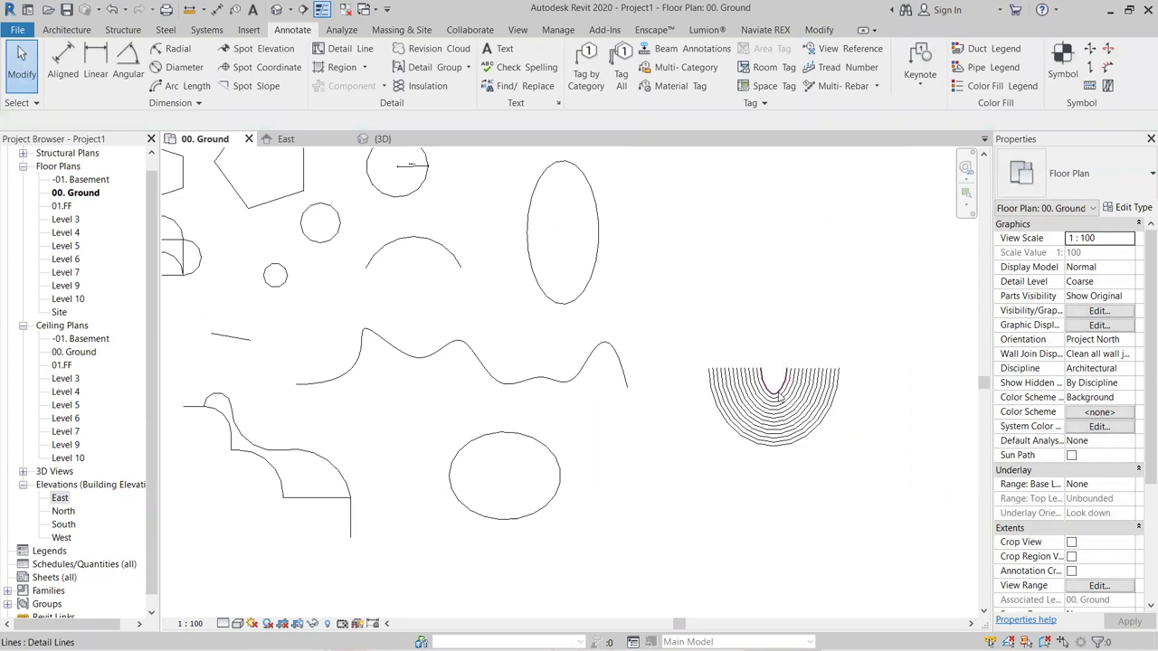
- Look over all the detail-line shapes drawn so far in the Ground plan
scroll(796, 380, down, 3)
middle_drag(847, 439, 860, 422)
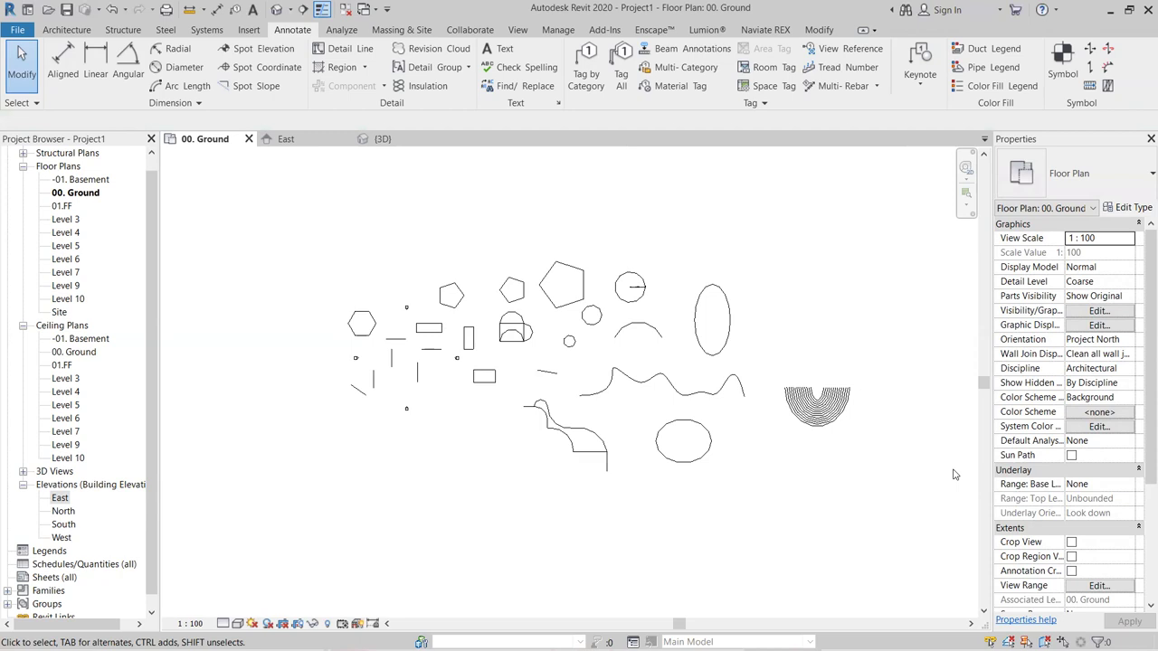
scroll(523, 356, up, 1)
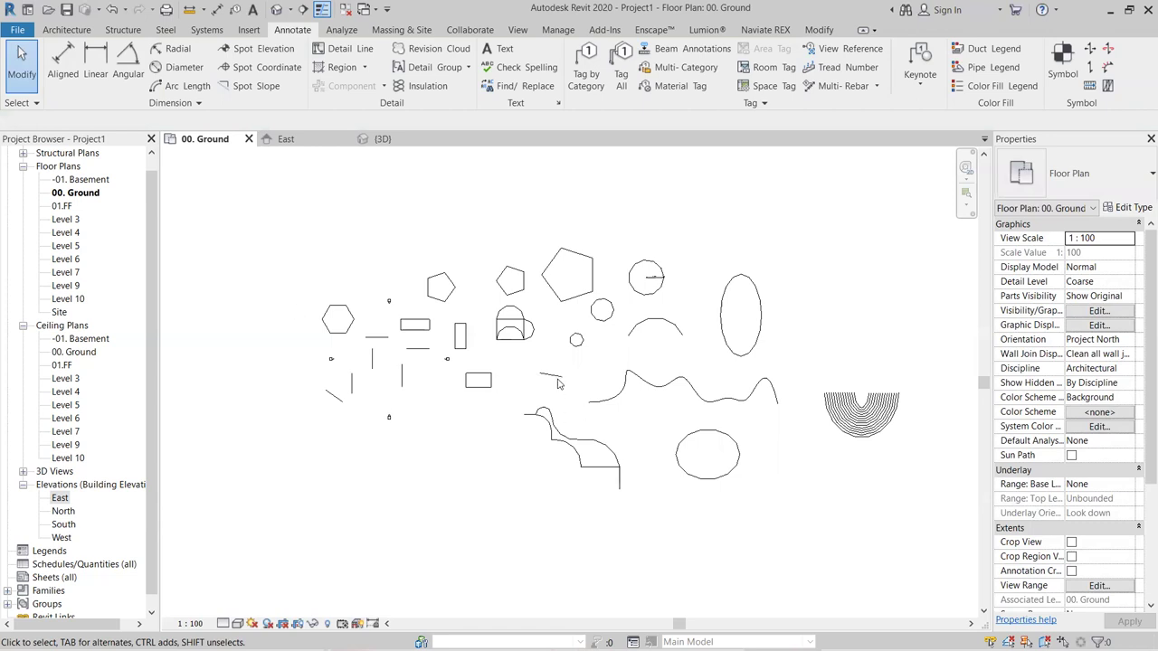
middle_drag(490, 363, 615, 356)
scroll(812, 357, up, 1)
scroll(610, 344, up, 5)
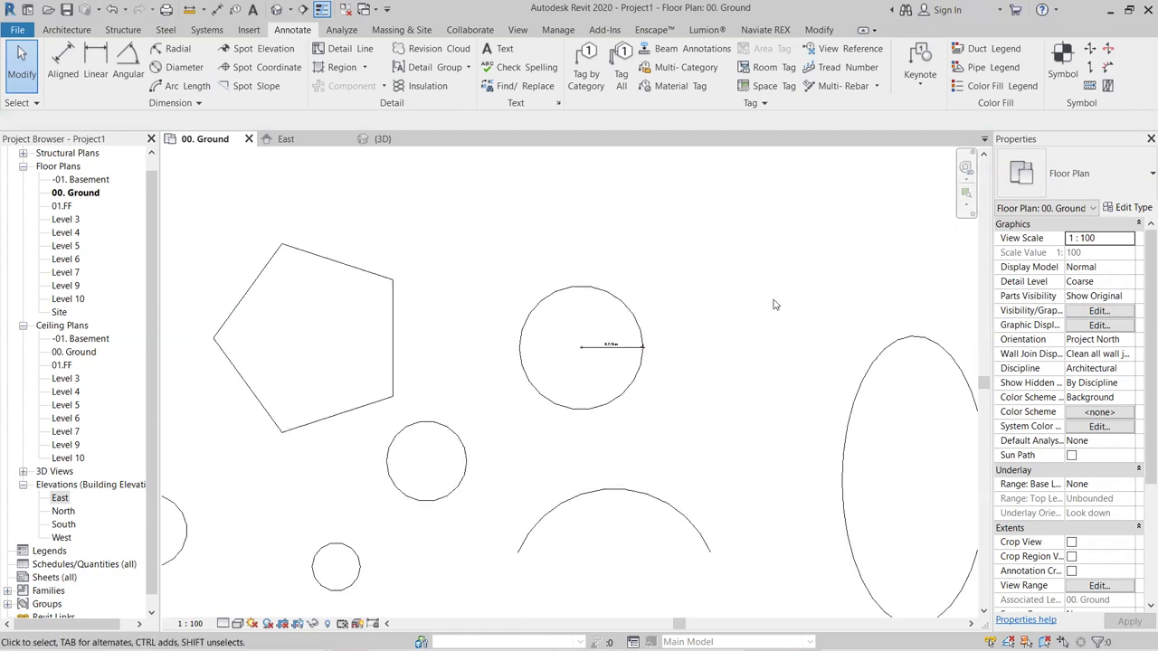
scroll(767, 303, down, 4)
middle_drag(767, 303, 810, 361)
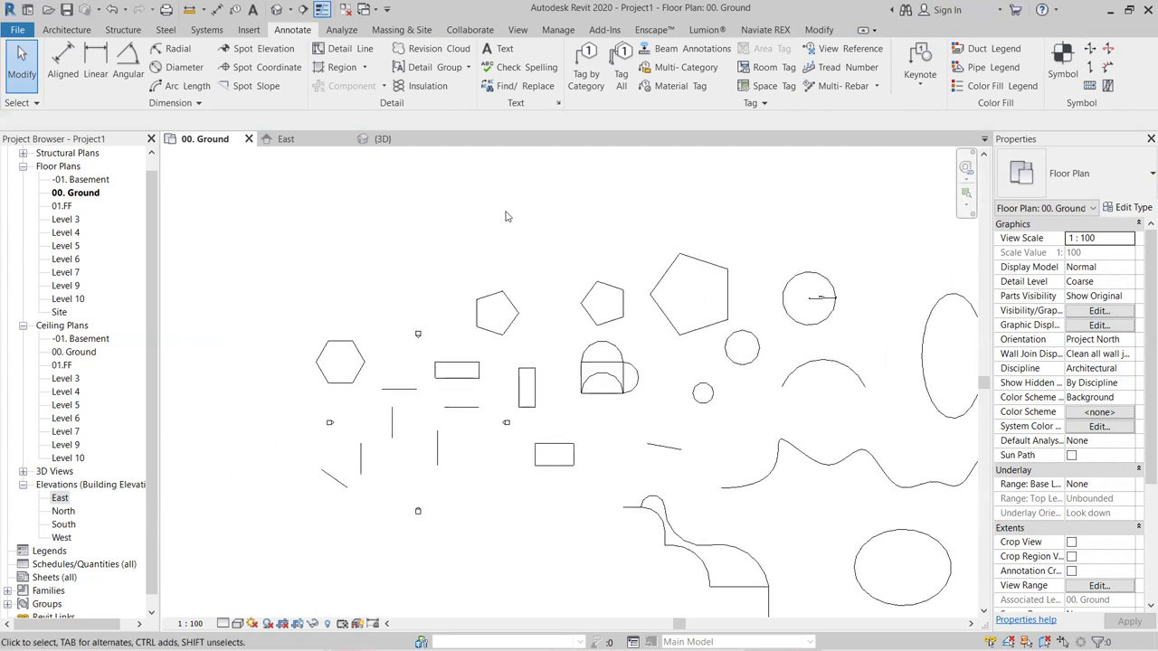
- Draw a separate vertical detail line in the empty area northwest of the hexagon
click(348, 58)
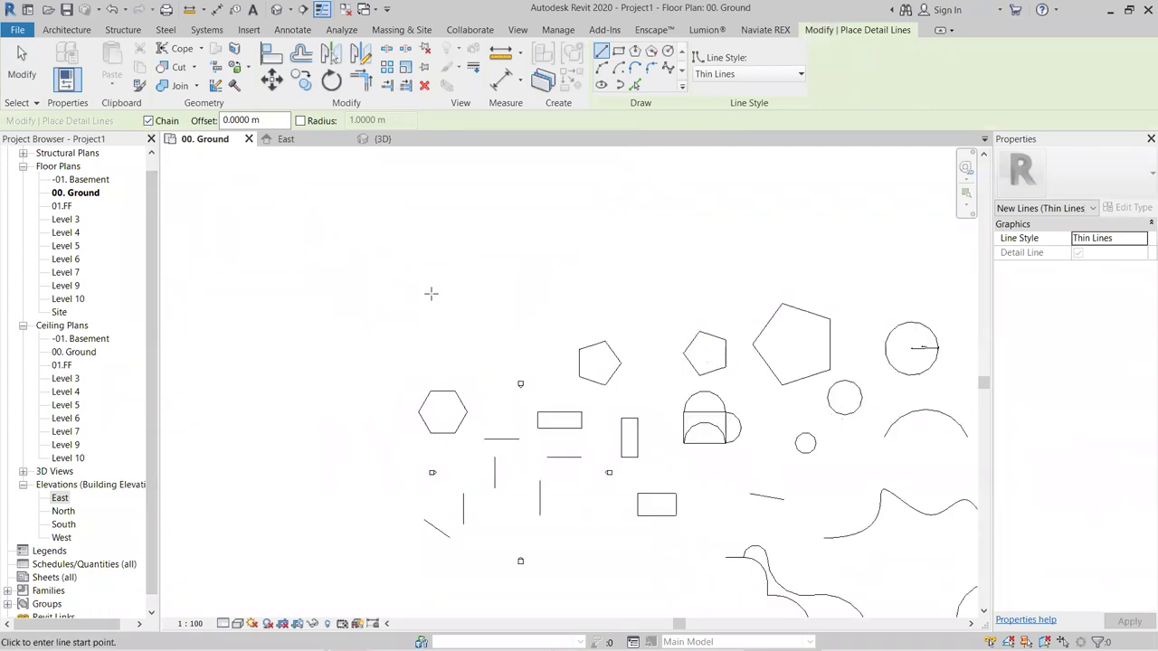
click(289, 226)
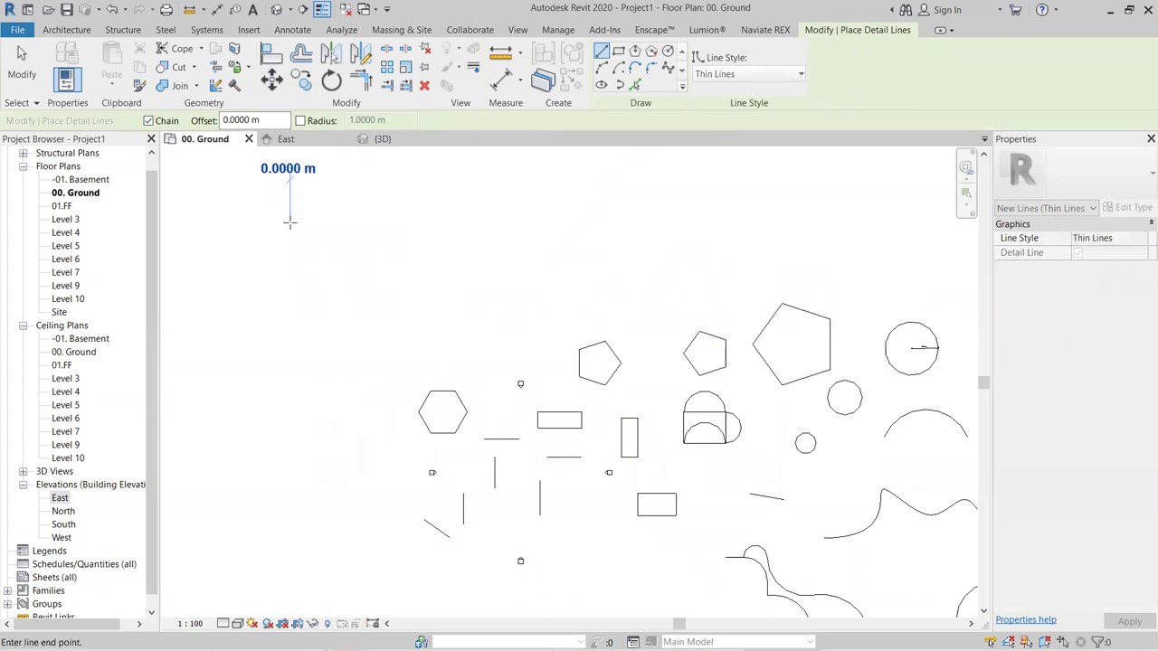
scroll(290, 267, up, 2)
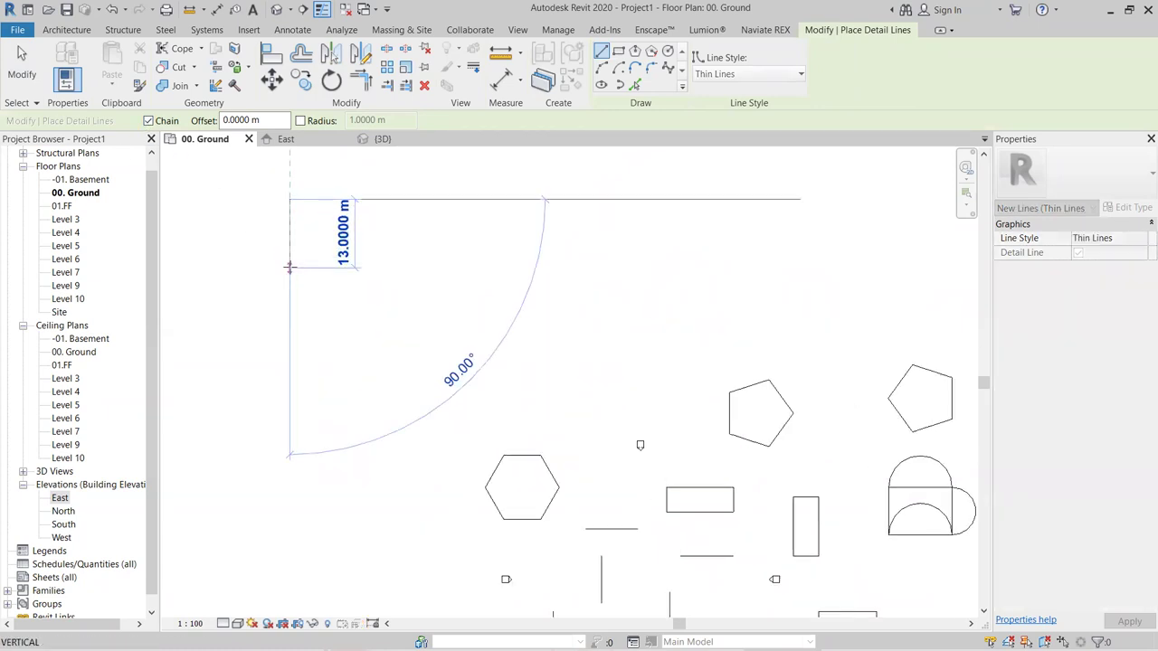
click(289, 290)
key(Escape)
- Draw a chained detail line east of the vertical one, running down, east, down and back west beneath its first corner
click(411, 194)
click(410, 290)
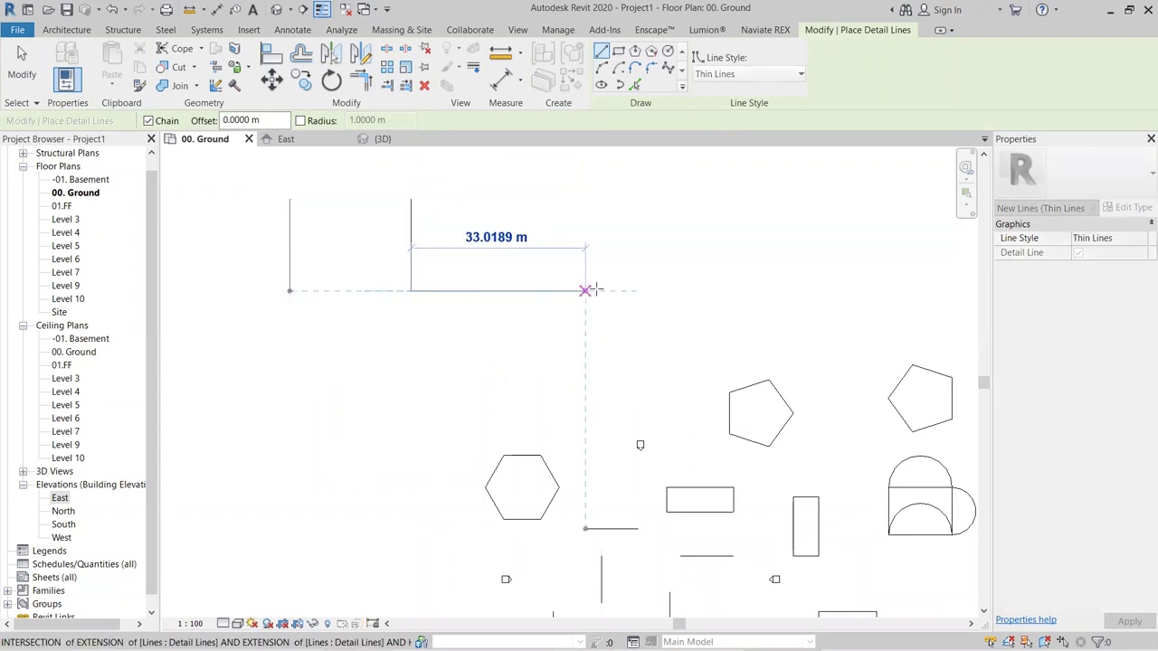
scroll(401, 290, up, 2)
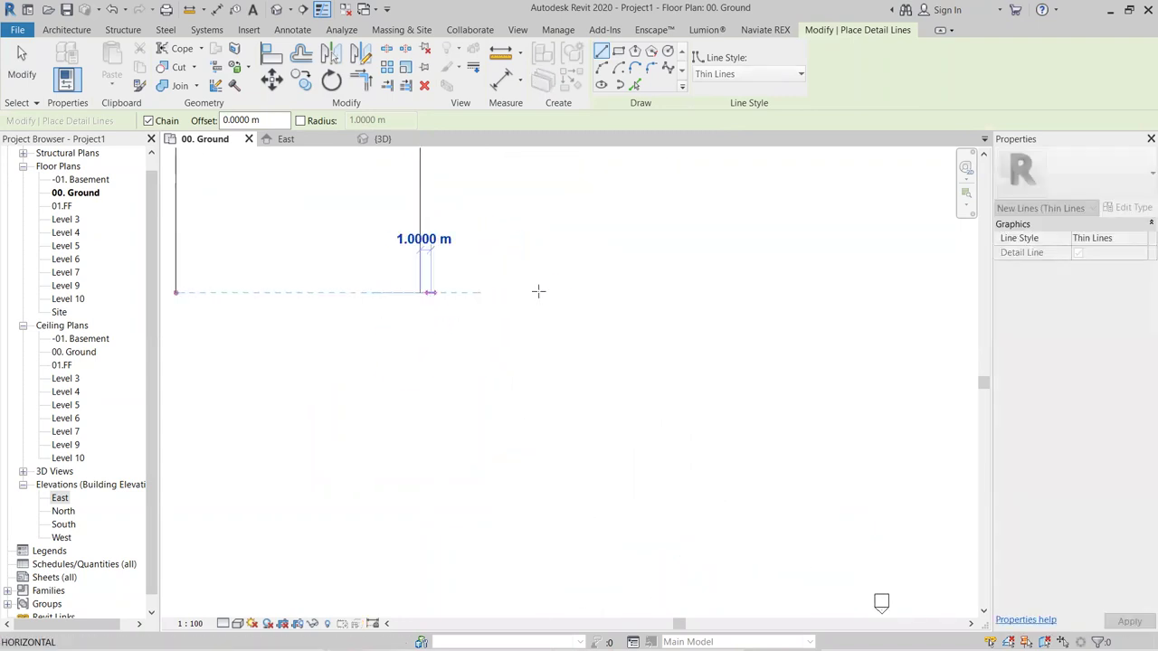
click(654, 293)
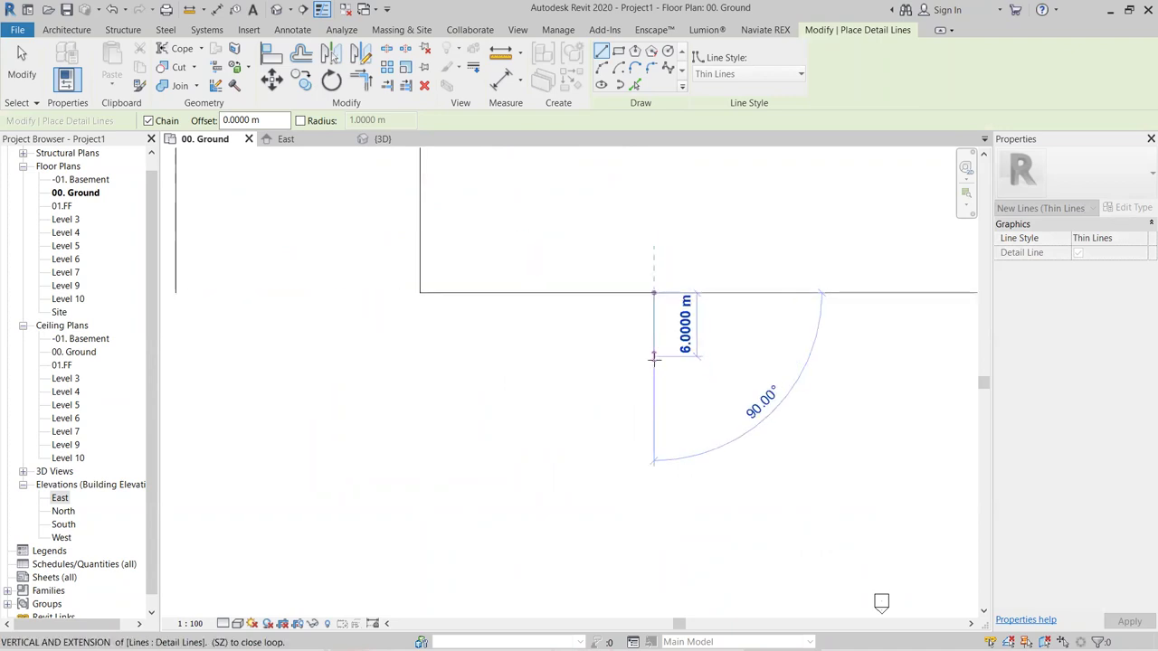
click(654, 421)
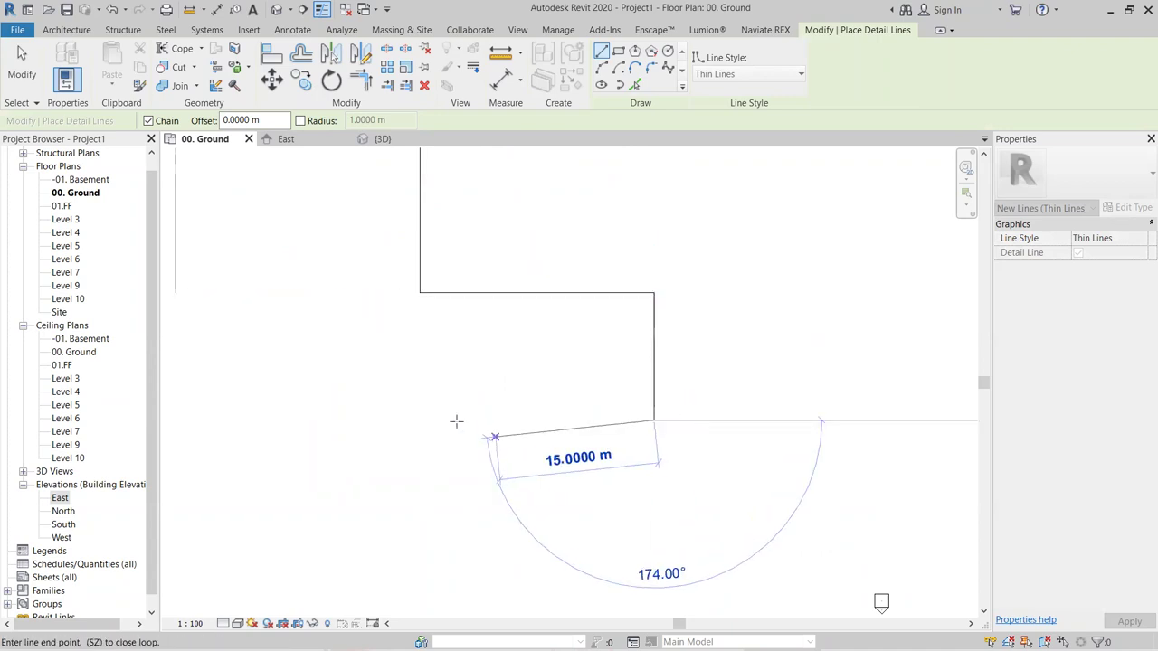
click(420, 420)
- Turn off Chain and finish the stepped line with a vertical segment about 18 m long, down to near the hexagon's top
scroll(418, 525, down, 1)
scroll(398, 199, down, 1)
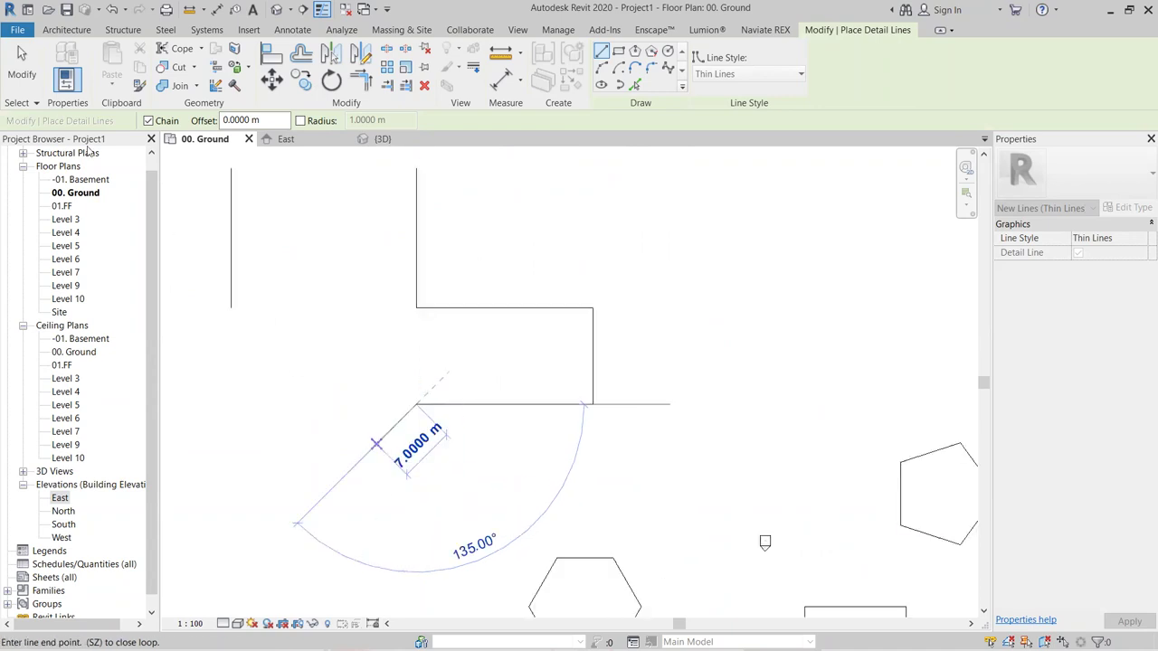
click(148, 120)
middle_drag(422, 462, 408, 365)
click(422, 457)
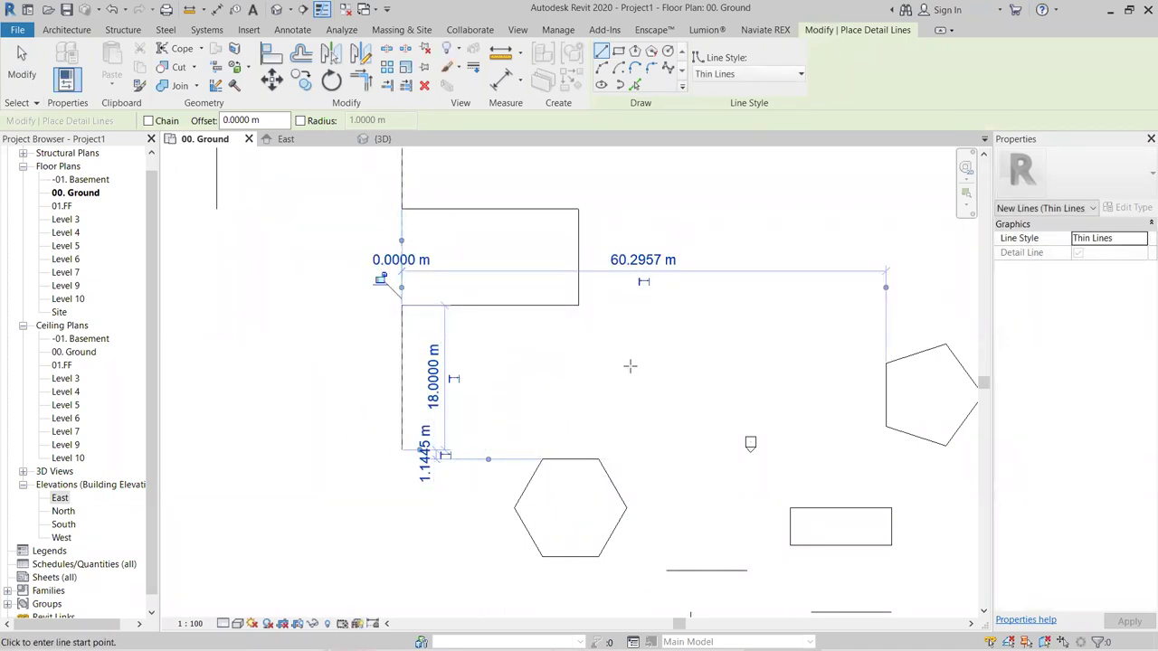
- Turn on Chain and draw an L-shaped detail line east of the stepped line, running east and down
scroll(629, 365, down, 2)
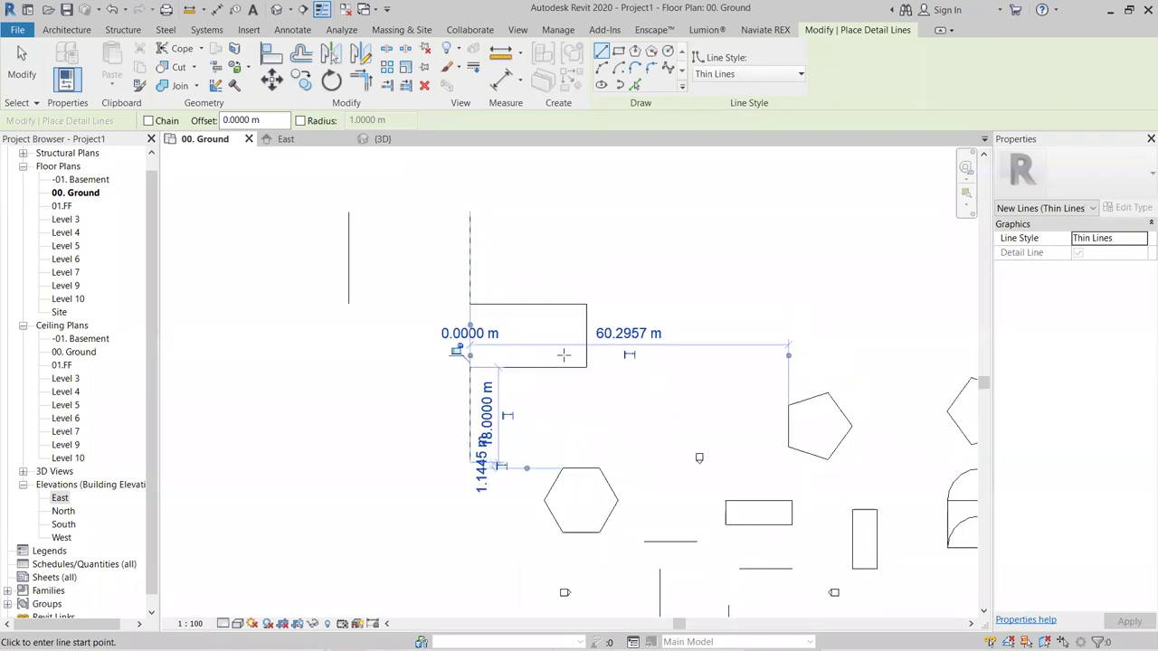
click(150, 121)
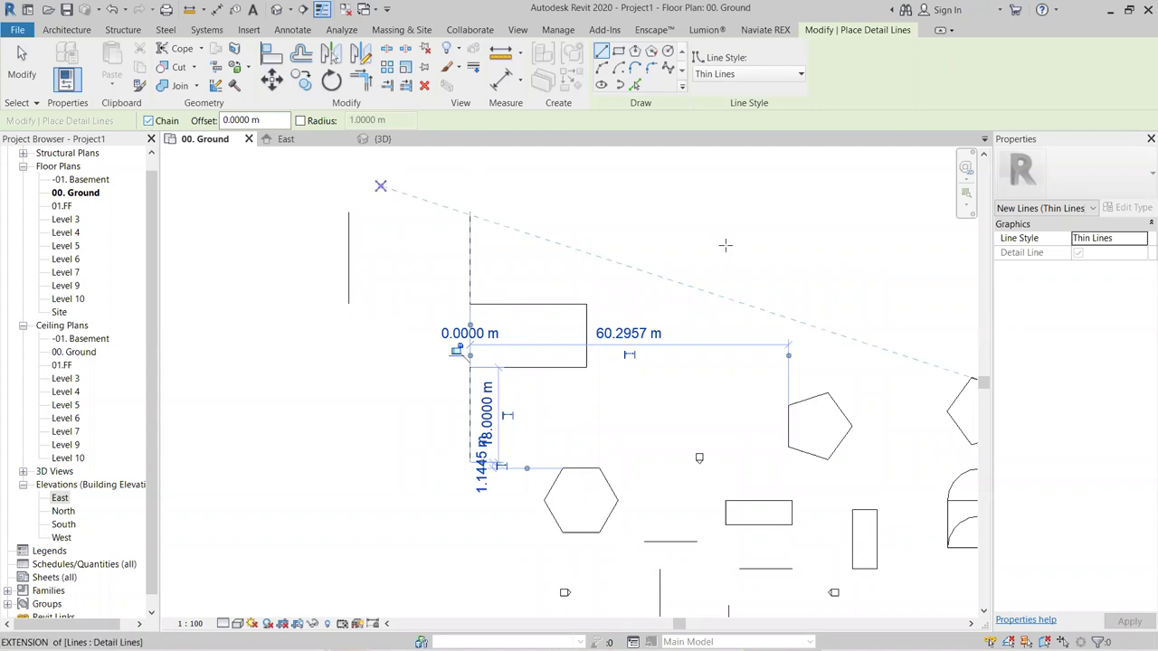
click(623, 213)
click(739, 212)
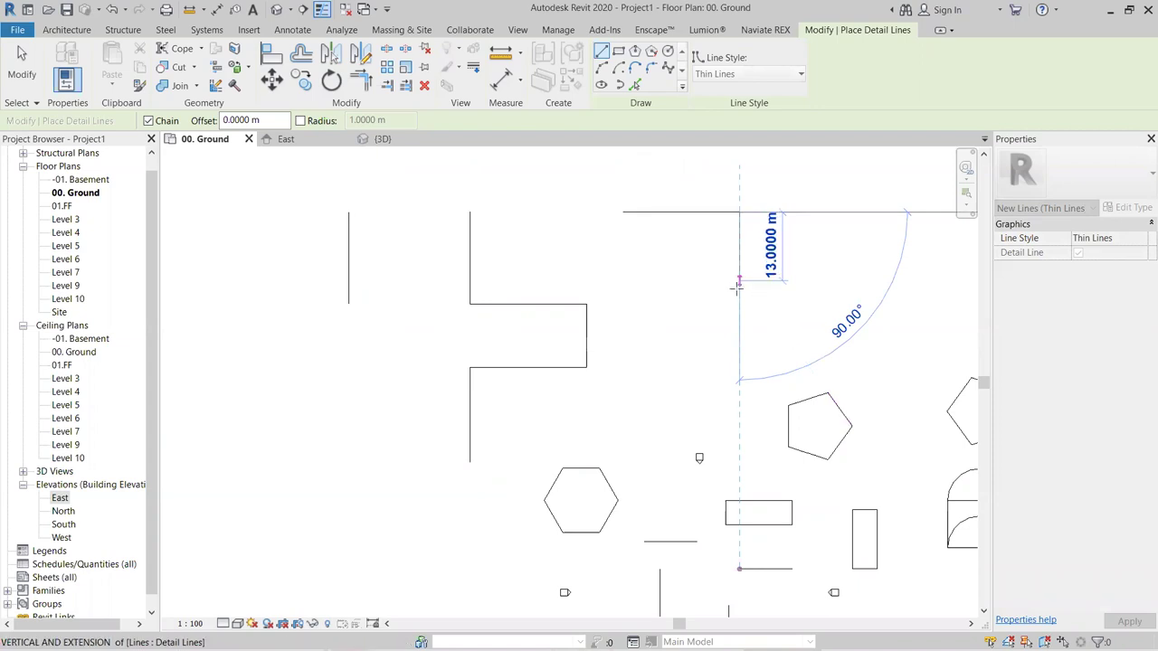
click(739, 290)
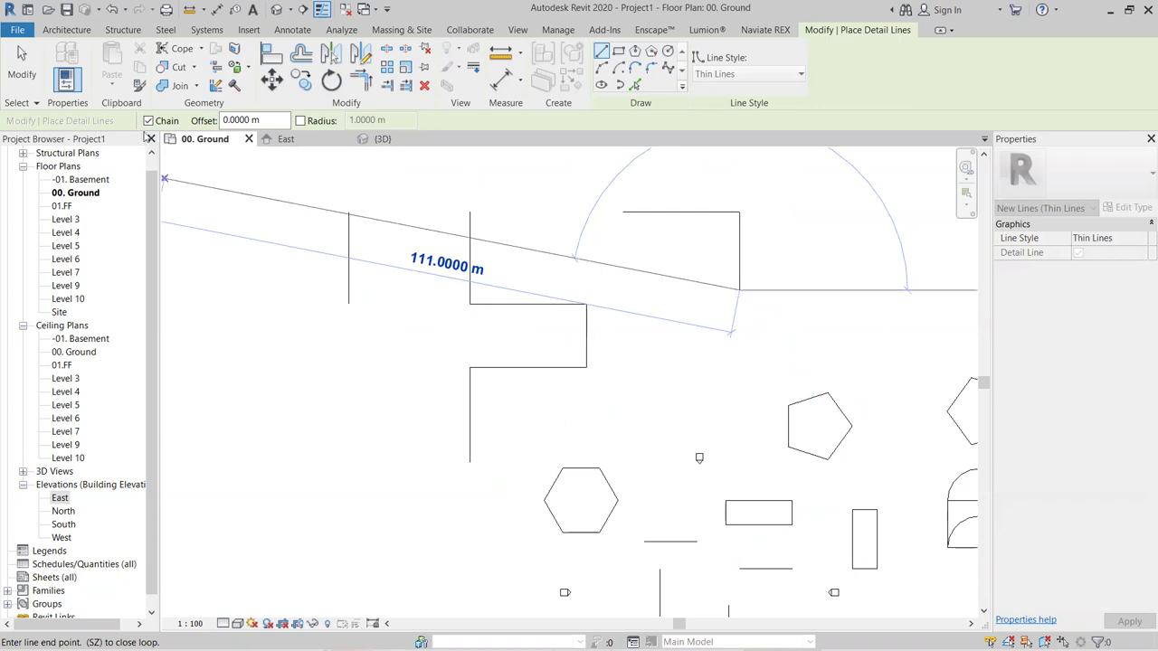
key(Escape)
- With Chain off, draw four separate detail lines above the pentagons: a slightly sloped one, two horizontals (one 25 m) and a 32 m diagonal
click(687, 346)
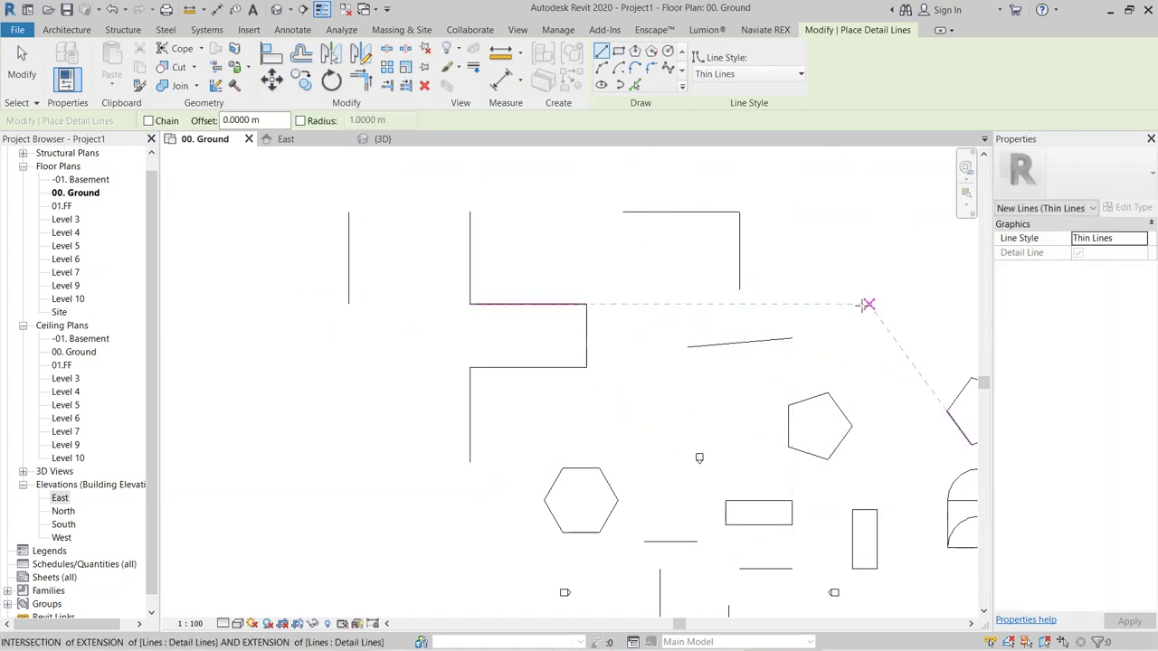
middle_drag(866, 306, 722, 381)
click(690, 280)
click(796, 280)
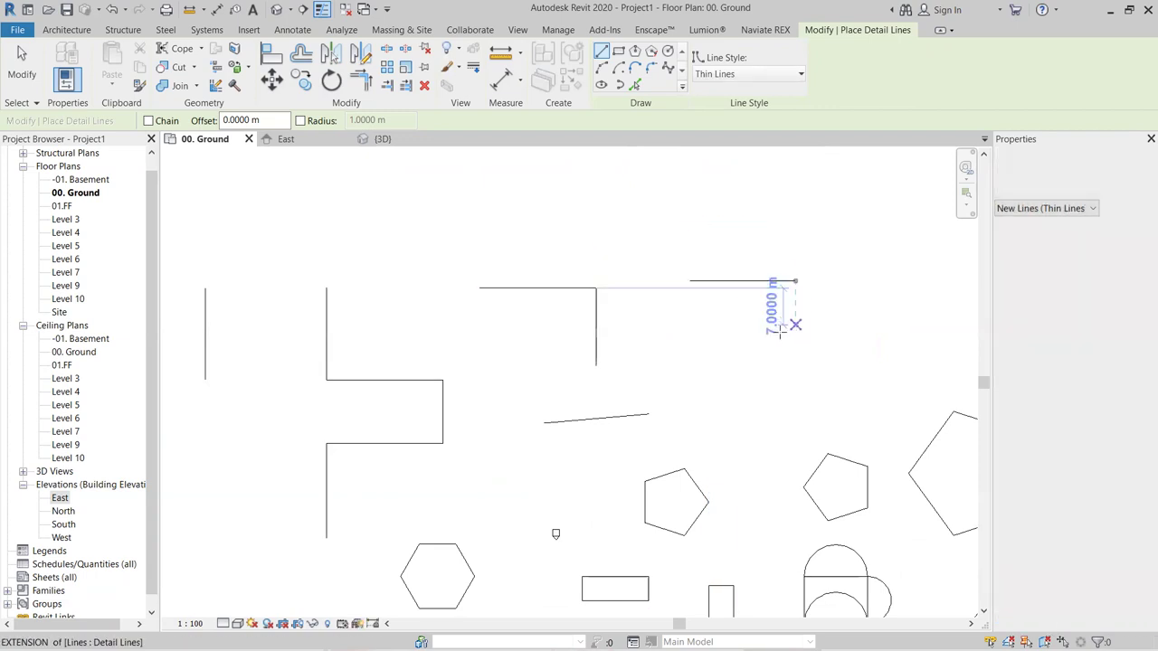
click(749, 327)
click(883, 327)
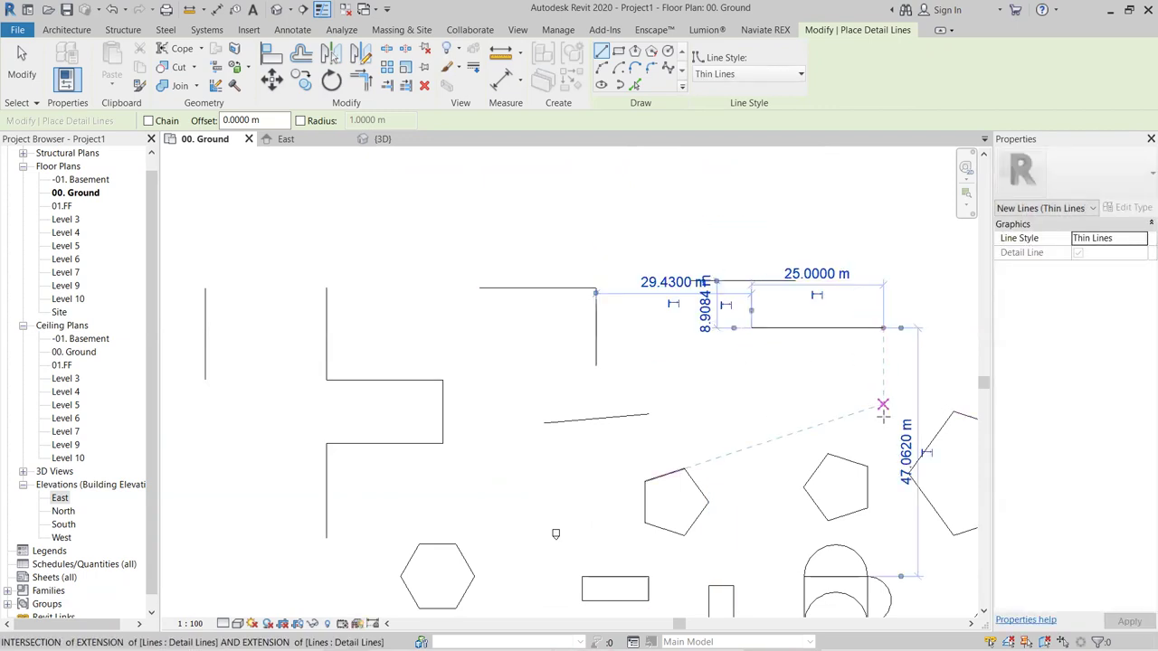
click(883, 404)
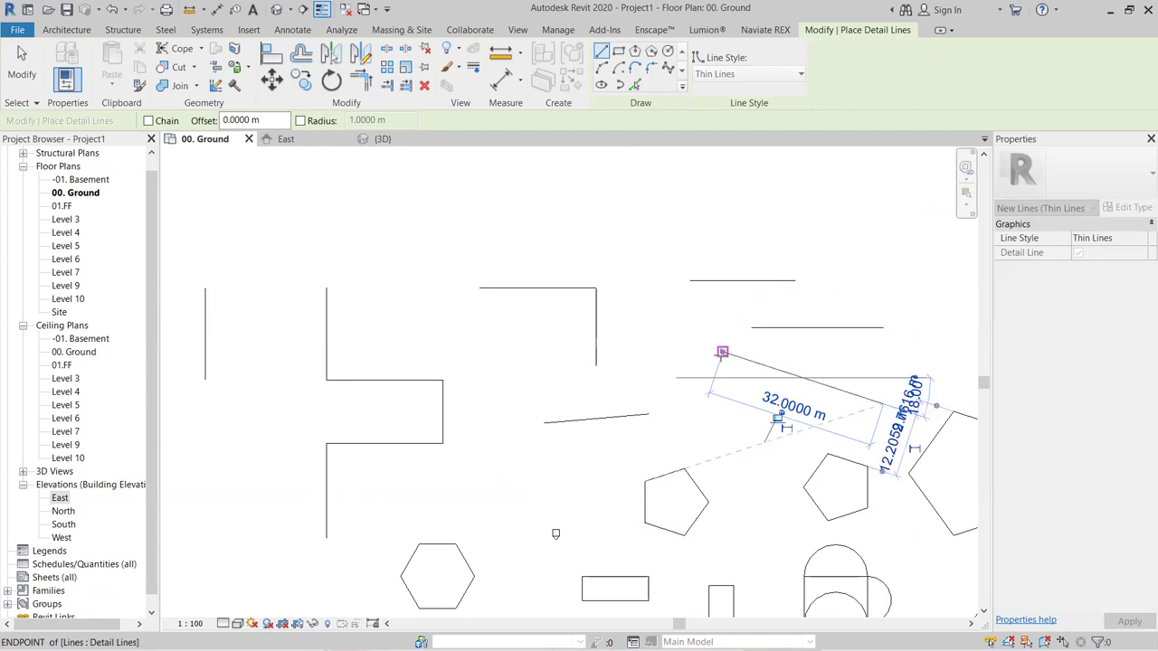
click(724, 352)
key(Escape)
key(Escape)
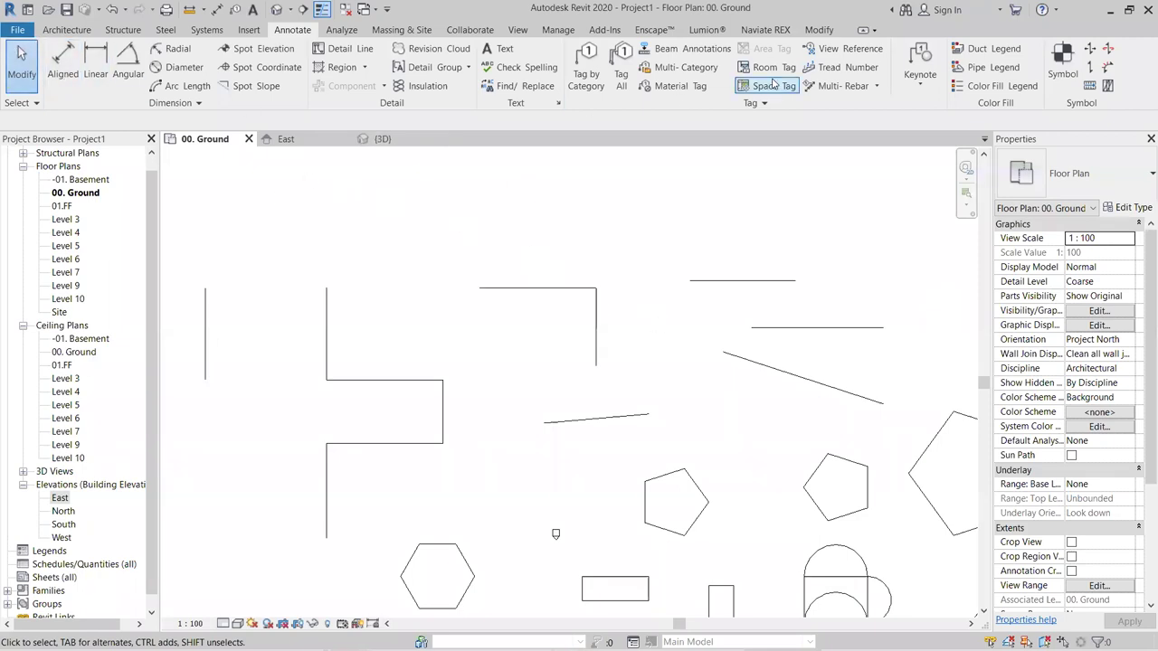
click(341, 53)
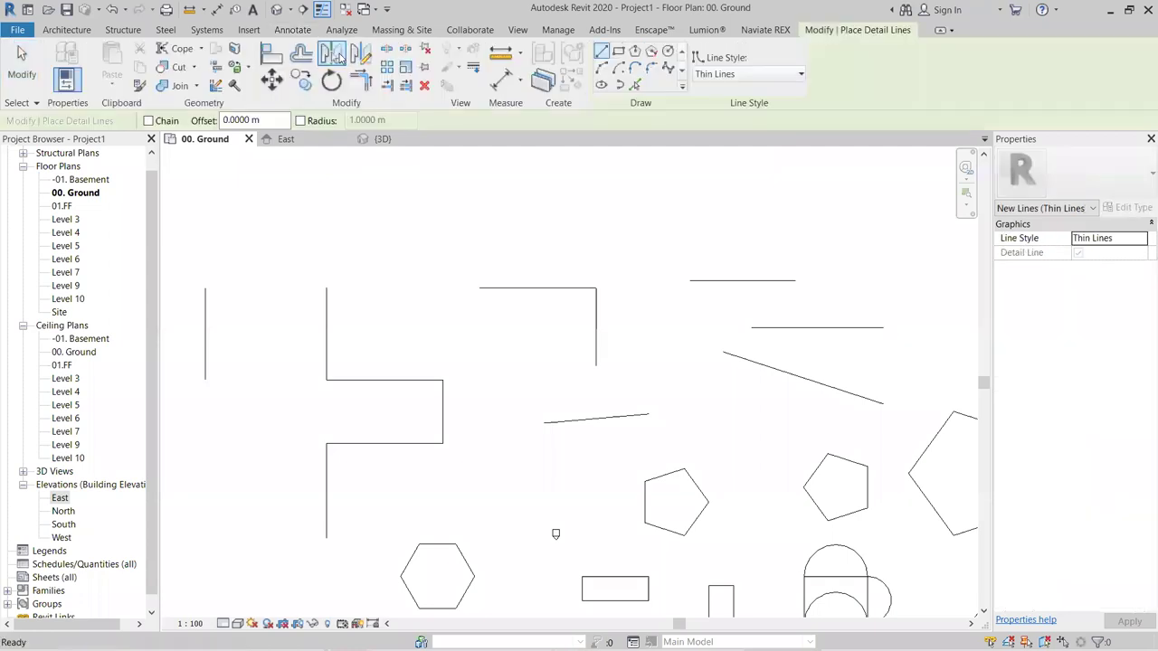
click(504, 83)
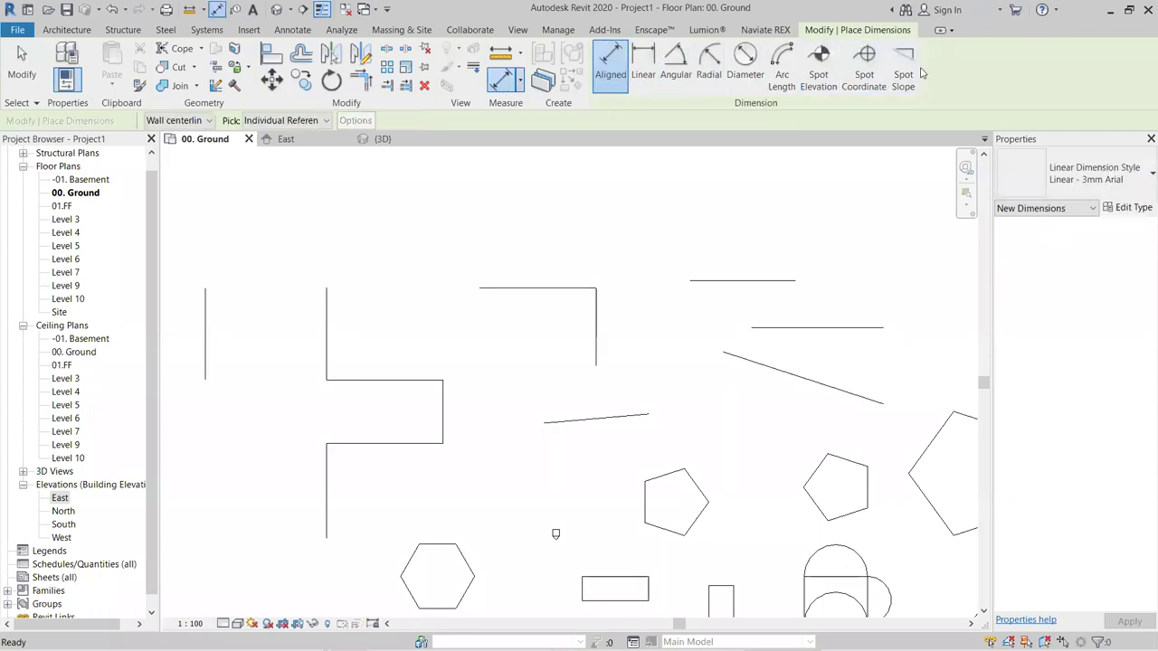
key(Escape)
key(Escape)
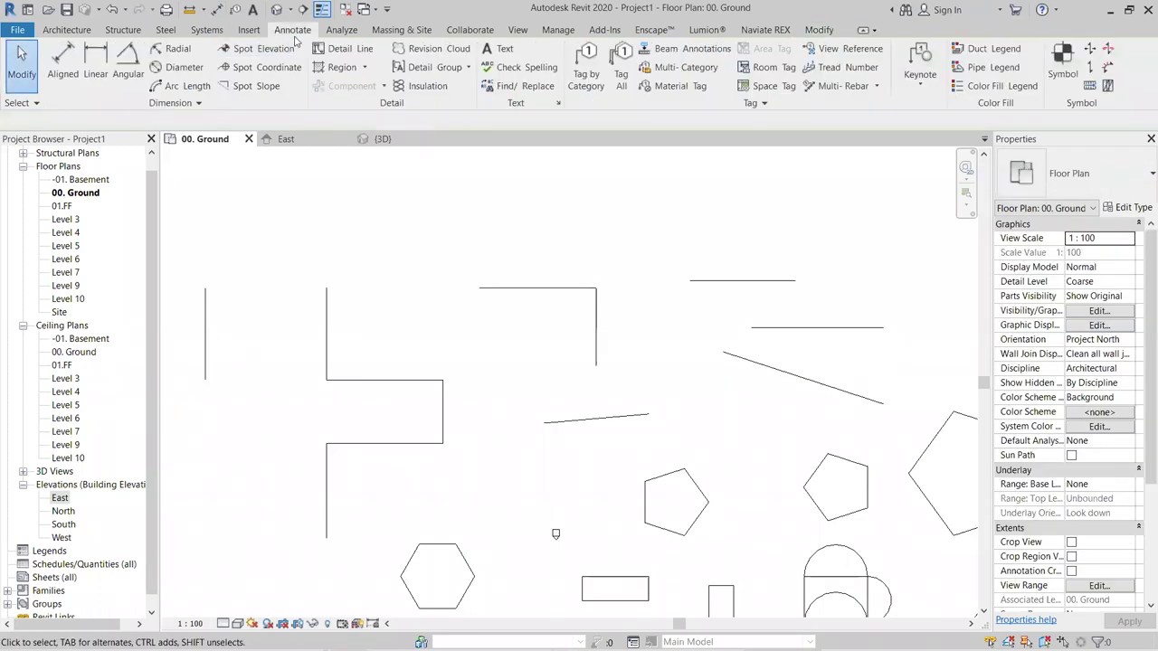
- Try to place an aligned dimension on the diagonal detail line in the southwest of the plan
click(64, 74)
scroll(510, 361, down, 4)
scroll(375, 448, up, 5)
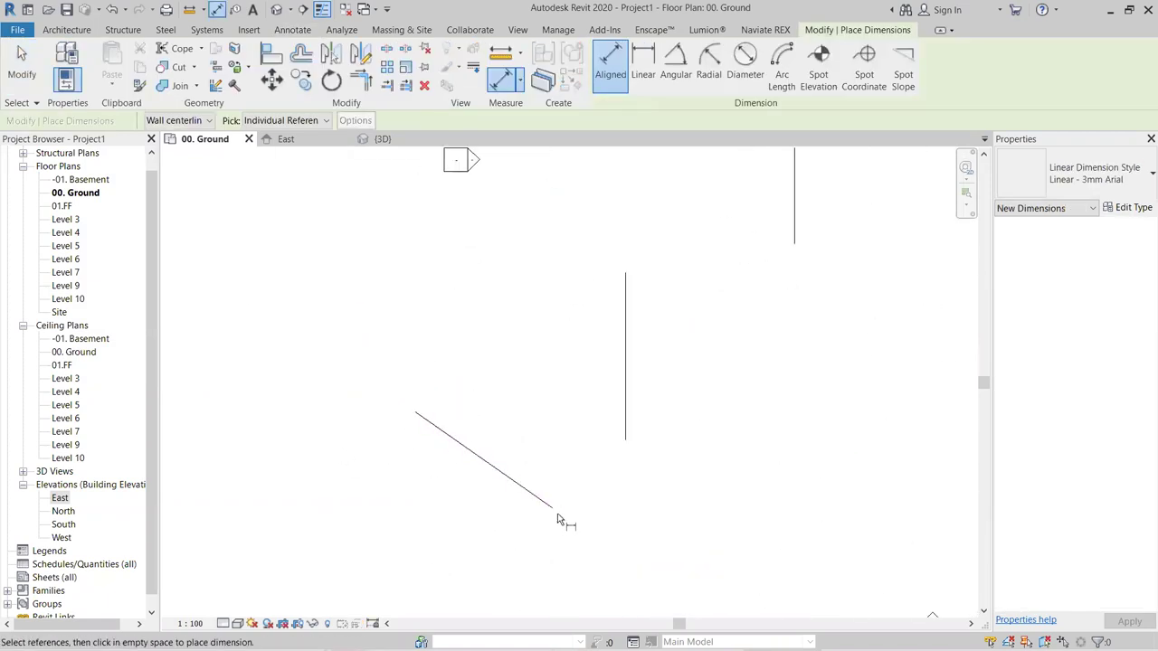
click(547, 504)
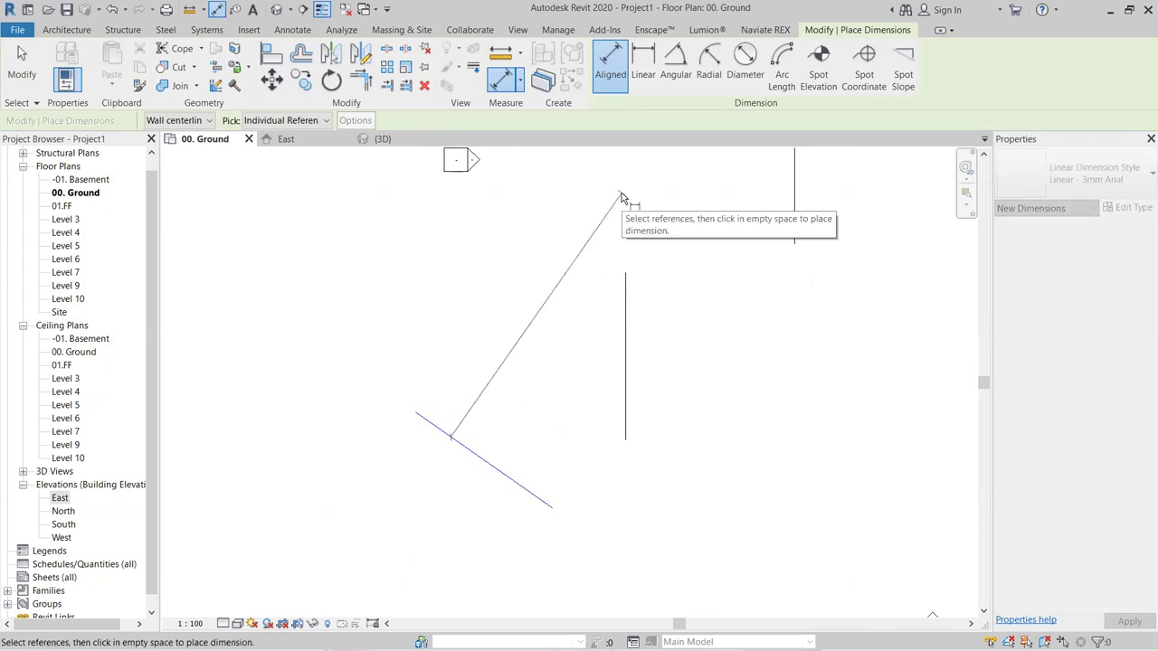
key(Escape)
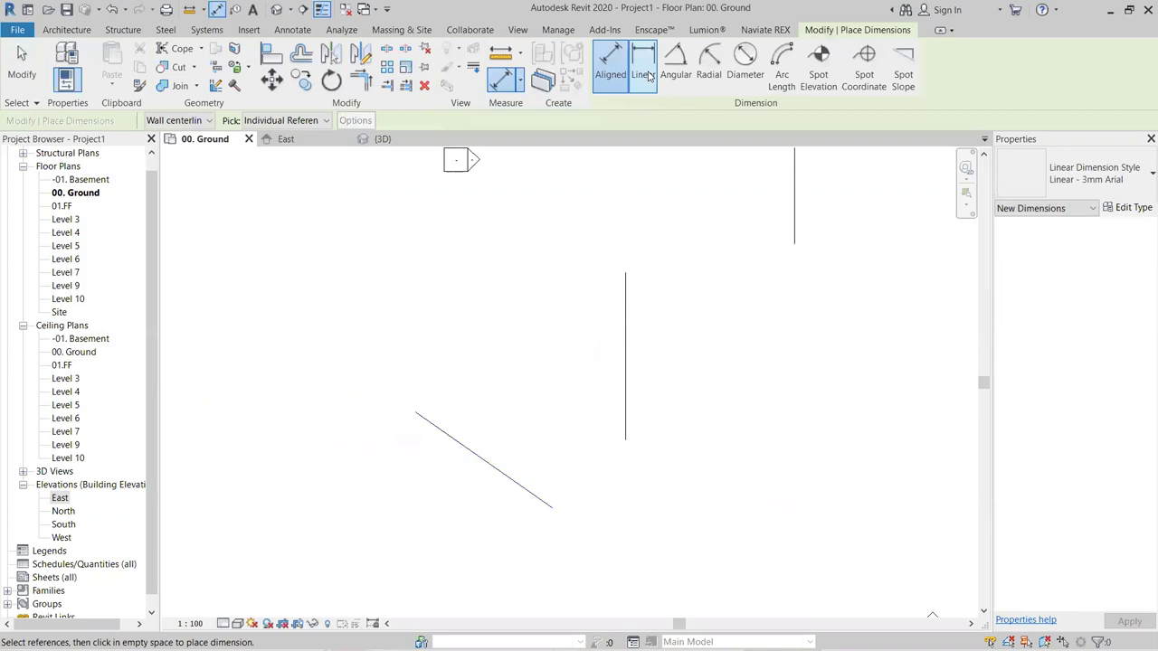
- Place a linear dimension above the southwest diagonal line, measuring horizontally between its two endpoints
click(645, 74)
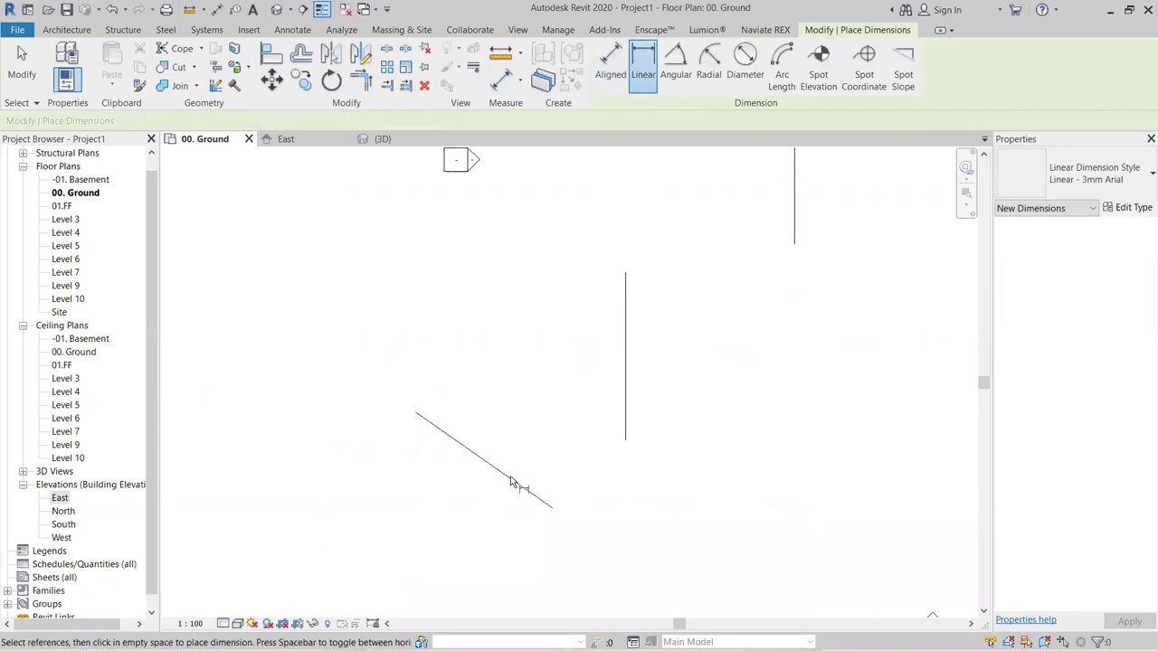
click(552, 507)
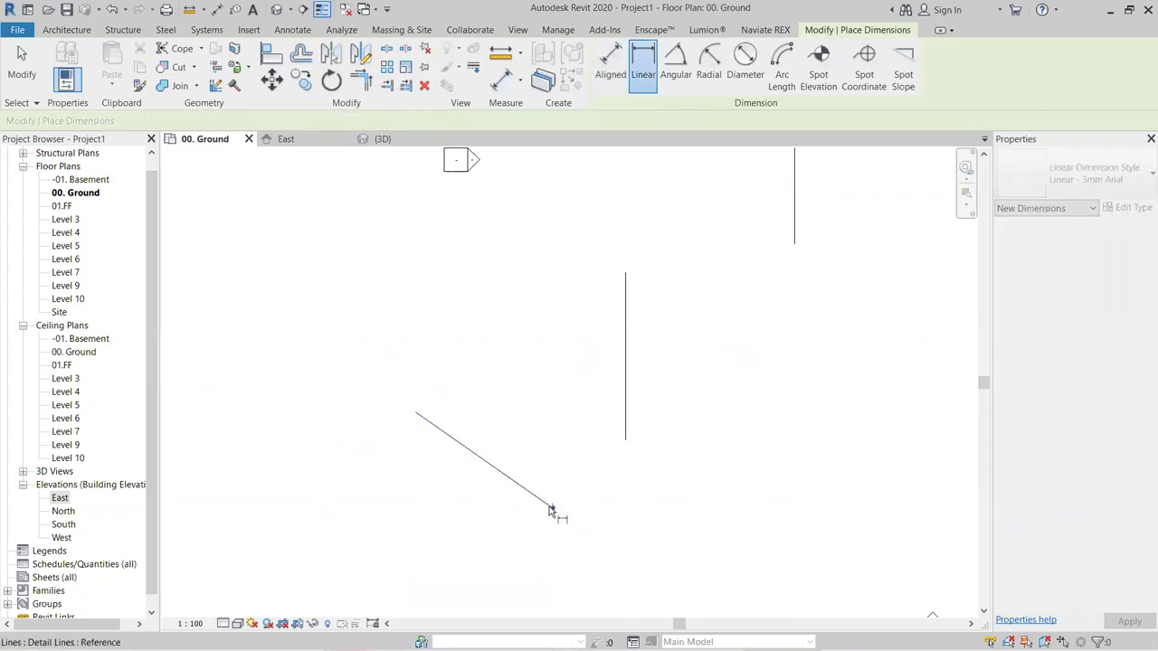
click(418, 414)
click(478, 396)
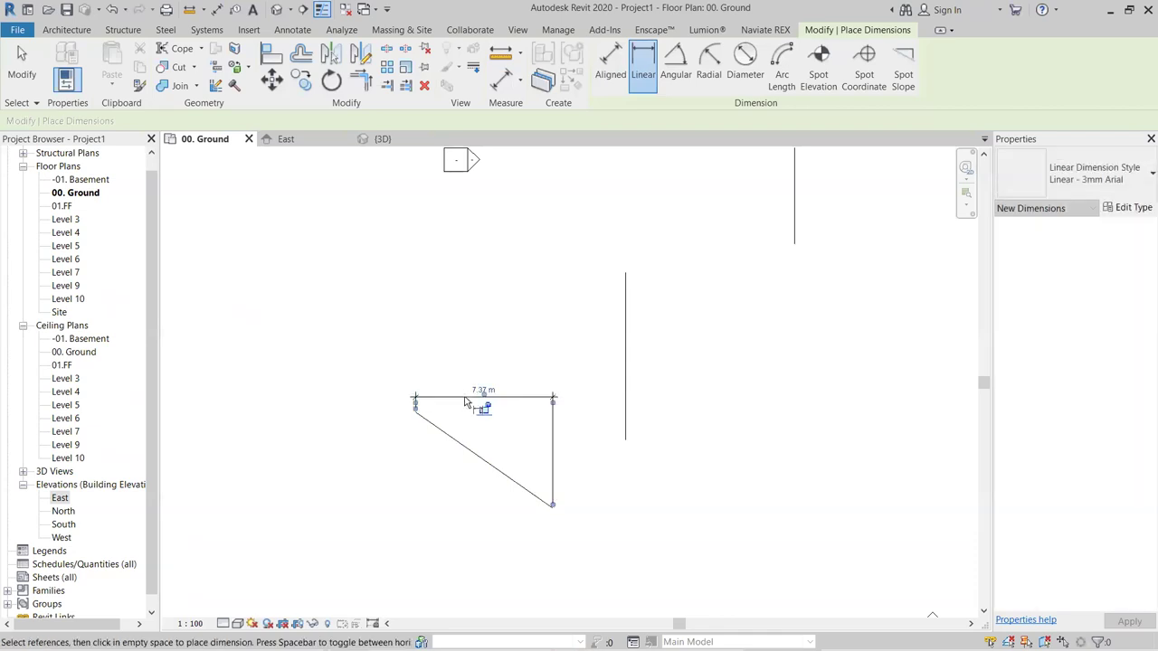
scroll(496, 413, up, 3)
scroll(496, 413, down, 2)
middle_drag(509, 419, 443, 295)
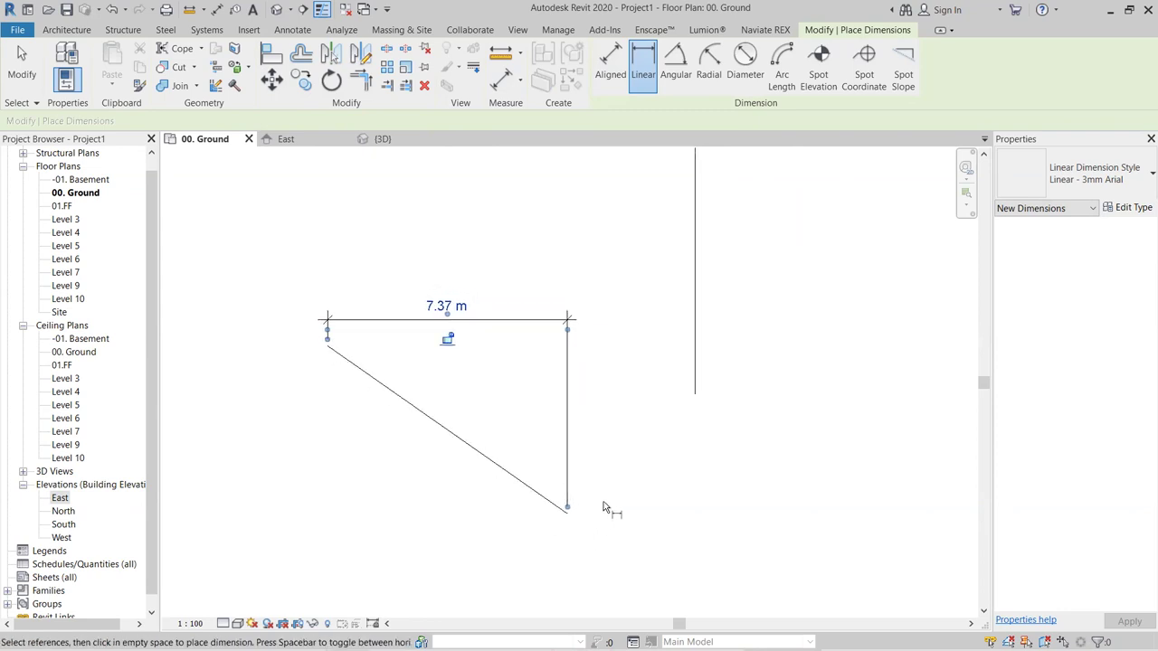
- Place a linear dimension across the hexagon between its west and east corners
scroll(619, 480, down, 3)
middle_drag(622, 478, 553, 513)
scroll(648, 296, down, 2)
middle_drag(647, 297, 611, 333)
click(644, 73)
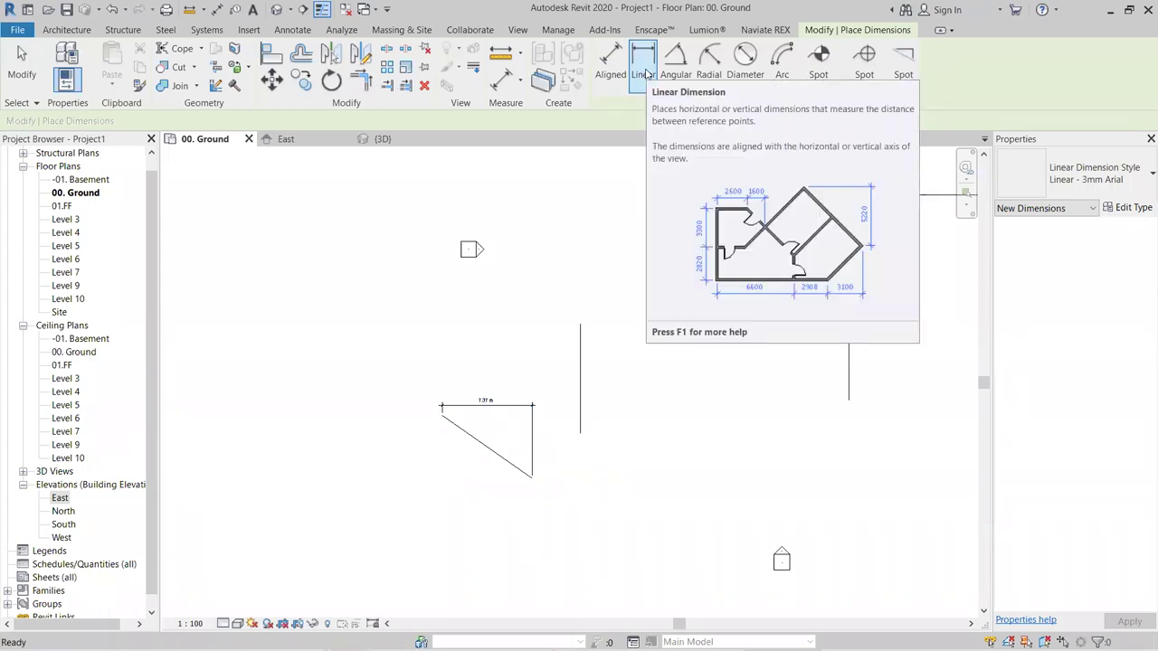
scroll(657, 296, down, 1)
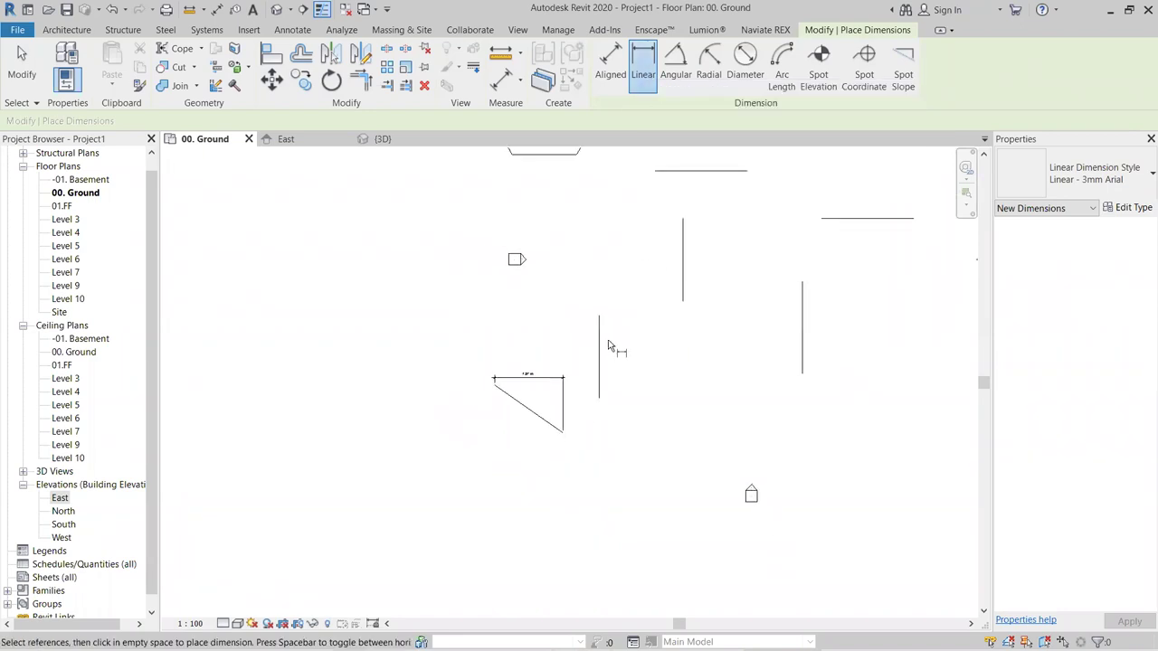
scroll(763, 261, down, 1)
middle_drag(763, 261, 644, 386)
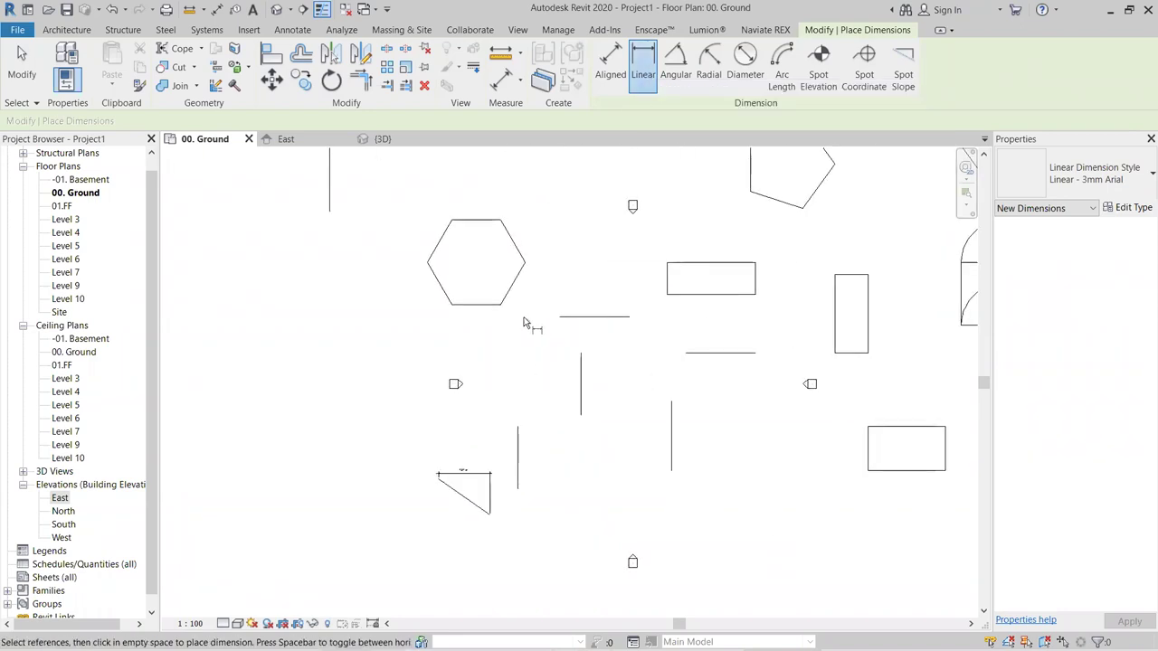
click(427, 265)
click(523, 265)
scroll(479, 262, up, 4)
- Add a linear dimension below the short horizontal line southeast of the hexagon, measuring its length end to end
scroll(523, 319, down, 6)
middle_drag(742, 357, 438, 306)
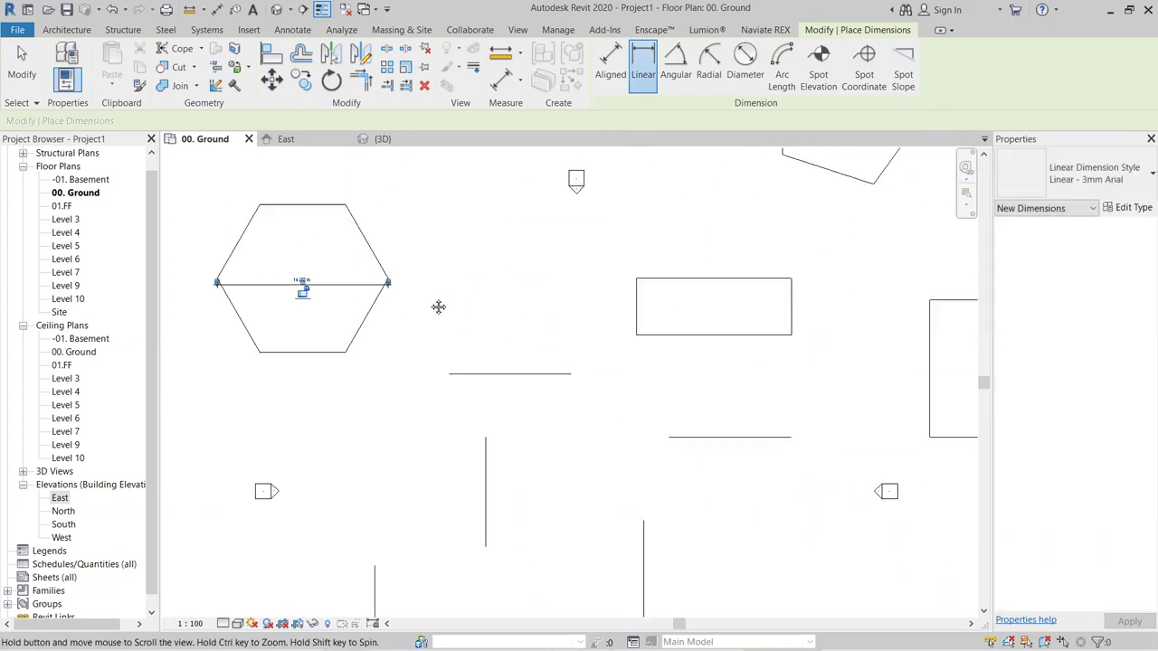
click(568, 374)
click(514, 363)
scroll(513, 367, up, 4)
- Add a linear dimension beneath the horizontal rectangle between its two lower corners
scroll(603, 380, down, 5)
middle_drag(742, 240, 561, 312)
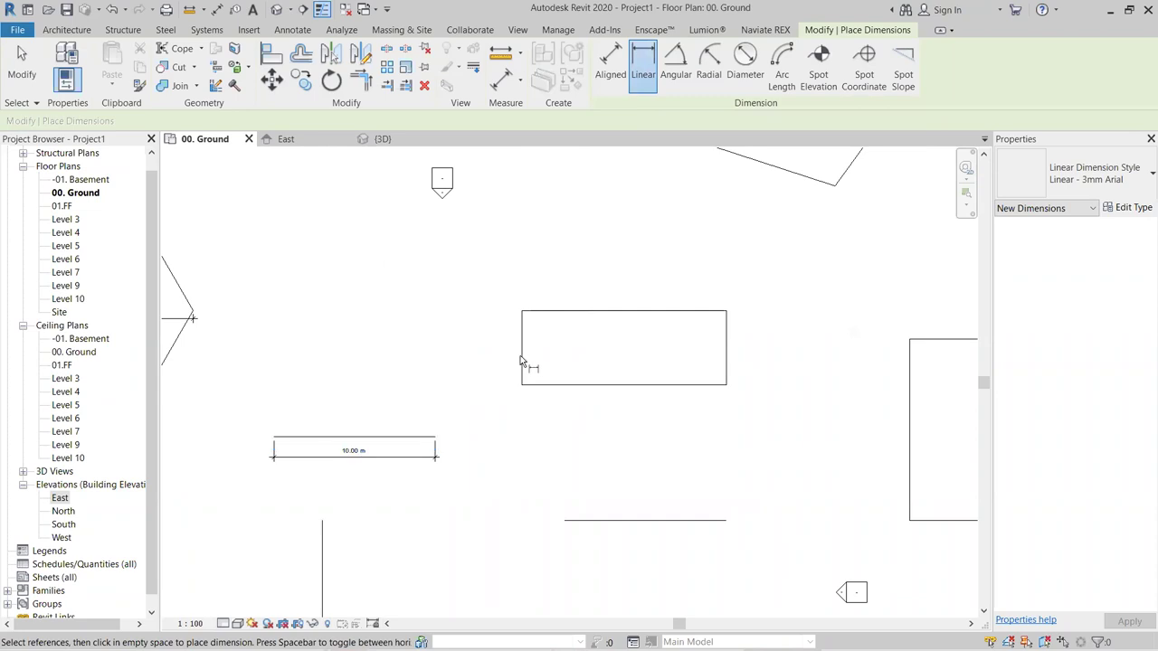
click(522, 386)
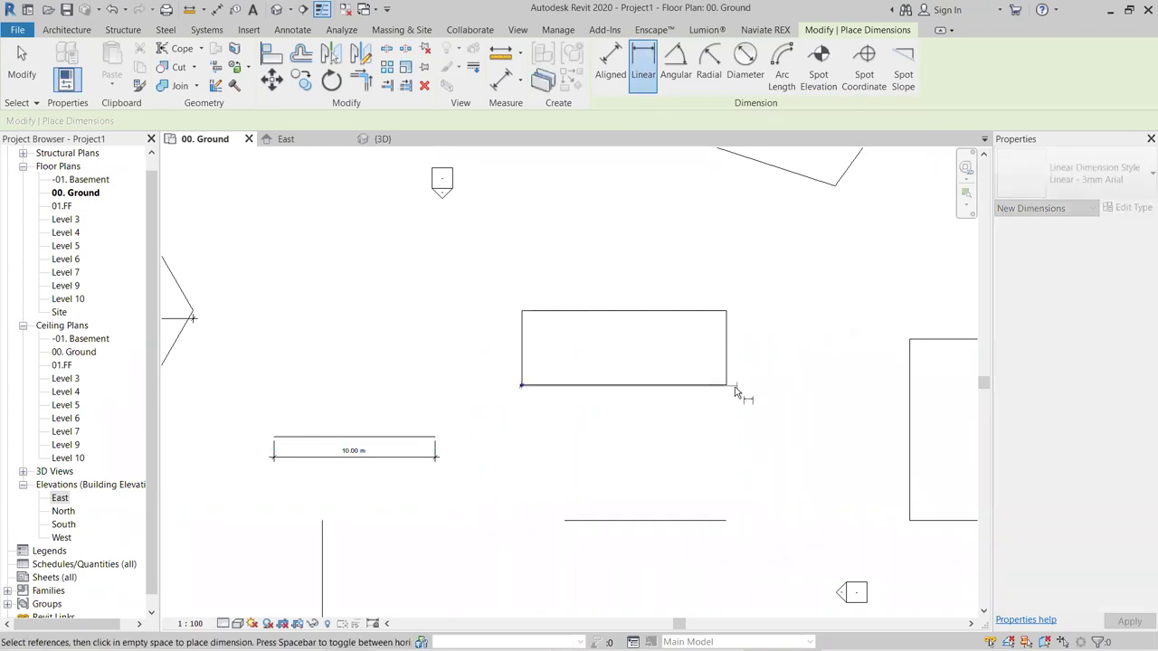
click(728, 387)
click(695, 411)
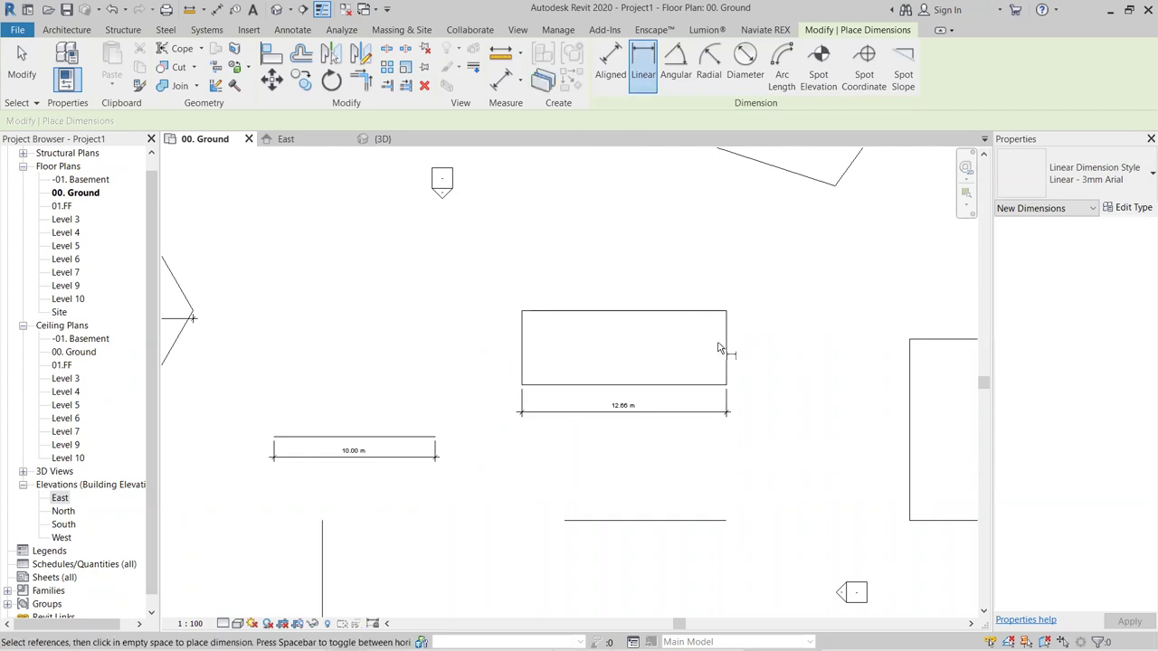
- Place angular dimensions on the hexagon's two lower interior corners
scroll(732, 344, down, 4)
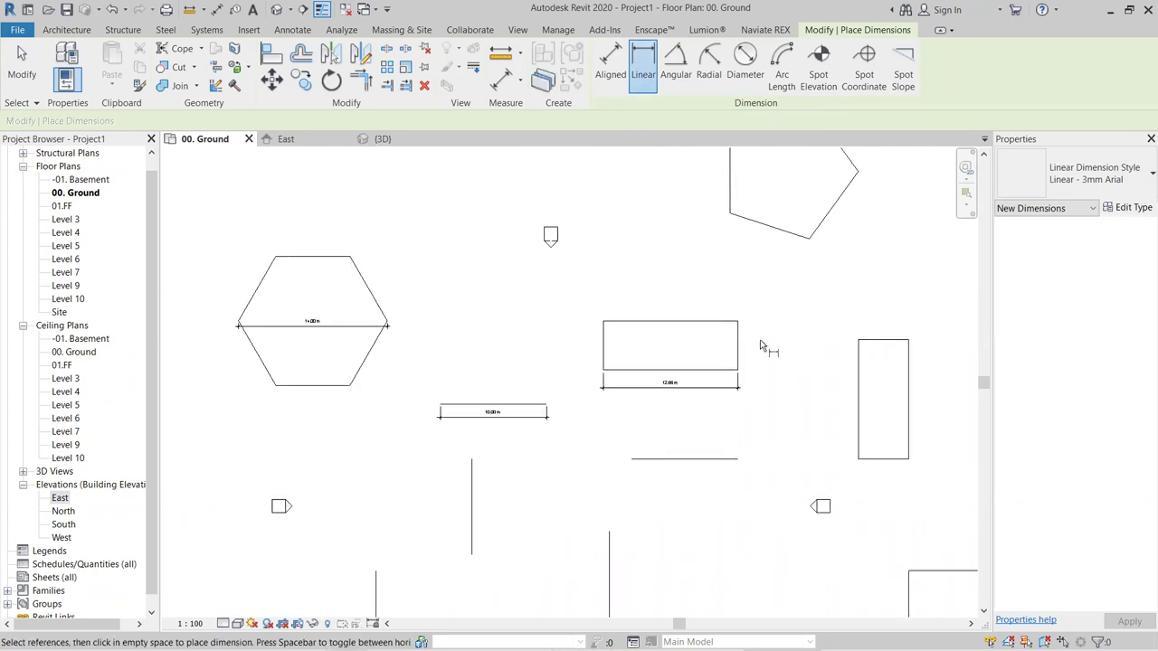
click(676, 64)
scroll(404, 352, up, 3)
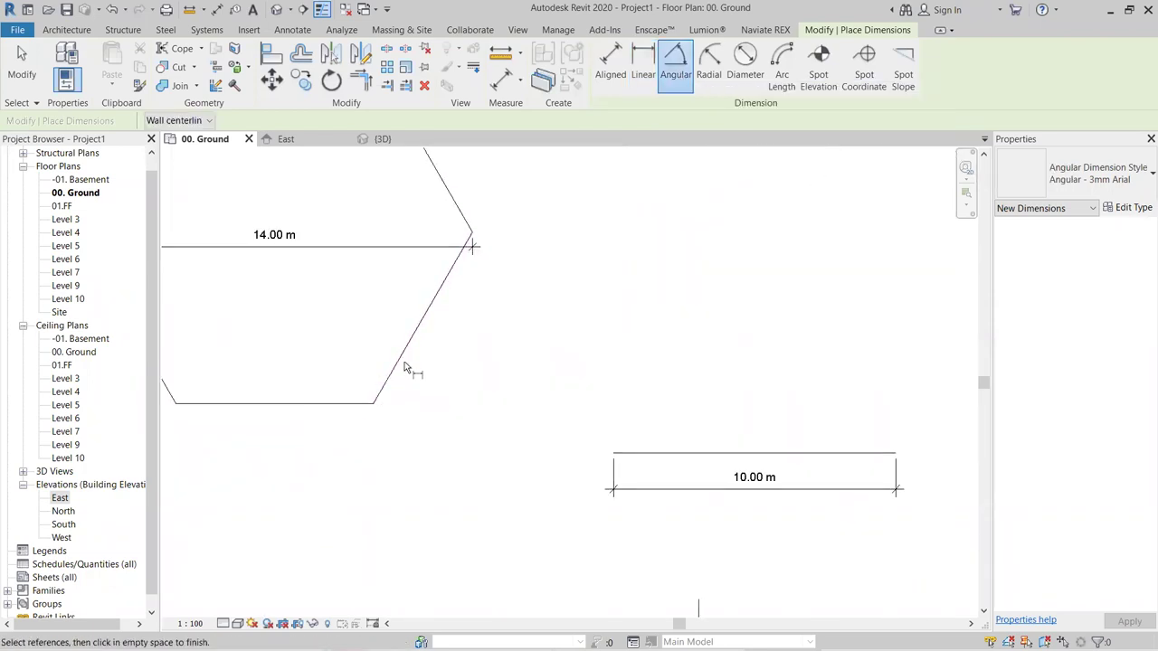
click(351, 403)
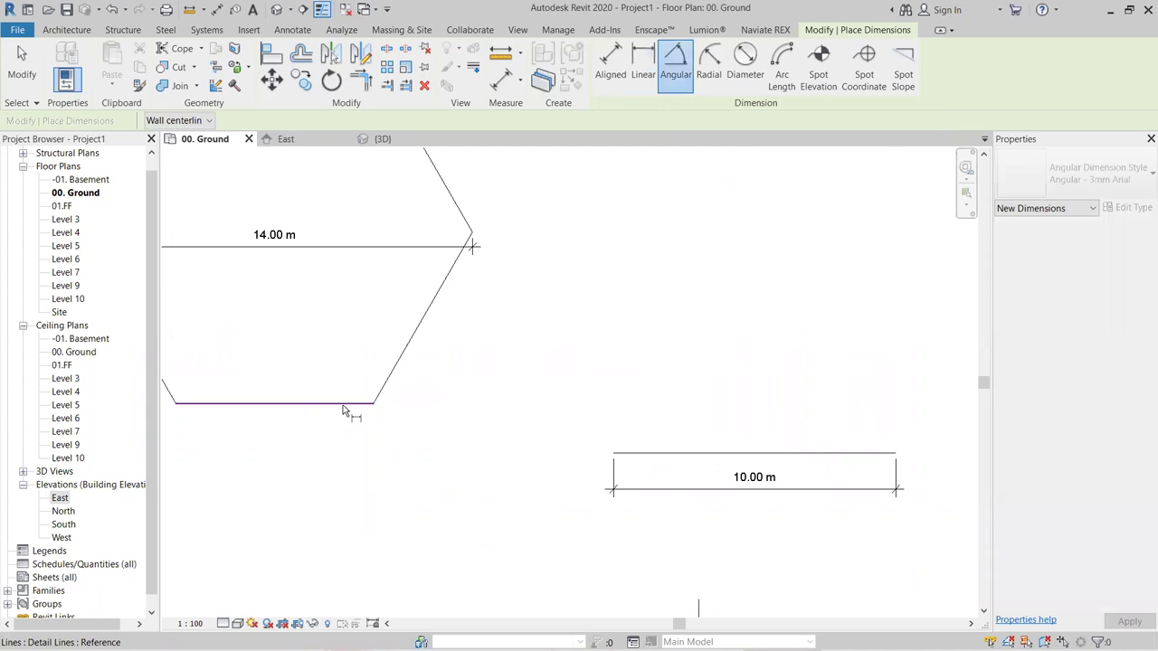
click(397, 368)
click(316, 355)
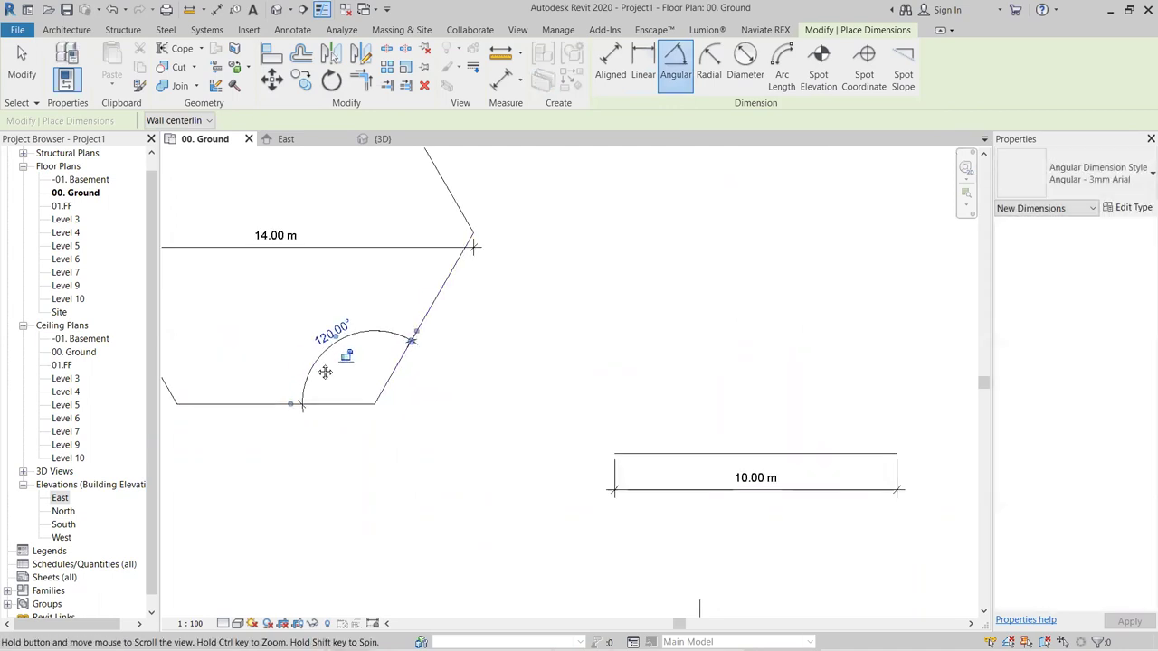
middle_drag(324, 371, 488, 401)
click(380, 431)
click(315, 392)
click(388, 378)
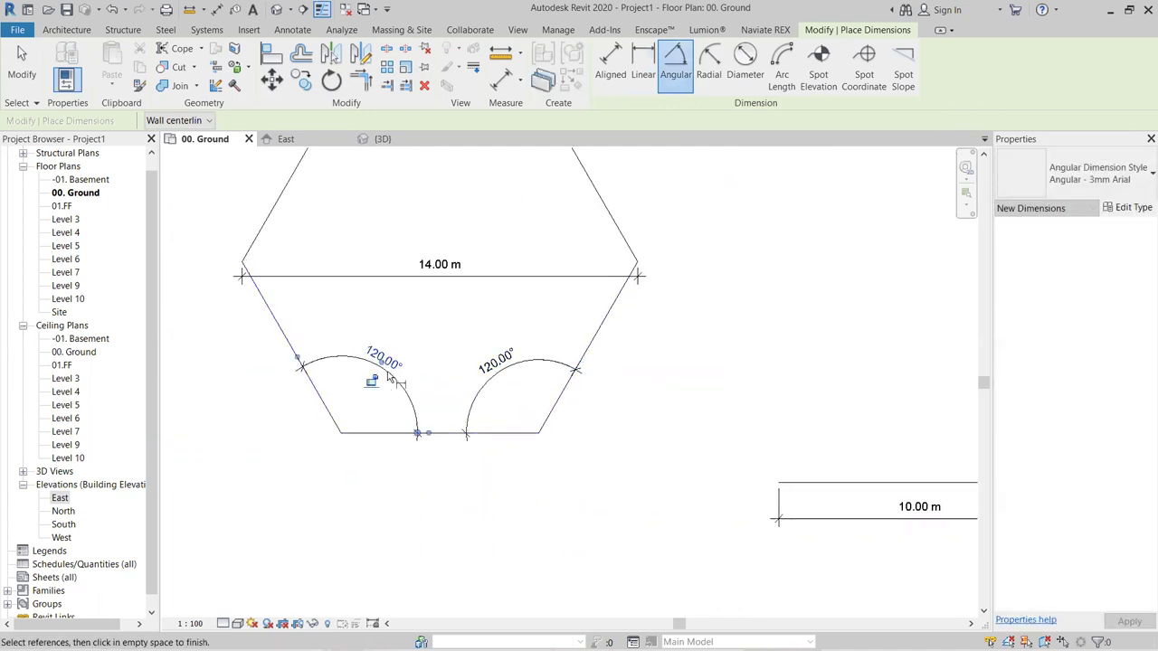
- Add an angular dimension inside the pentagon's lowest corner, between the two edges meeting there
scroll(389, 378, down, 2)
middle_drag(389, 378, 245, 344)
scroll(693, 370, down, 2)
scroll(693, 370, up, 2)
middle_drag(693, 370, 408, 374)
scroll(407, 374, down, 1)
scroll(724, 210, up, 4)
click(558, 398)
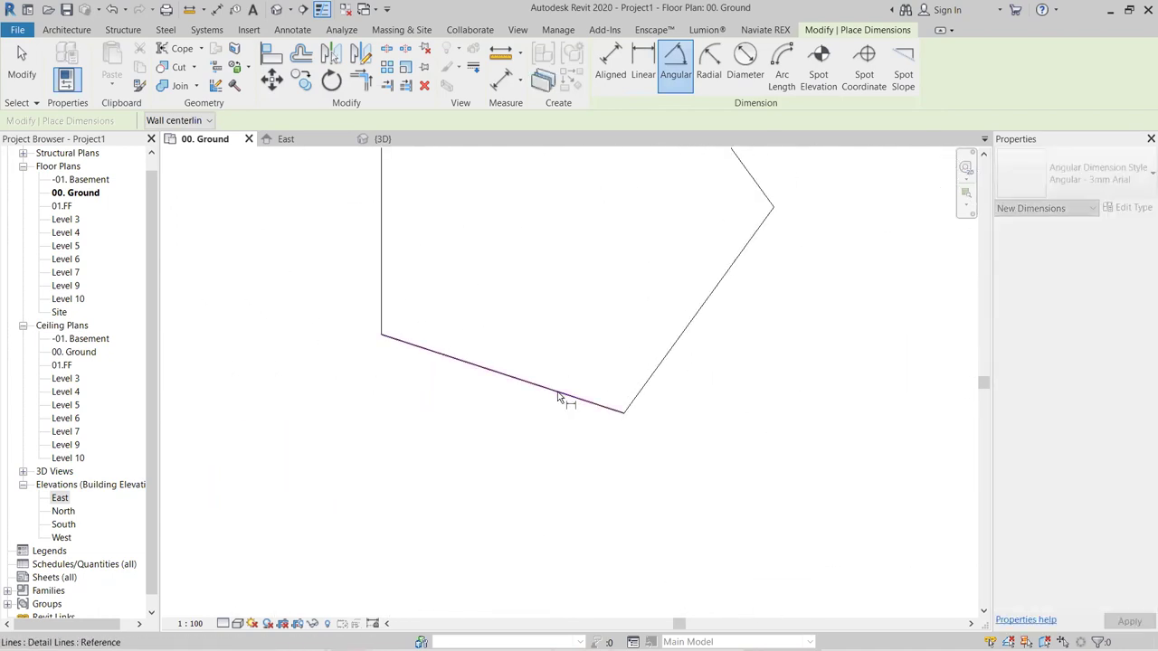
click(663, 371)
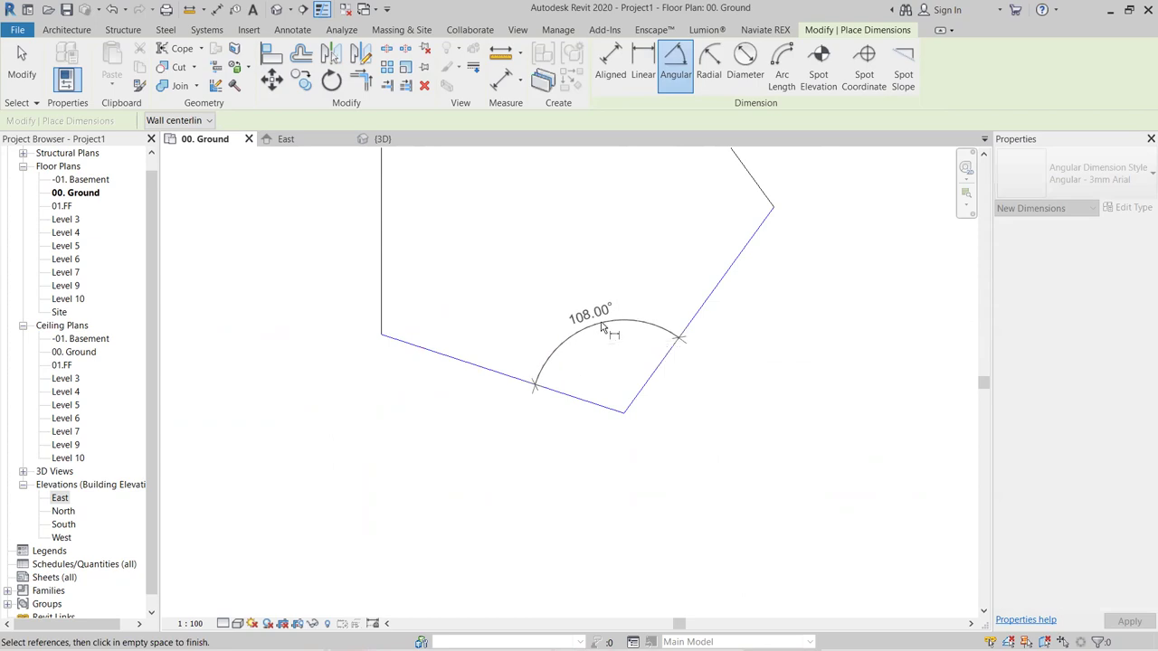
click(603, 328)
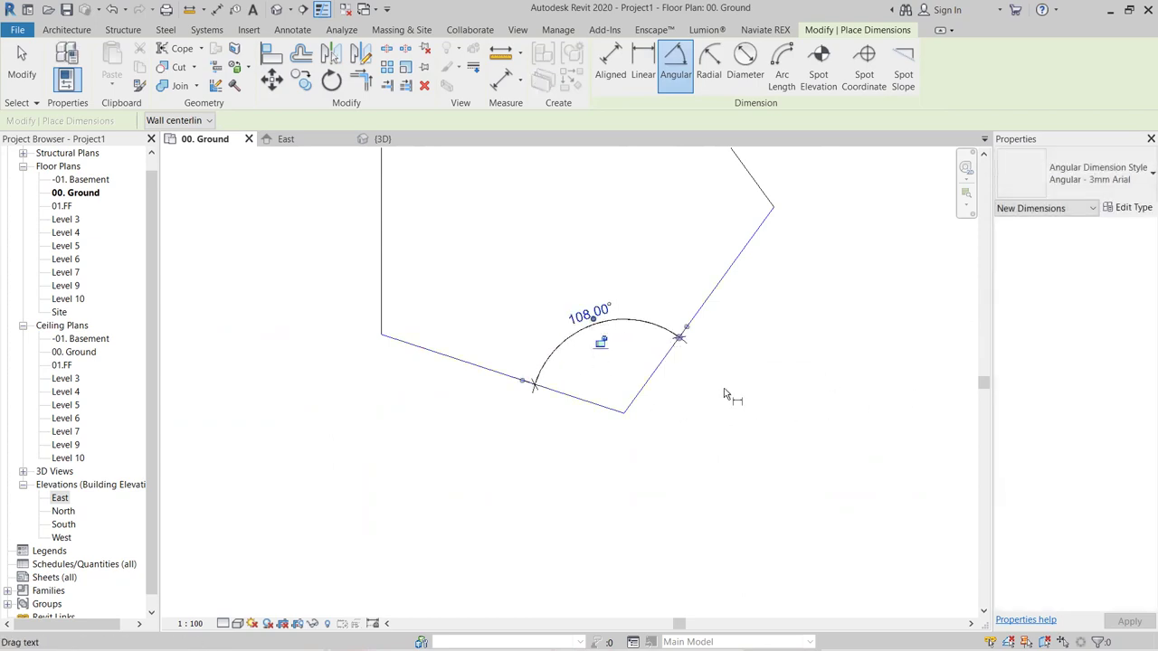
- Add an angular dimension at the lower-left corner of the rectangle with attached arcs, between its vertical and bottom edges
scroll(731, 396, down, 3)
middle_drag(660, 400, 502, 437)
scroll(620, 452, up, 4)
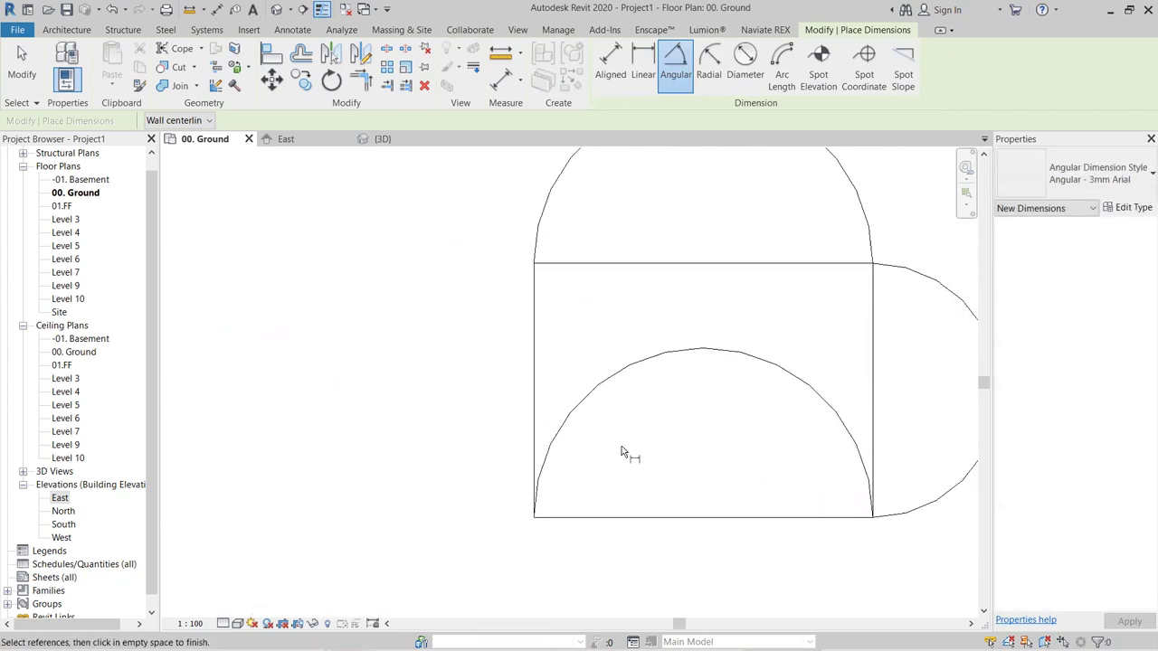
click(522, 402)
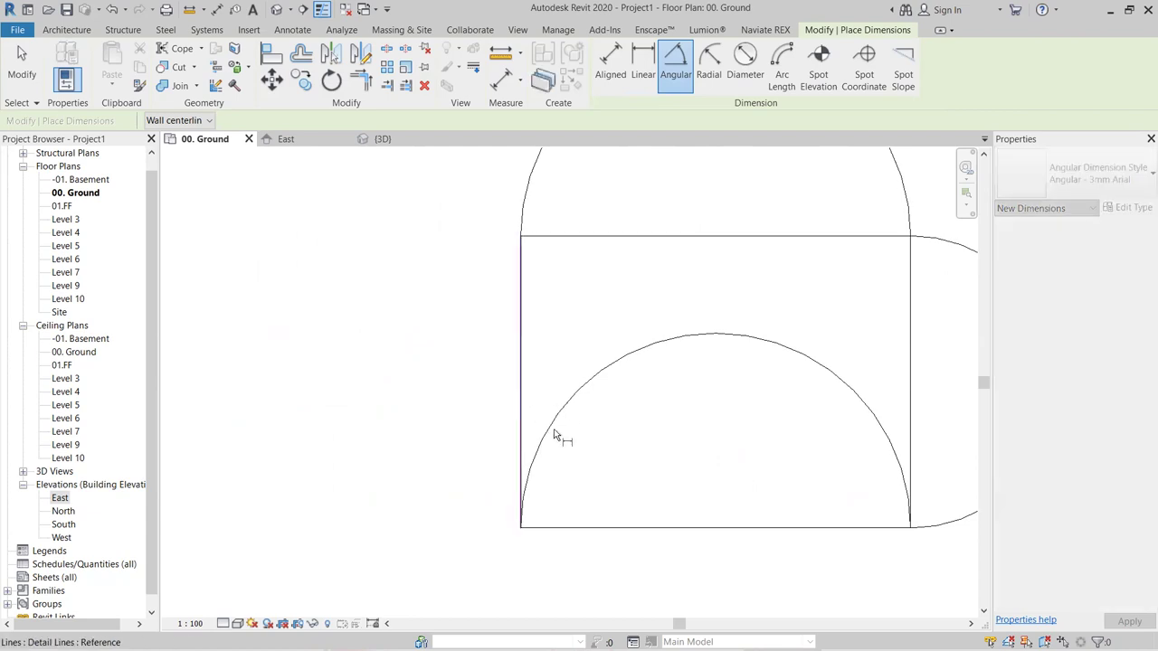
click(621, 527)
click(620, 479)
- Add a radial dimension inside the semicircle on top of the rectangle, running vertically from its center to its crown
scroll(693, 443, down, 2)
middle_drag(693, 448, 636, 452)
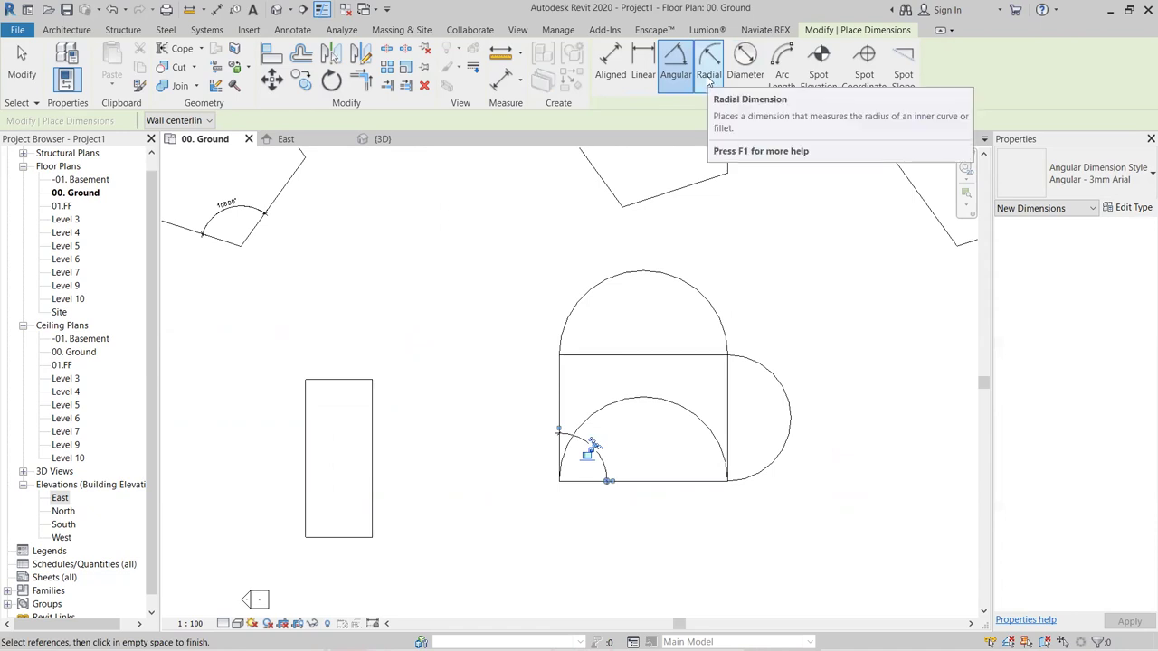
click(708, 76)
scroll(762, 321, down, 1)
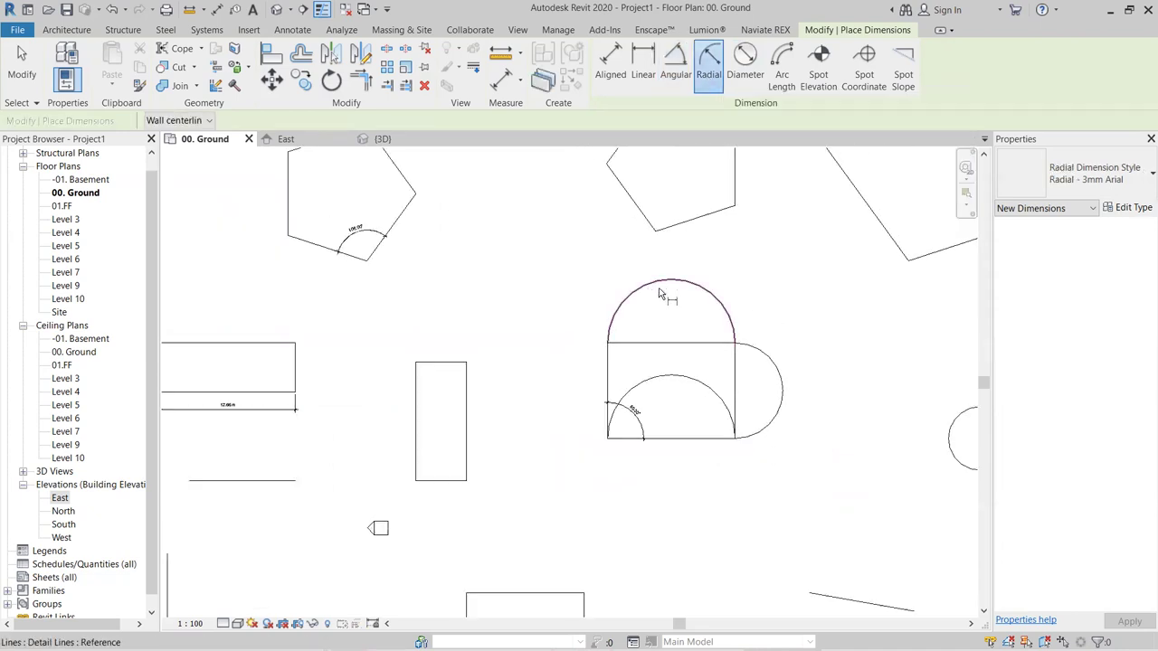
scroll(673, 288, up, 3)
click(673, 281)
click(671, 298)
scroll(670, 289, up, 1)
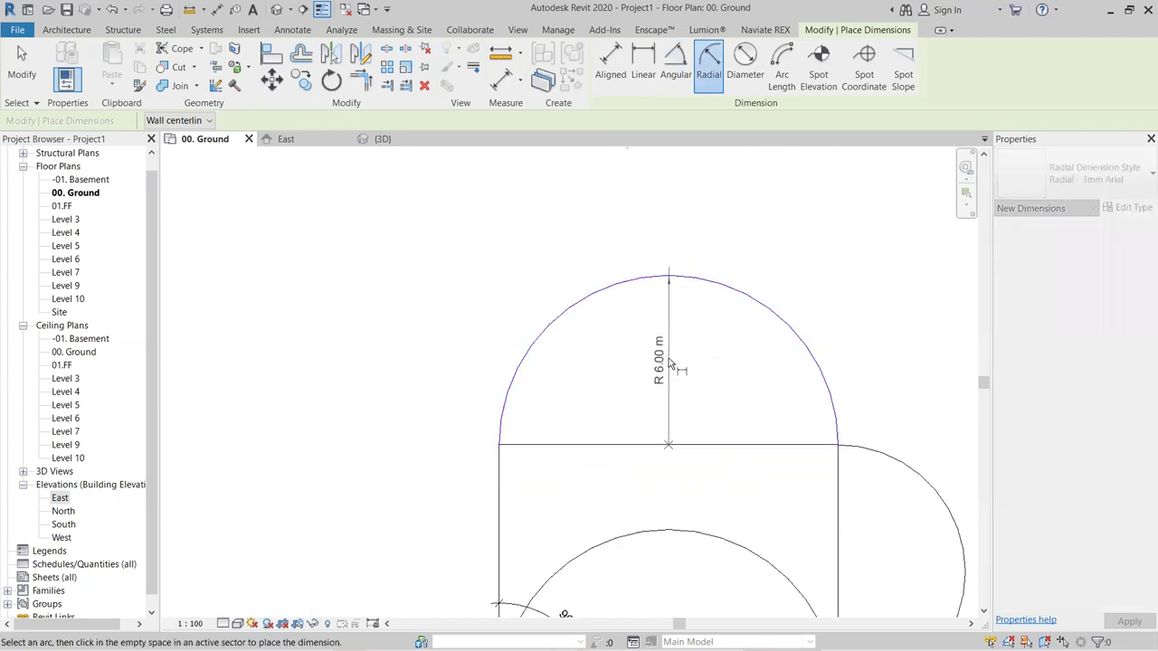
- Add radial dimensions to the semicircle on the rectangle's right side and to the one inside the rectangle
scroll(731, 389, up, 2)
scroll(731, 389, down, 3)
middle_drag(923, 543, 733, 351)
click(734, 351)
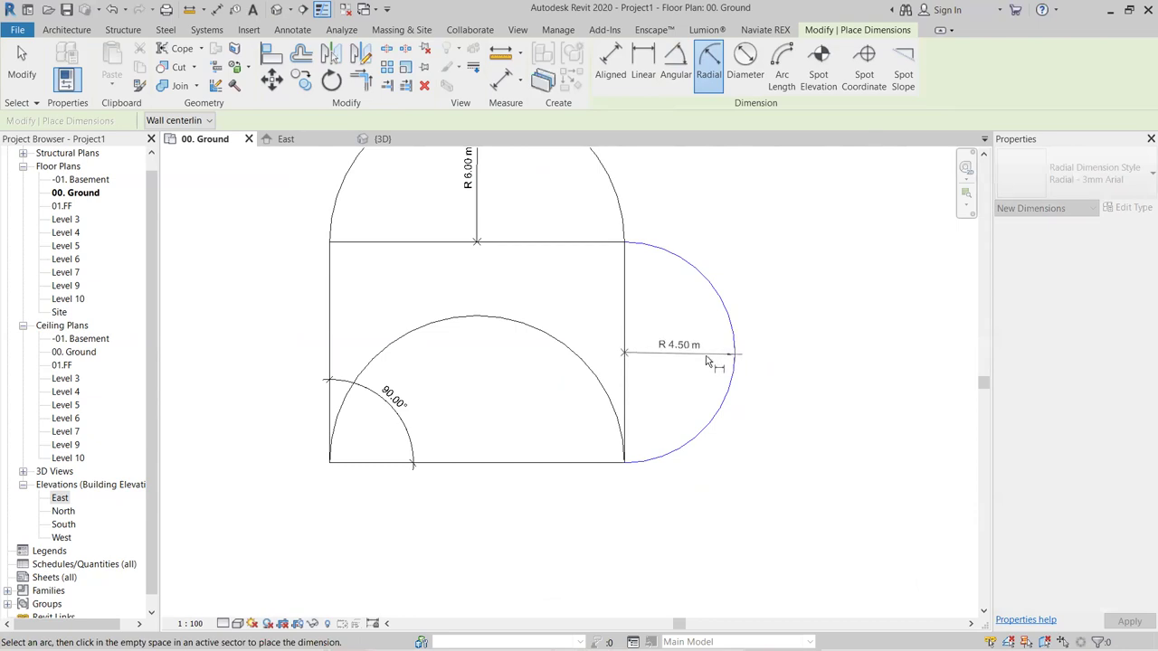
click(742, 362)
click(485, 328)
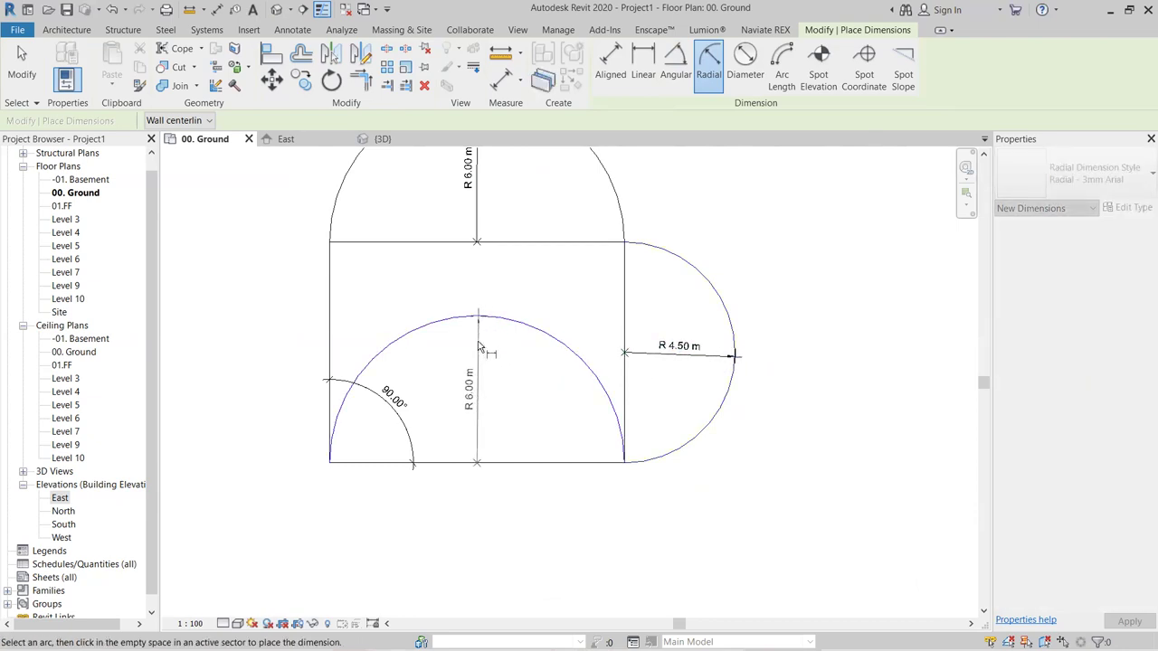
click(478, 348)
- Add horizontal radial dimensions to the full circles east of the rectangle with attached arcs, finishing with the smallest circle
scroll(561, 306, down, 5)
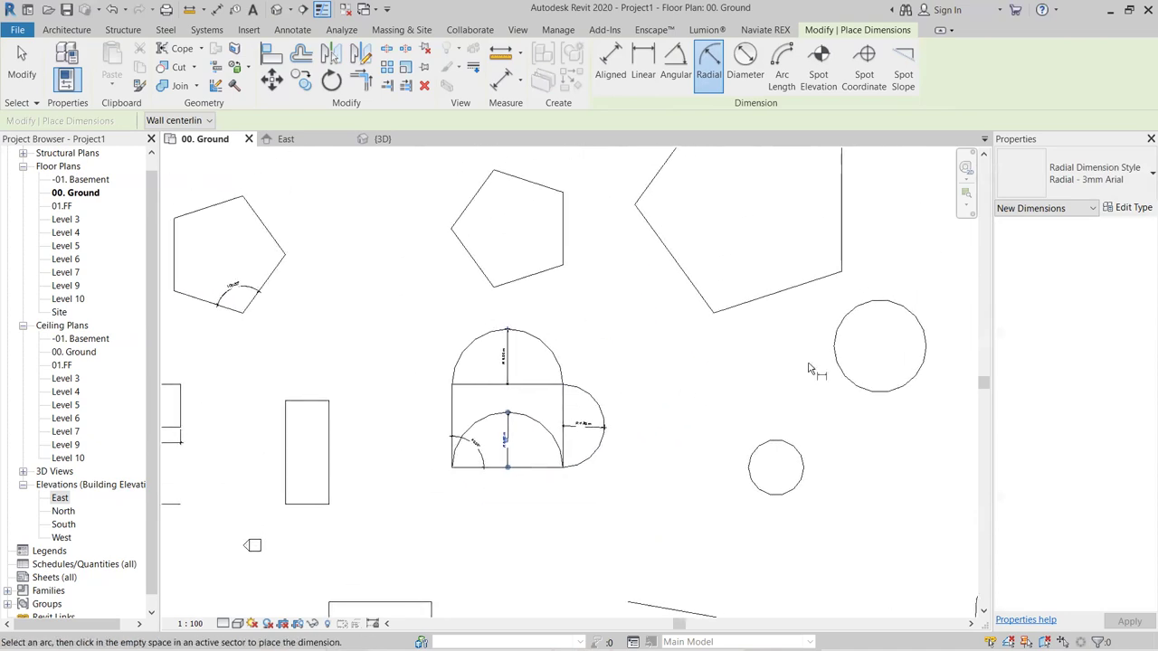
click(917, 324)
scroll(891, 349, up, 4)
middle_drag(921, 353, 769, 353)
click(773, 348)
scroll(693, 378, down, 3)
scroll(610, 403, up, 2)
click(610, 403)
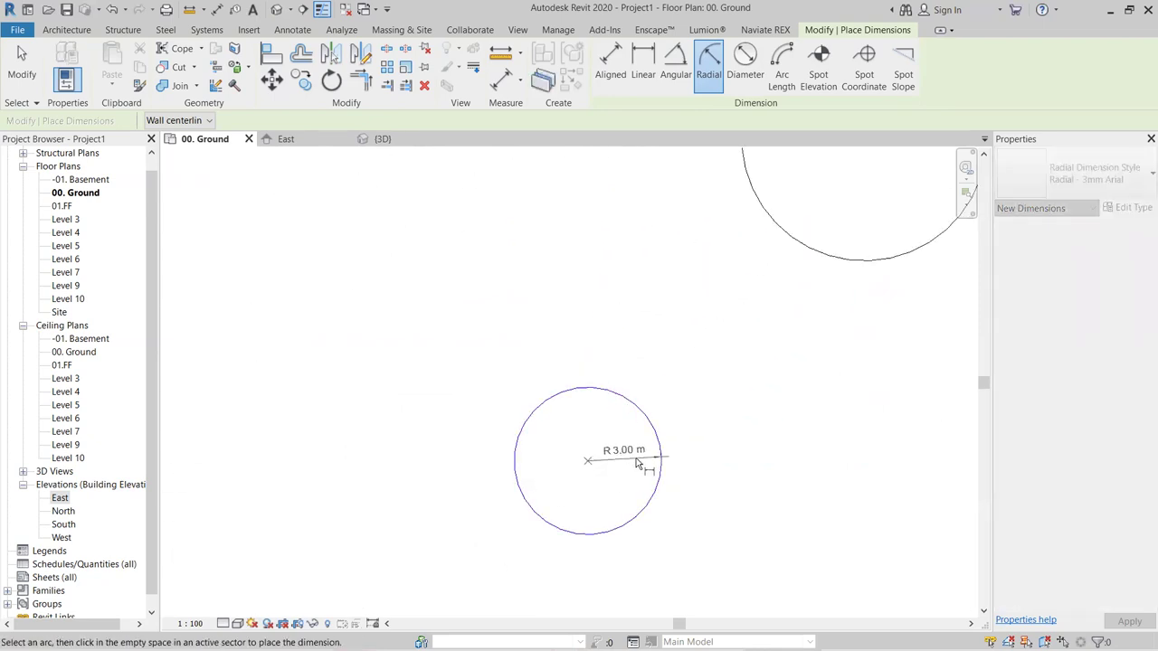
click(755, 437)
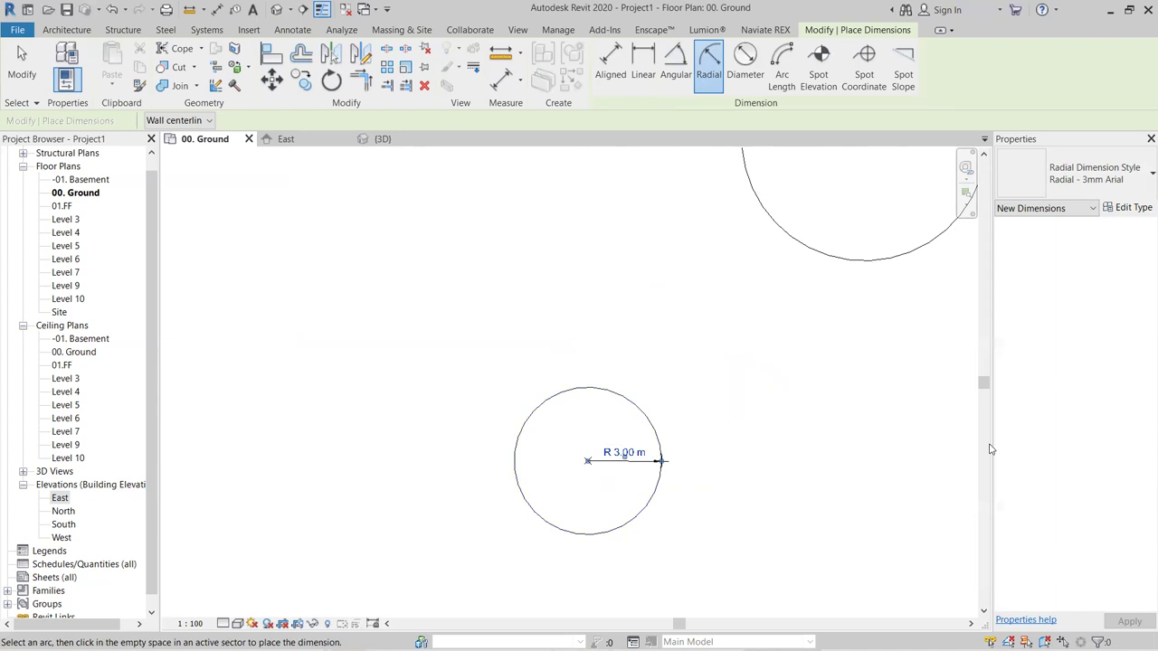
- Add slanted diameter dimensions to the smallest circle and to the semicircle on top of the rectangle
scroll(738, 364, down, 1)
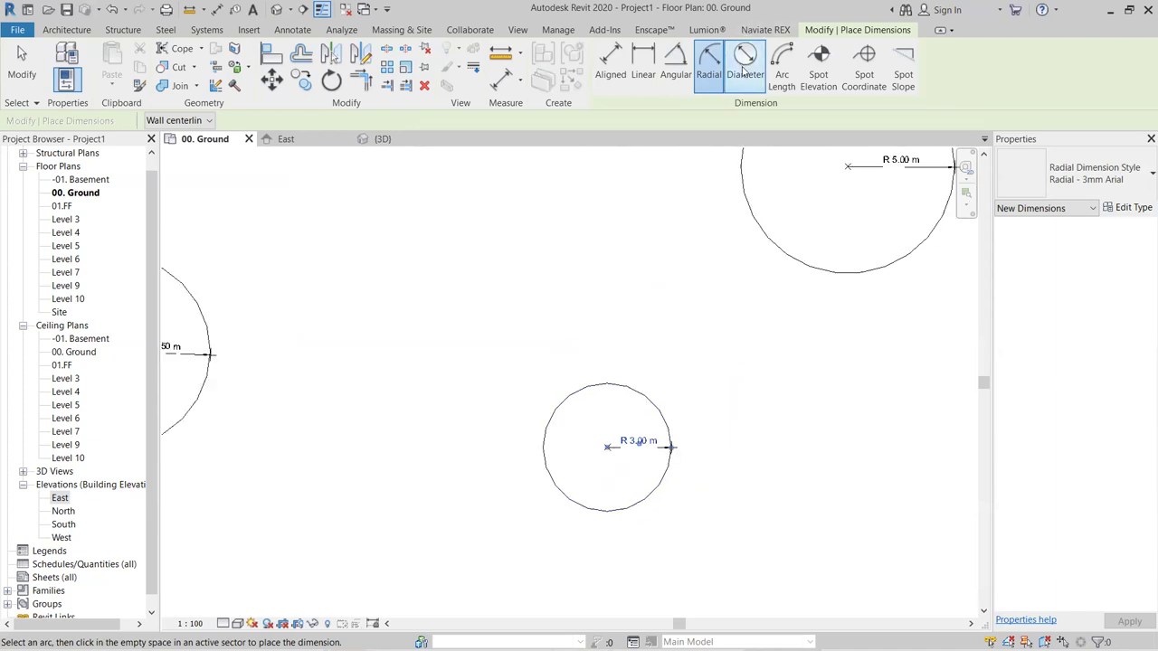
click(744, 69)
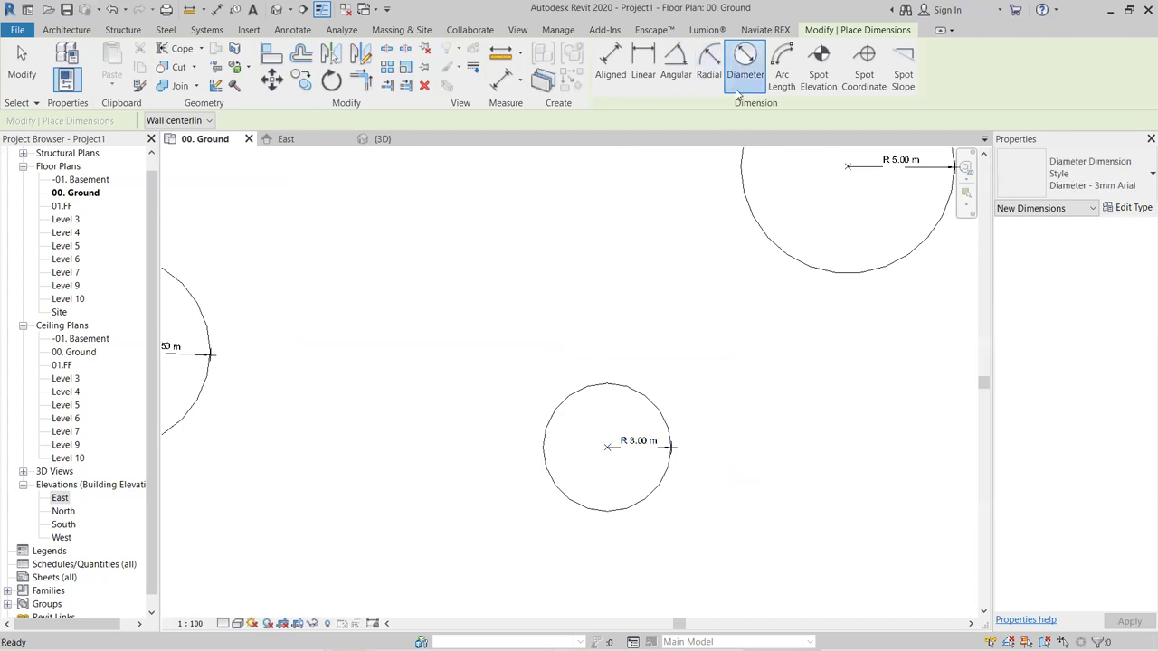
click(609, 412)
click(613, 418)
middle_drag(375, 329, 758, 348)
click(470, 194)
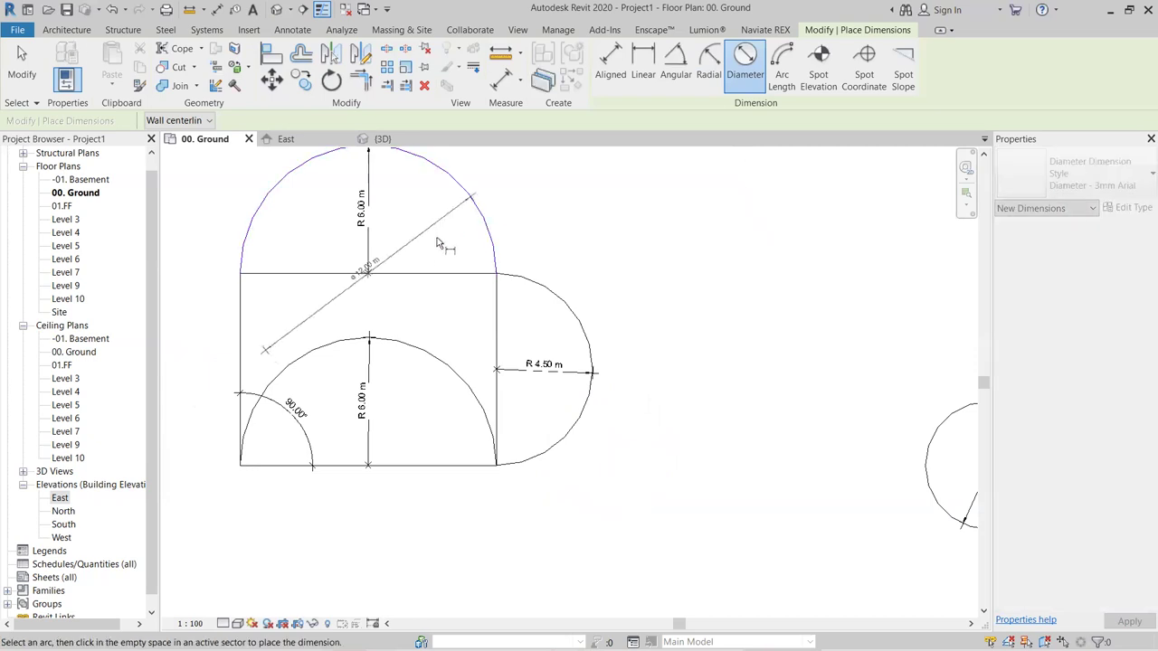
click(443, 227)
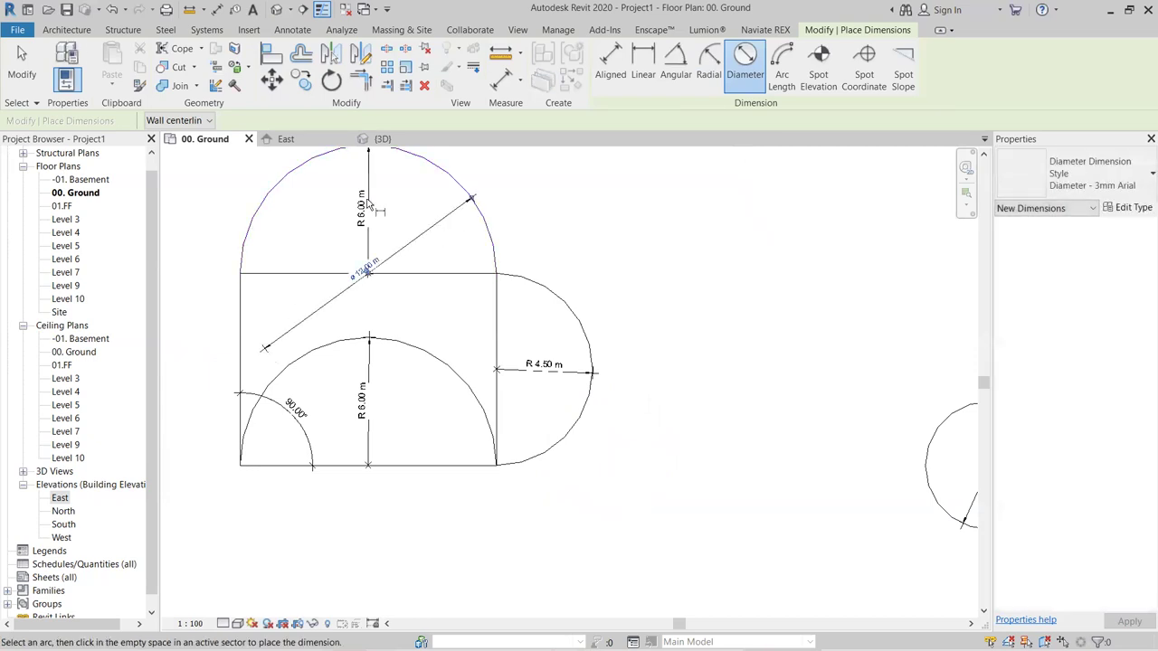
- Examine the text and extent of the diameter dimension on the rectangle's upper semicircle up close
scroll(373, 206, up, 3)
scroll(387, 378, down, 2)
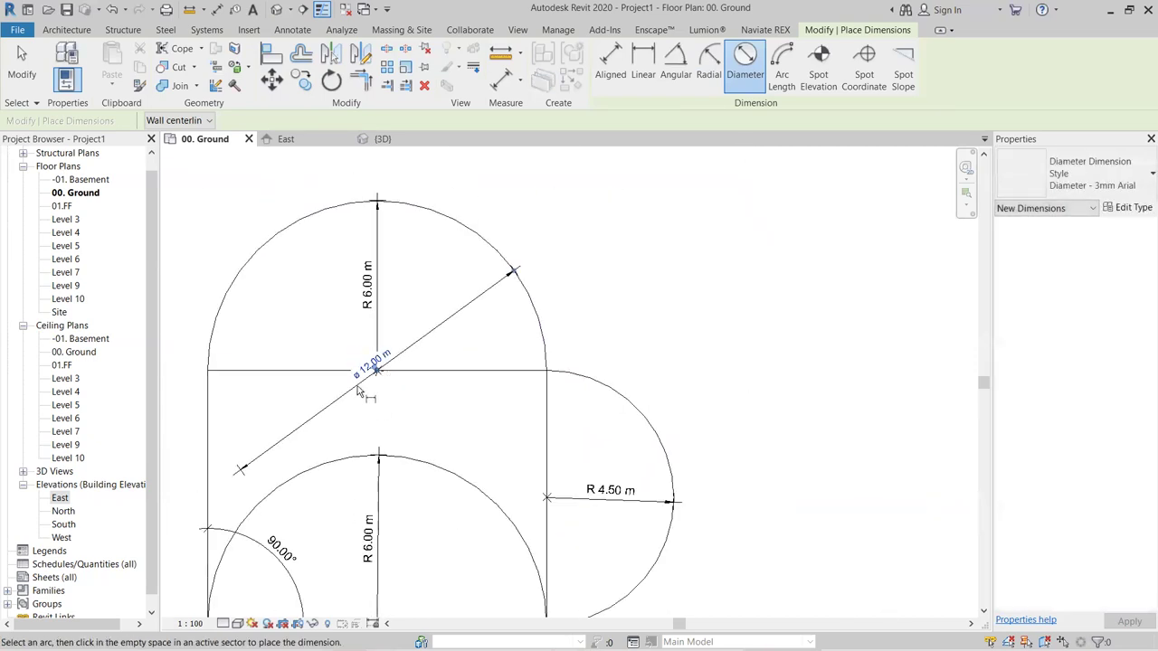
scroll(368, 389, up, 2)
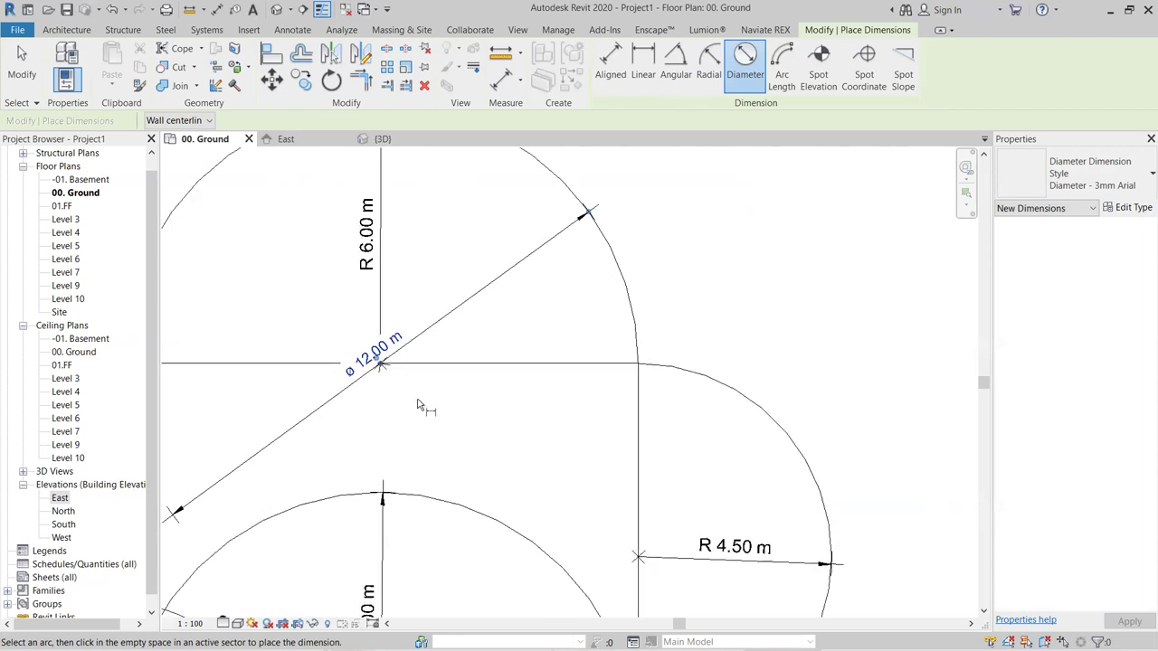
scroll(390, 252, down, 2)
scroll(390, 252, up, 2)
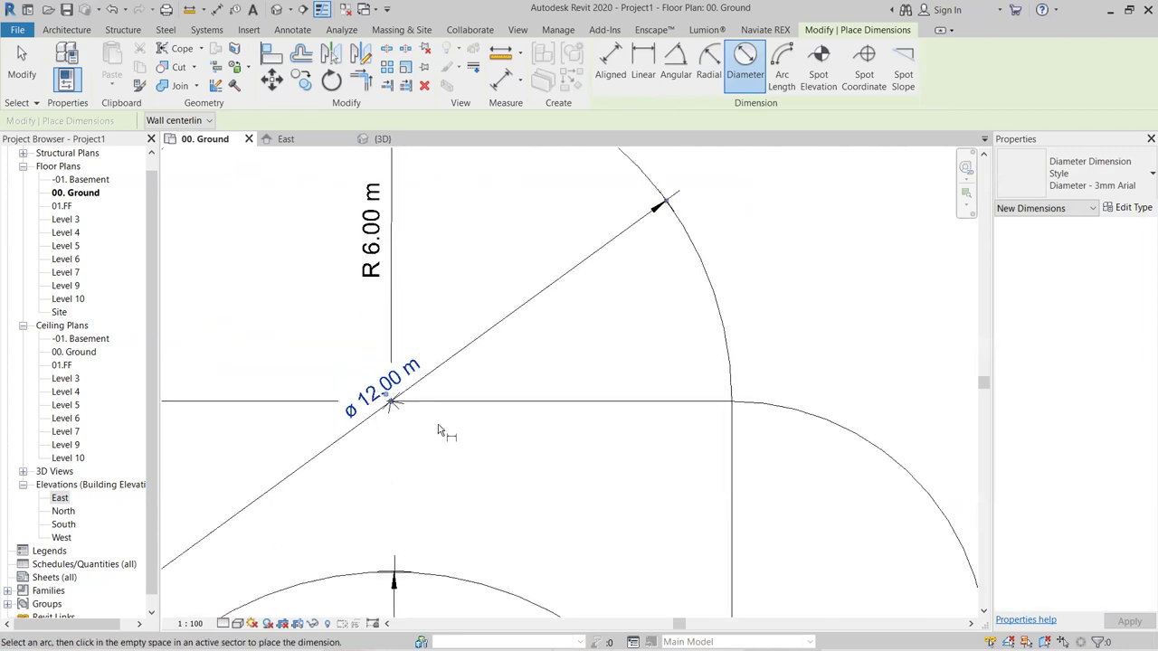
scroll(417, 431, down, 2)
scroll(414, 431, up, 2)
scroll(582, 435, down, 2)
scroll(600, 401, up, 1)
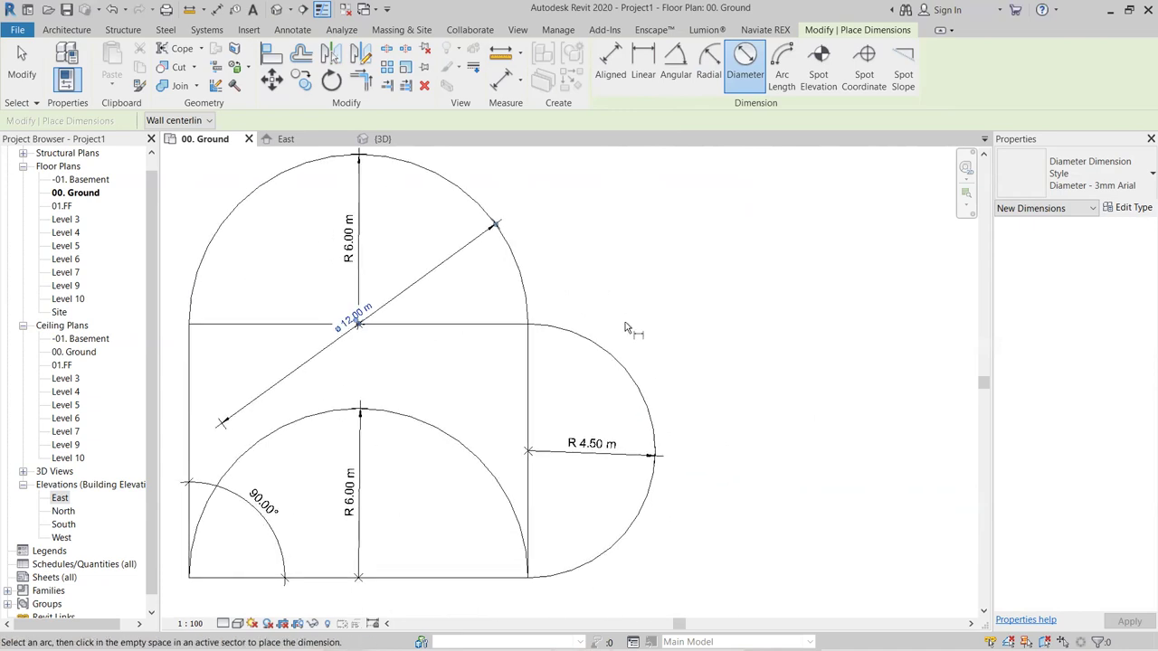
- Add a steep diameter dimension across the largest circle, northeast of the large pentagon's lower corner
scroll(669, 324, down, 3)
scroll(778, 349, up, 3)
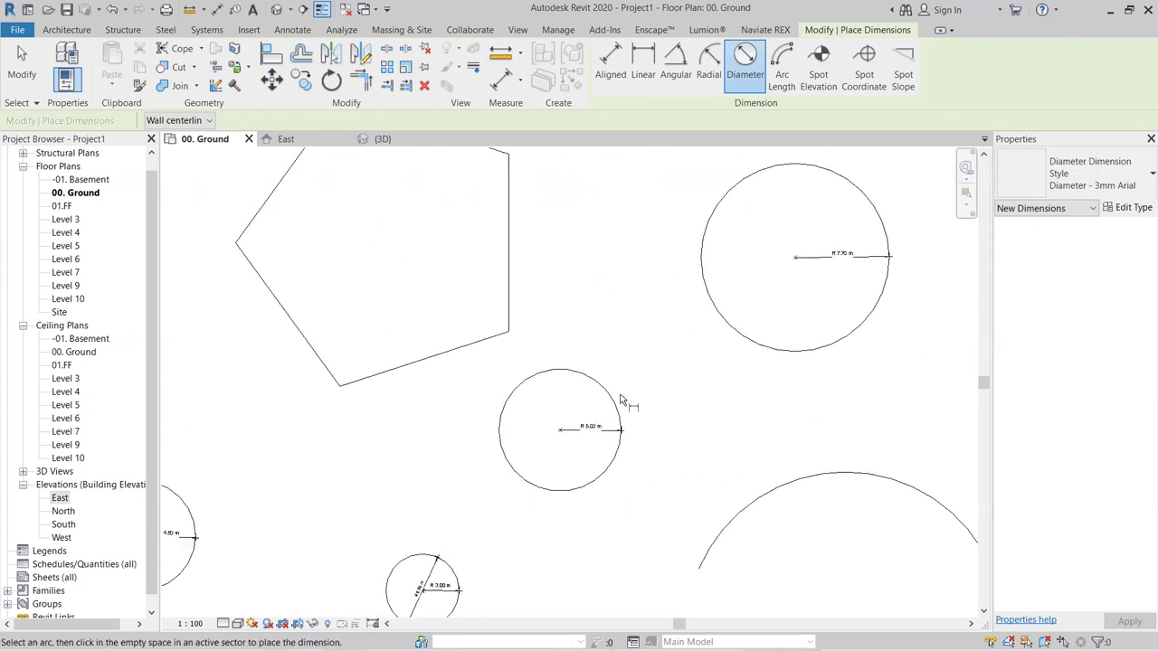
click(741, 335)
scroll(827, 298, up, 4)
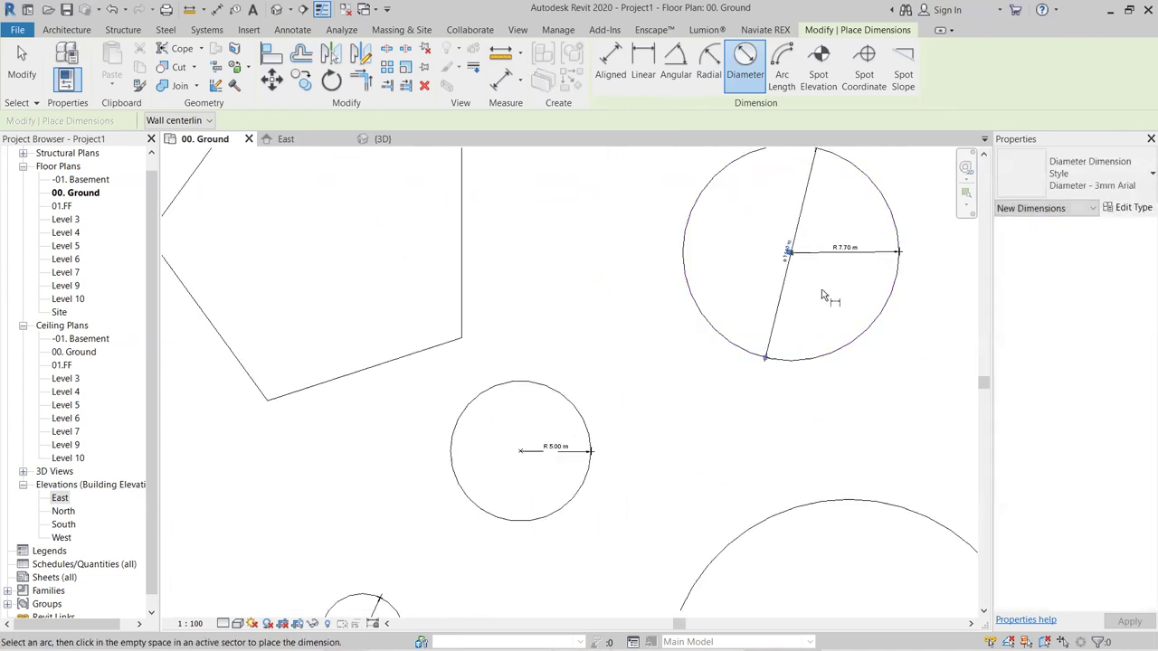
click(765, 180)
- Add a diameter dimension to the open arc above the spline, extending down through the arc's center
scroll(777, 271, down, 4)
scroll(800, 392, down, 2)
middle_drag(800, 392, 600, 395)
click(600, 396)
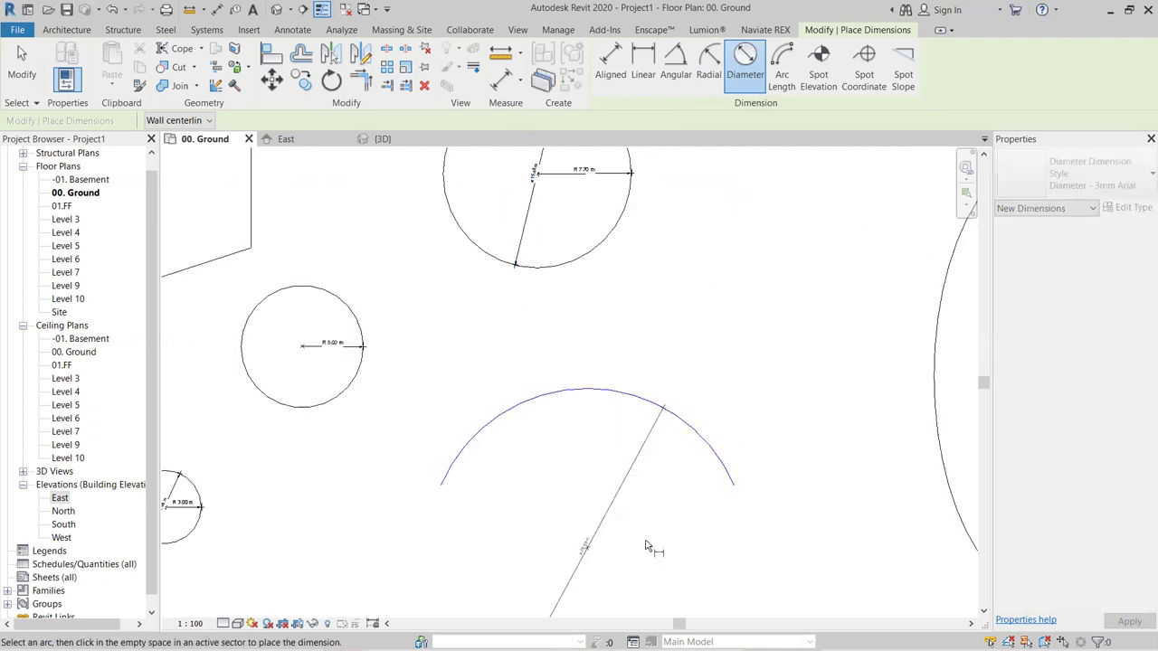
scroll(600, 499, up, 4)
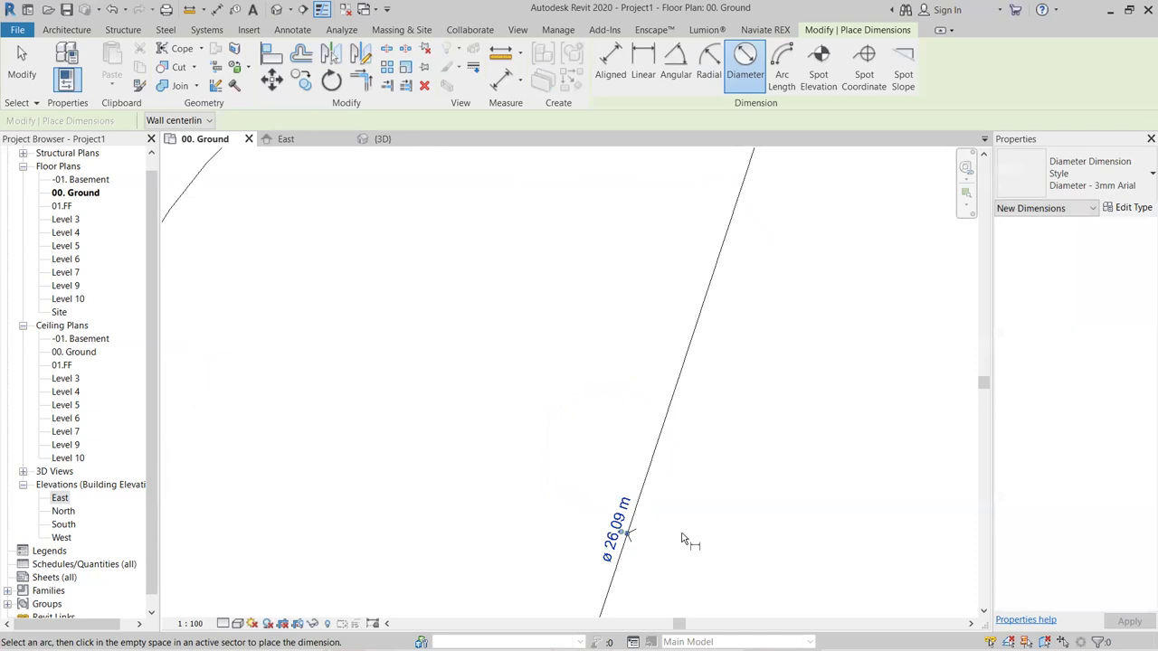
- Add an arc length dimension to the open arc above the spline, between its two endpoints and offset outside the arc
scroll(697, 505, down, 5)
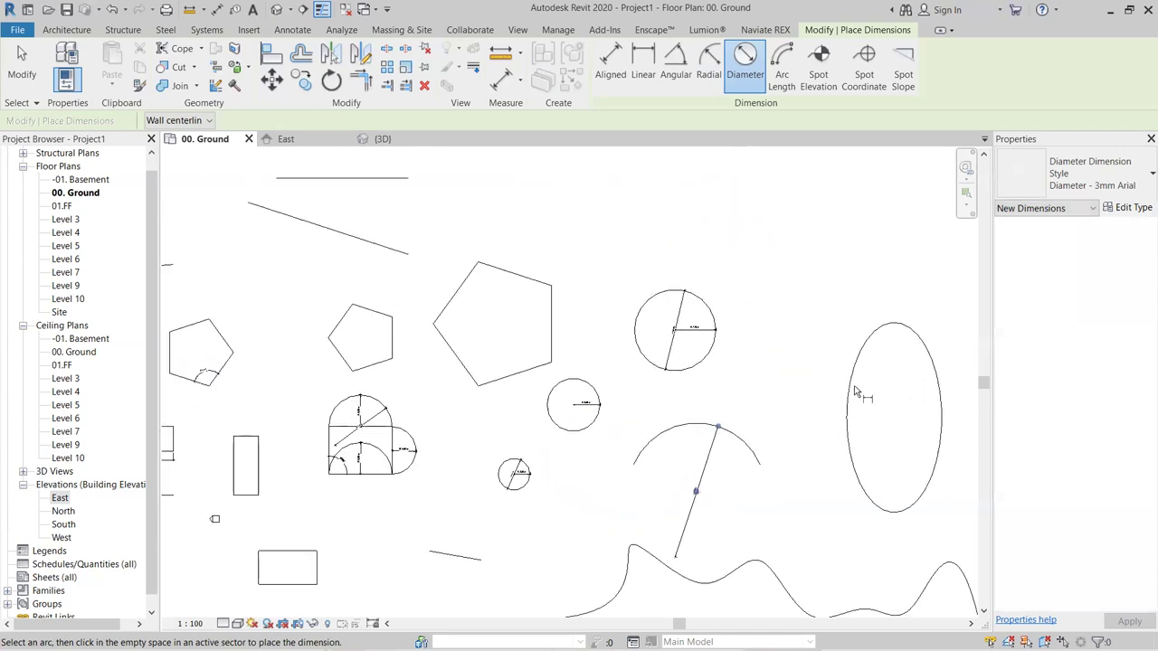
scroll(860, 397, down, 4)
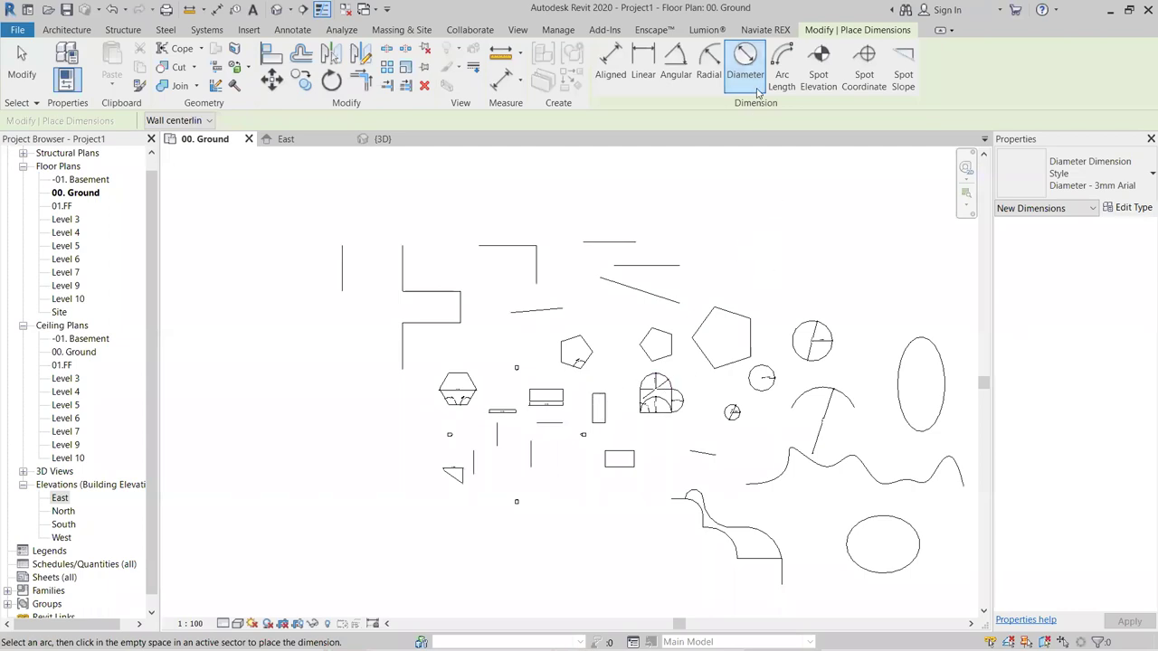
click(785, 73)
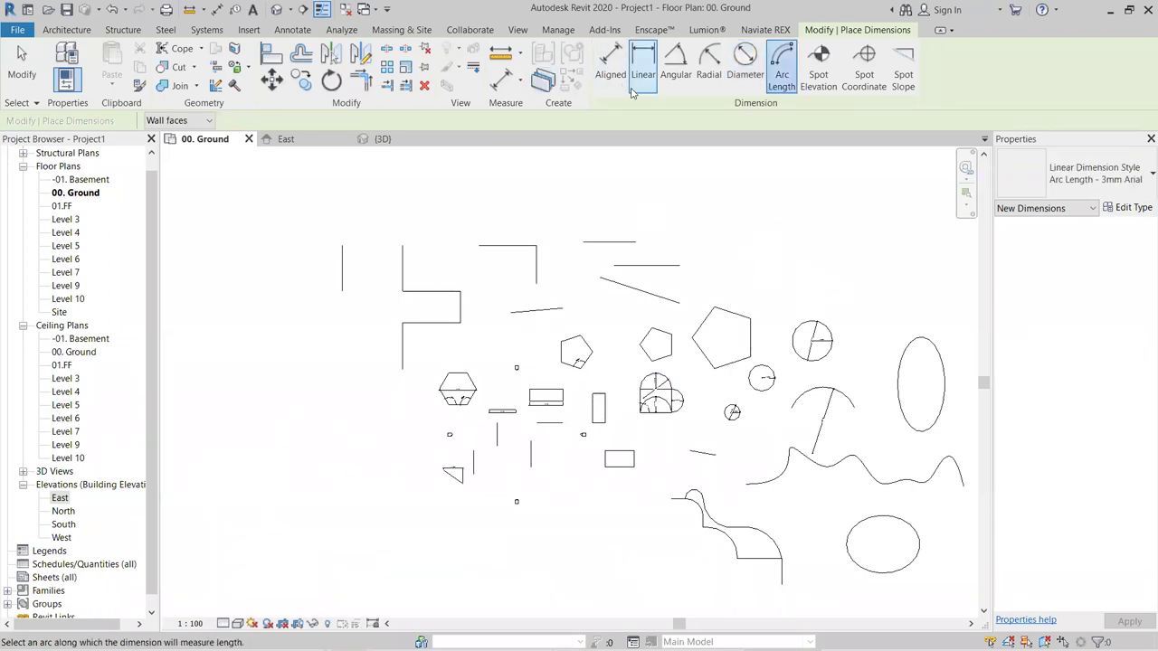
middle_drag(841, 299, 751, 240)
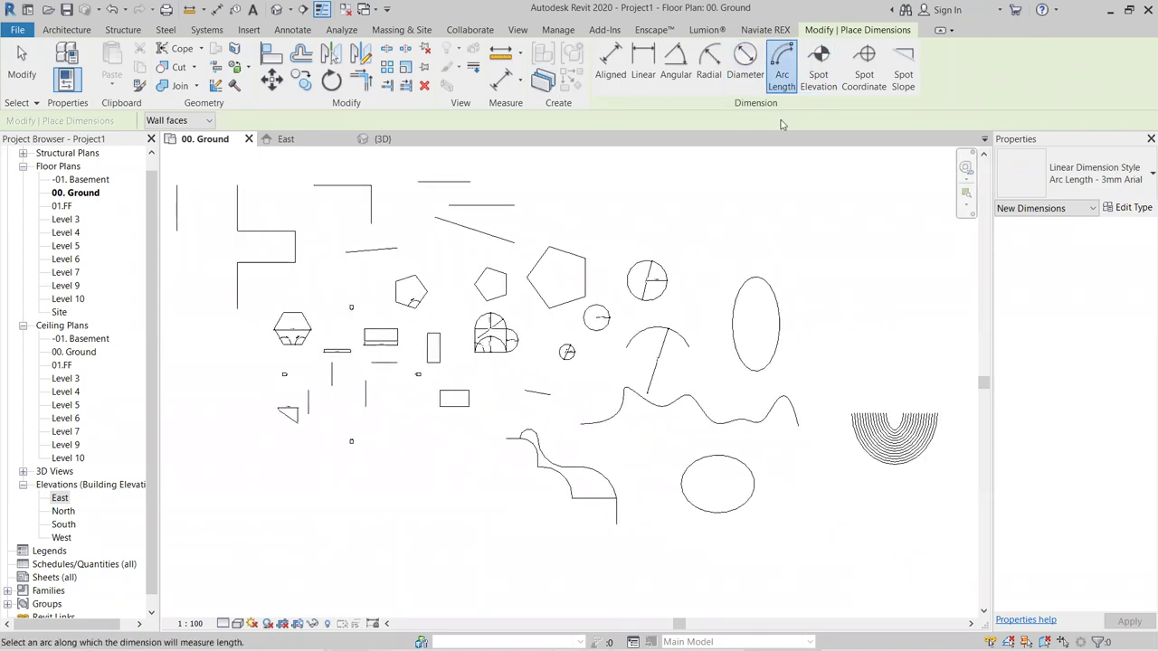
scroll(724, 430, up, 2)
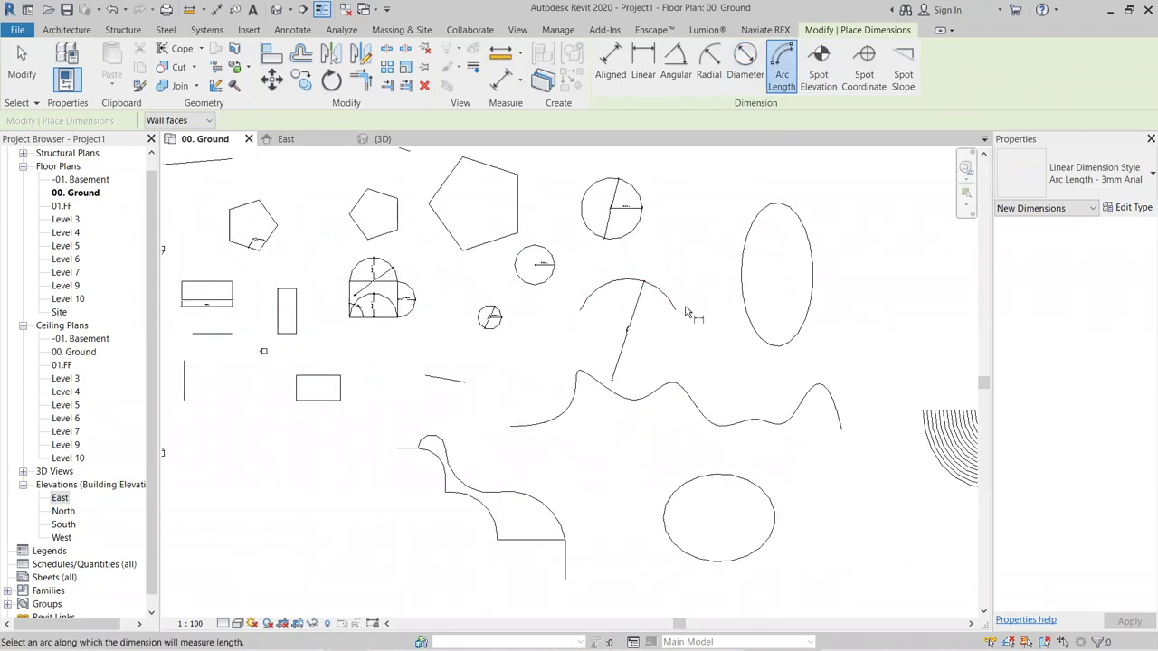
scroll(687, 316, up, 2)
middle_drag(688, 316, 579, 395)
scroll(580, 395, up, 2)
scroll(806, 455, up, 3)
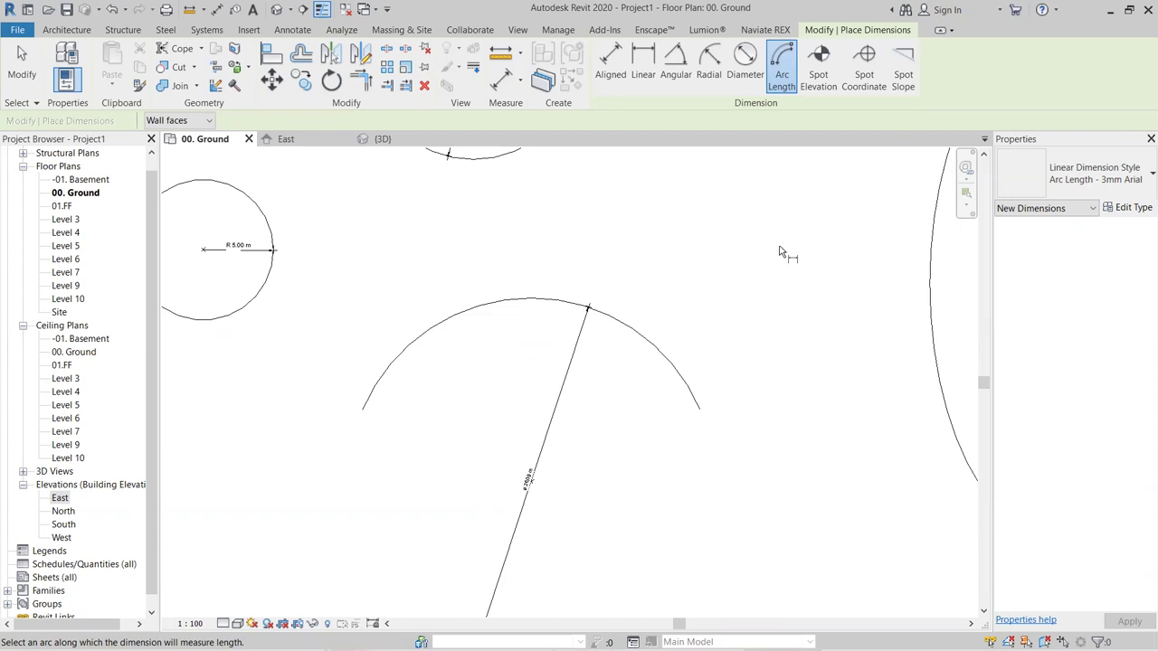
scroll(780, 252, down, 3)
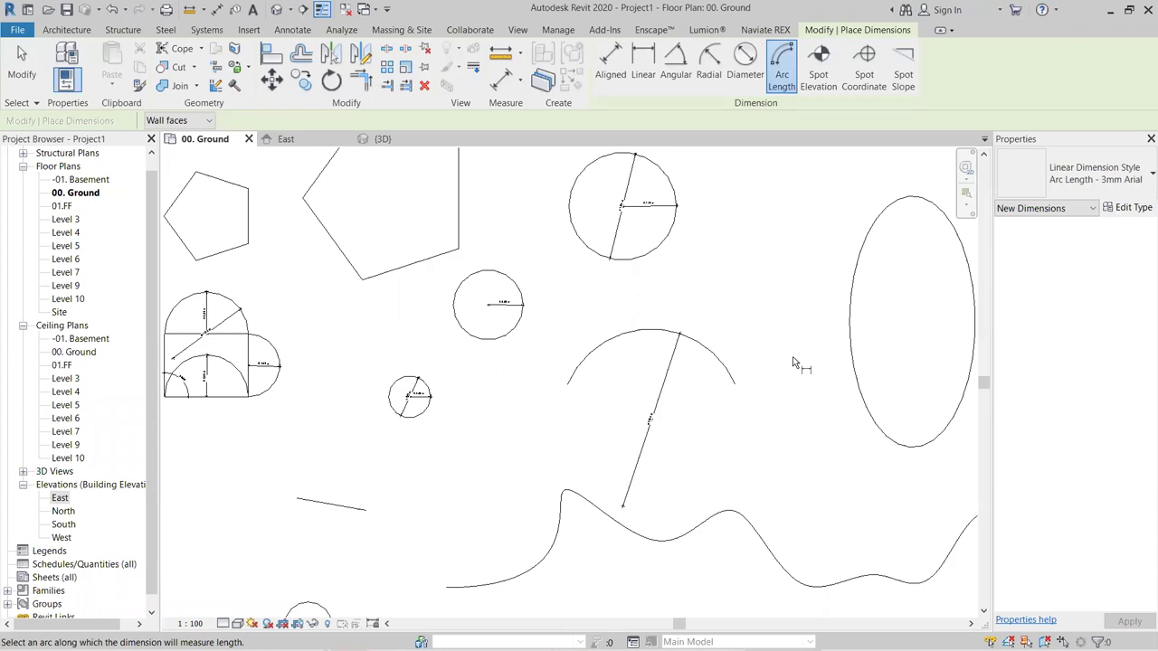
scroll(723, 327, up, 4)
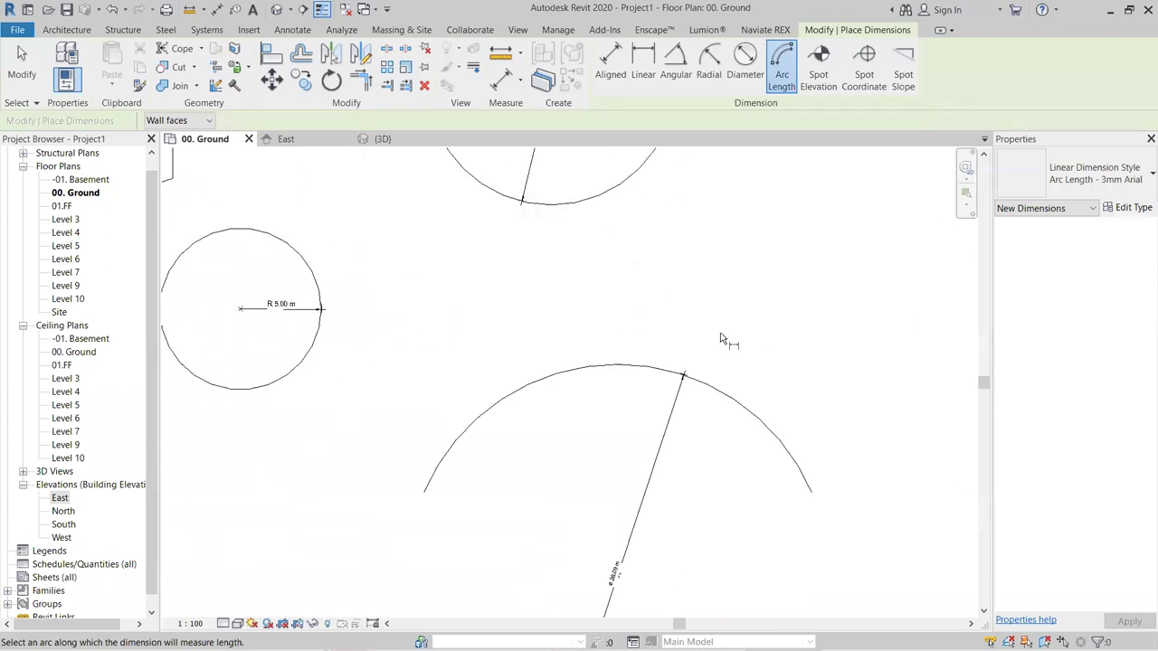
middle_drag(720, 346, 713, 291)
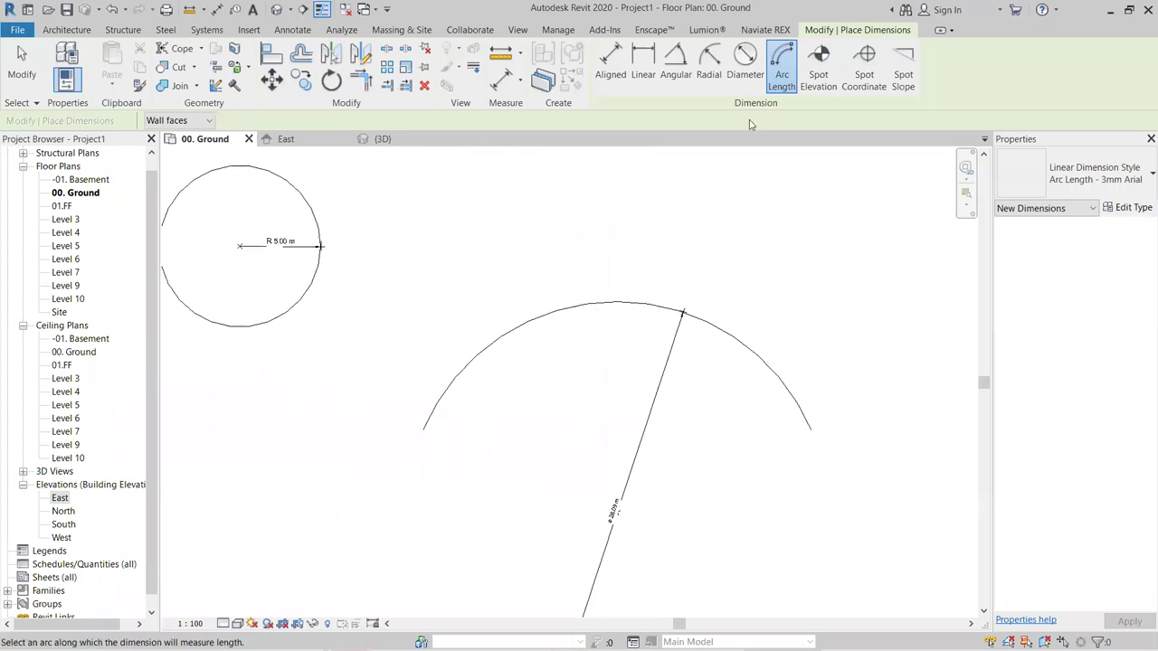
scroll(590, 315, up, 1)
middle_drag(666, 416, 626, 398)
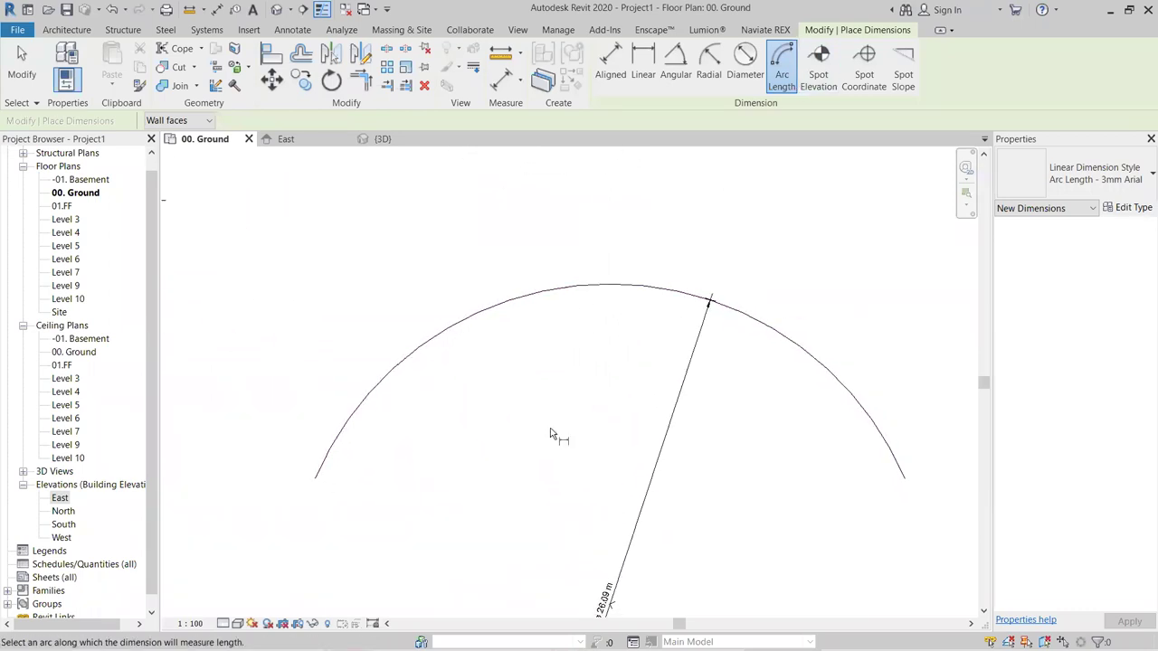
click(597, 297)
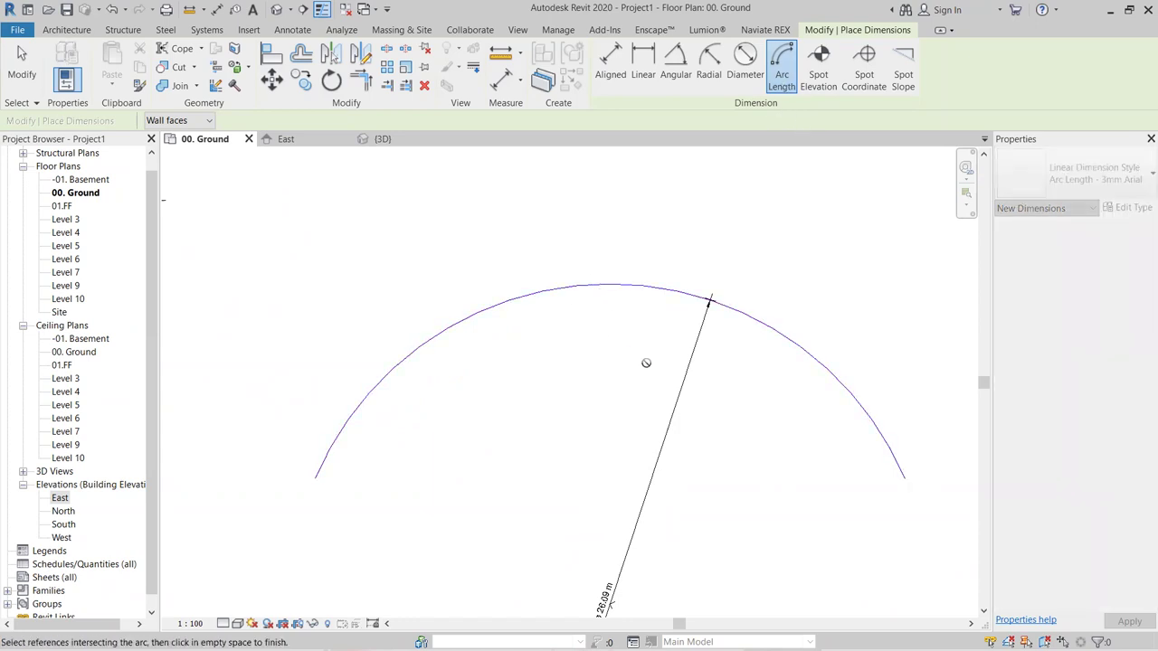
click(639, 311)
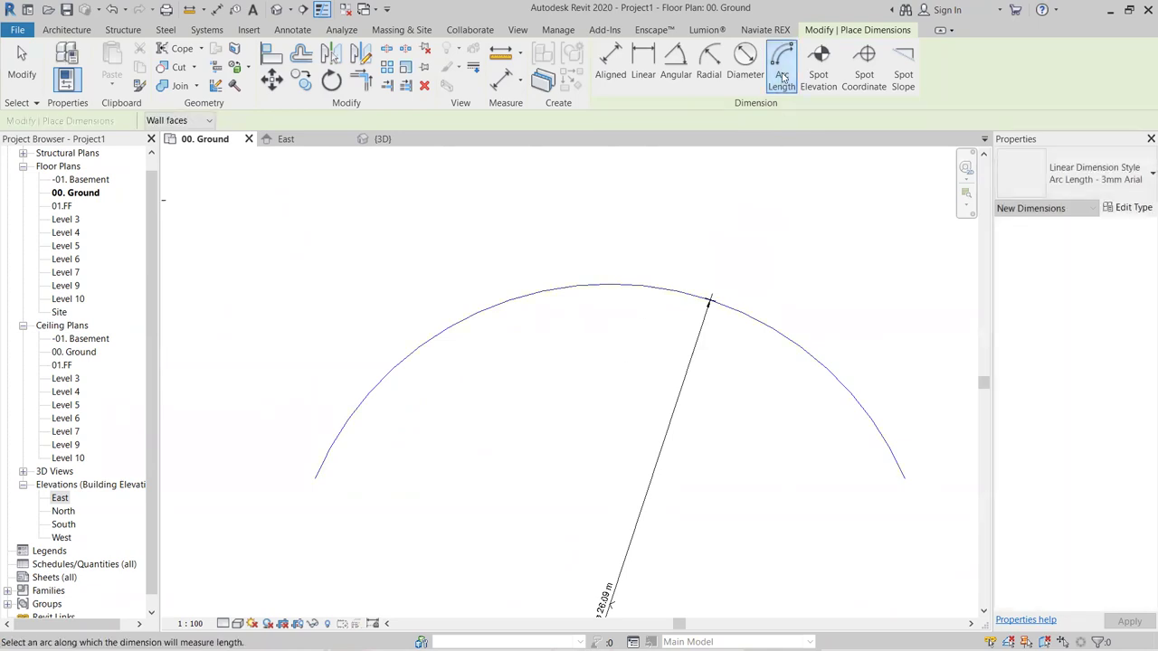
click(587, 286)
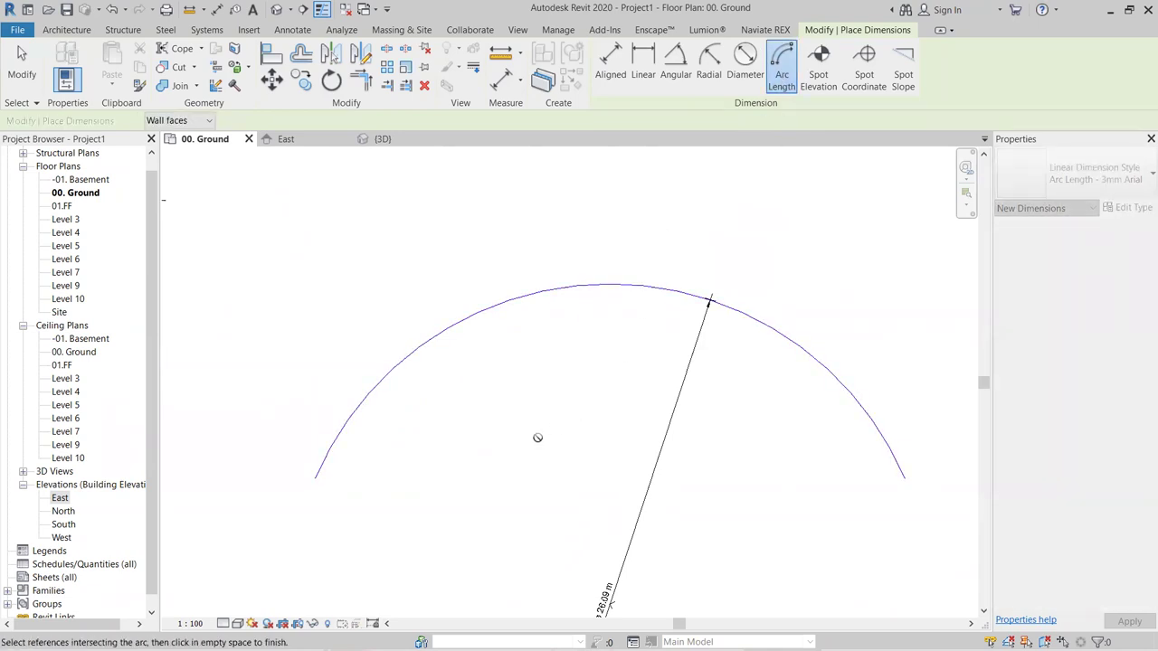
click(317, 480)
click(905, 478)
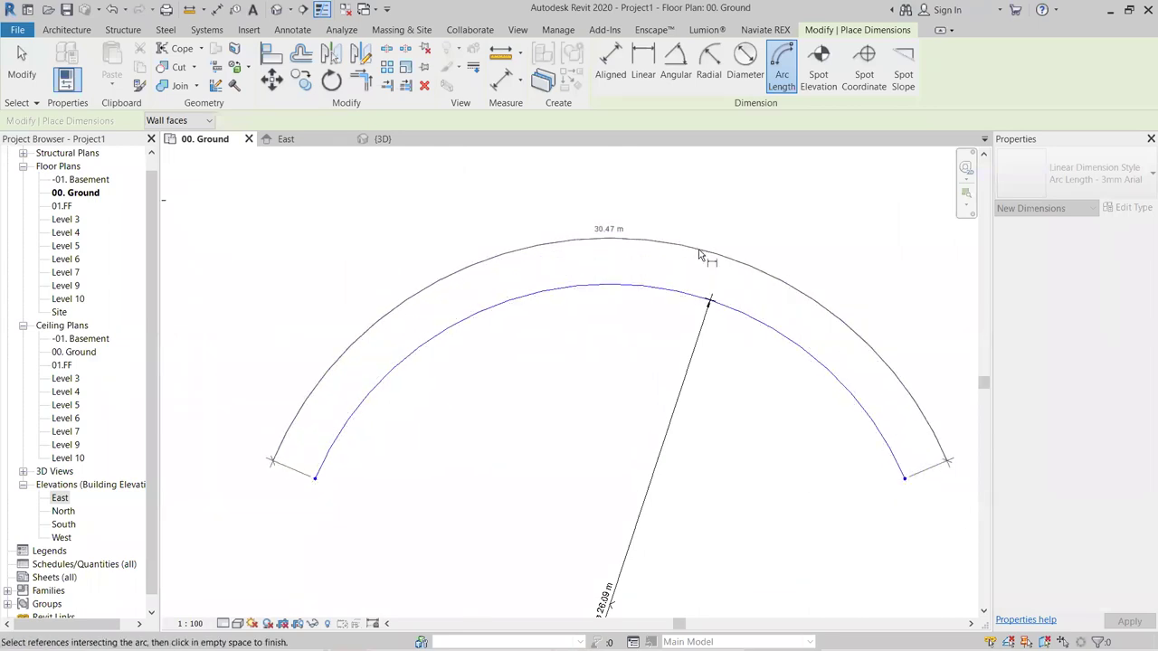
click(700, 255)
scroll(616, 255, up, 3)
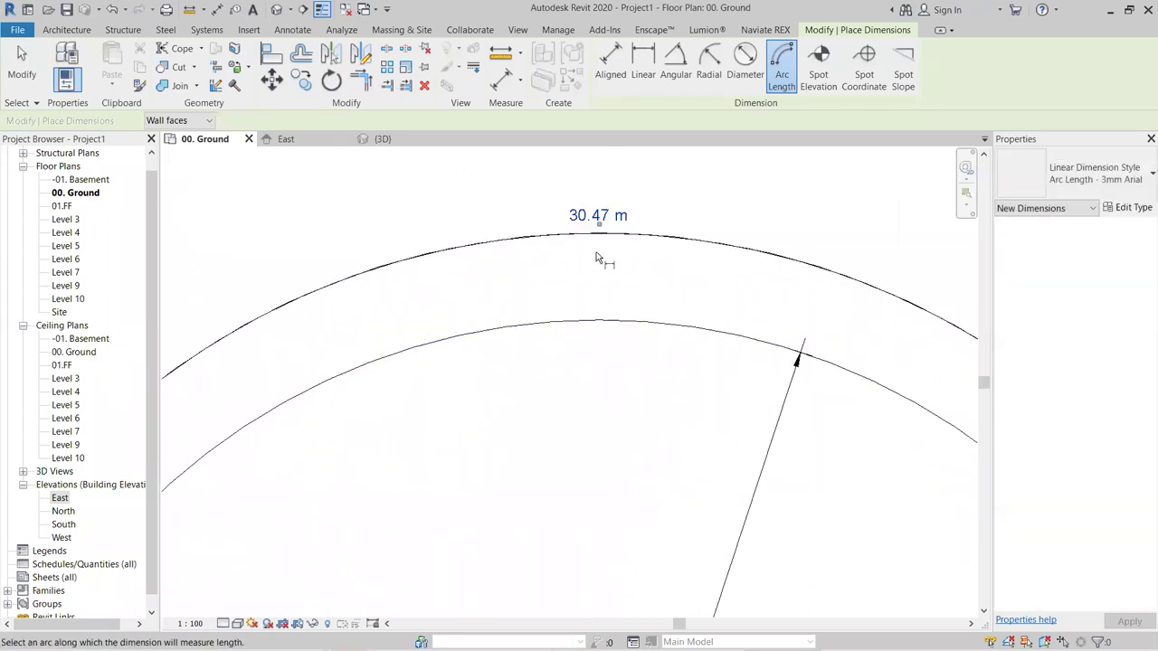
scroll(596, 257, down, 2)
scroll(606, 406, down, 1)
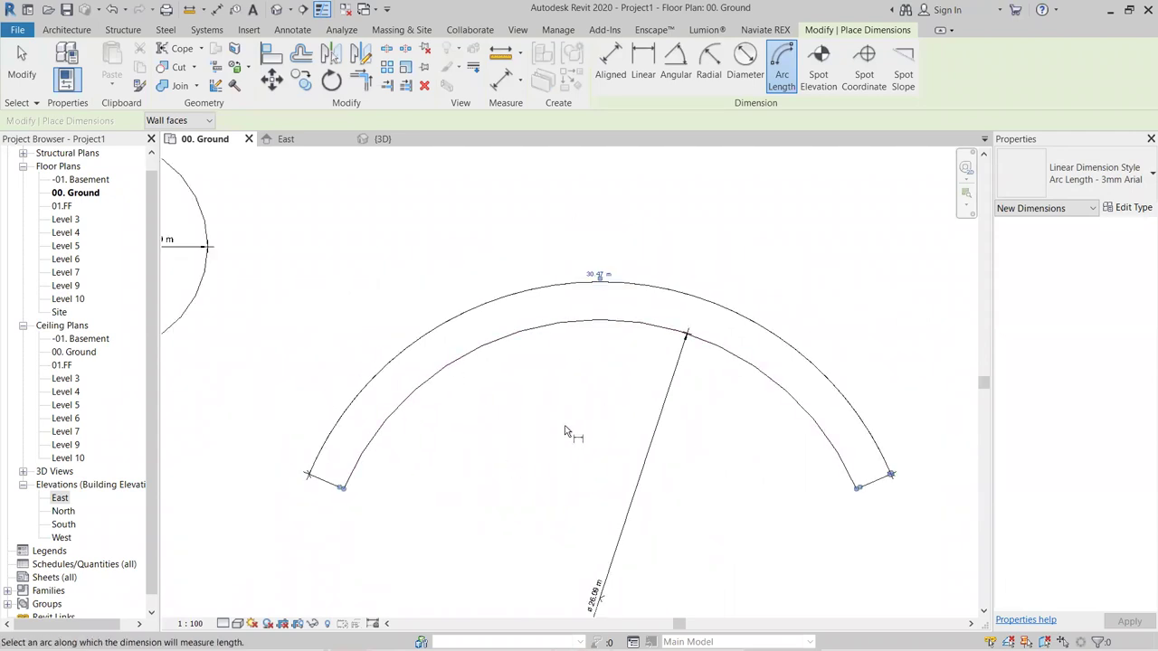
scroll(565, 425, down, 3)
scroll(557, 422, down, 1)
middle_drag(572, 501, 644, 370)
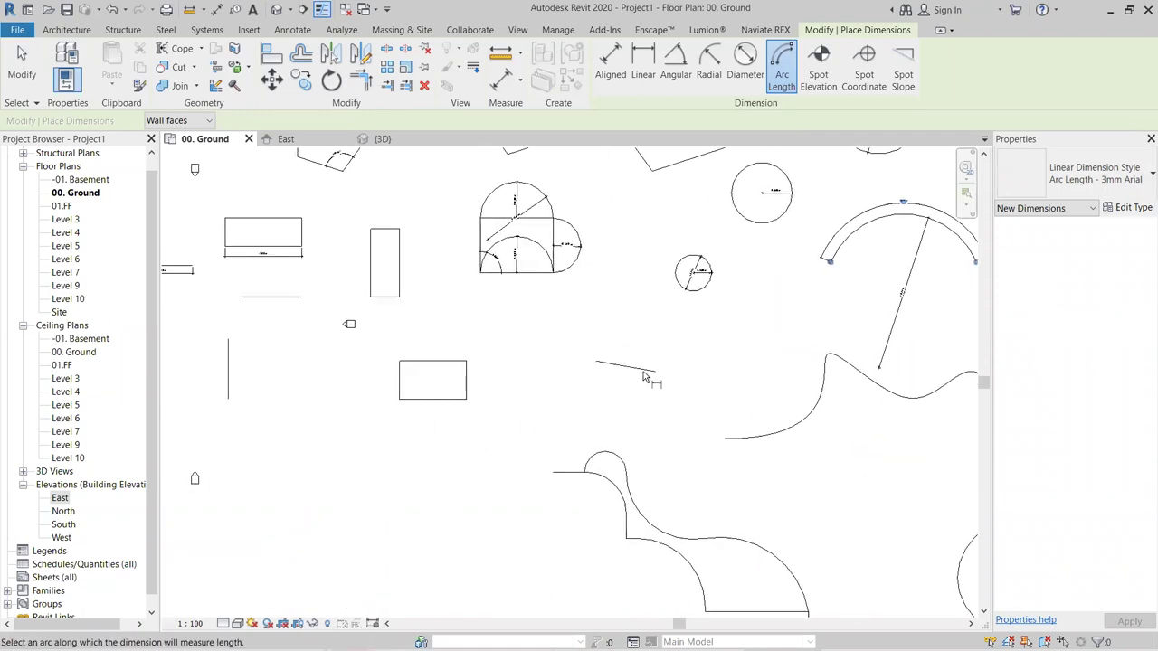
scroll(643, 371, down, 2)
middle_drag(555, 445, 592, 510)
scroll(664, 425, up, 4)
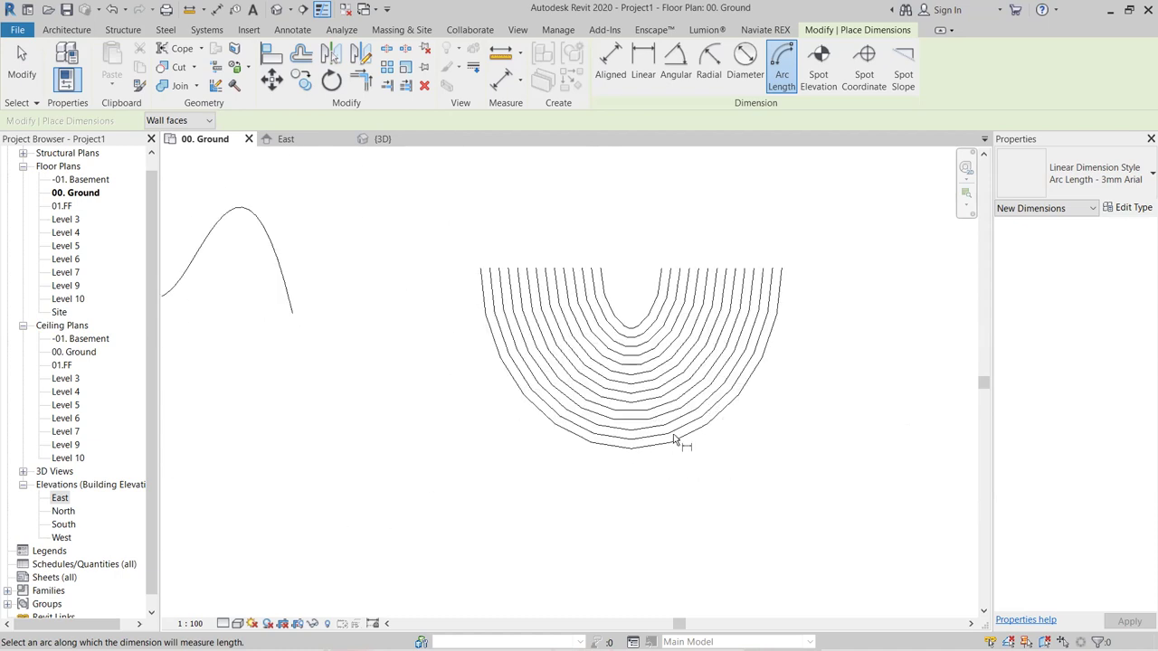
key(Escape)
key(Escape)
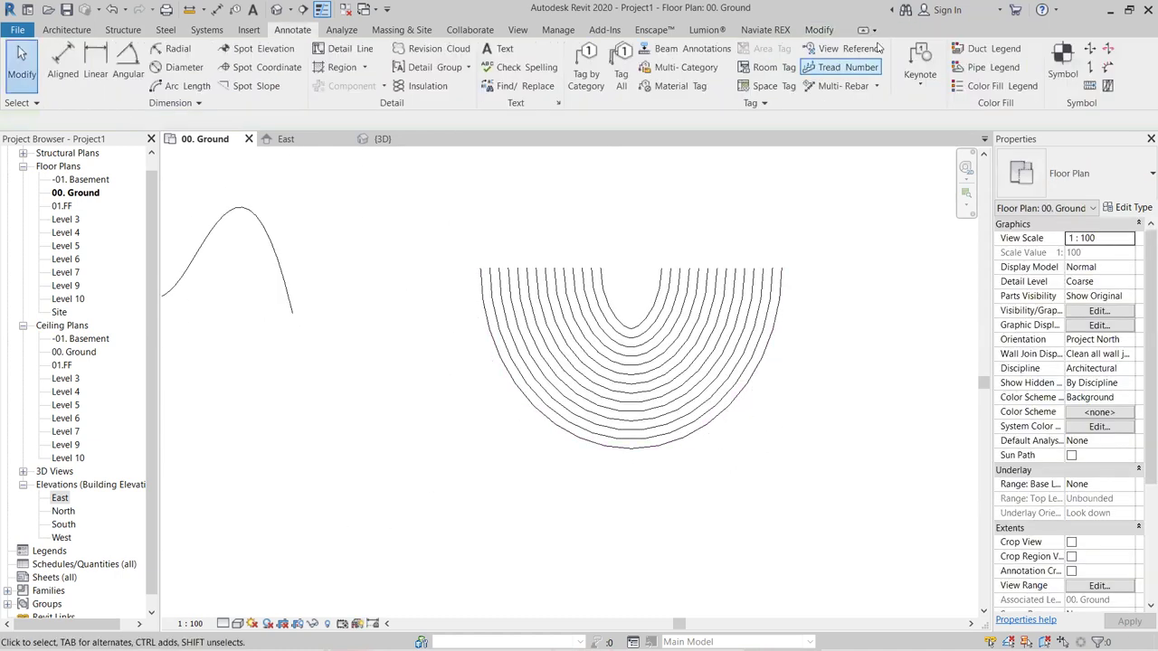
click(185, 85)
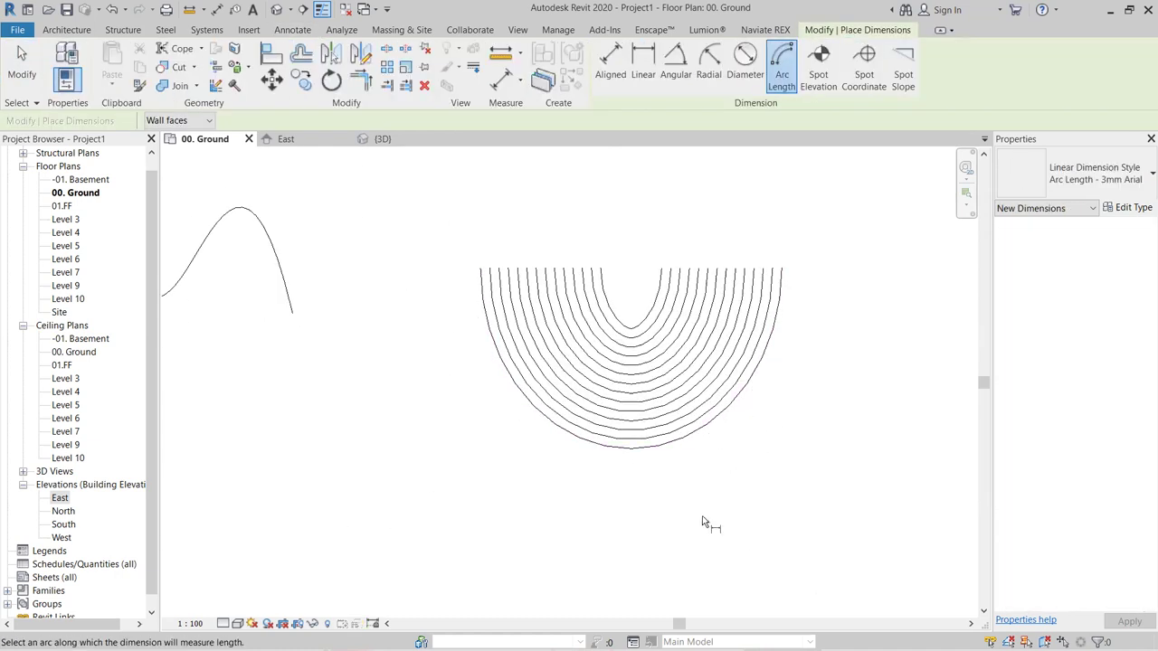
scroll(601, 447, down, 3)
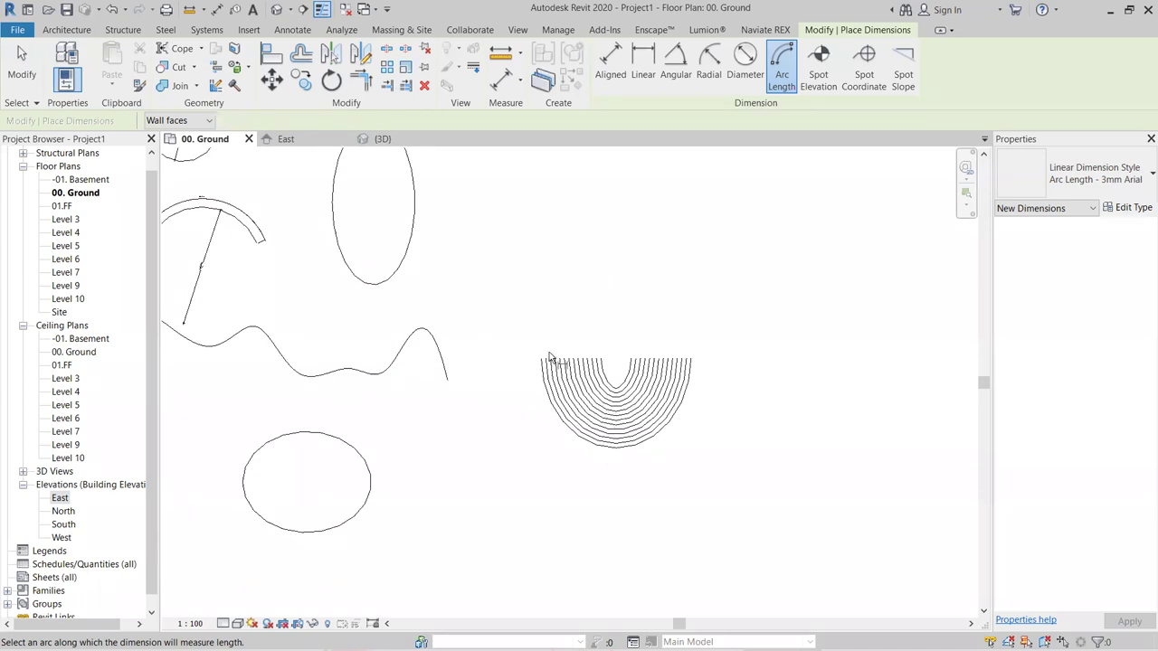
middle_drag(552, 354, 594, 406)
scroll(594, 406, up, 1)
middle_drag(416, 454, 632, 486)
scroll(441, 277, up, 2)
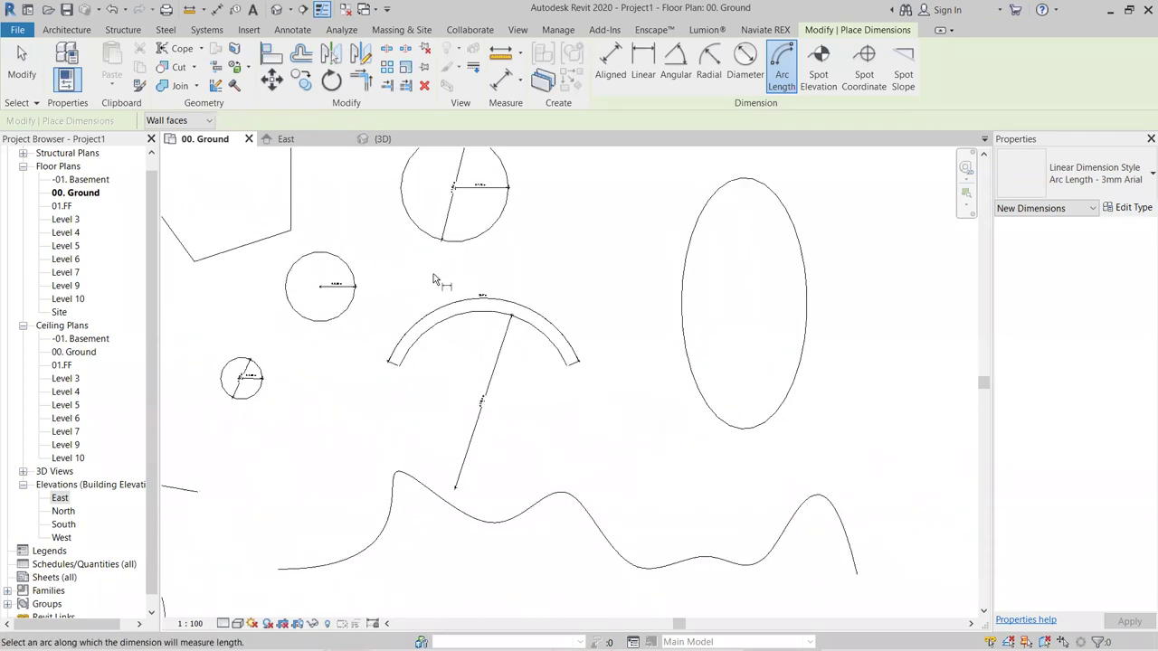
key(Escape)
key(Escape)
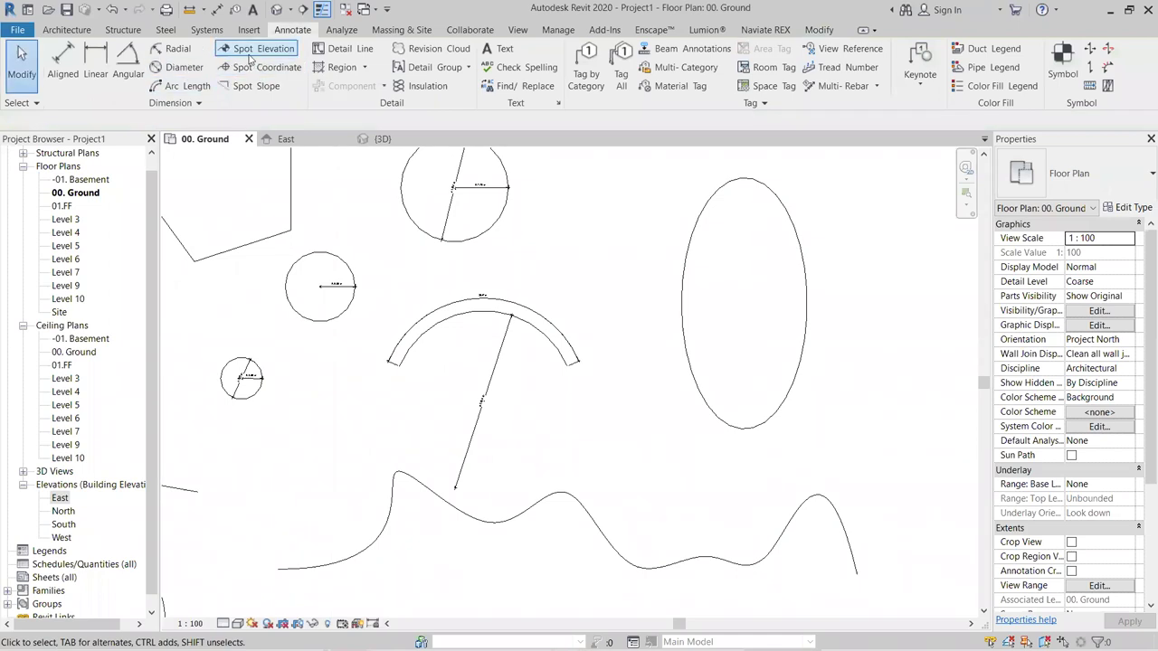
- Try to place a spot elevation with leader and shoulder at the right end of the open arc above the spline
click(283, 53)
scroll(580, 306, up, 5)
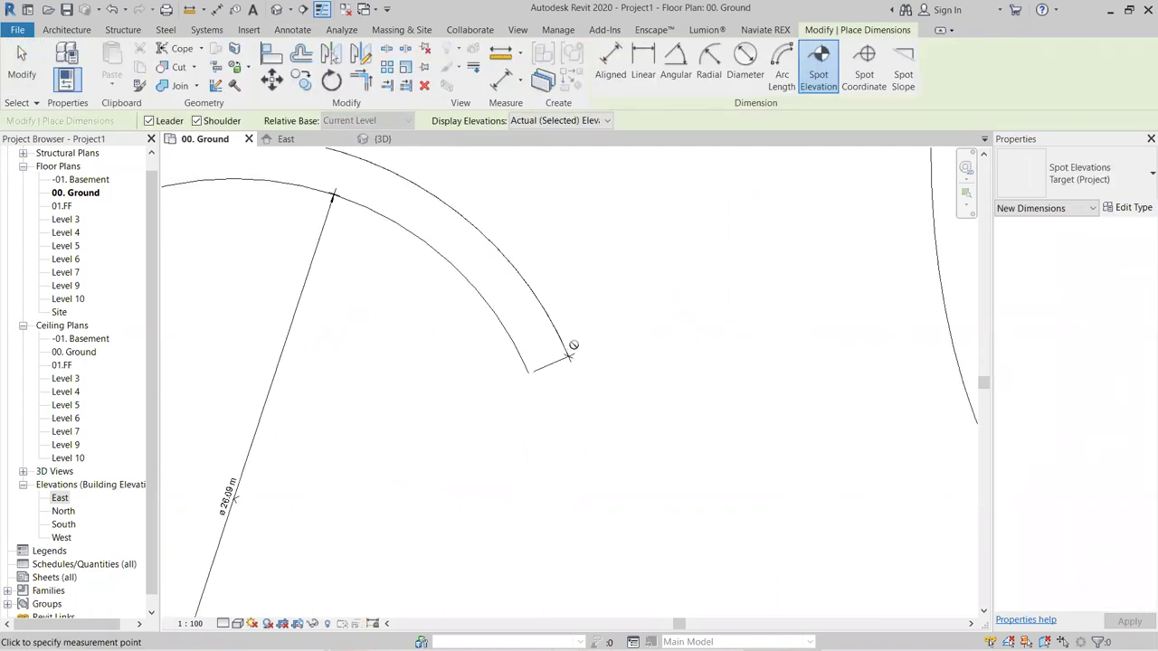
scroll(671, 316, down, 2)
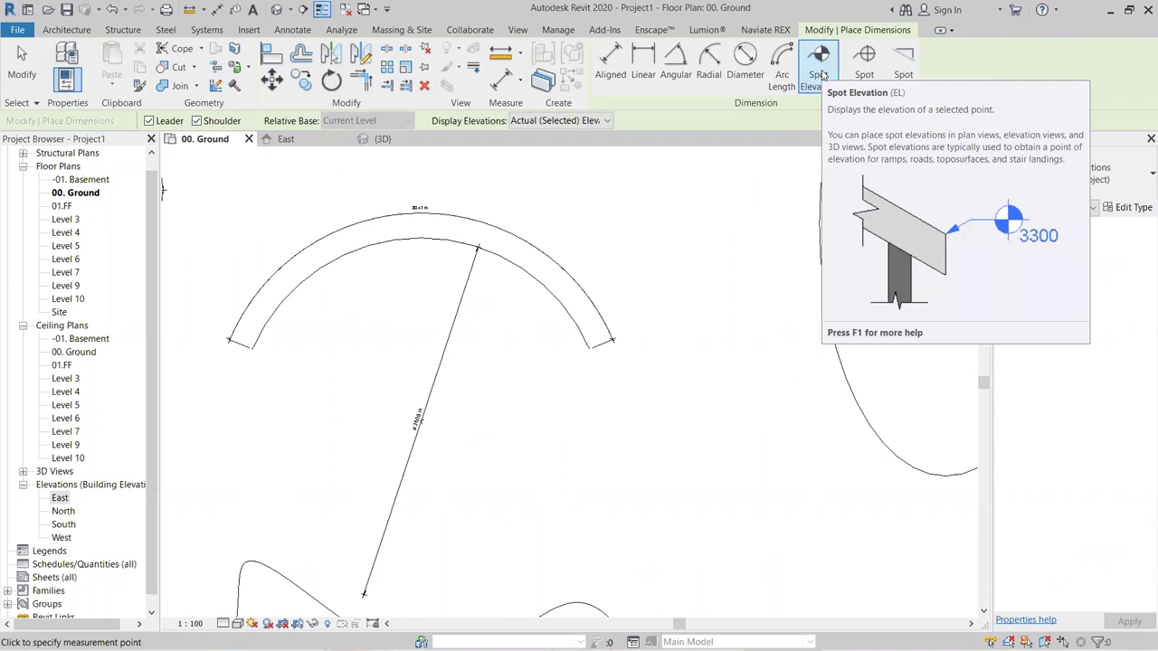
click(820, 75)
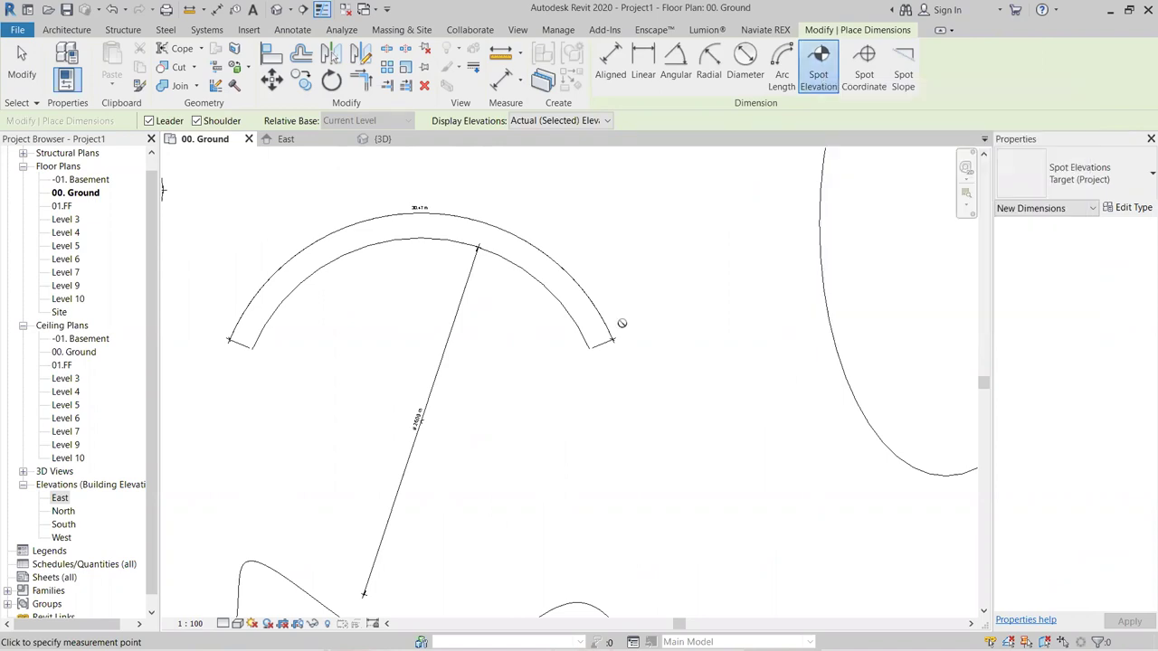
- Place a horizontal spot coordinate with a leader at the lower-right corner of the tall narrow rectangle
click(864, 80)
scroll(612, 343, up, 3)
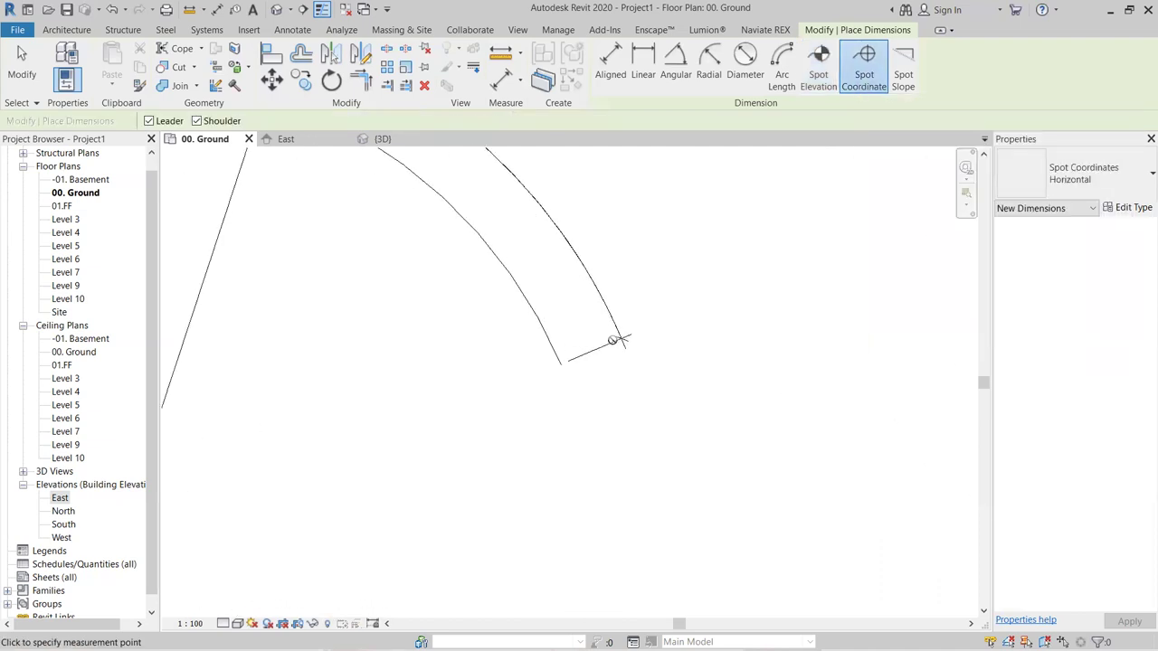
scroll(619, 335, down, 5)
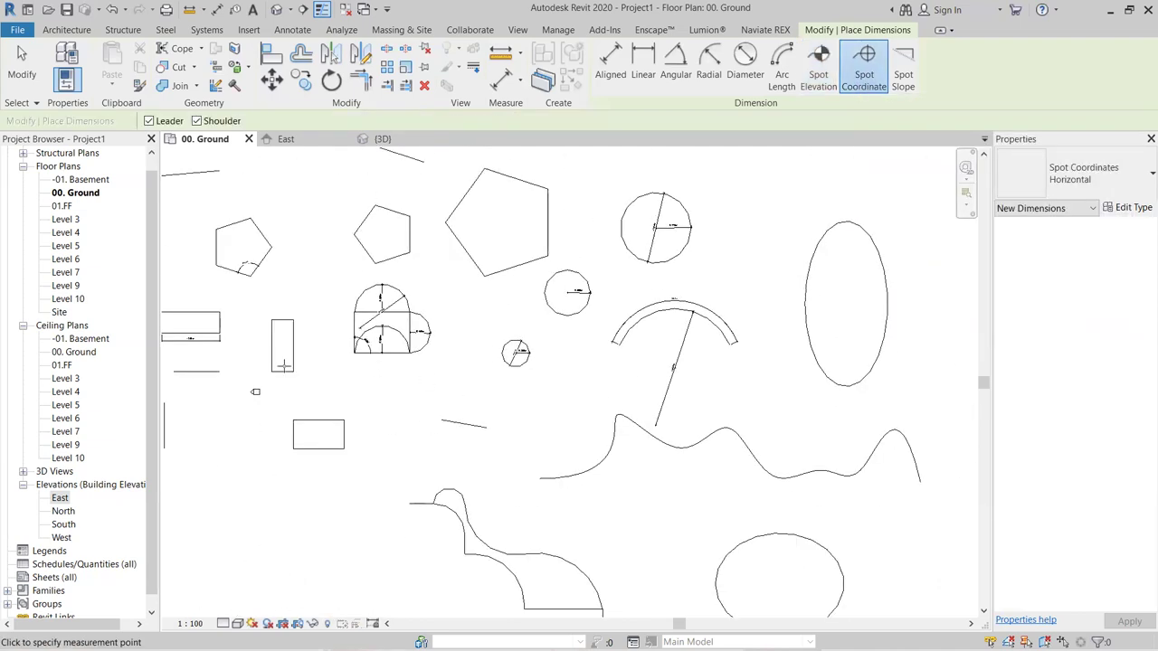
scroll(288, 376, up, 4)
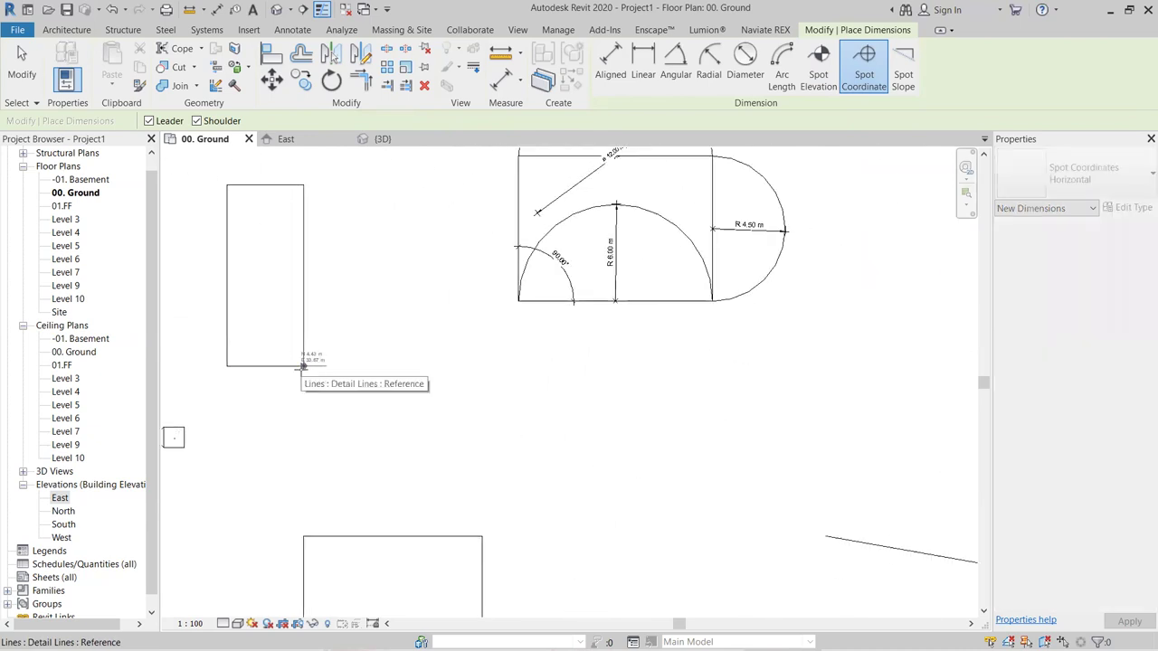
scroll(374, 384, up, 3)
click(378, 387)
scroll(373, 384, up, 3)
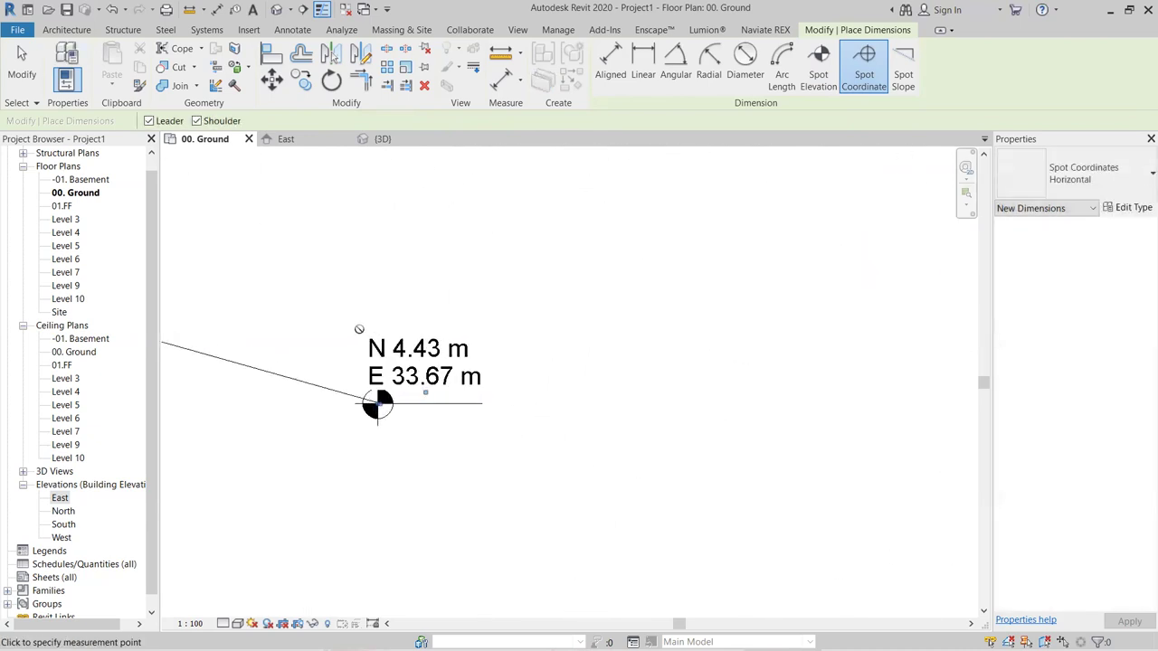
- Place a spot coordinate at the upper-right corner of the wide rectangle below, with a shouldered leader extending to the right
scroll(697, 374, down, 4)
middle_drag(711, 392, 582, 279)
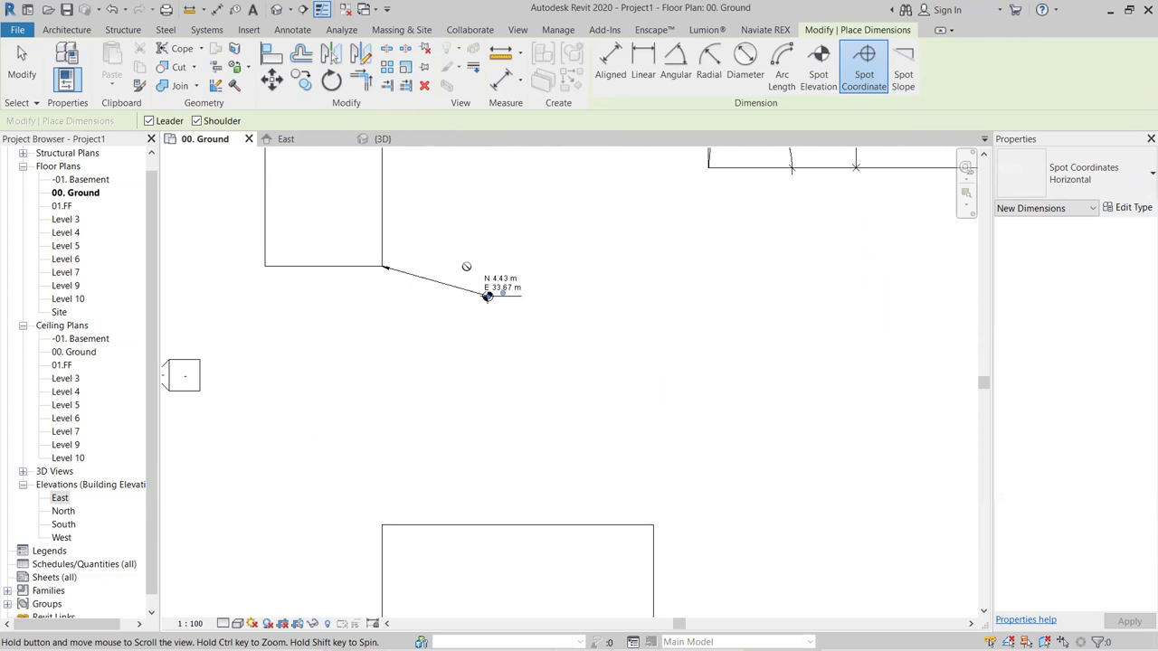
click(651, 525)
click(693, 473)
scroll(579, 489, up, 4)
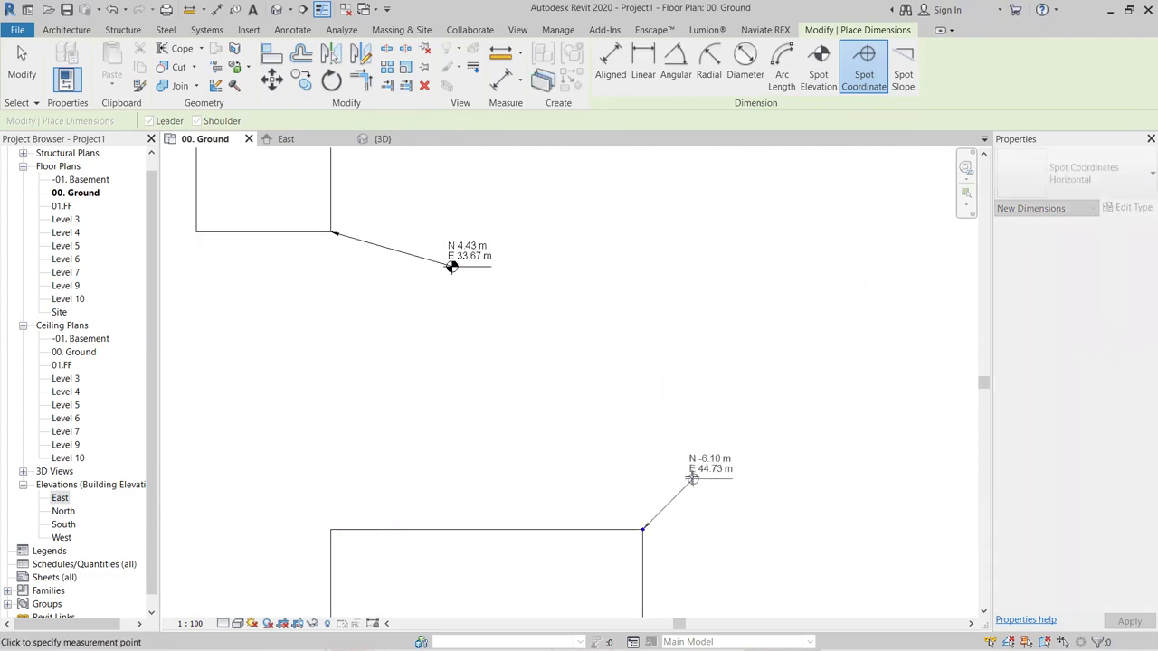
middle_drag(682, 550, 531, 441)
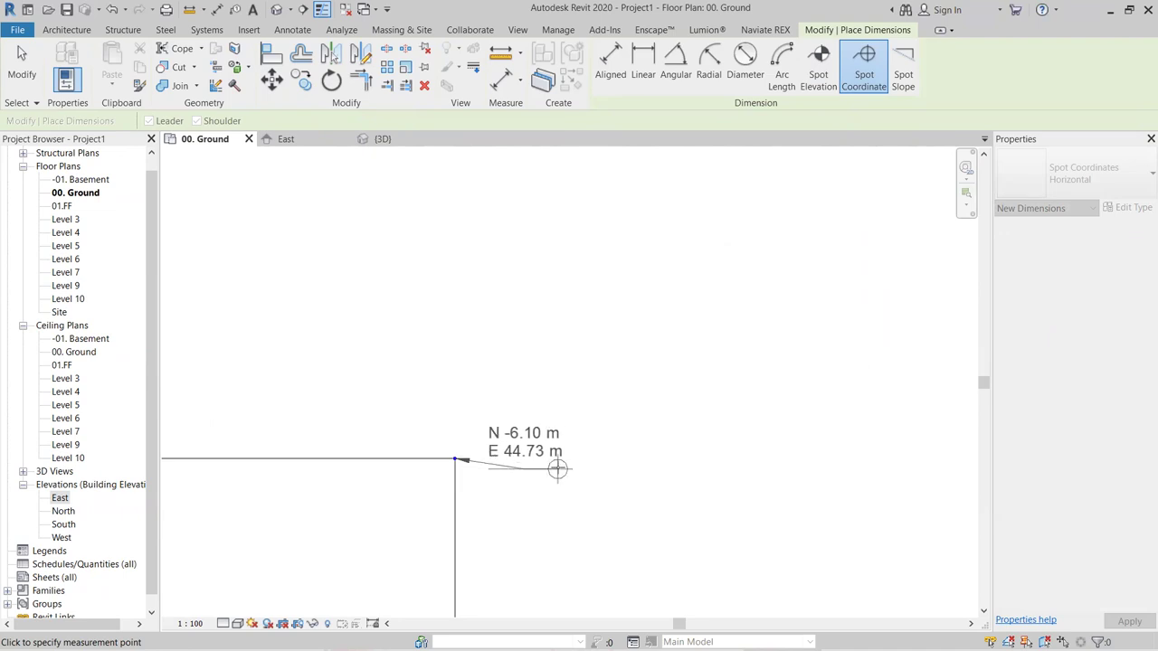
click(674, 468)
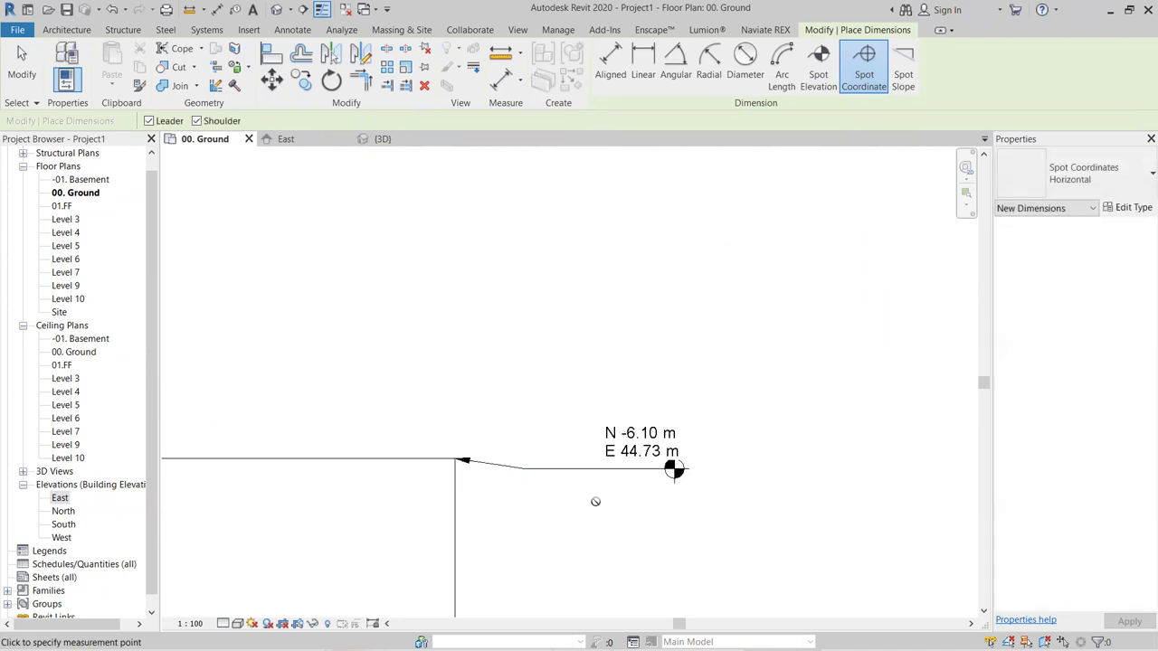
scroll(452, 502, down, 3)
middle_drag(537, 461, 762, 284)
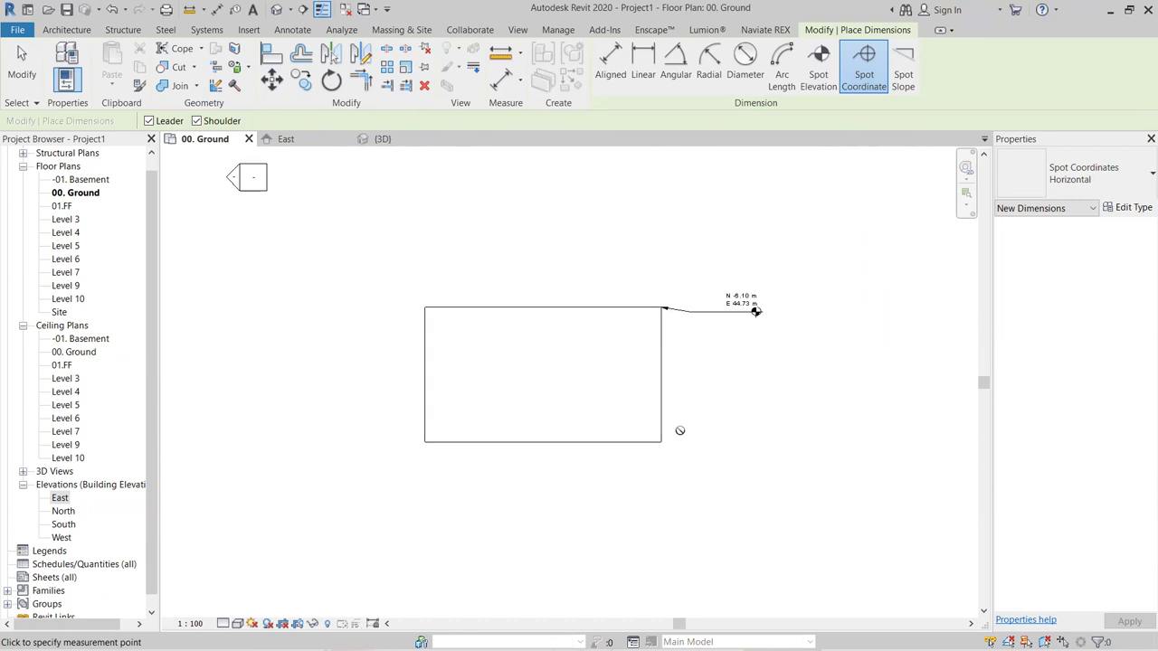
- Place a horizontal spot coordinate at the wide rectangle's lower-right corner, with a shouldered leader running down and to the right
click(662, 443)
click(706, 487)
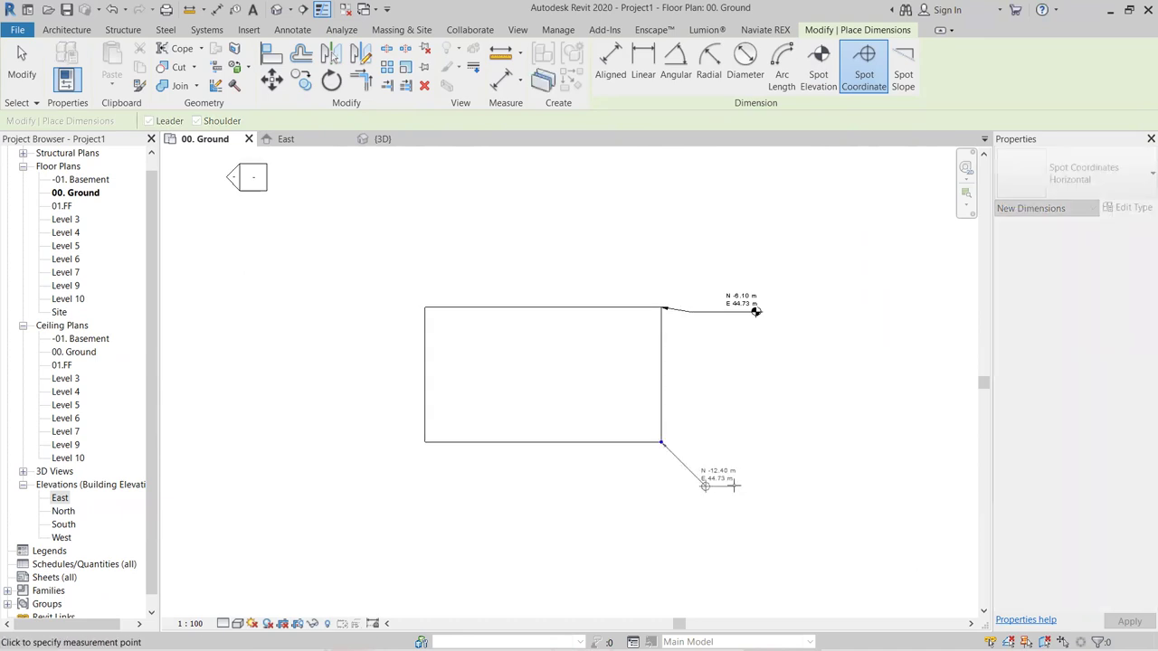
click(793, 486)
key(Escape)
key(Escape)
- Add an aligned dimension with the Wall faces reference option between the endpoints of the sloped line under the 7.37 m dimension, offset below it
scroll(861, 450, down, 3)
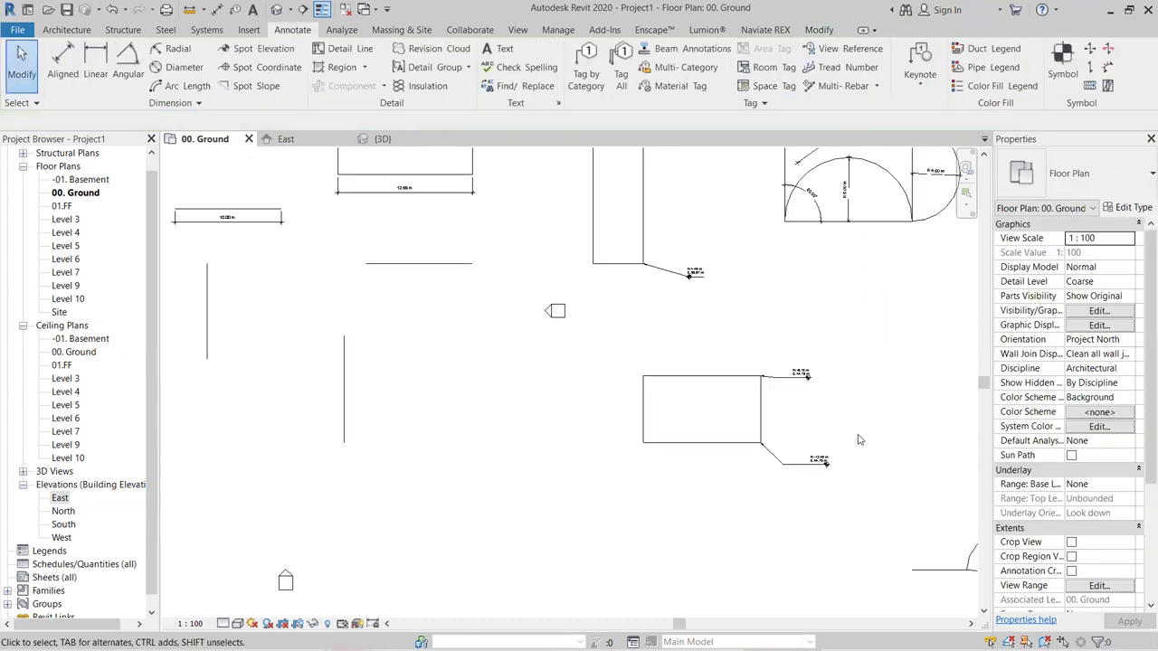
scroll(381, 351, down, 2)
middle_drag(380, 352, 674, 355)
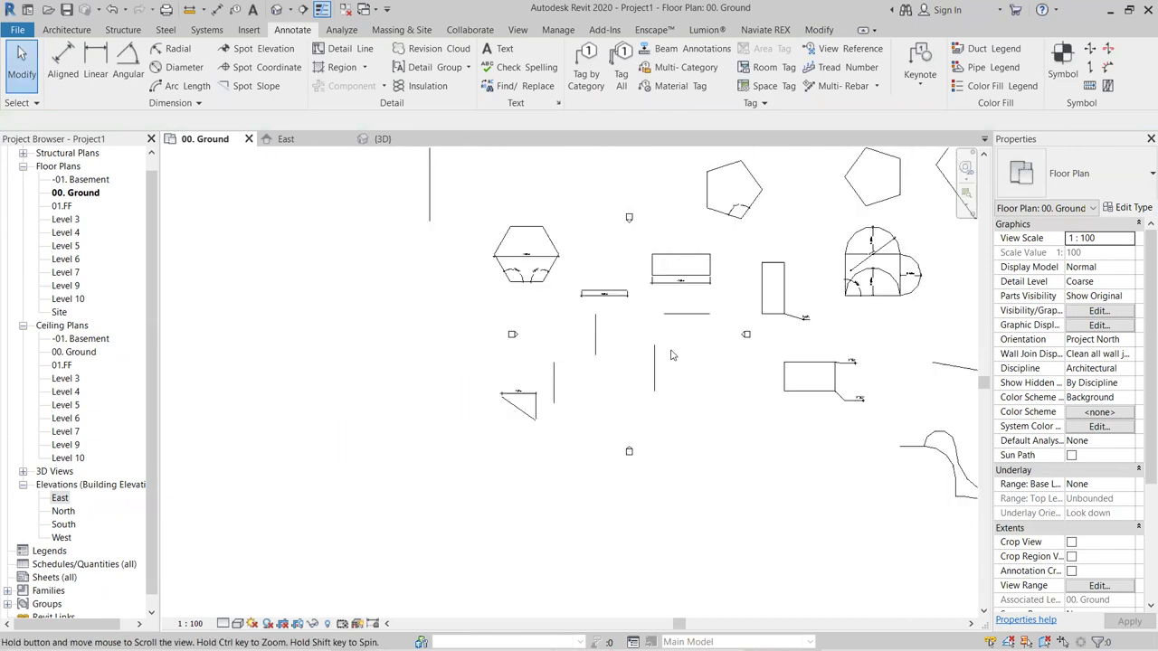
scroll(535, 379, up, 4)
scroll(550, 364, up, 3)
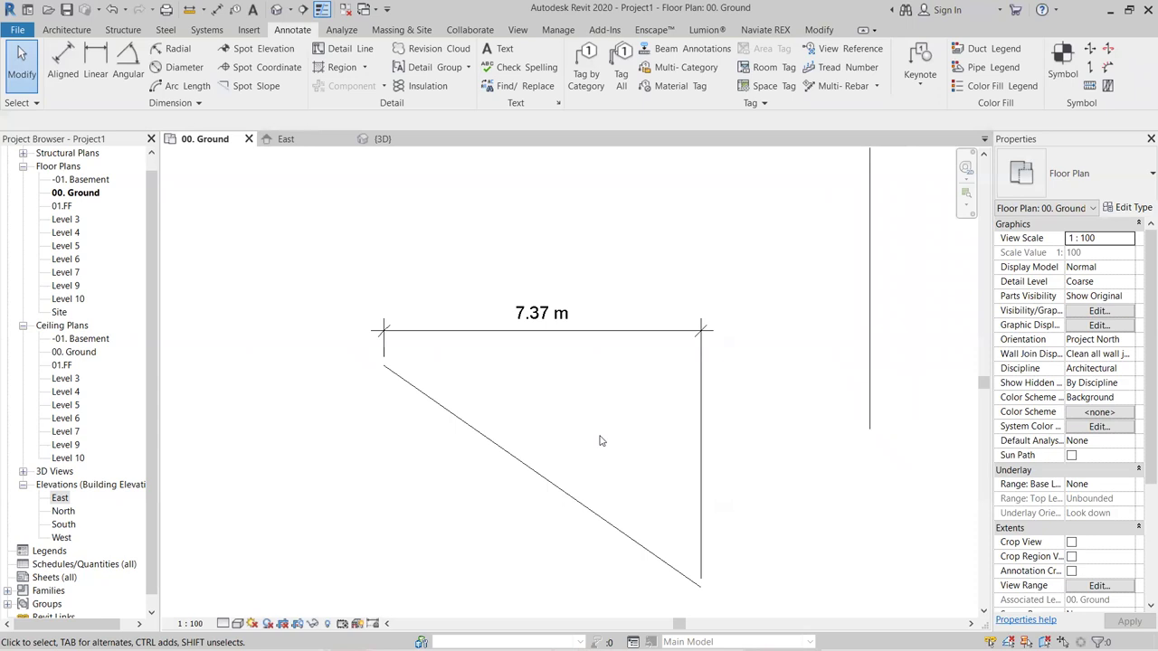
scroll(599, 440, down, 1)
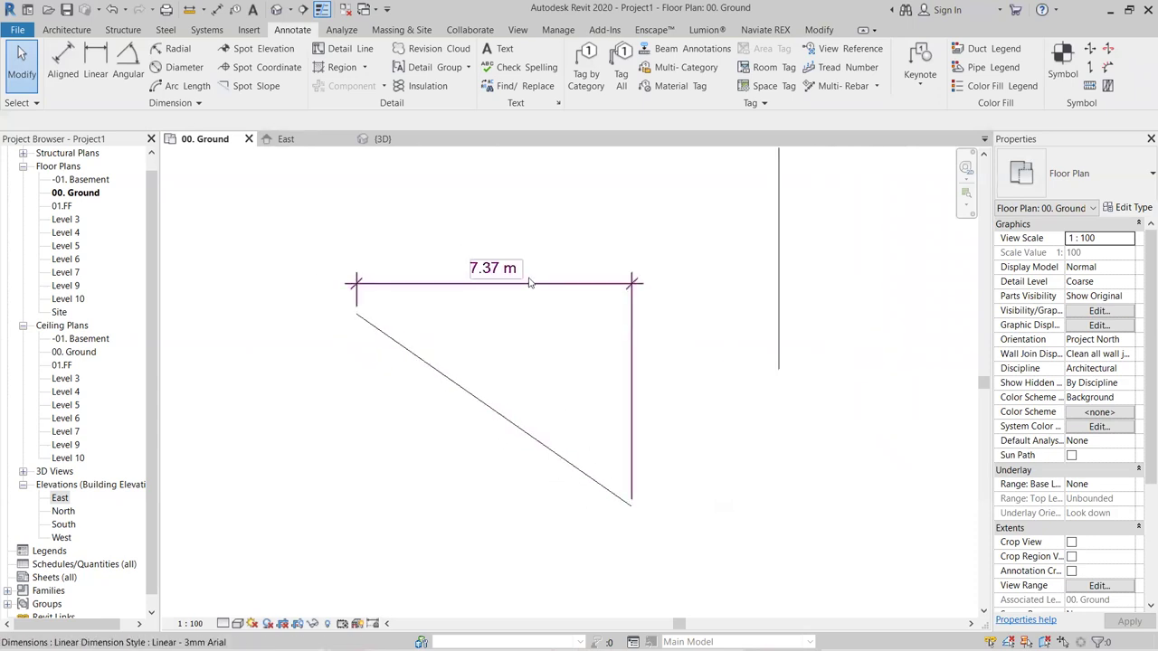
click(53, 76)
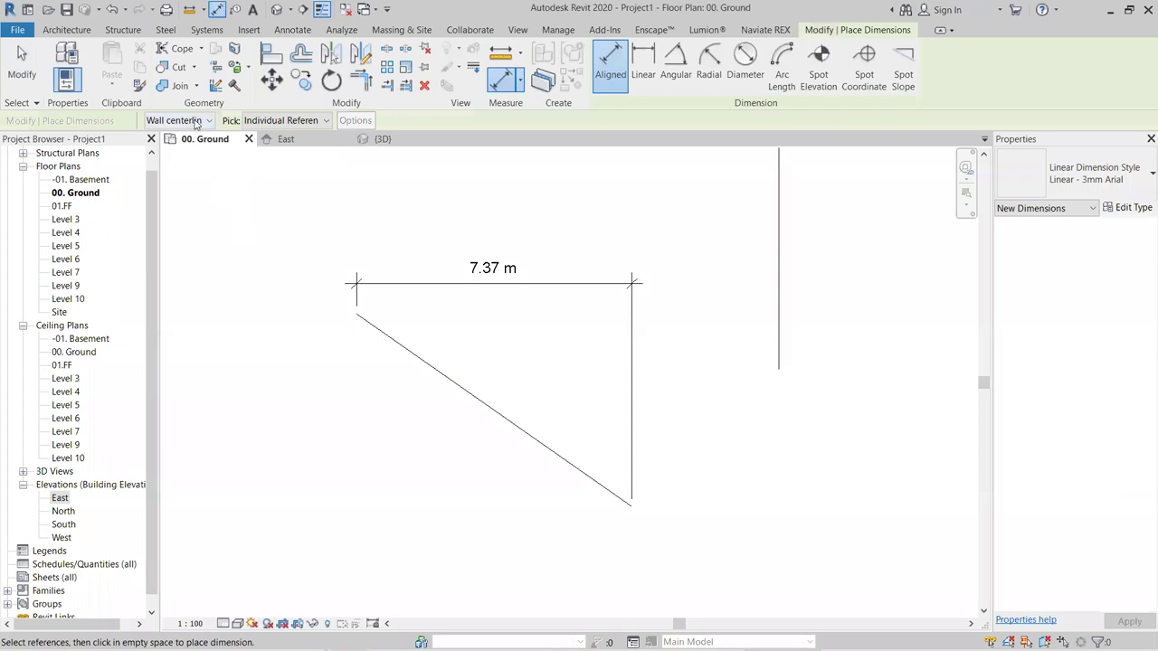
click(204, 122)
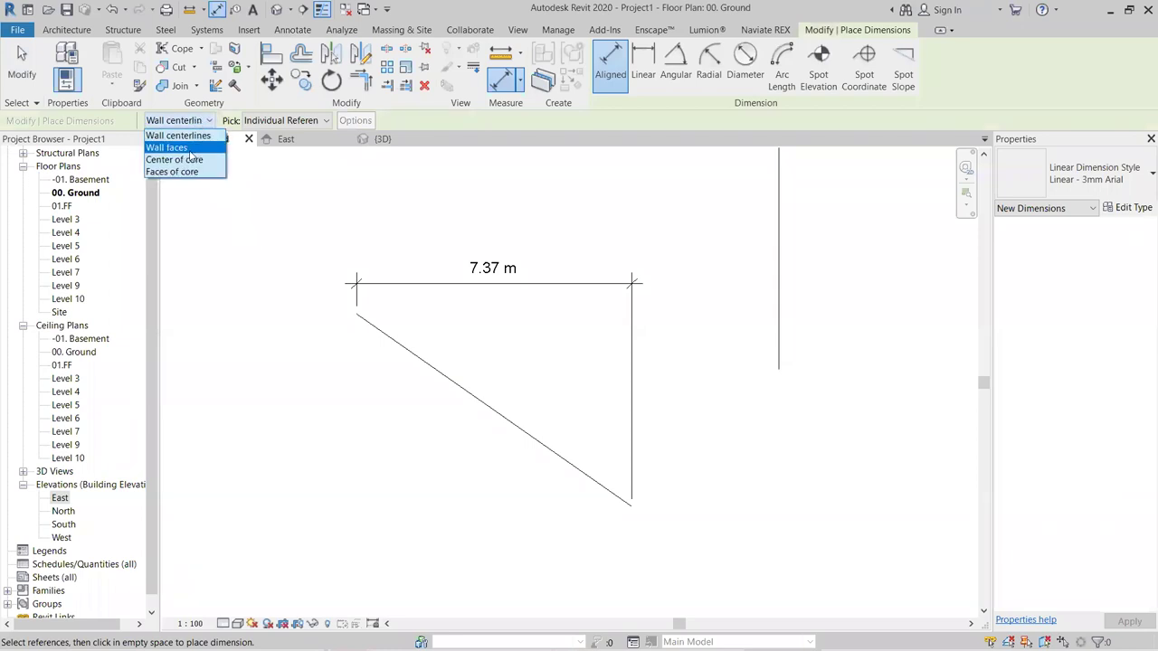
click(190, 148)
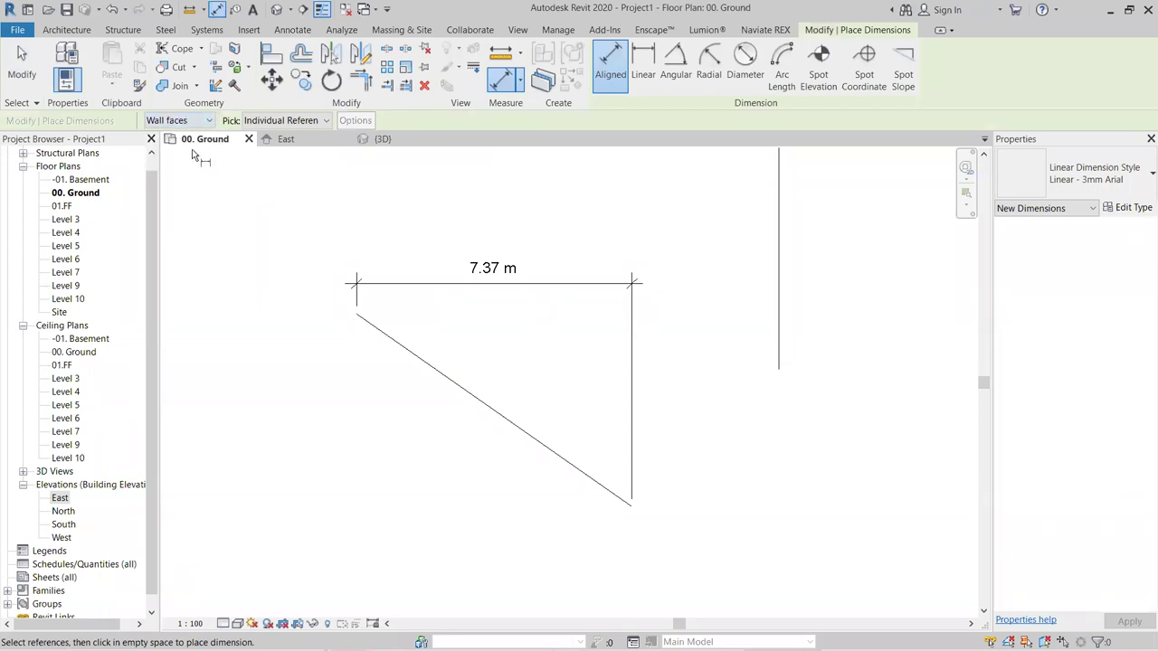
click(356, 316)
click(631, 505)
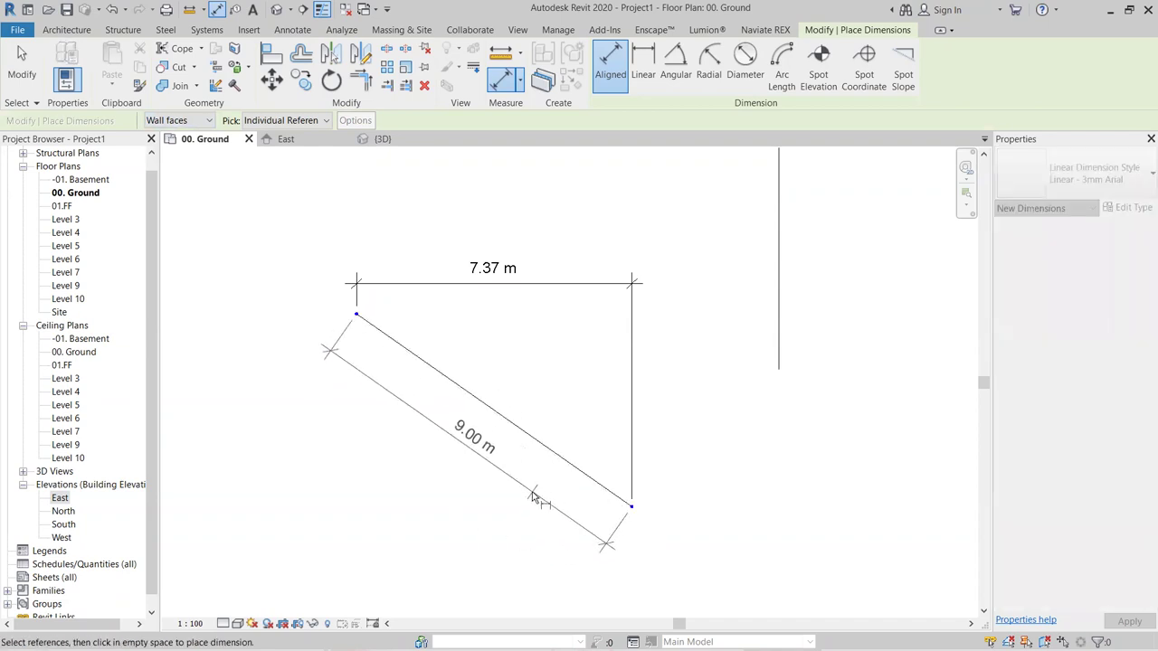
click(532, 496)
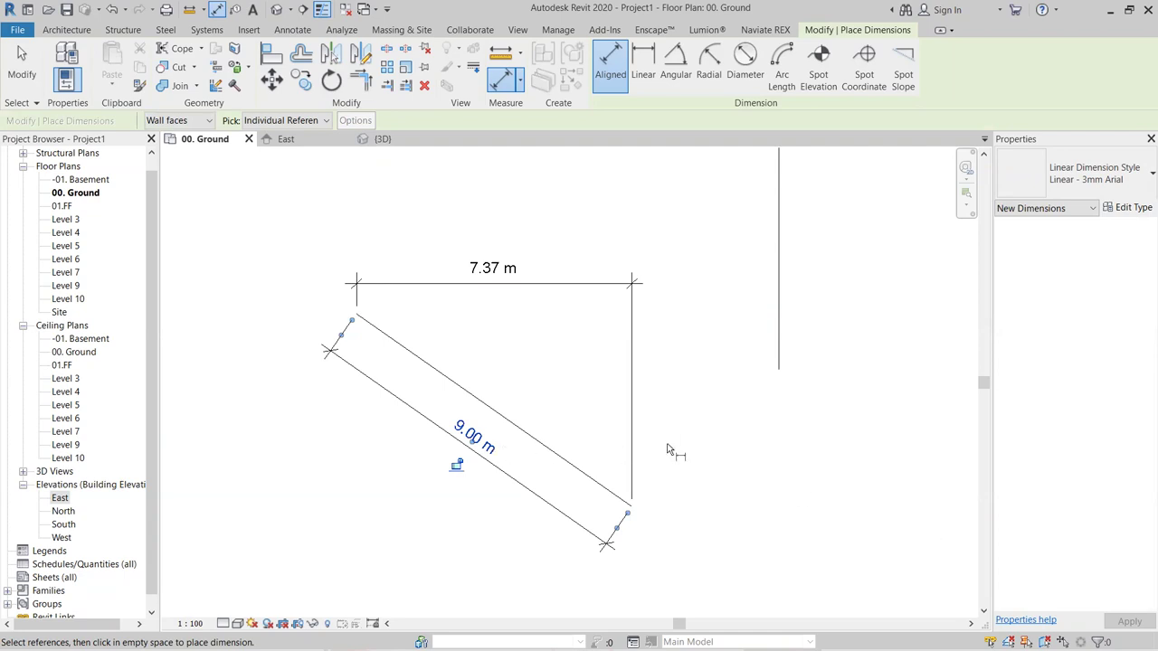
click(721, 360)
click(6, 74)
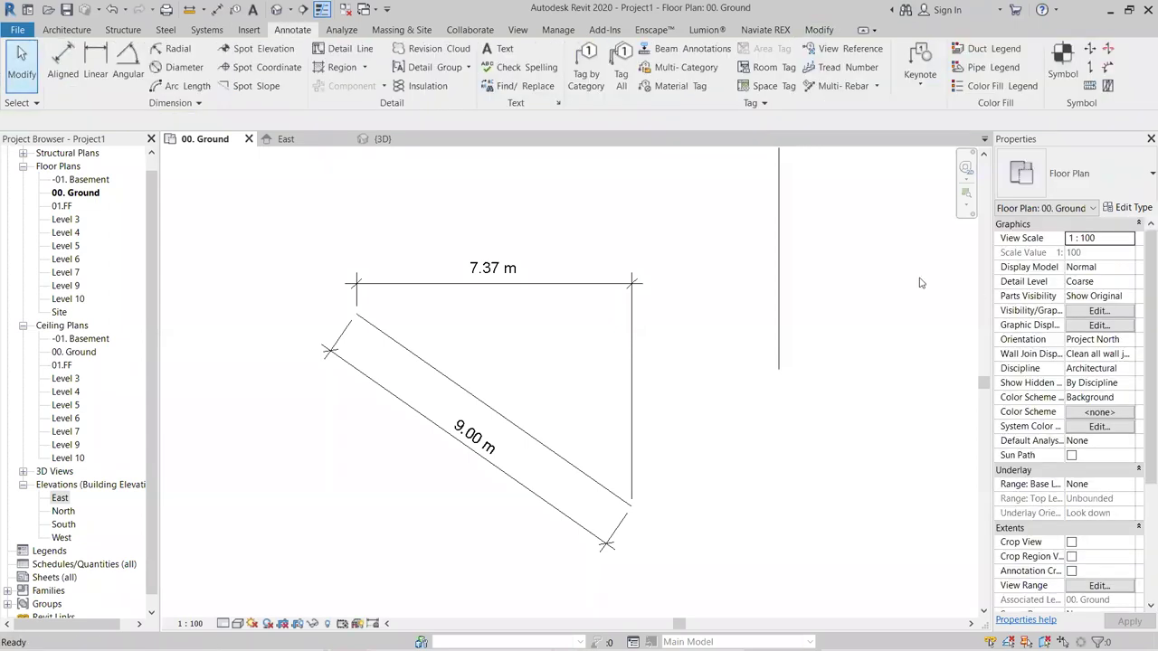
- Draw a 10 m Thin Lines detail line sloping down to the right at 45°, to the left of the dimensioned sloped line
scroll(858, 325, down, 1)
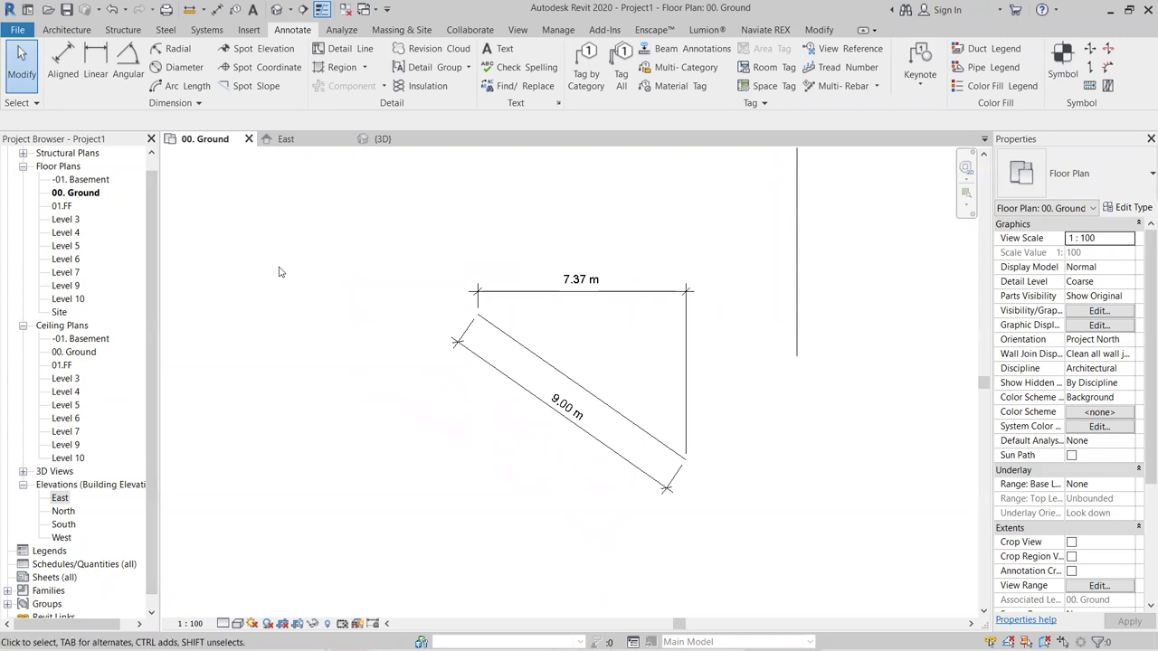
middle_drag(830, 409, 763, 411)
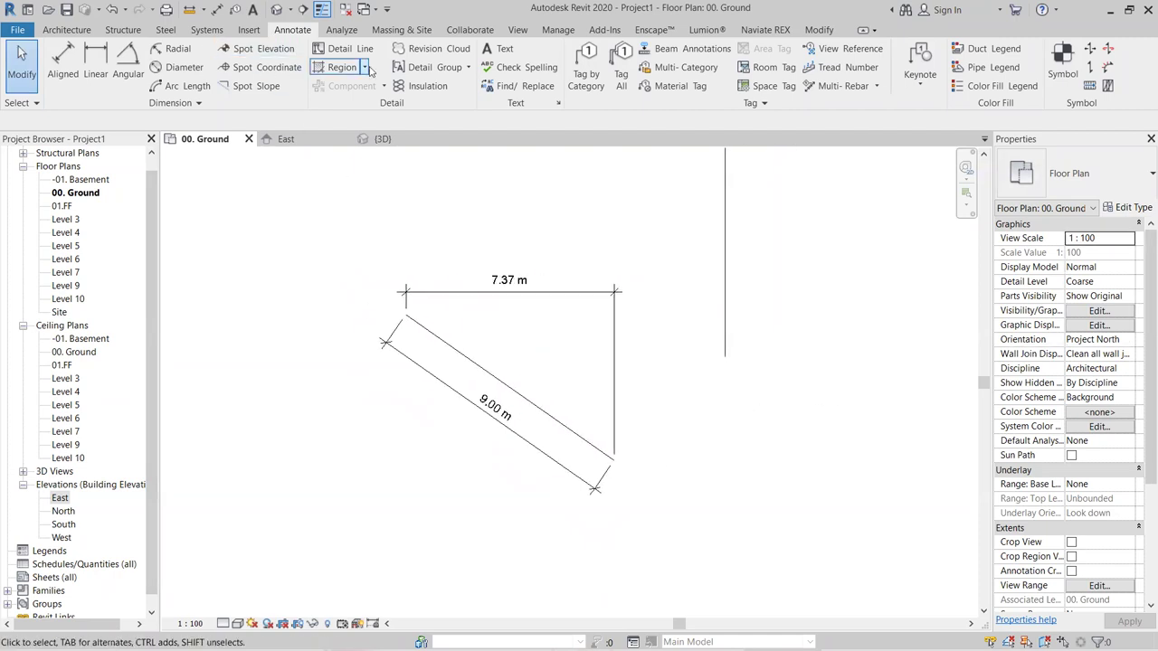
click(343, 48)
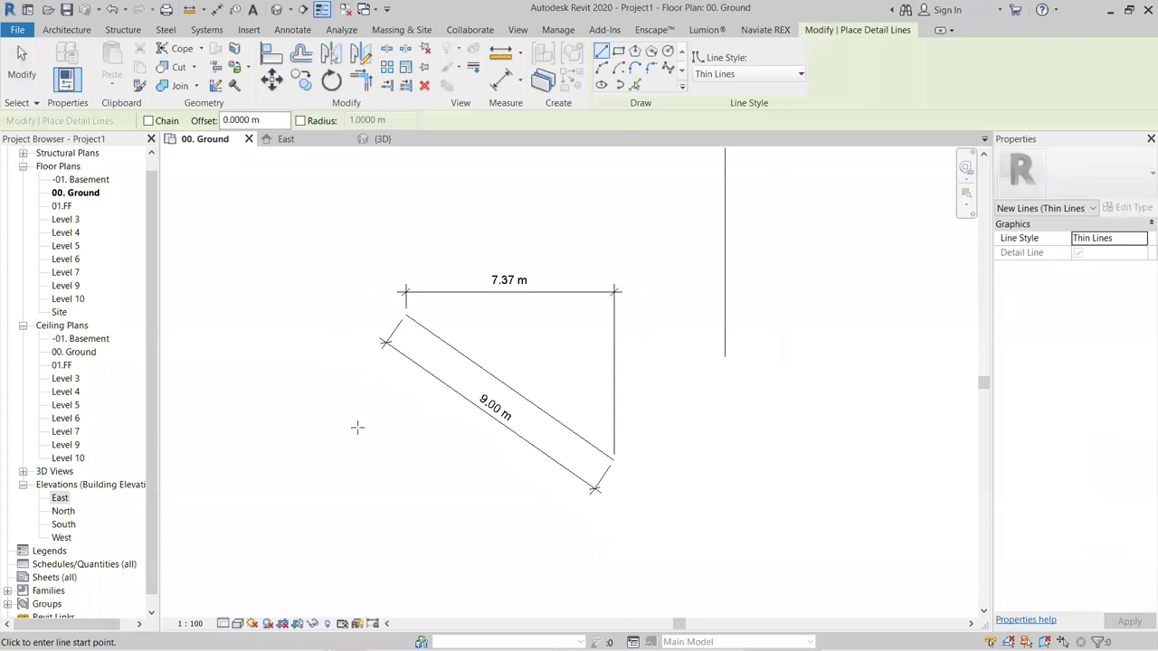
middle_drag(356, 426, 503, 350)
click(336, 304)
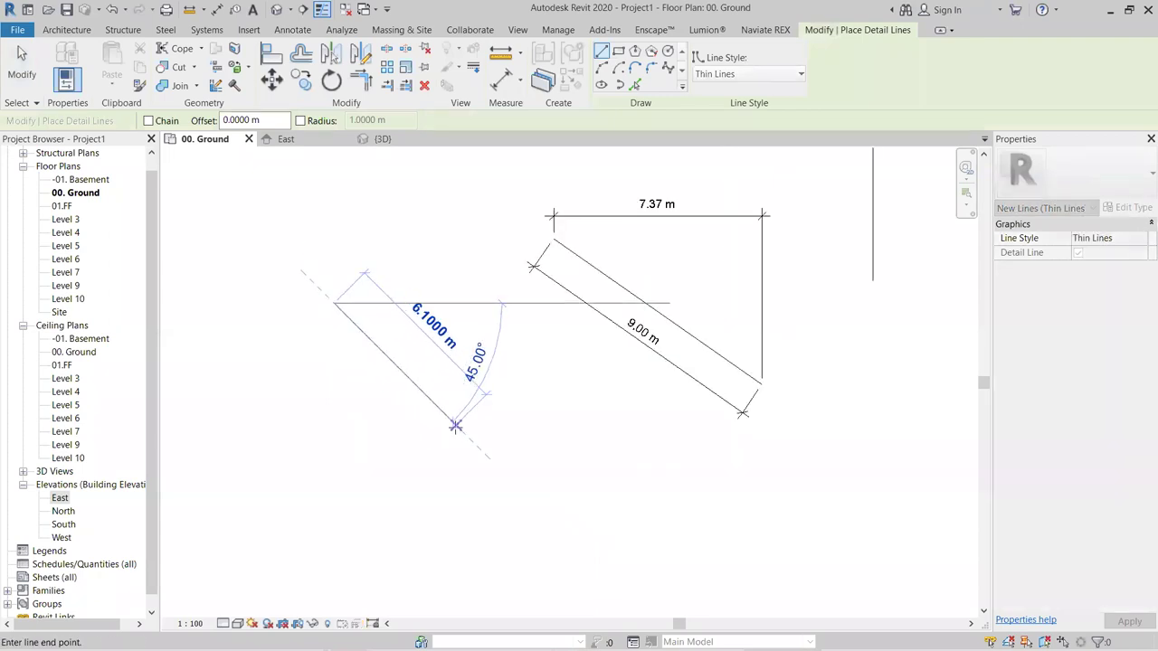
text(10)
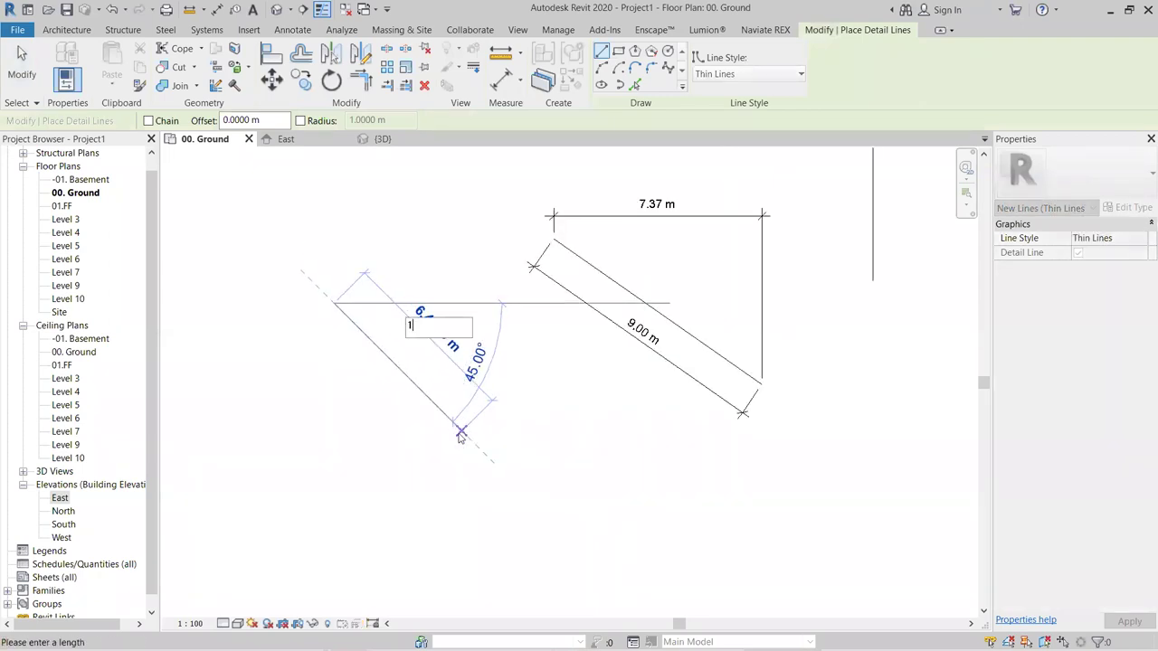
key(Return)
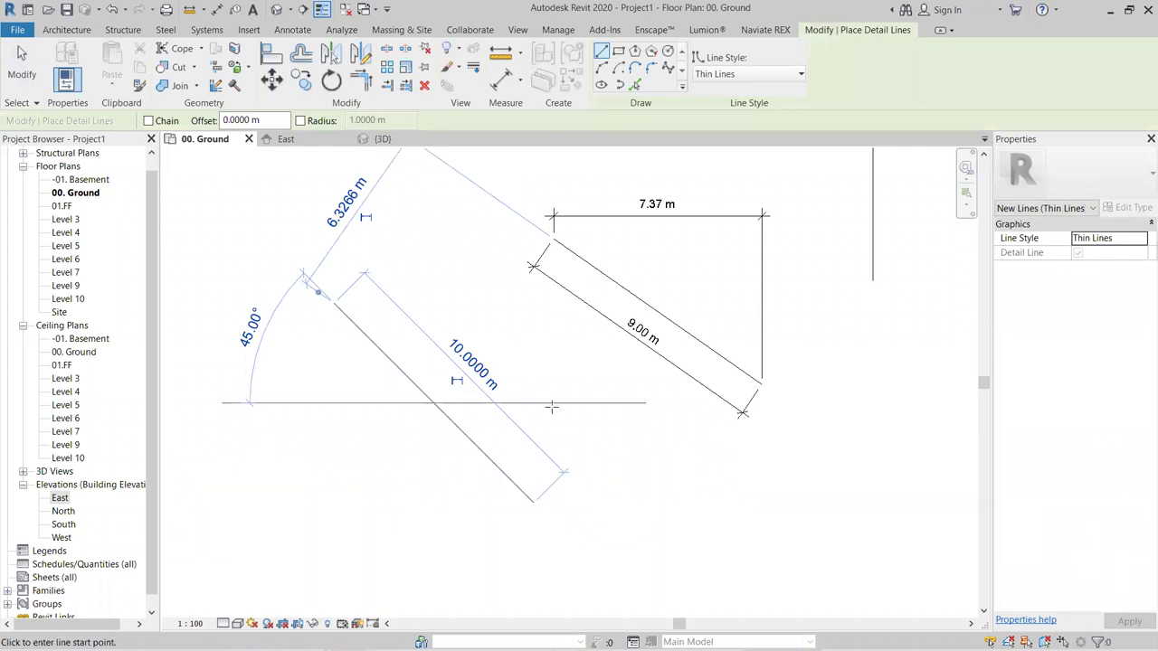
scroll(465, 390, up, 2)
key(Escape)
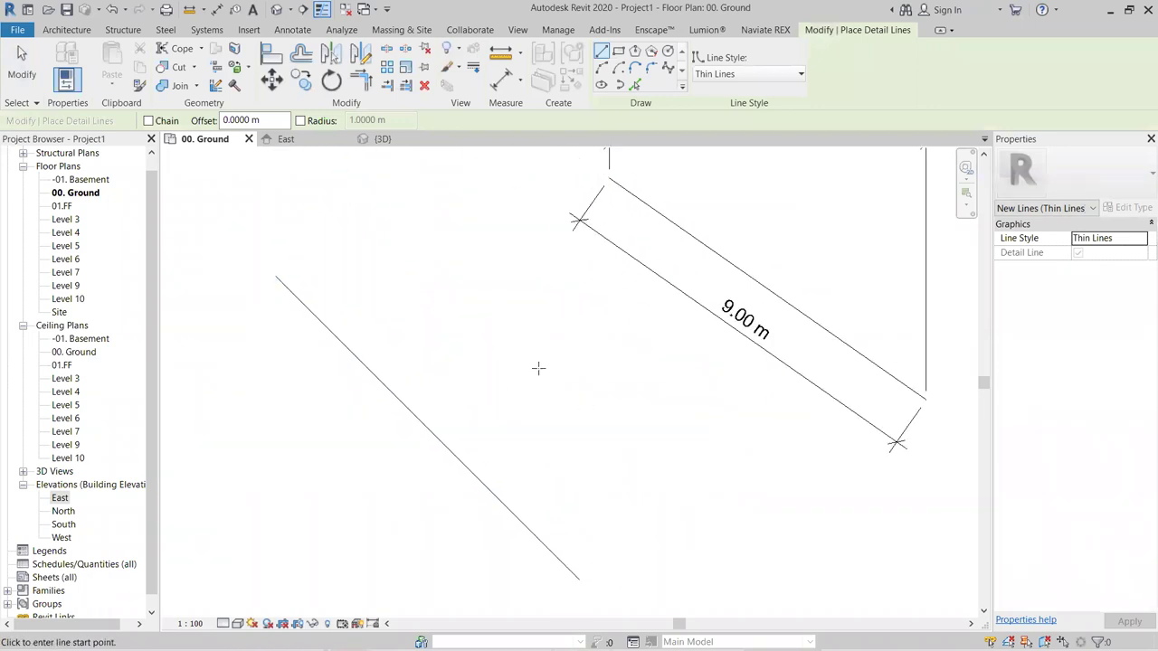
key(Escape)
- Add a horizontal linear dimension between the endpoints of the new 45° line, placed above its upper end
scroll(590, 439, down, 2)
middle_drag(591, 445, 551, 433)
key(d)
key(i)
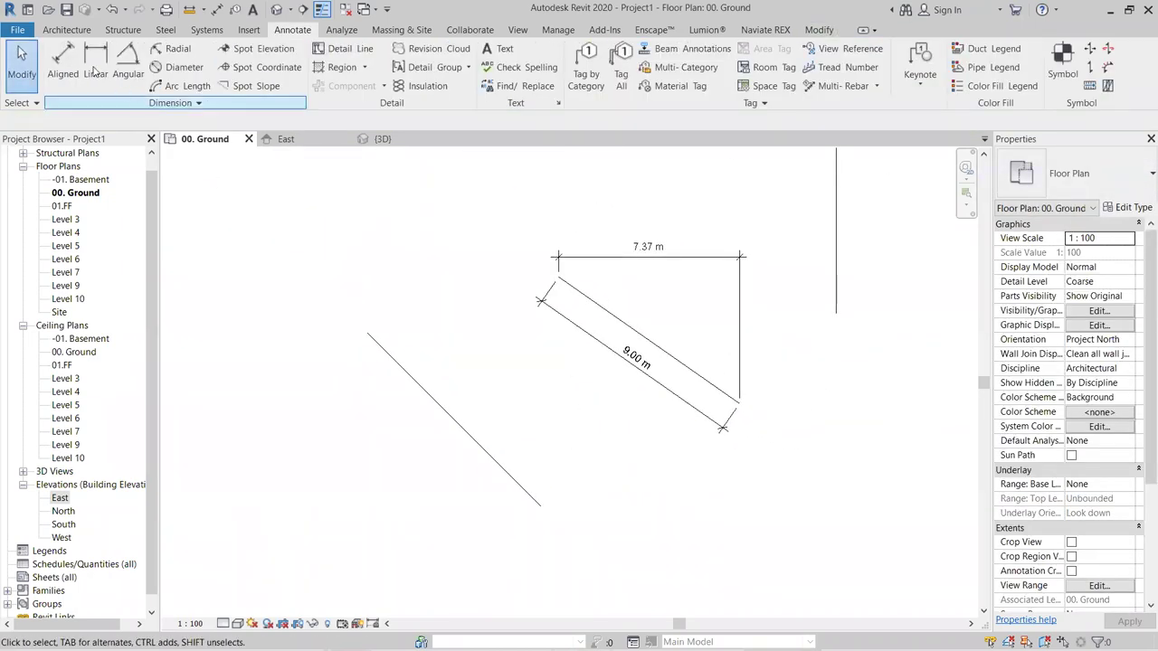
click(540, 505)
click(368, 335)
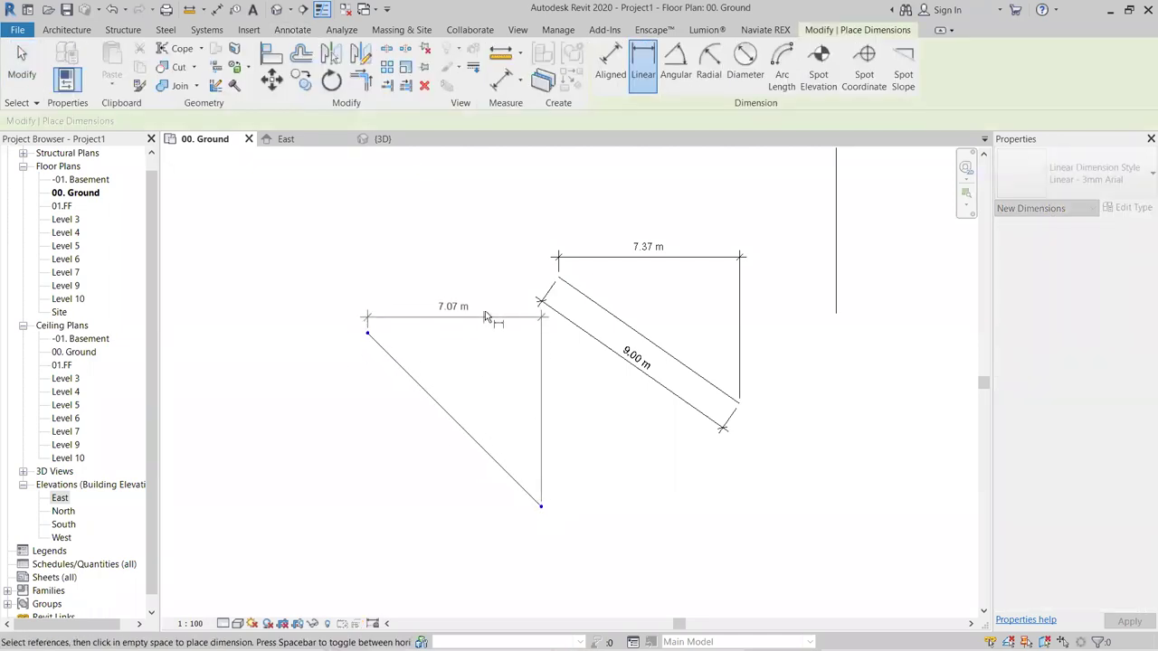
click(488, 309)
scroll(495, 405, up, 2)
key(Escape)
key(Escape)
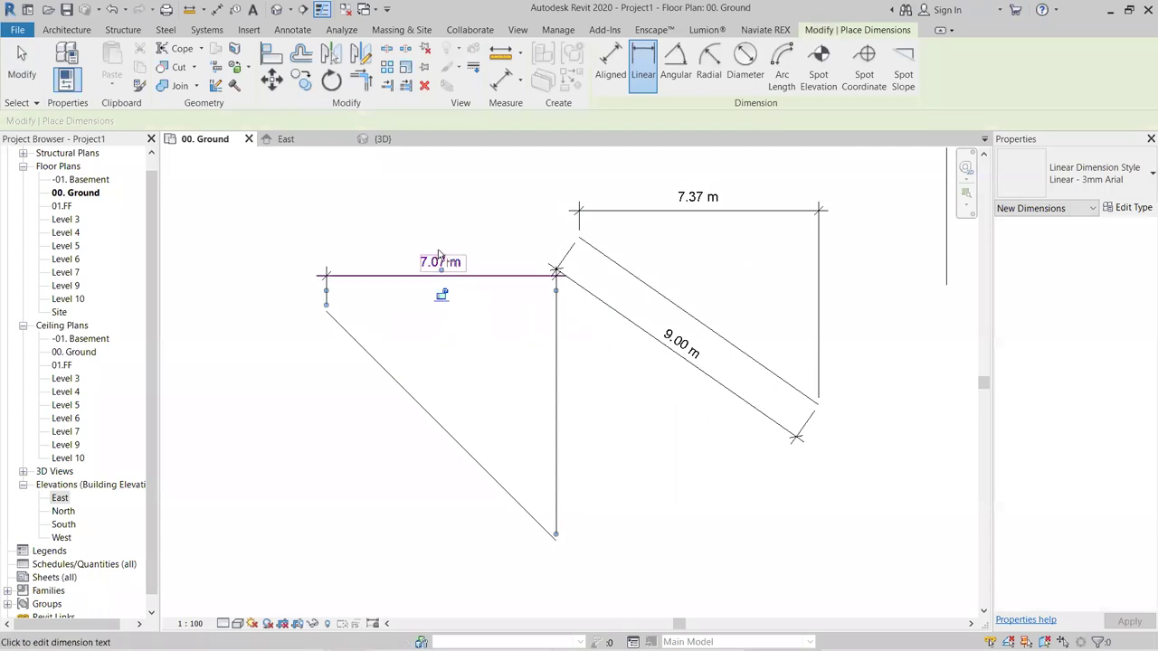
- Add an aligned dimension between the endpoints of the 45° line, offset parallel on its lower-left side
click(63, 61)
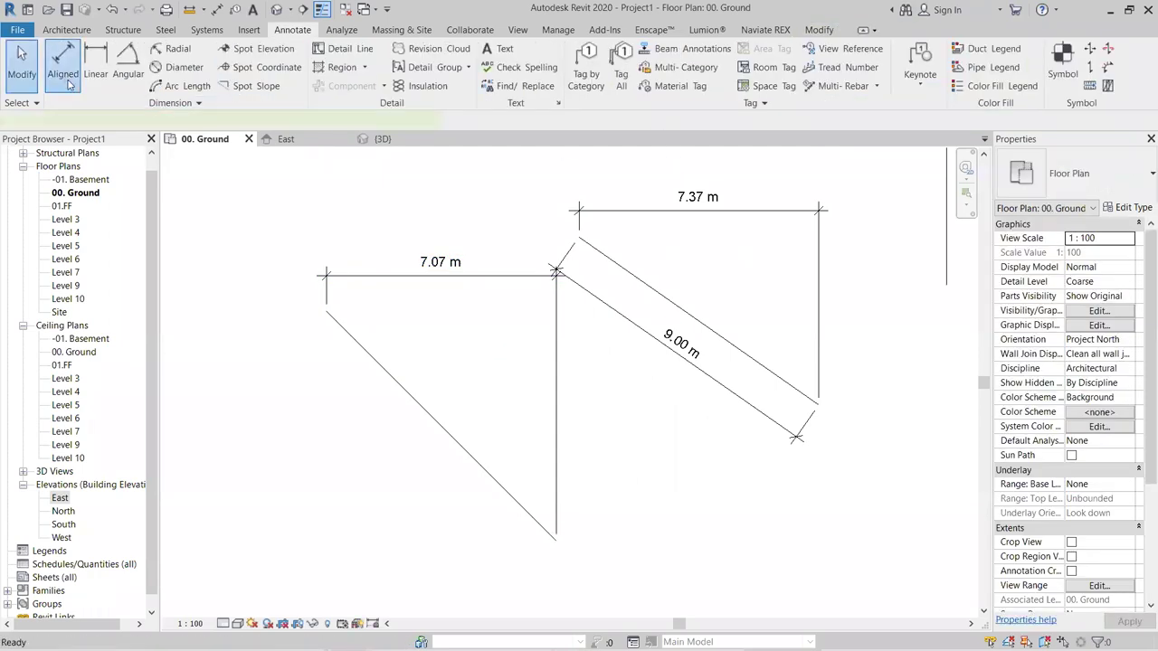
click(327, 314)
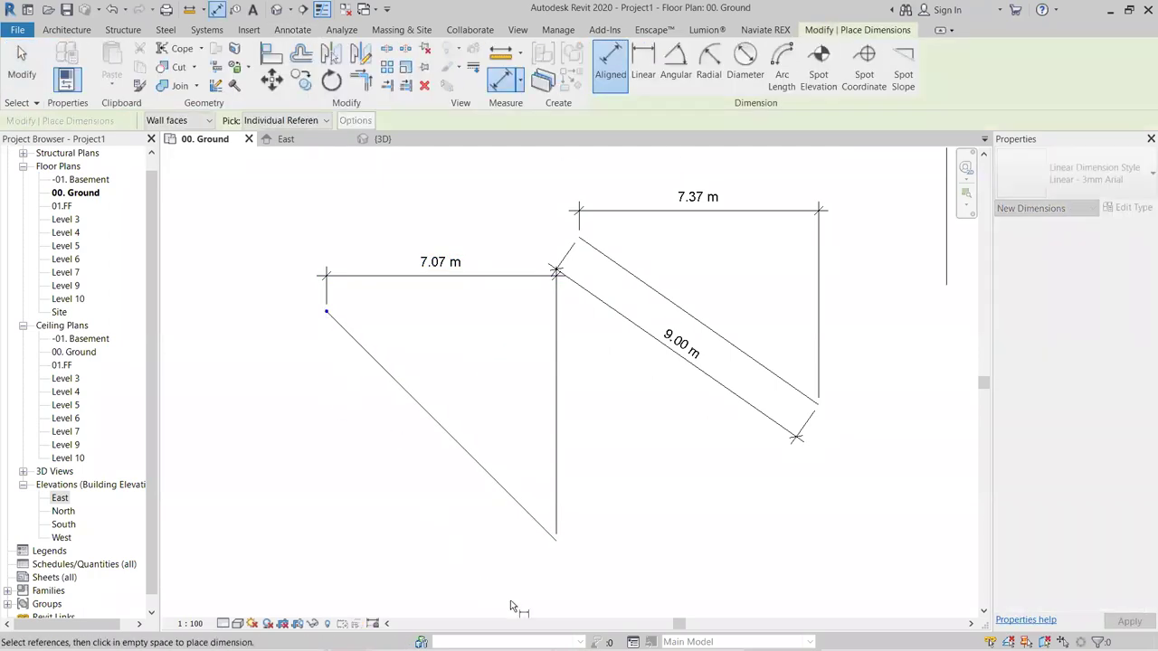
click(559, 547)
click(465, 486)
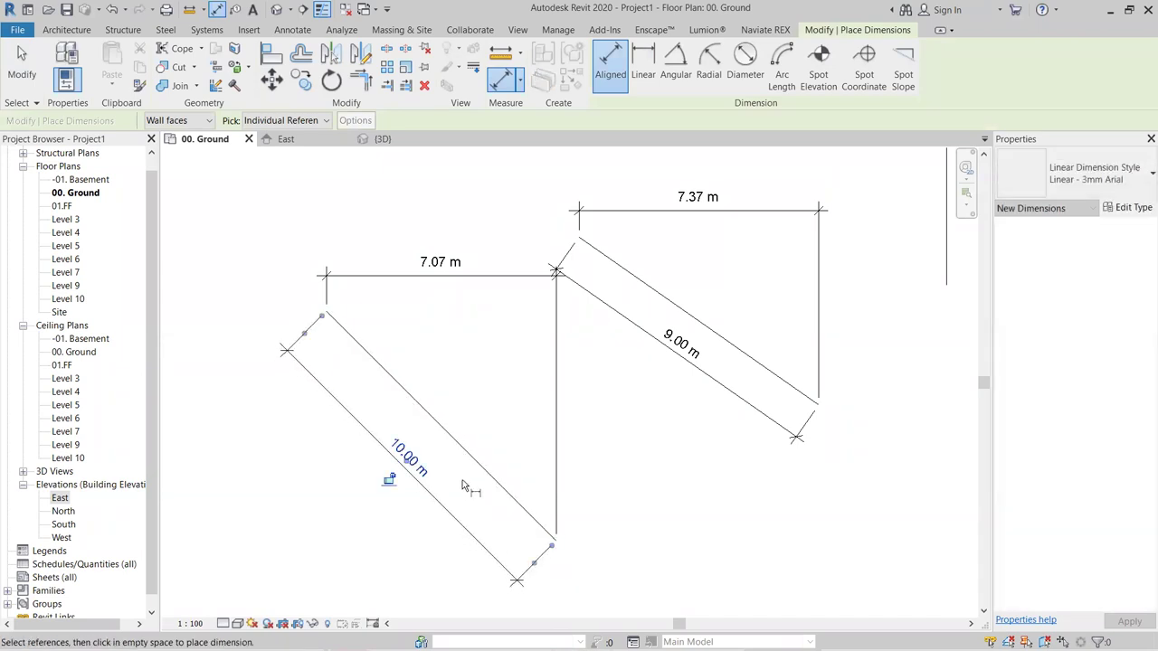
key(Escape)
key(Escape)
scroll(464, 483, up, 2)
middle_drag(487, 483, 516, 433)
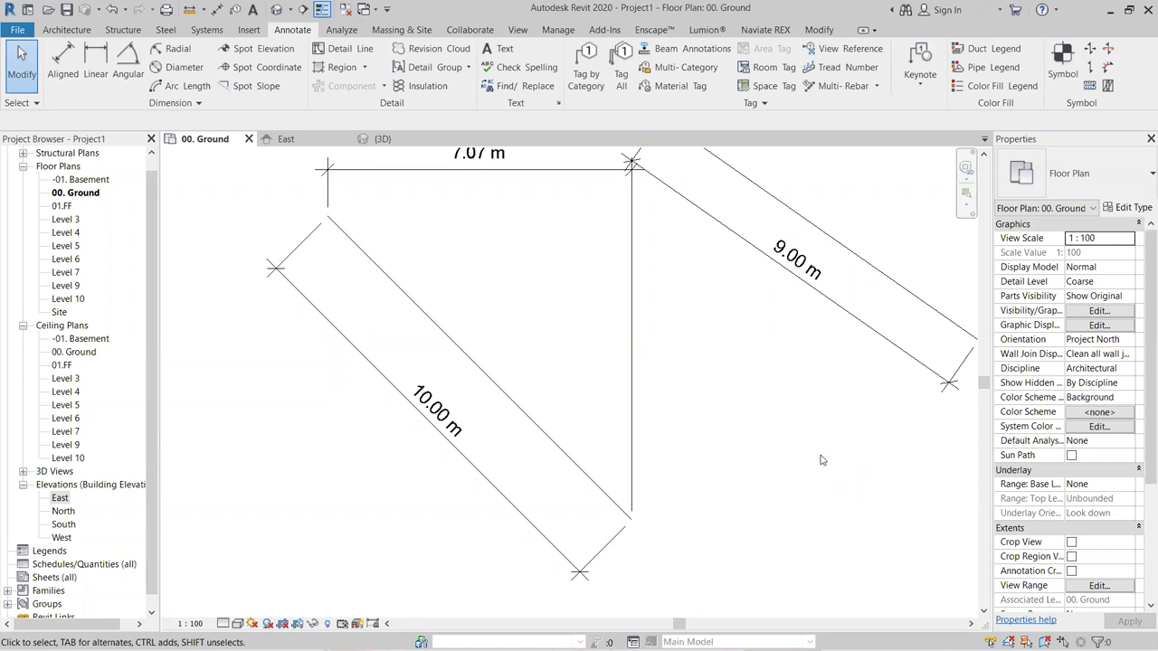
click(350, 49)
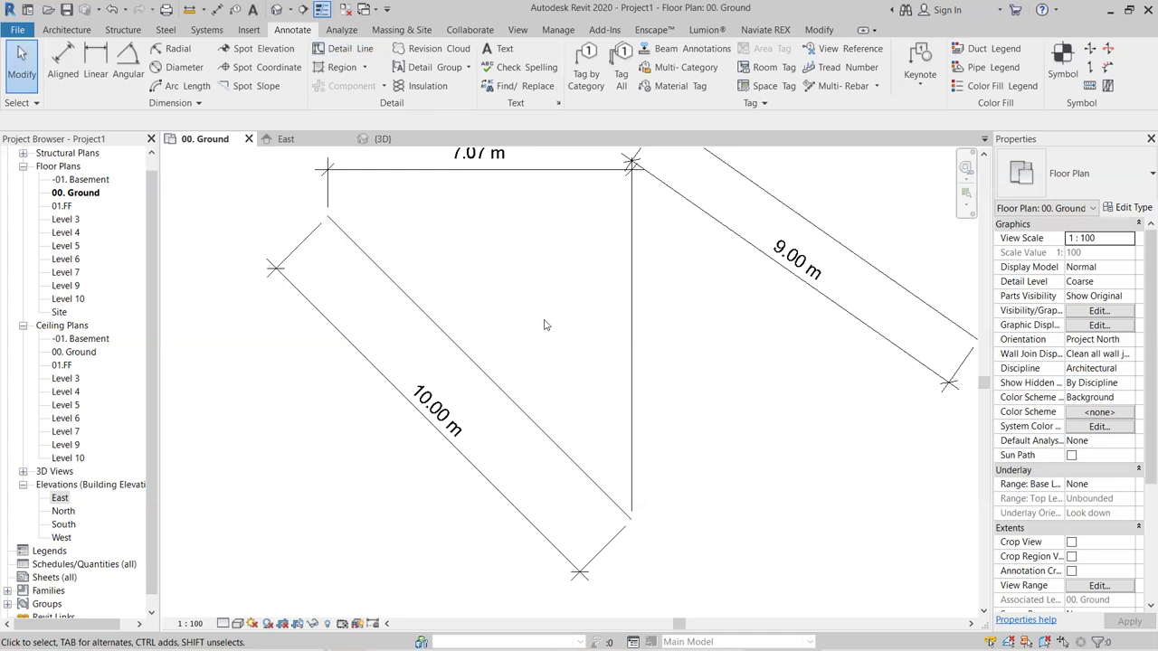